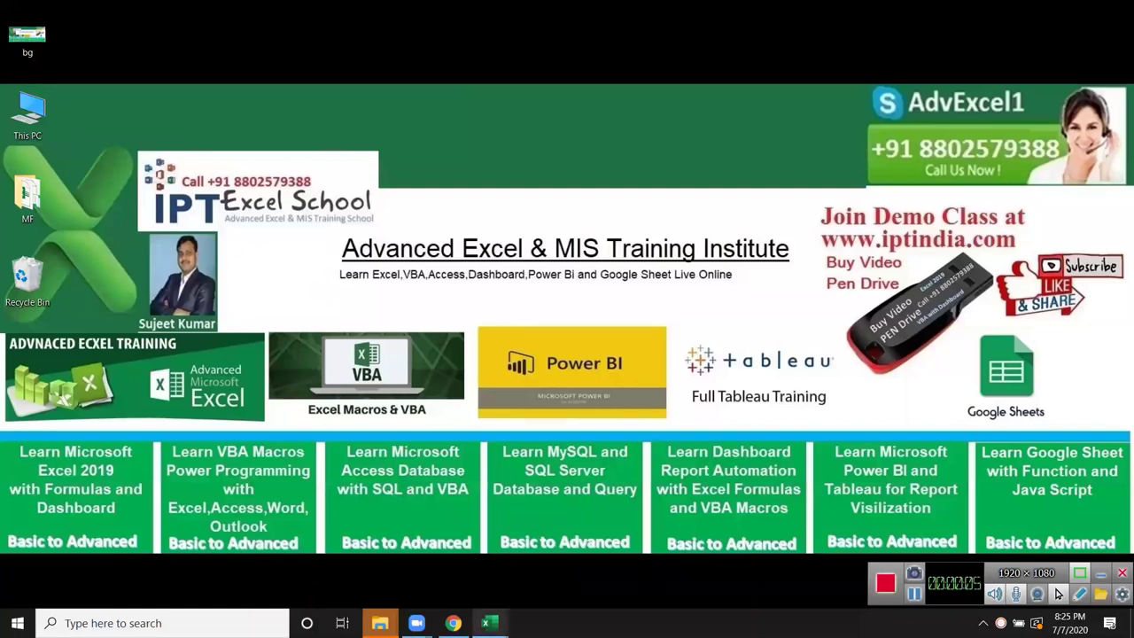
# Step: Switch to the Array workbook's Excel window from the taskbar
pyautogui.click(485, 622)
pyautogui.click(633, 586)
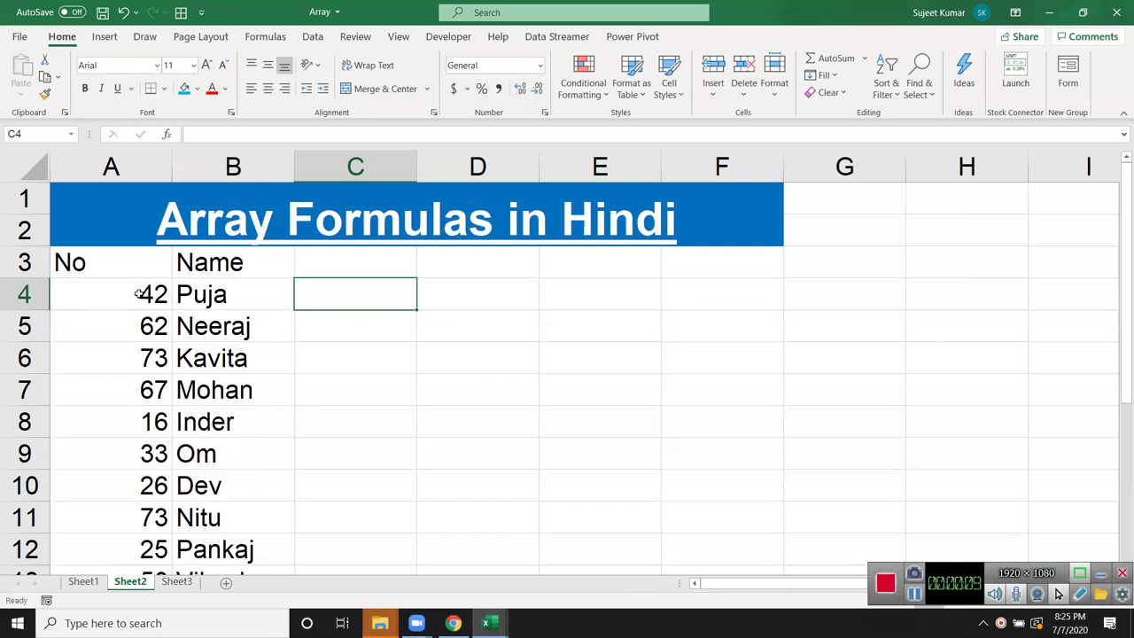
# Step: Enter the lookup number 73 in E5
pyautogui.moveTo(139, 293); pyautogui.dragTo(133, 422)
pyautogui.moveTo(218, 294); pyautogui.dragTo(219, 427)
pyautogui.click(588, 318)
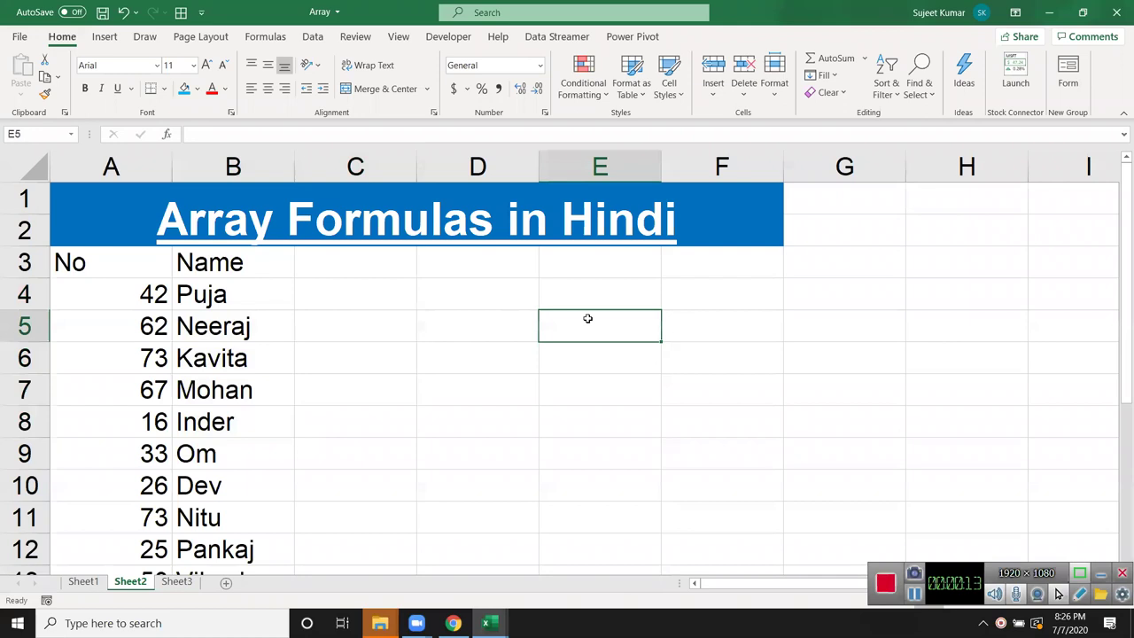
pyautogui.write('73`')
pyautogui.press('Tab')
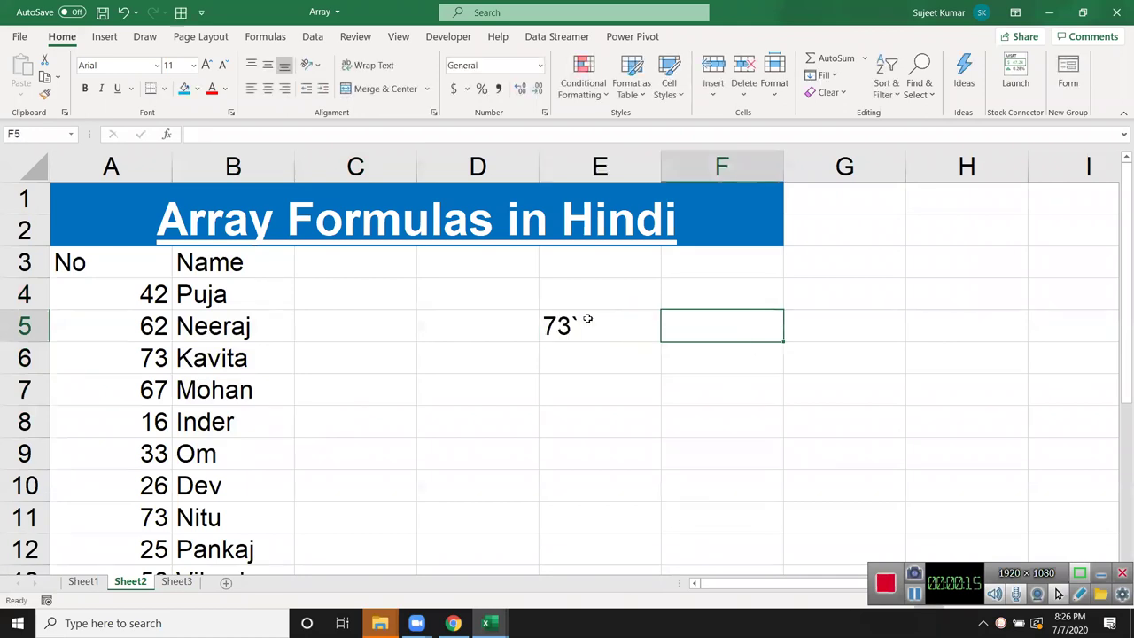
# Step: In F5, enter =VLOOKUP(E5,A3:B16,2,0) to look up E5 in the No/Name table
pyautogui.write('=vl')
pyautogui.press('Tab')
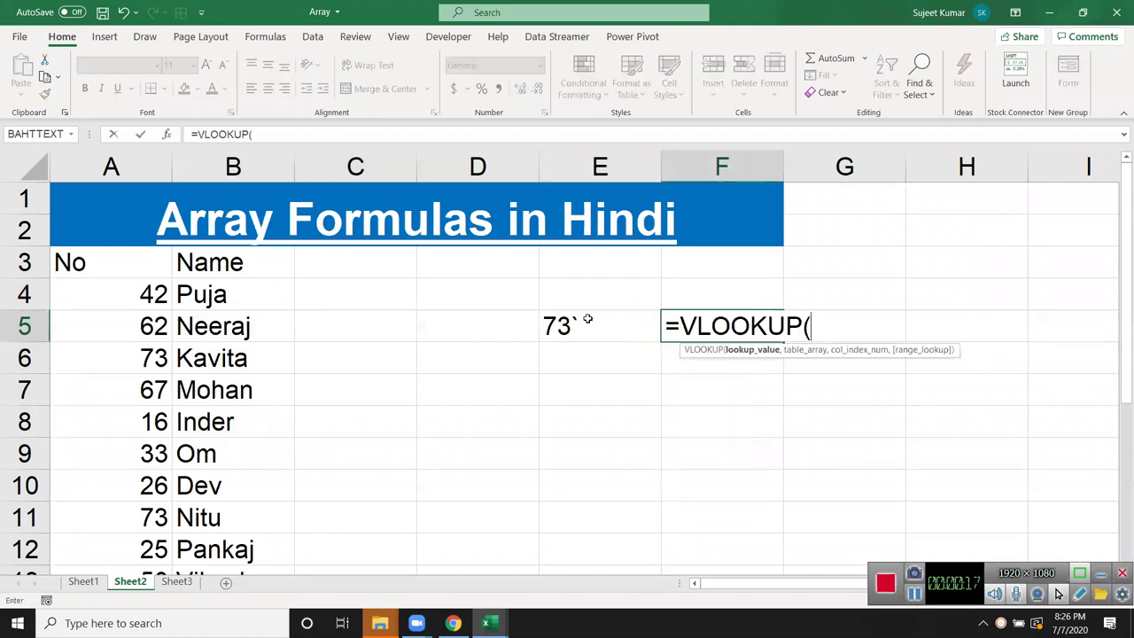
pyautogui.click(587, 318)
pyautogui.write(',')
pyautogui.press('Left')
pyautogui.press('Left')
pyautogui.press('Left')
pyautogui.press('Left')
pyautogui.press('Left')
pyautogui.press('Up')
pyautogui.press('Up')
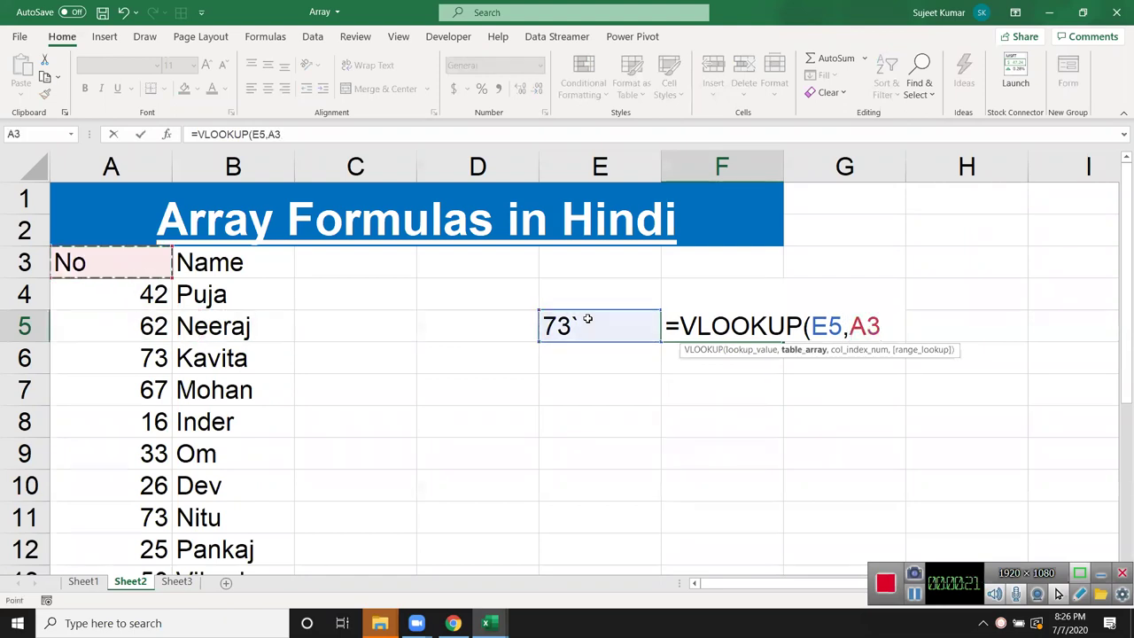
pyautogui.hotkey('shift', 'Right')
pyautogui.hotkey('ctrl', 'shift', 'Down')
pyautogui.write(',')
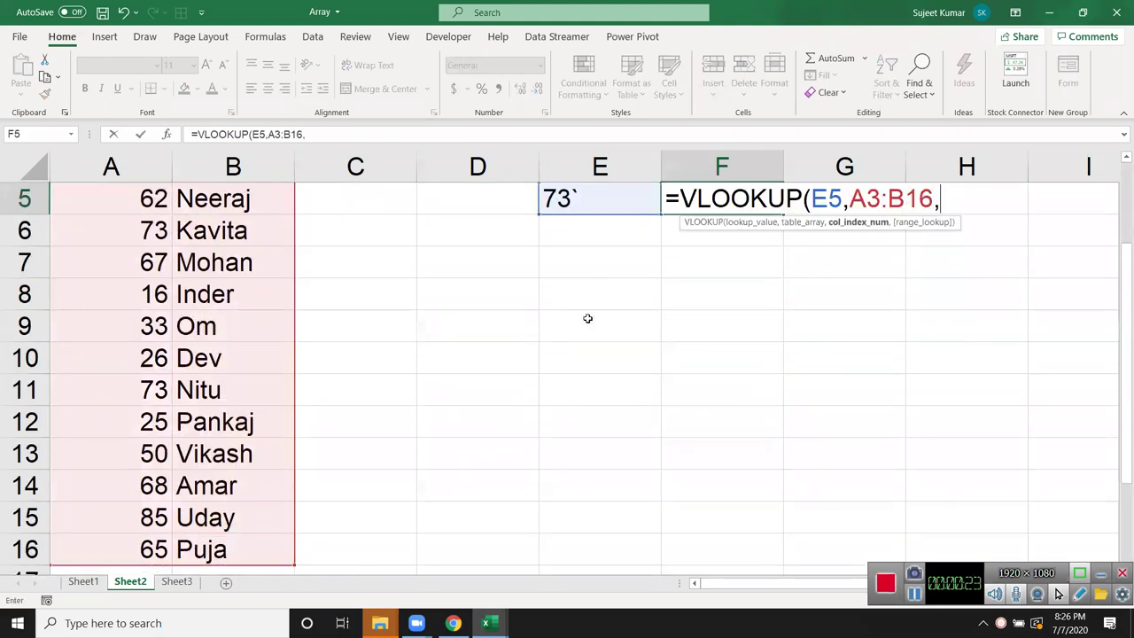
pyautogui.write('2,0)')
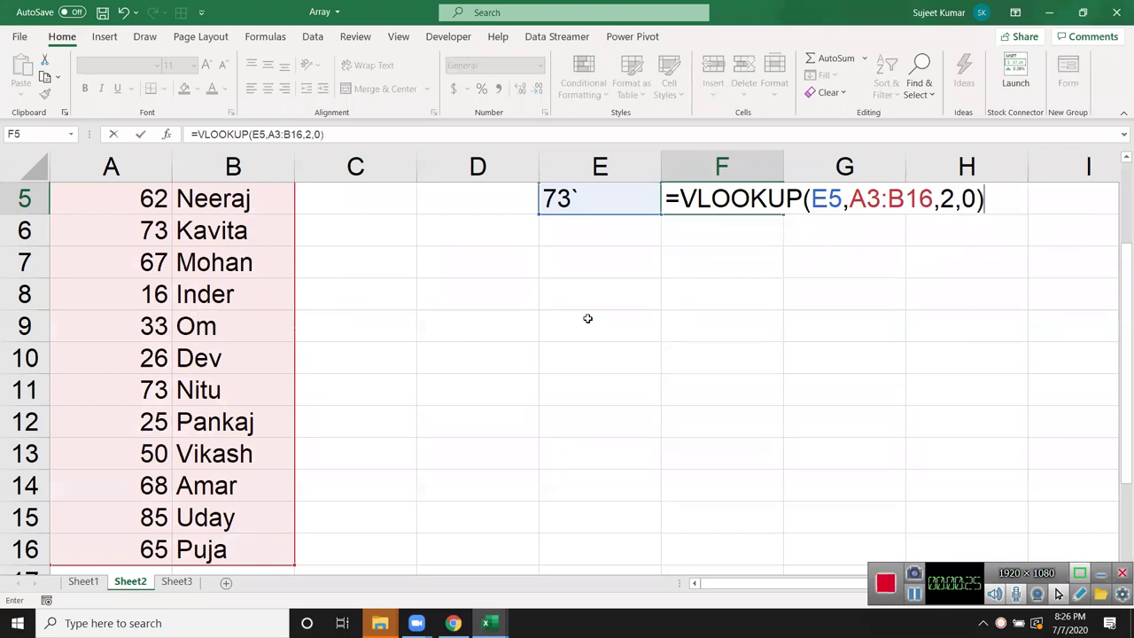
pyautogui.press('Return')
# Step: Remove the stray backtick after 73 in E5 so F5 shows Kavita
pyautogui.scroll(2, 588, 320)
pyautogui.doubleClick(752, 324)
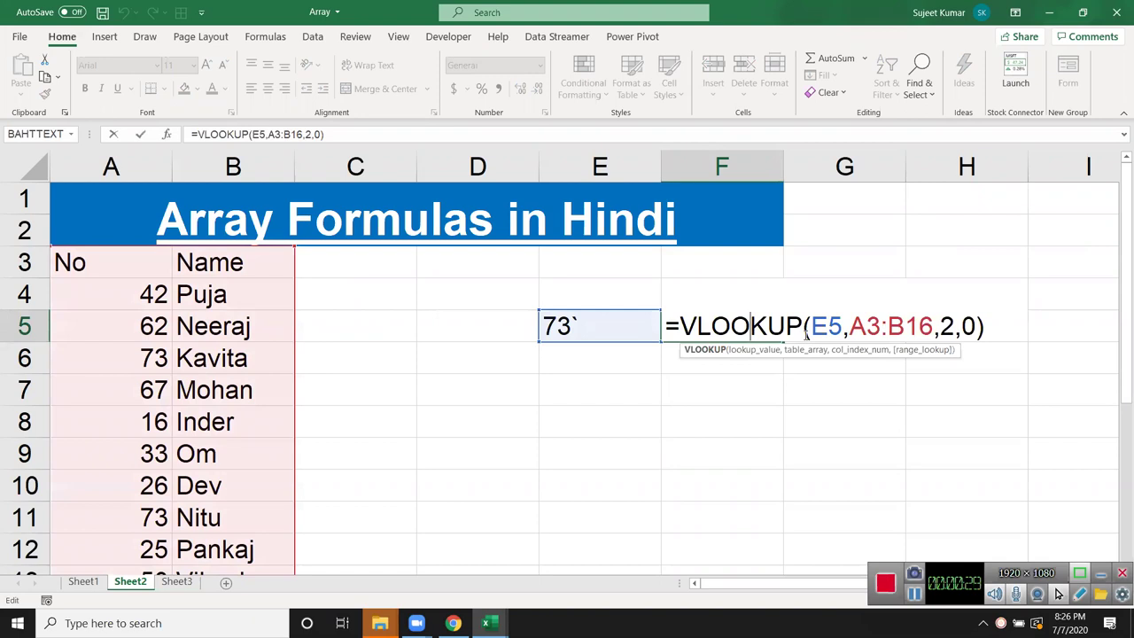
pyautogui.press('Escape')
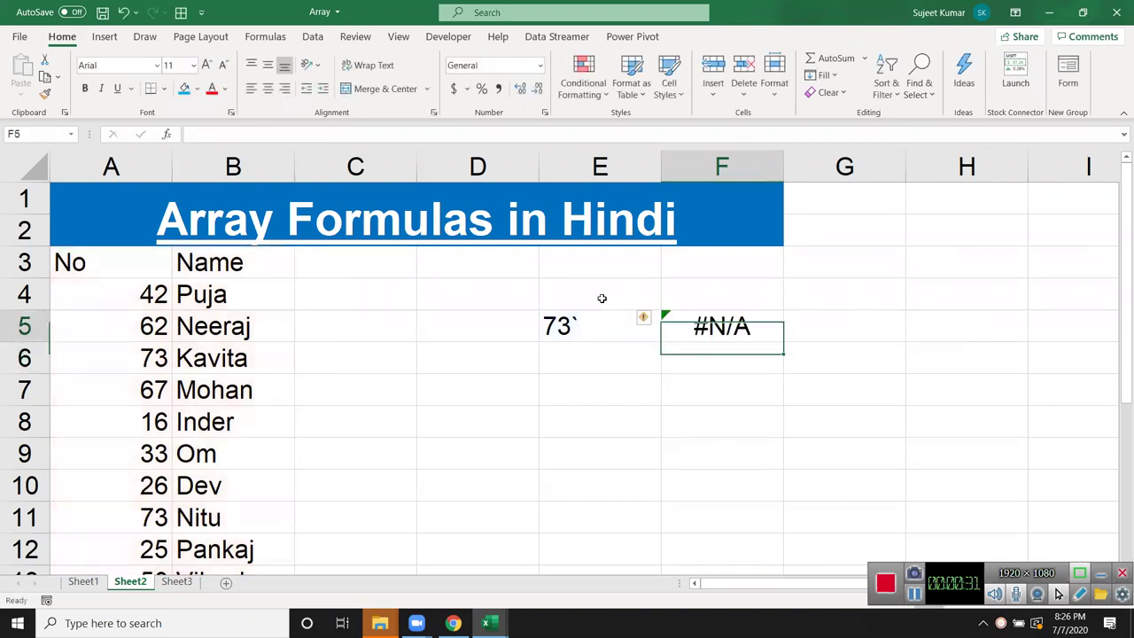
pyautogui.press('Left')
pyautogui.press('F2')
pyautogui.press('BackSpace')
pyautogui.press('Return')
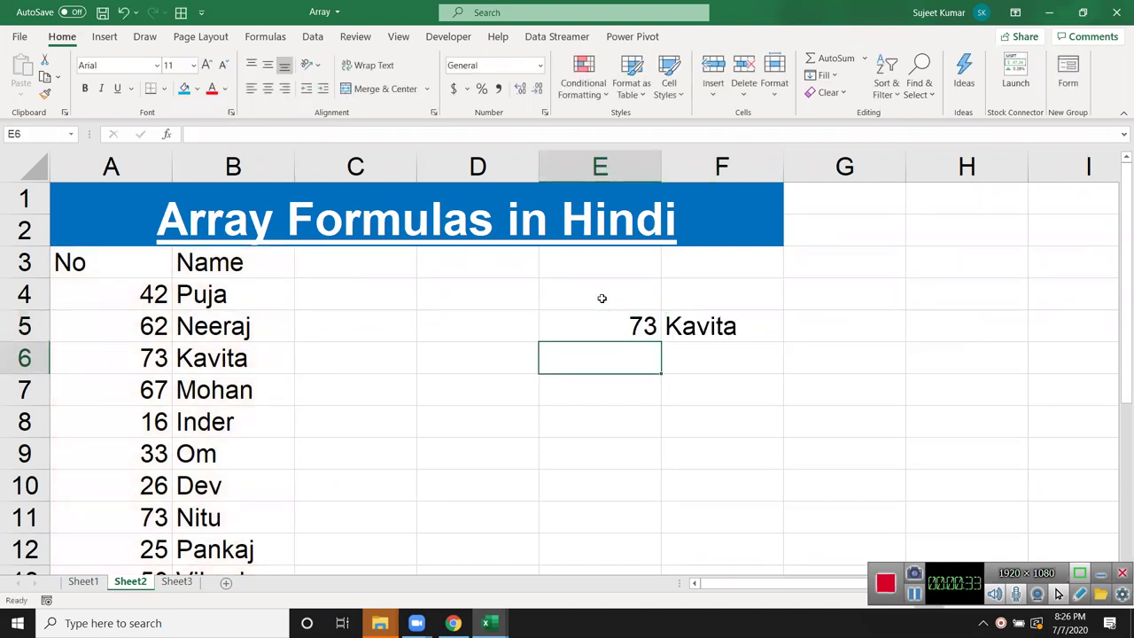
# Step: Change E5's lookup number to 74 so F5 returns #N/A
pyautogui.click(640, 331)
pyautogui.write('74')
pyautogui.press('Return')
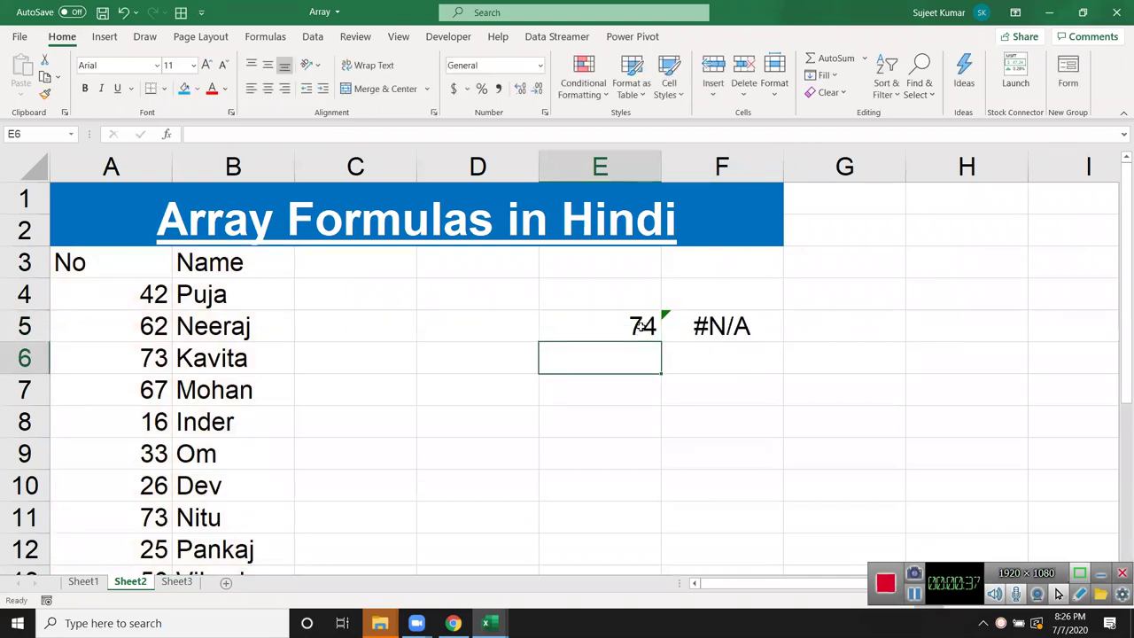
pyautogui.scroll(-2, 319, 522)
pyautogui.moveTo(258, 486)
pyautogui.mouseDown()
pyautogui.moveTo(228, 363)
pyautogui.moveTo(232, 329)
pyautogui.mouseUp()
pyautogui.scroll(2, 387, 363)
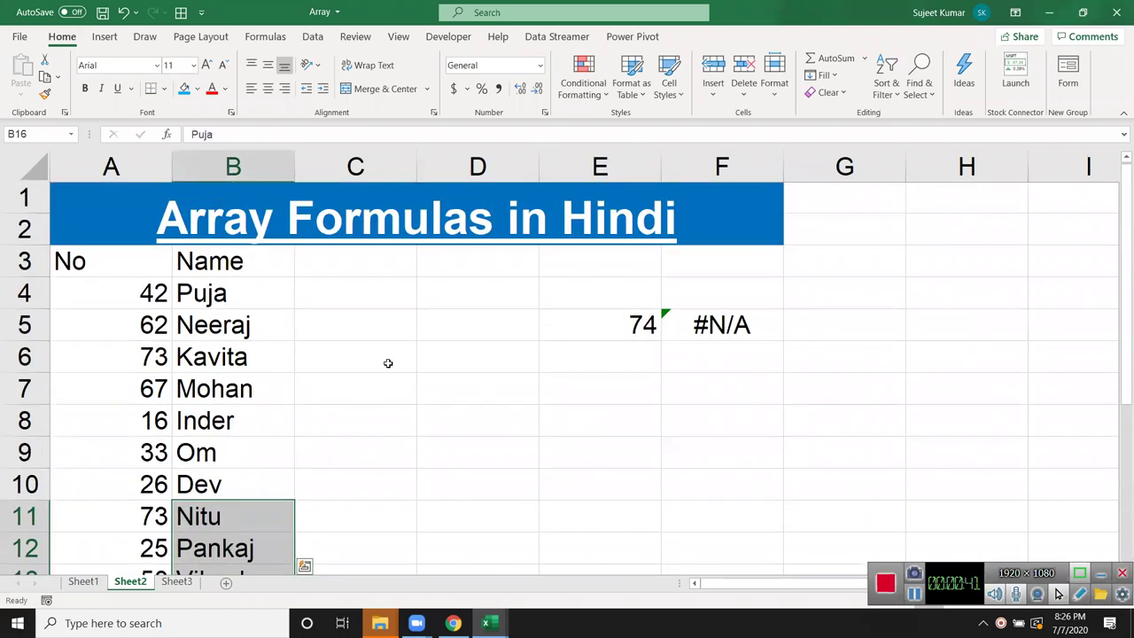
# Step: Change Nitu's number in A11 to 75
pyautogui.click(153, 514)
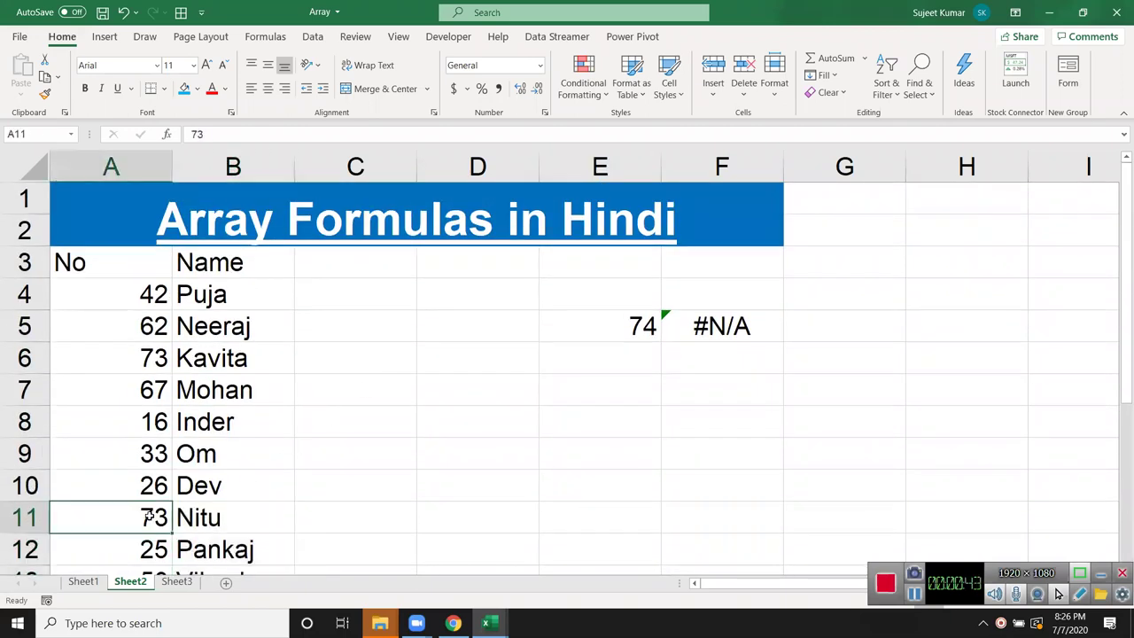
pyautogui.write('75')
pyautogui.press('Return')
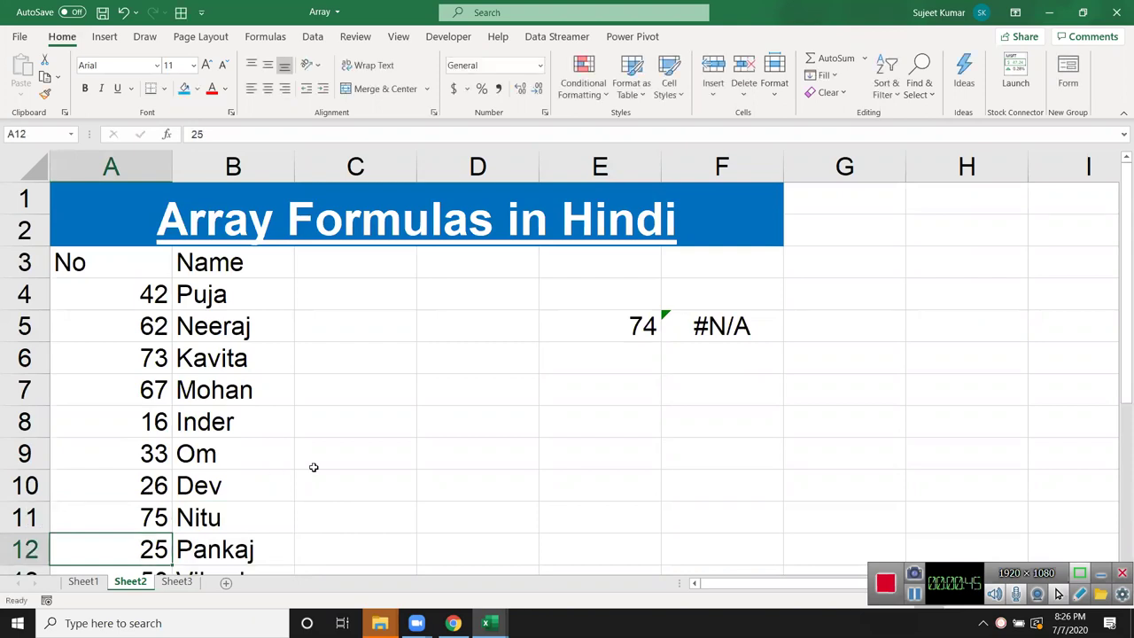
pyautogui.scroll(-2, 286, 458)
pyautogui.scroll(2, 286, 458)
pyautogui.click(640, 324)
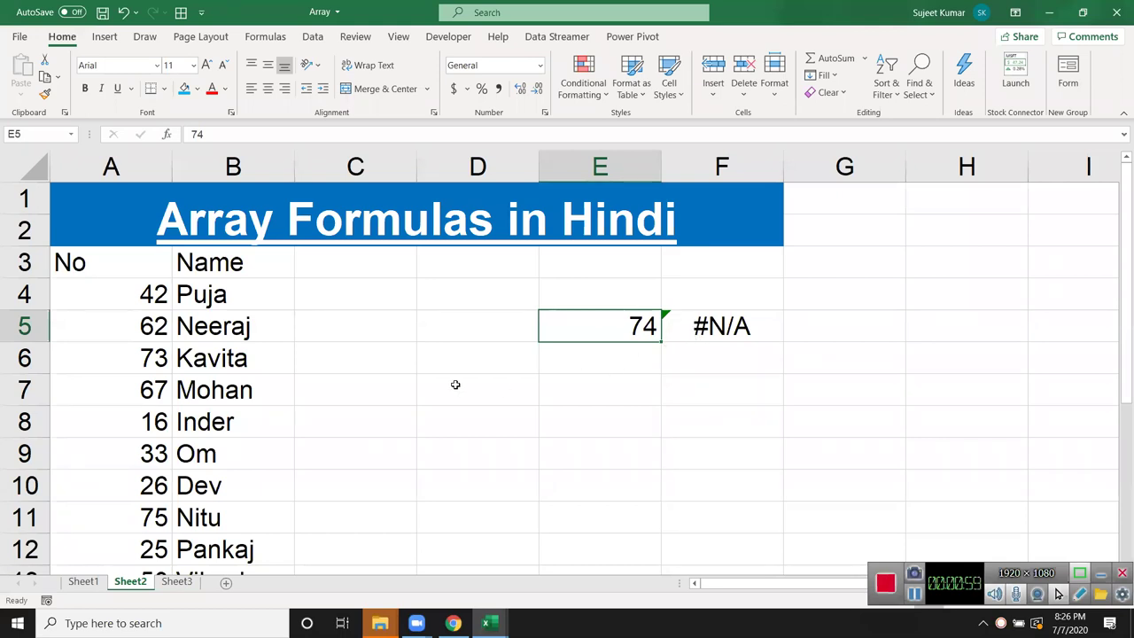
pyautogui.click(348, 296)
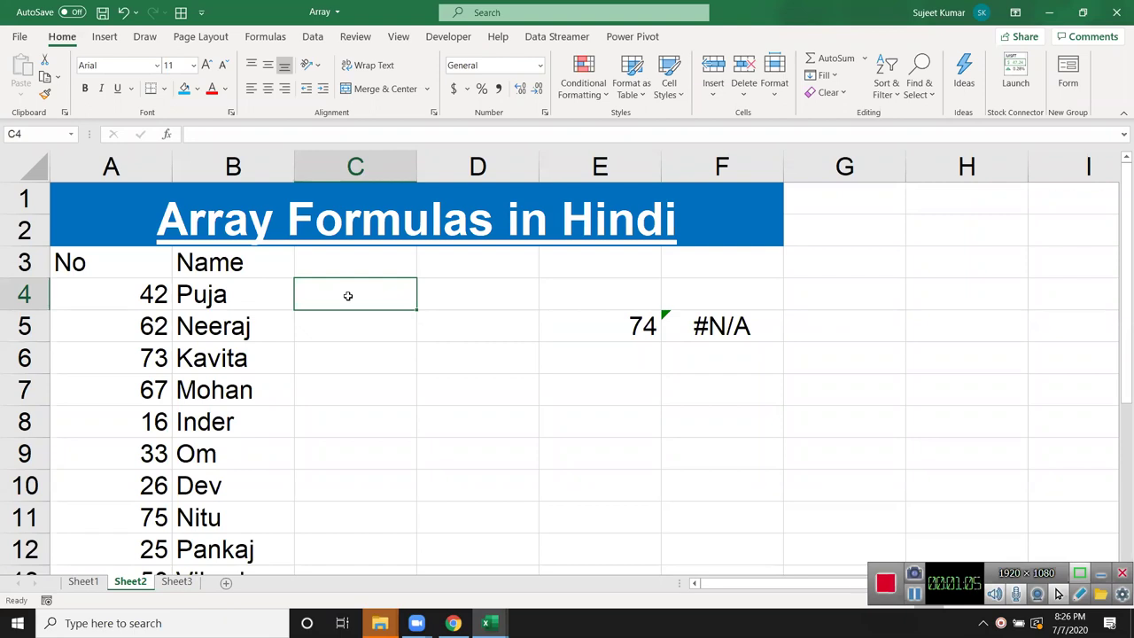
# Step: Enter =ABS(74-A4) in C4 for Puja's absolute difference from 74
pyautogui.write('=')
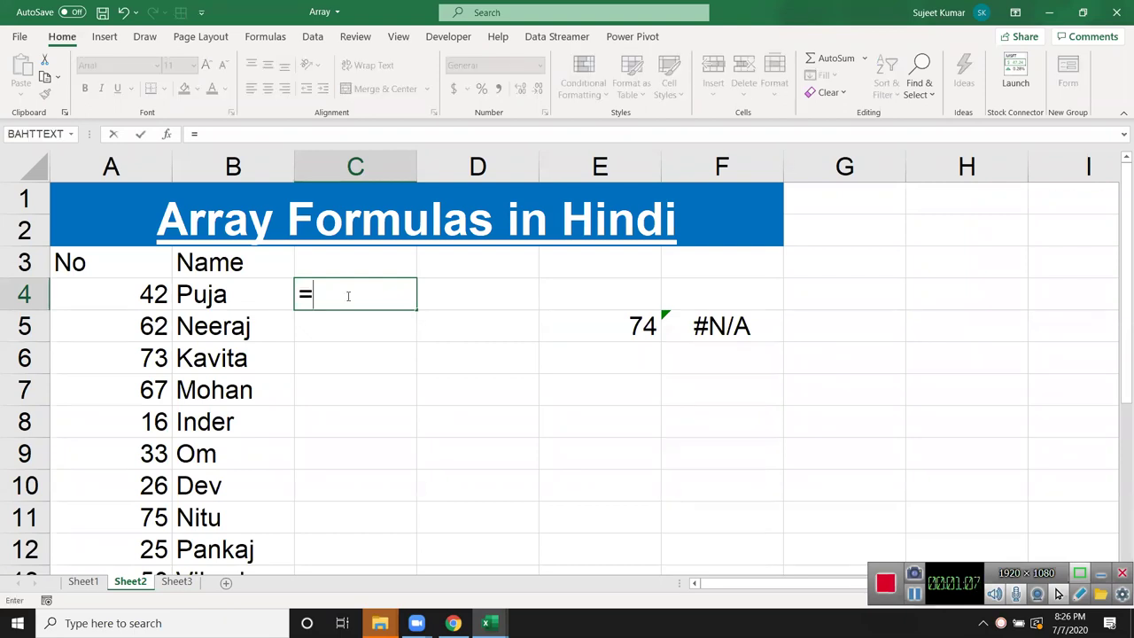
pyautogui.write('74-')
pyautogui.click(146, 290)
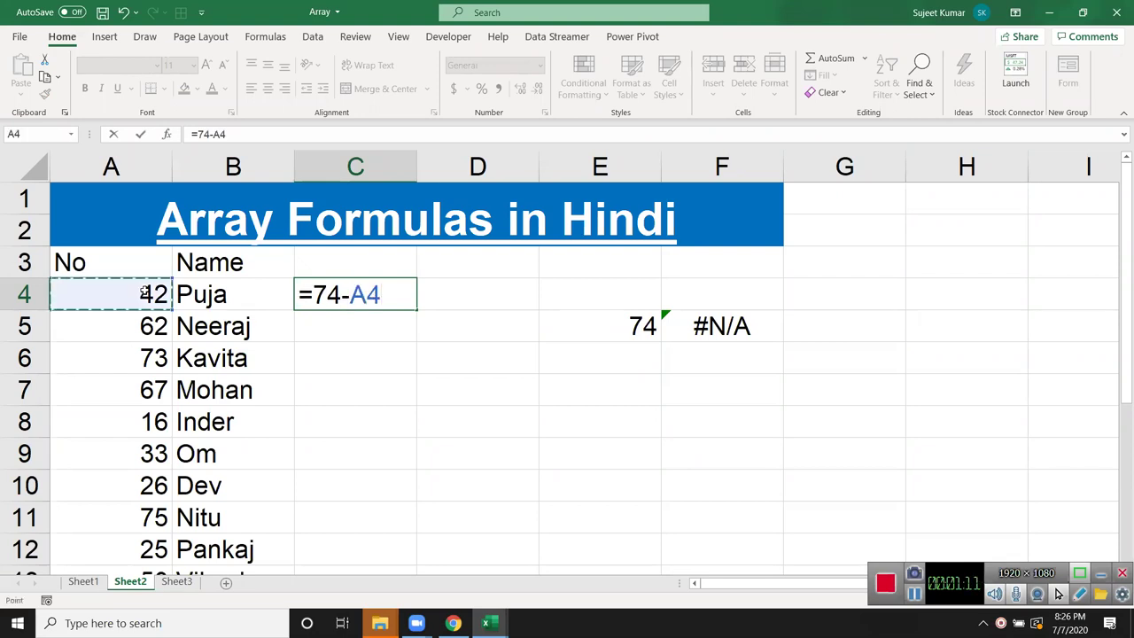
pyautogui.press('Return')
pyautogui.click(321, 301)
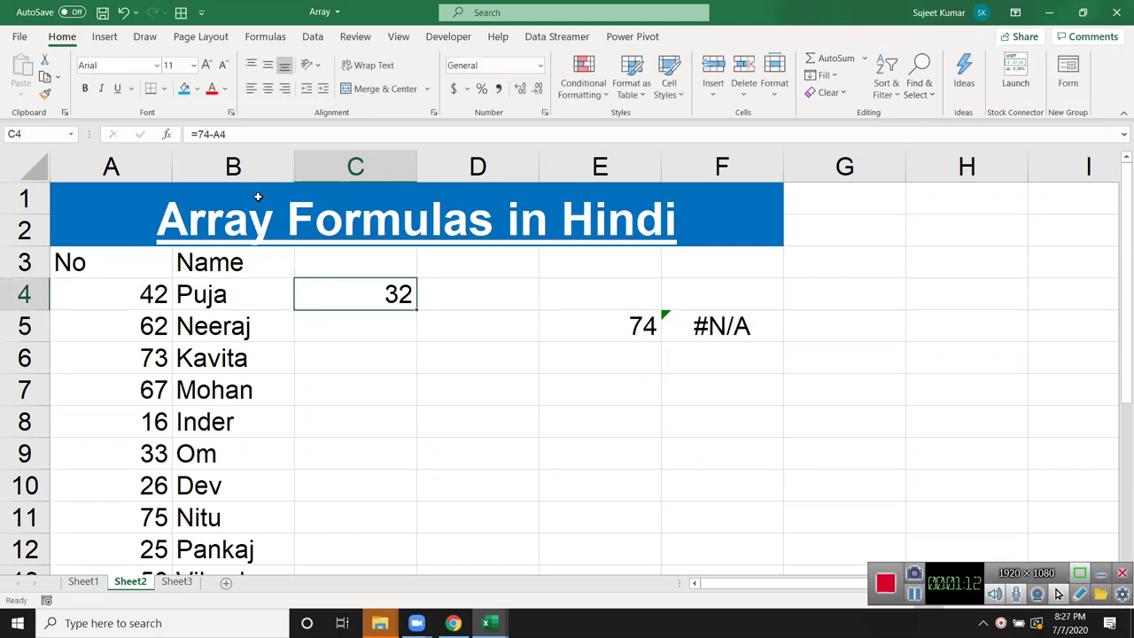
pyautogui.click(201, 134)
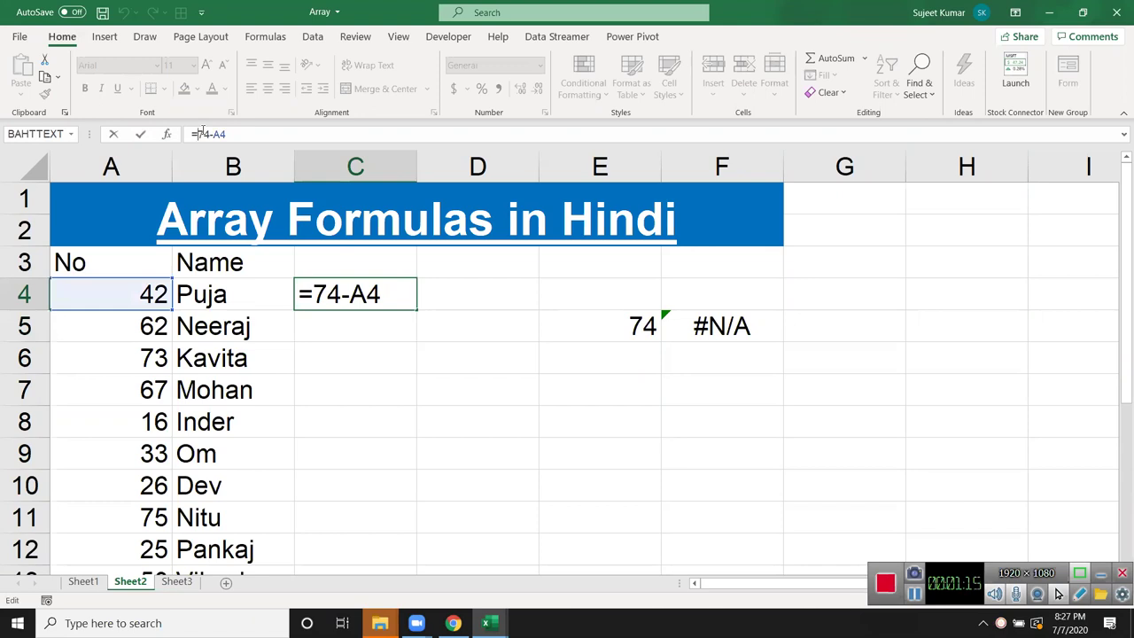
pyautogui.write('abs')
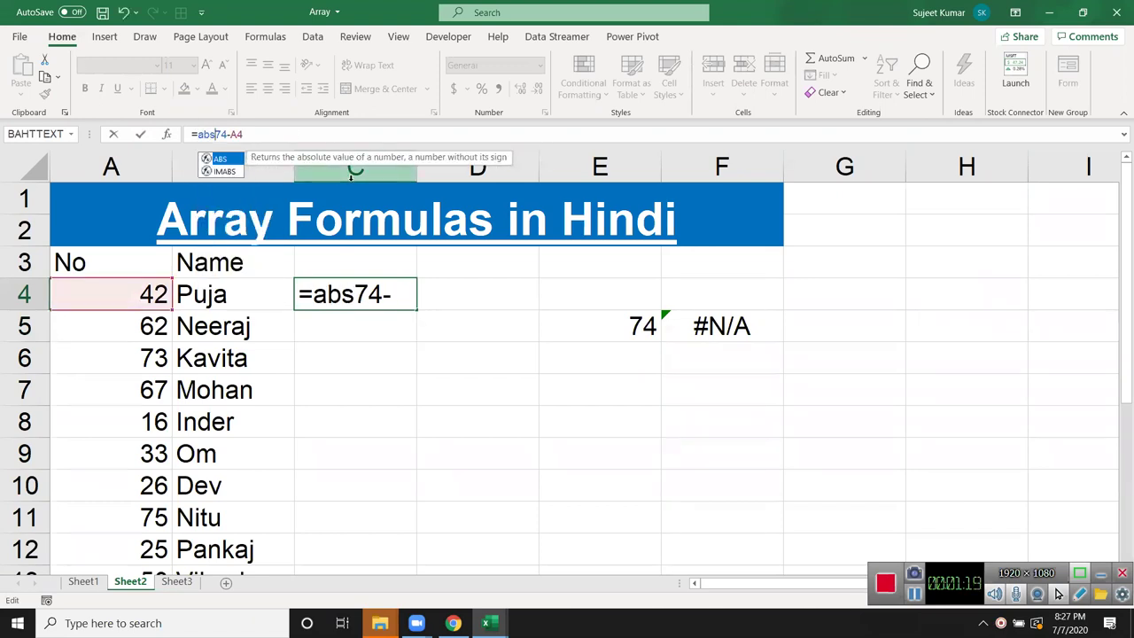
pyautogui.write('(')
pyautogui.click(292, 138)
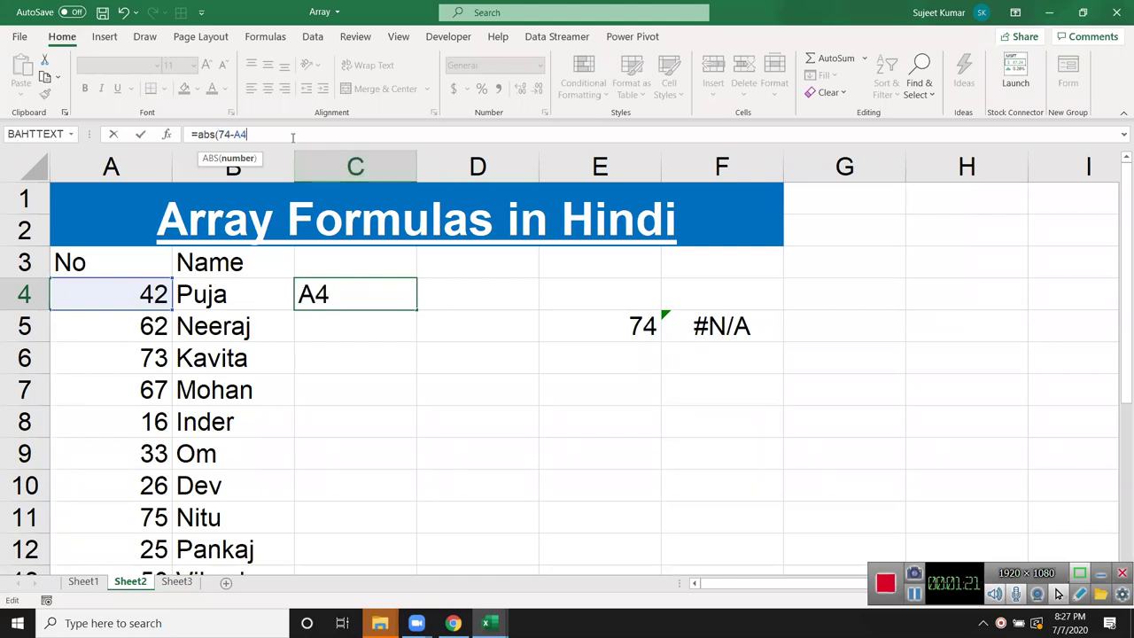
pyautogui.write(')')
pyautogui.press('Return')
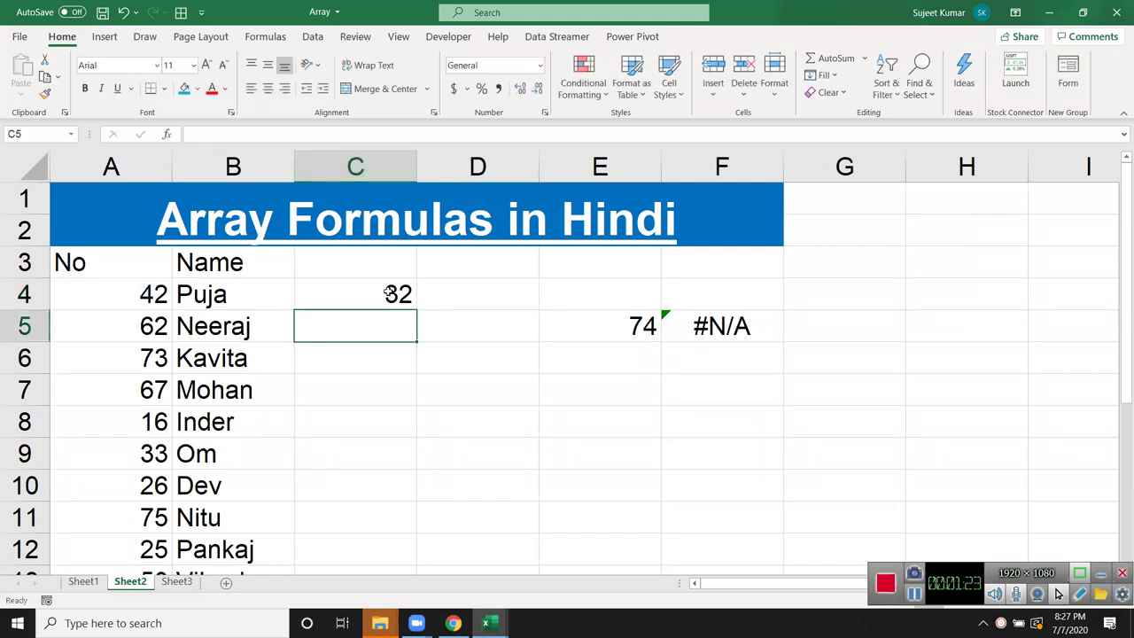
# Step: Fill C4's formula down column C to row 16
pyautogui.click(389, 293)
pyautogui.doubleClick(416, 309)
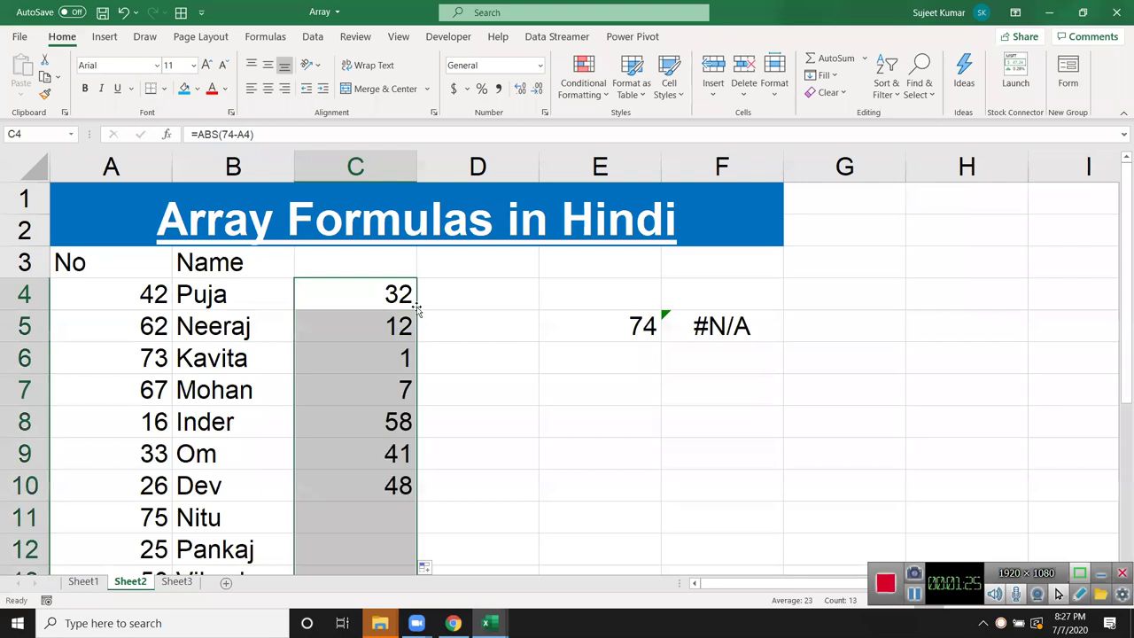
pyautogui.scroll(-3, 504, 387)
# Step: Enter =MIN(C4:C16) in D4, returning 1 as the smallest difference
pyautogui.scroll(3, 492, 331)
pyautogui.click(470, 296)
pyautogui.write('=')
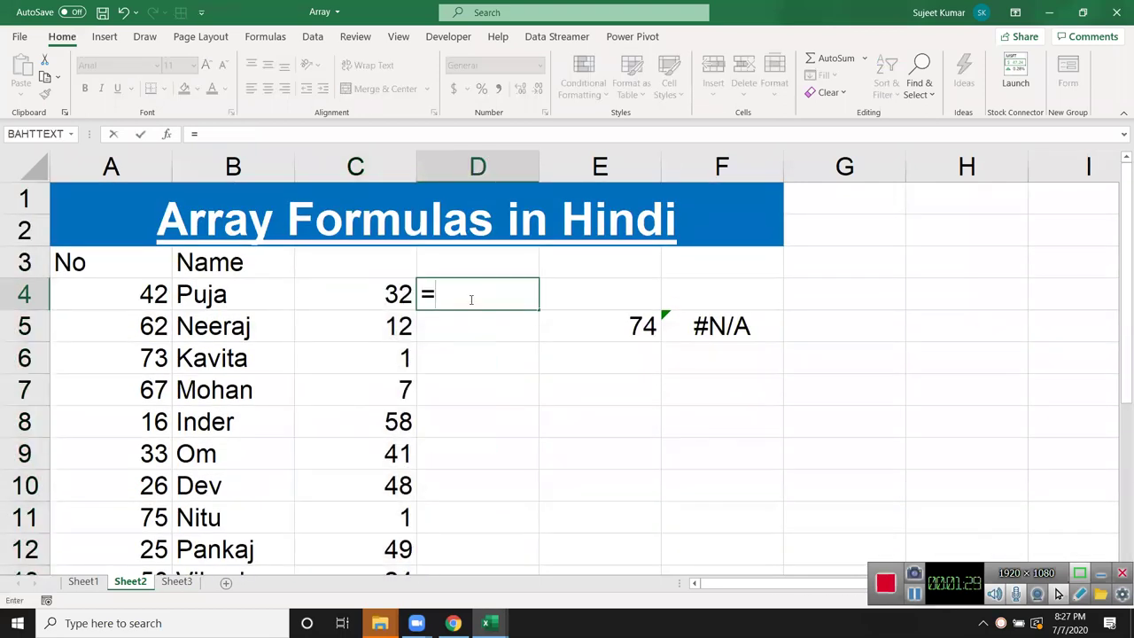
pyautogui.write('min')
pyautogui.press('Tab')
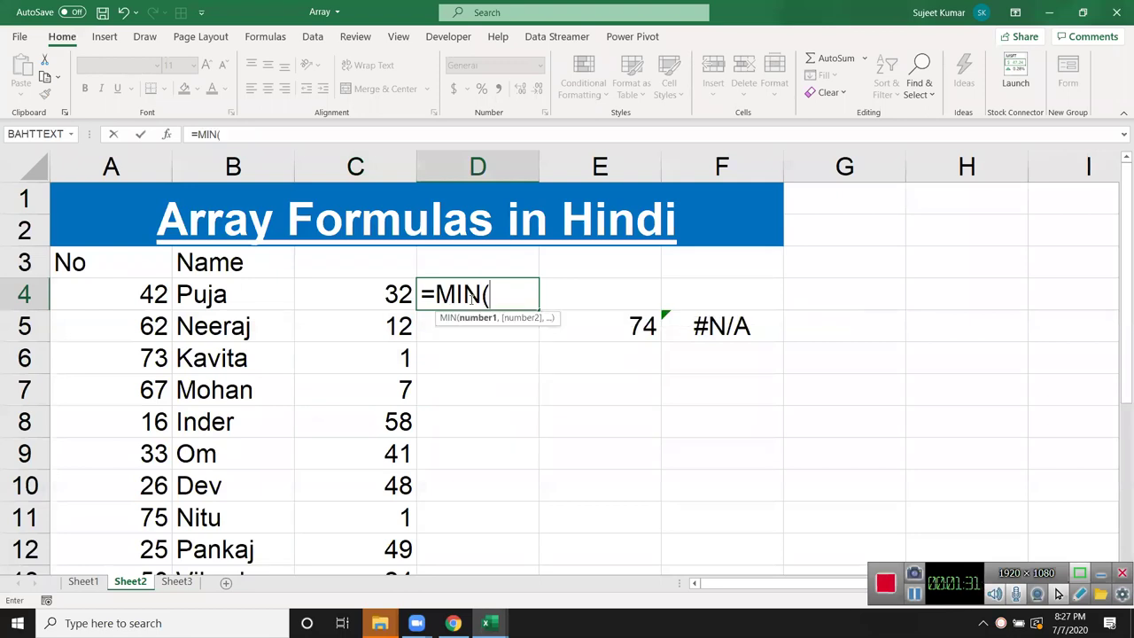
pyautogui.press('Left')
pyautogui.hotkey('ctrl', 'shift', 'Down')
pyautogui.press('Return')
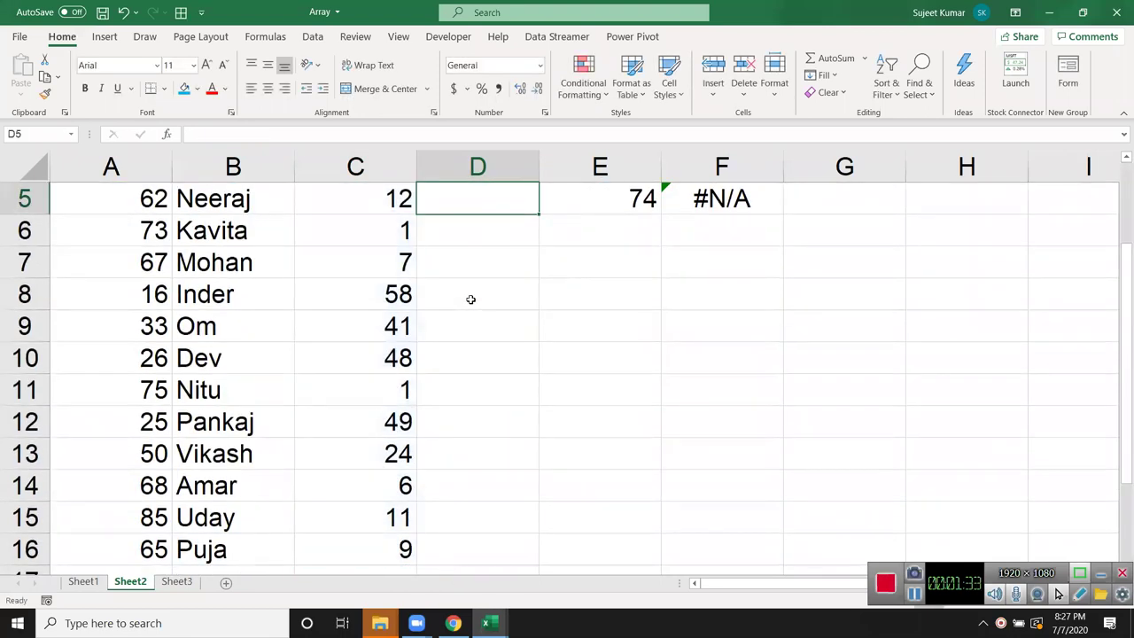
pyautogui.press('Up')
# Step: Check Kavita's 73 in row 6 as the closest match and start a formula in E6
pyautogui.scroll(1, 471, 300)
pyautogui.press('Down')
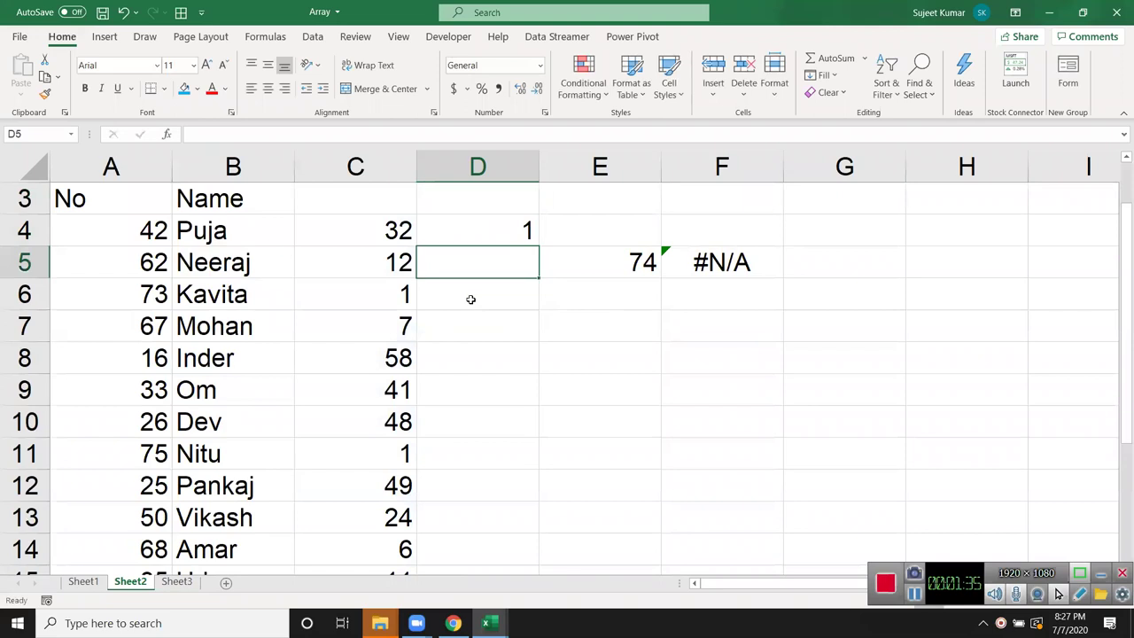
pyautogui.press('Down')
pyautogui.press('Left')
pyautogui.press('Left')
pyautogui.press('Left')
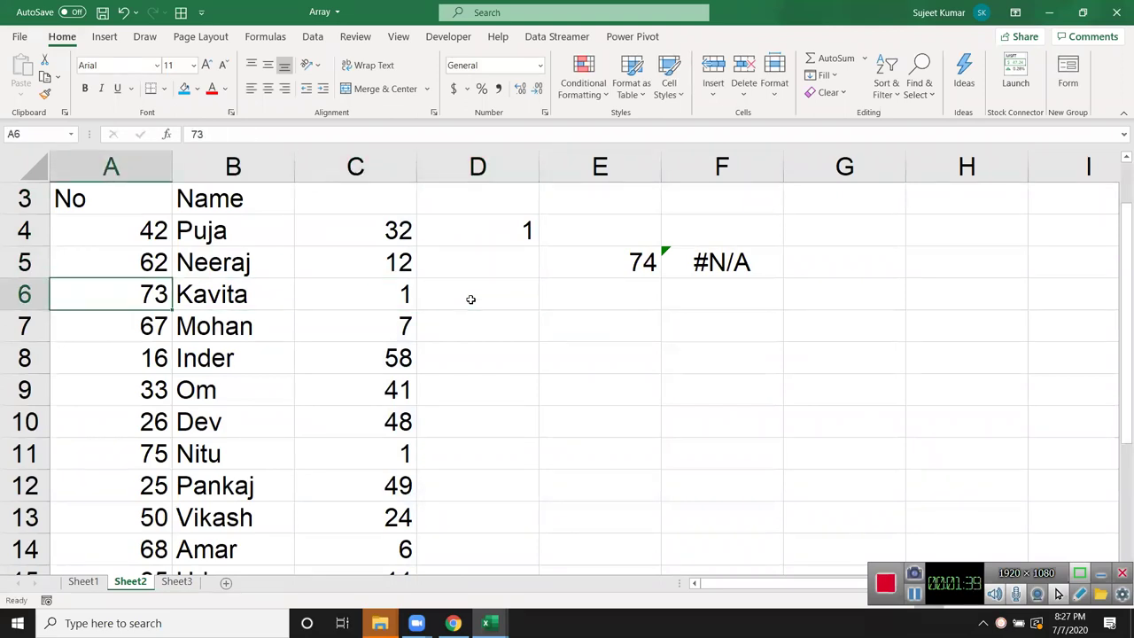
pyautogui.press('Right')
pyautogui.press('Right')
pyautogui.press('Right')
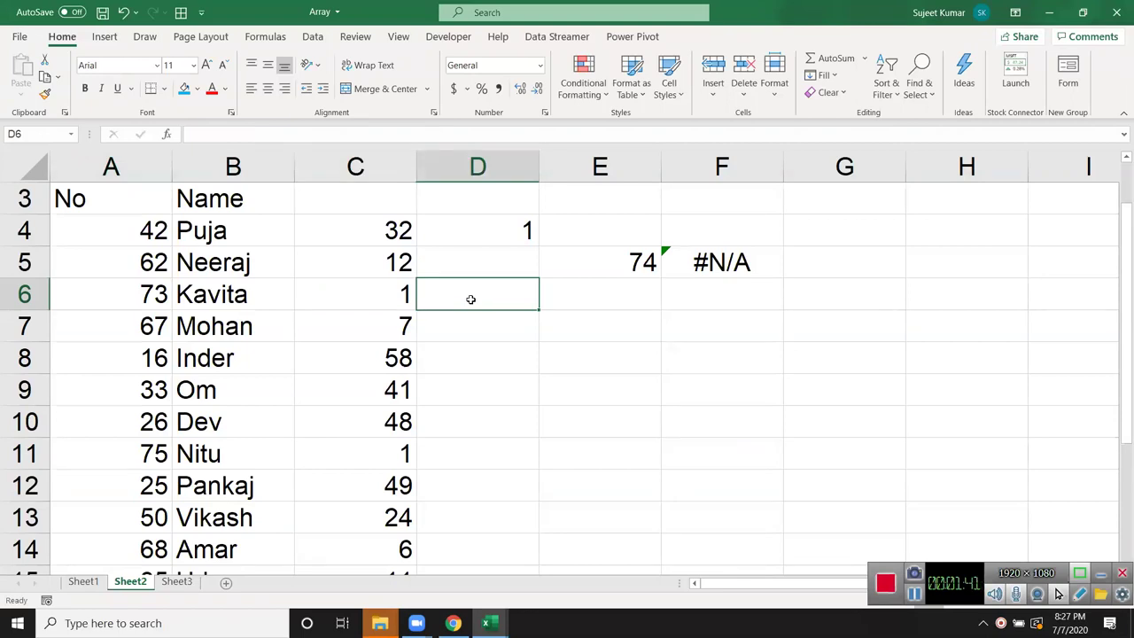
pyautogui.press('Right')
pyautogui.press('Right')
pyautogui.press('Left')
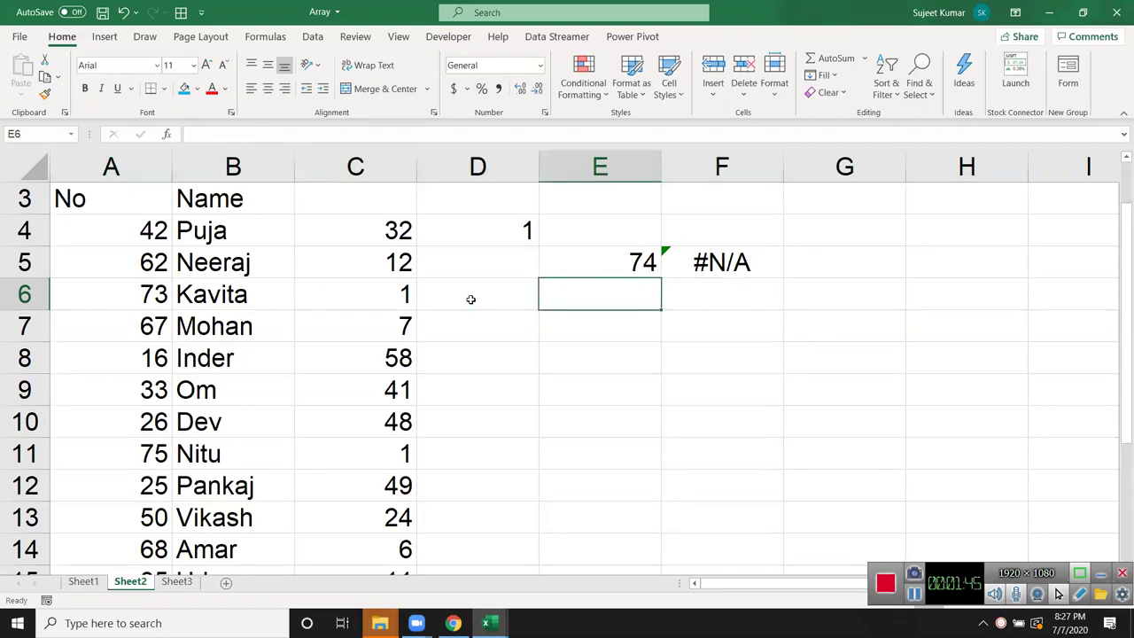
pyautogui.write('=min')
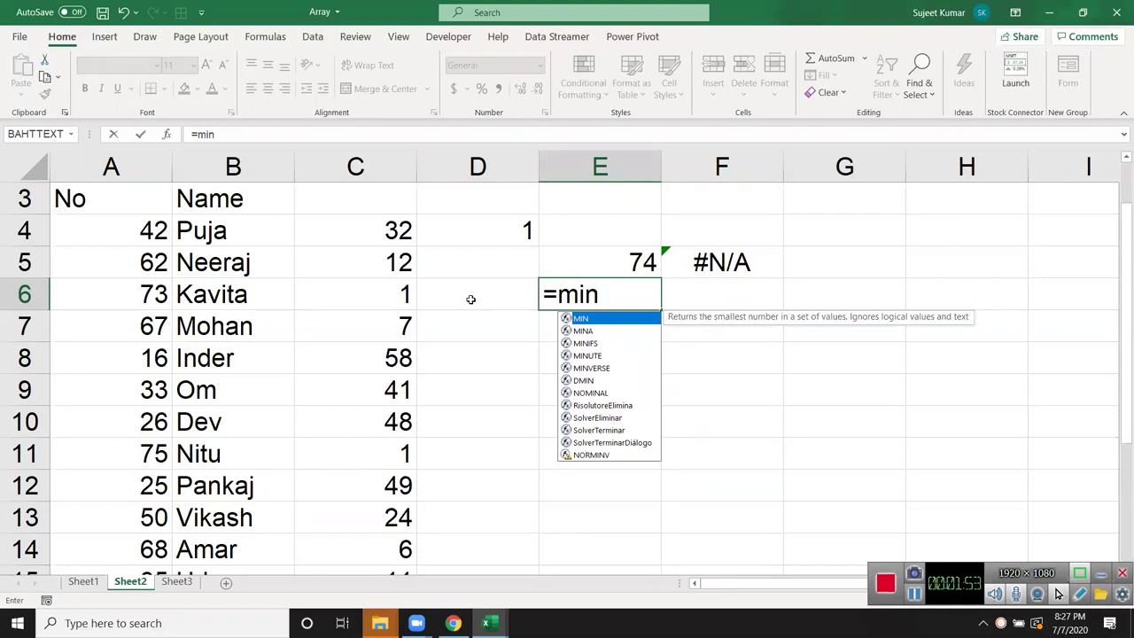
# Step: In E6, begin =MATCH(MIN(ABS(E5-A4:A16)) to find the smallest difference from E5
pyautogui.press('BackSpace')
pyautogui.press('BackSpace')
pyautogui.press('BackSpace')
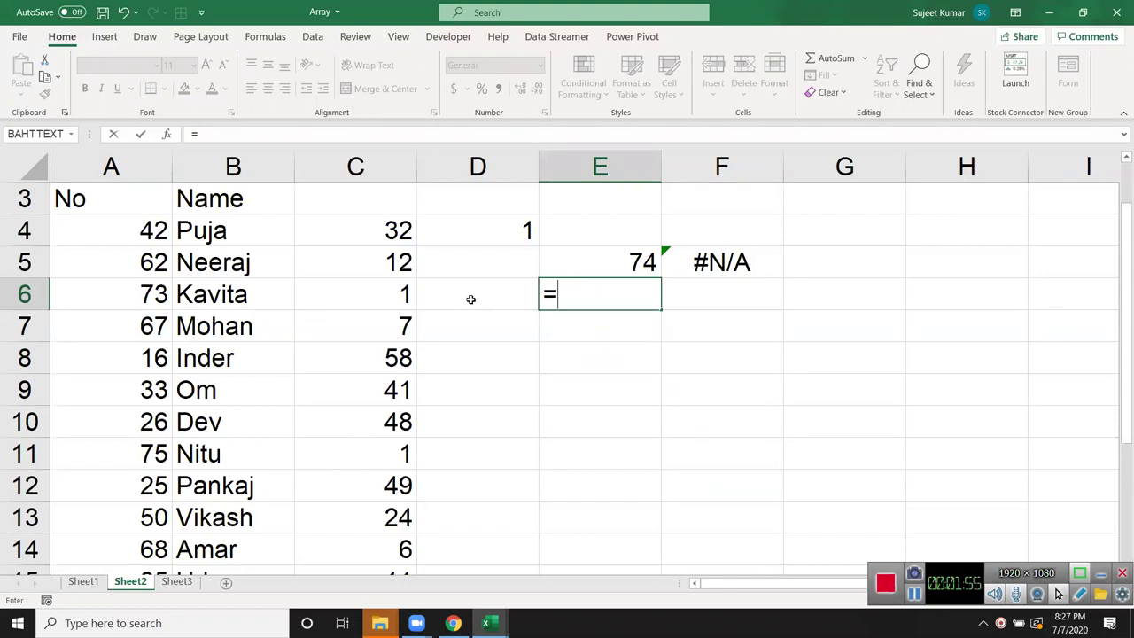
pyautogui.write('ma')
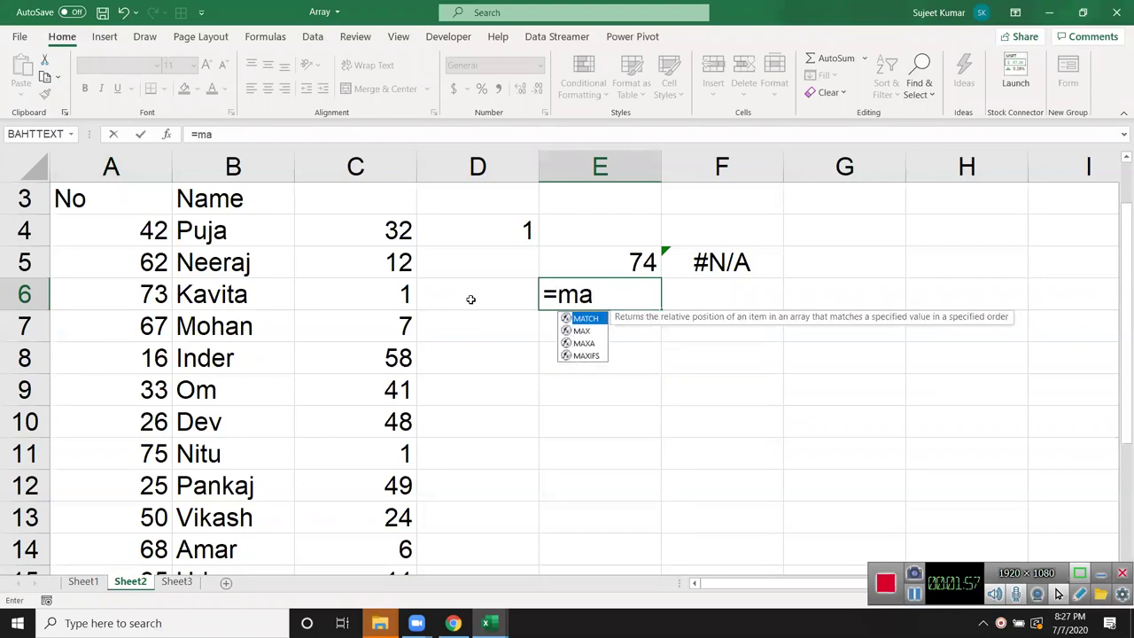
pyautogui.press('Tab')
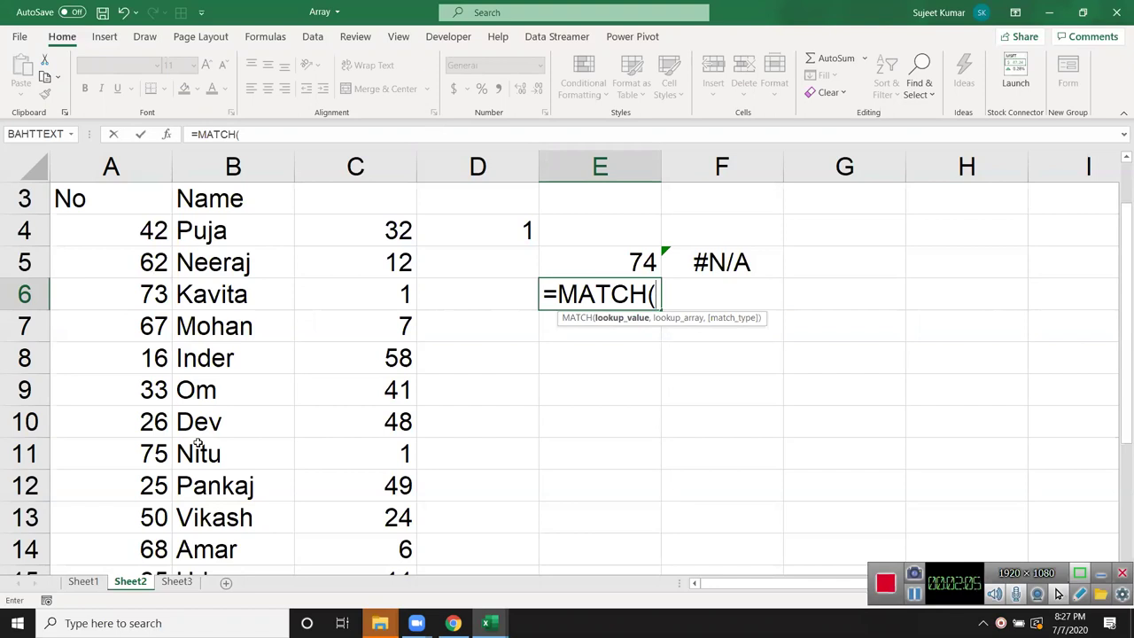
pyautogui.write('min')
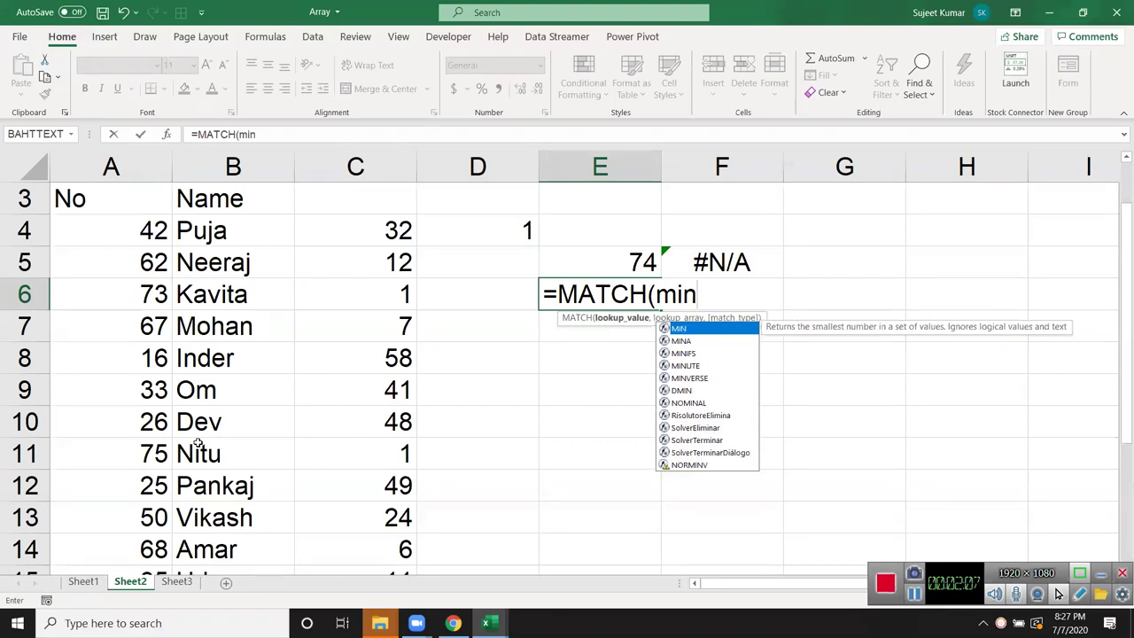
pyautogui.press('Tab')
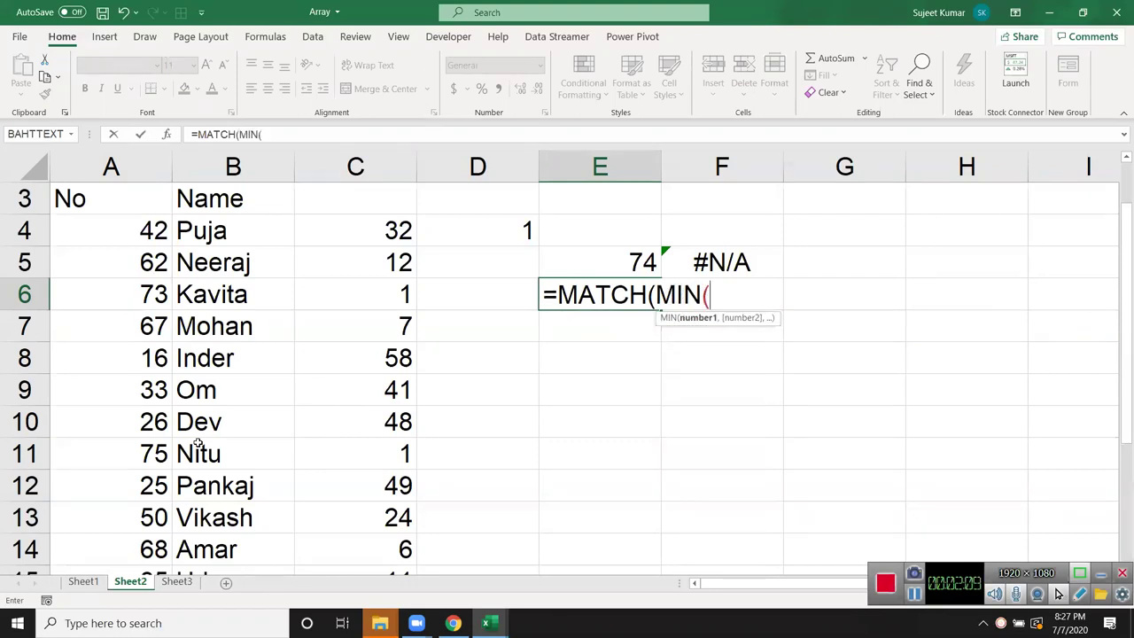
pyautogui.press('Up')
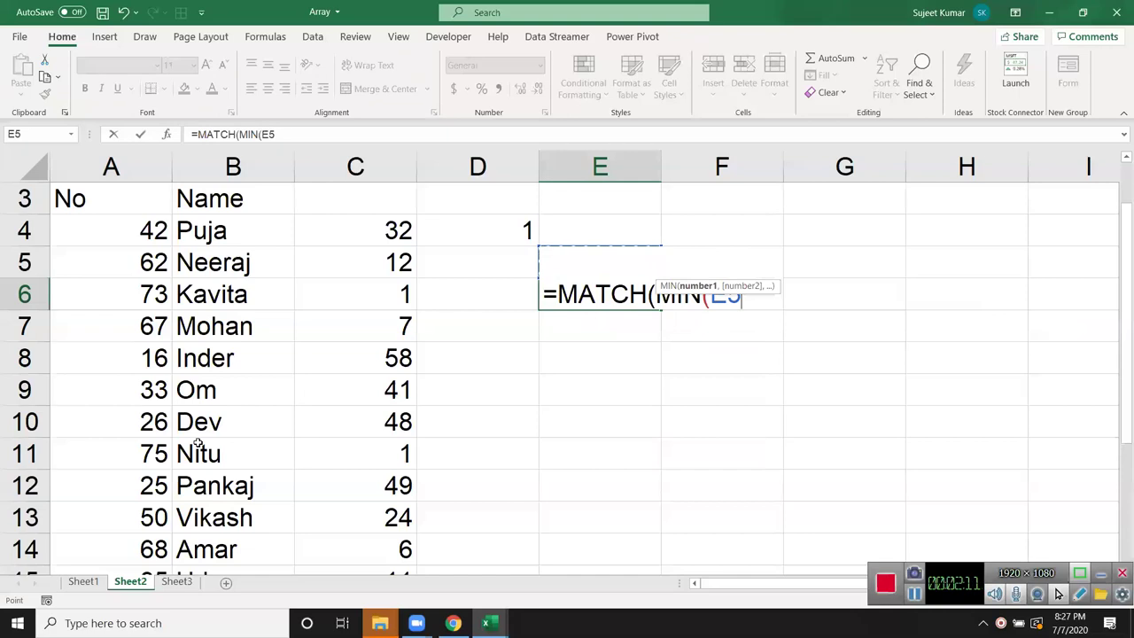
pyautogui.write('-')
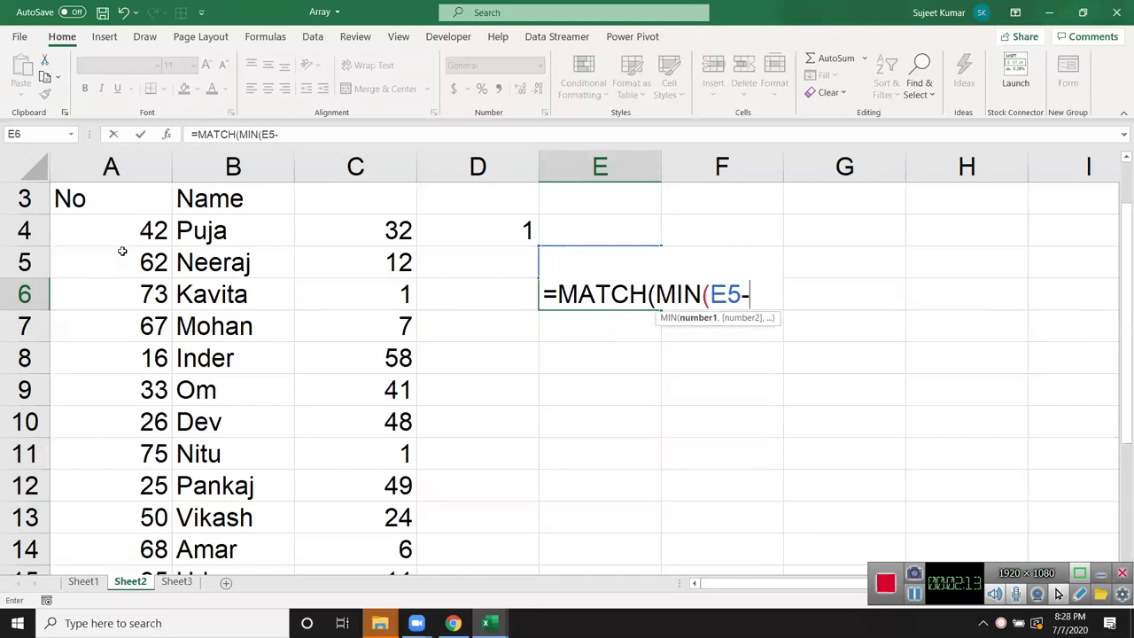
pyautogui.click(139, 229)
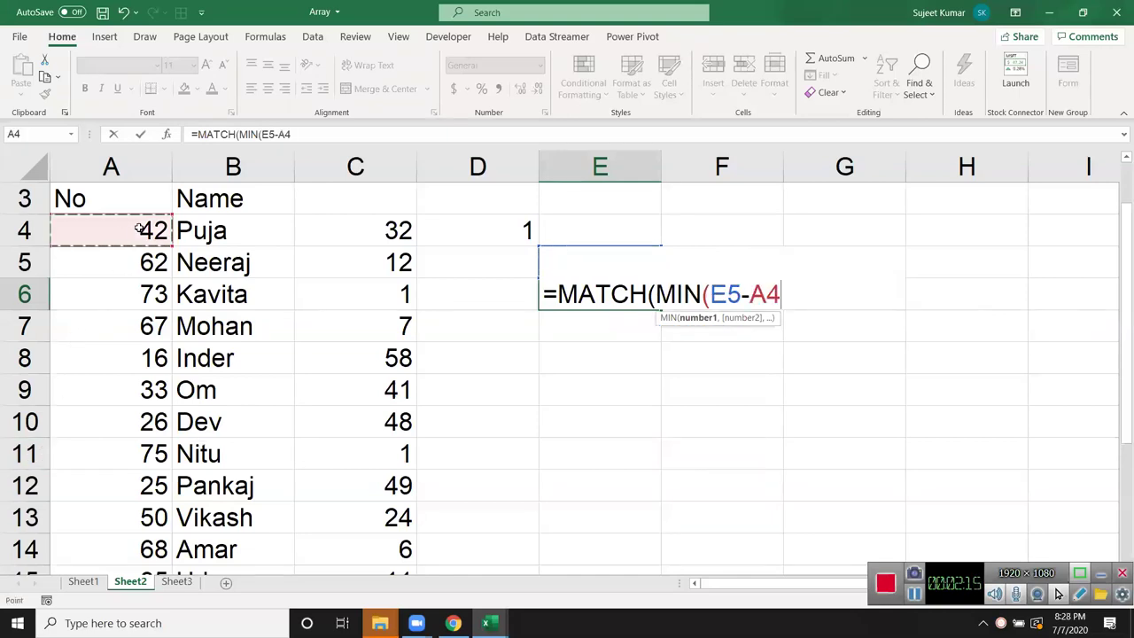
pyautogui.hotkey('ctrl', 'shift', 'Down')
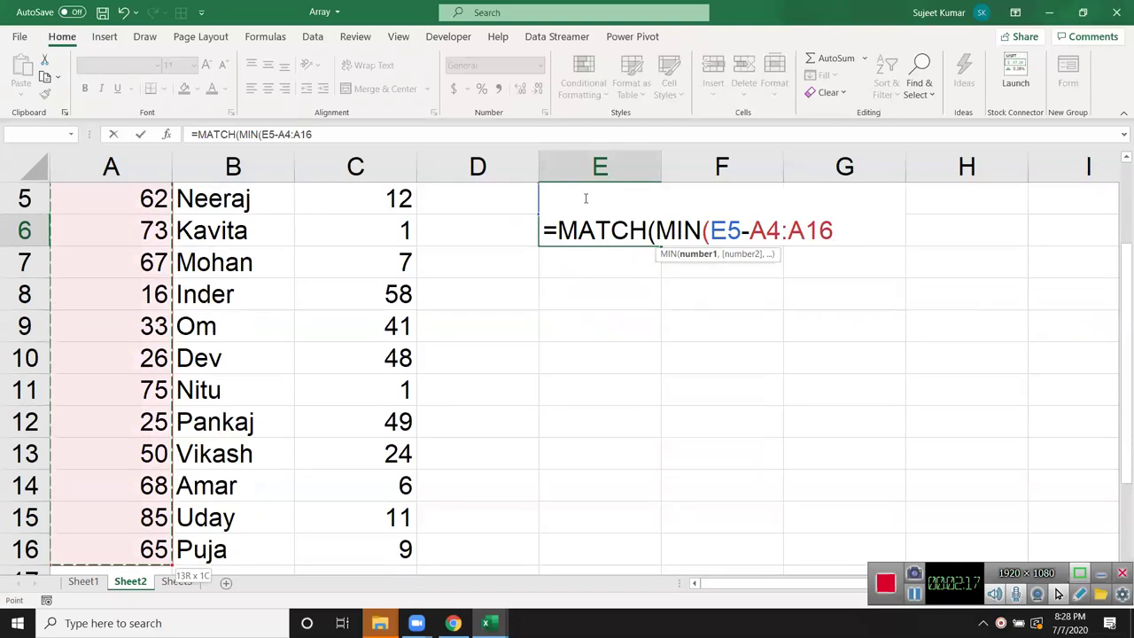
pyautogui.click(711, 230)
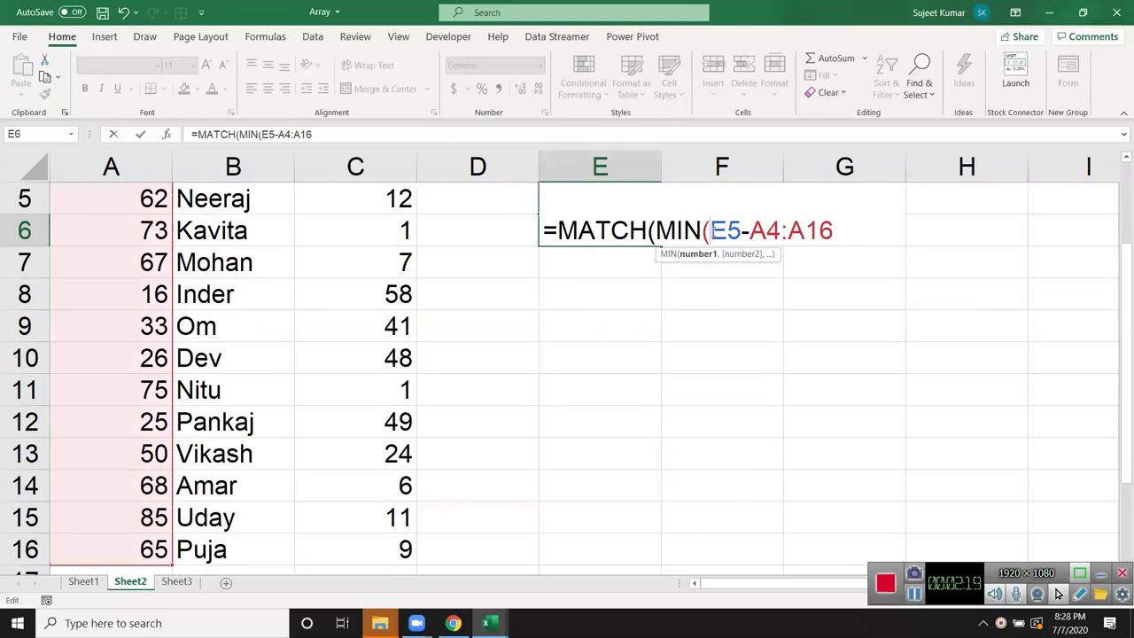
pyautogui.write('abs')
pyautogui.press('Tab')
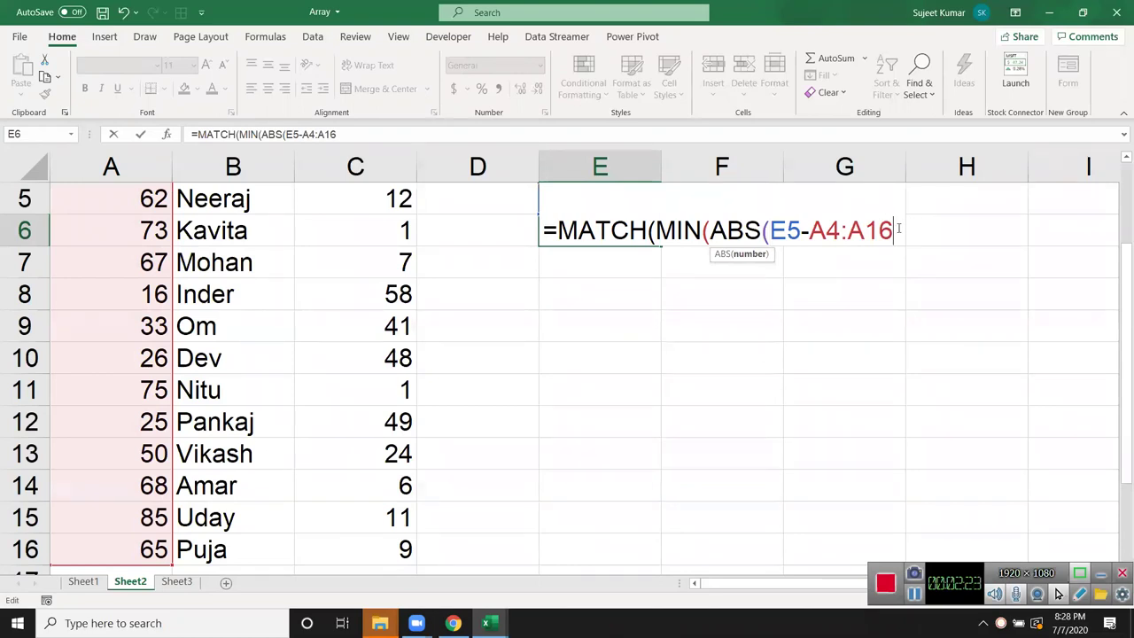
# Step: Complete the lookup array ABS(E5-A4:A16) with match type 0 and enter it as an array formula
pyautogui.click(898, 228)
pyautogui.write(')')
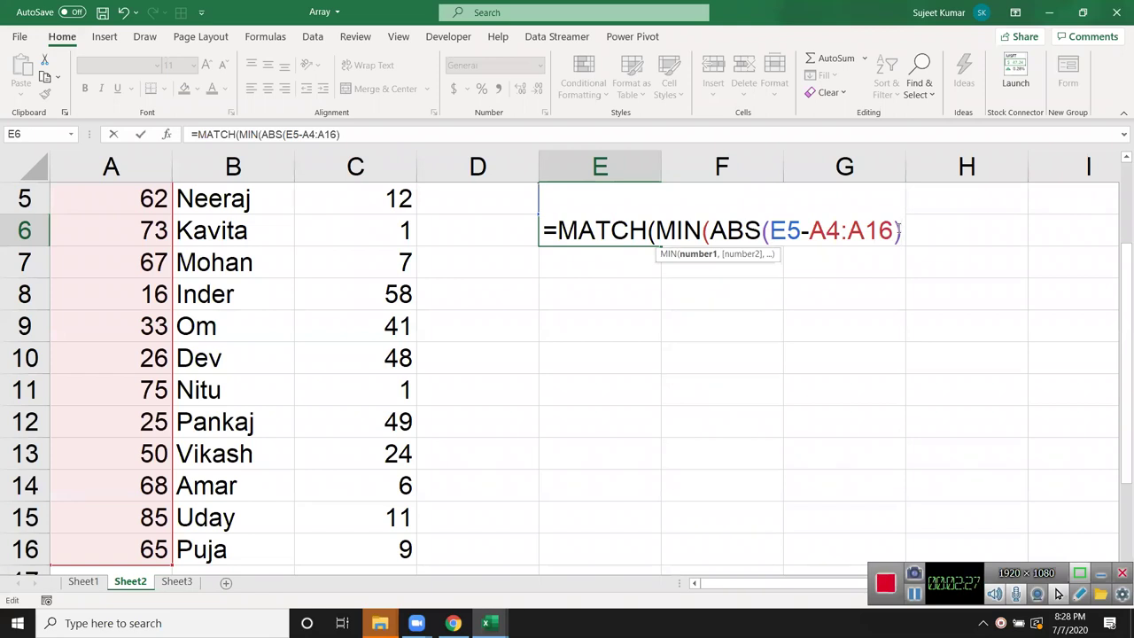
pyautogui.write(')')
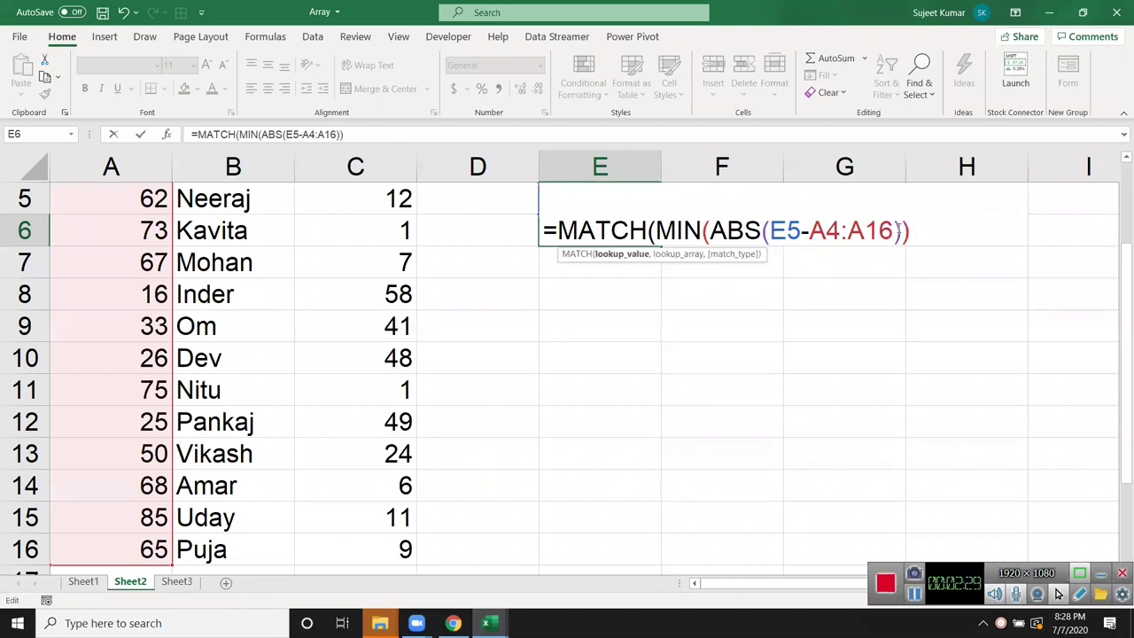
pyautogui.write(',')
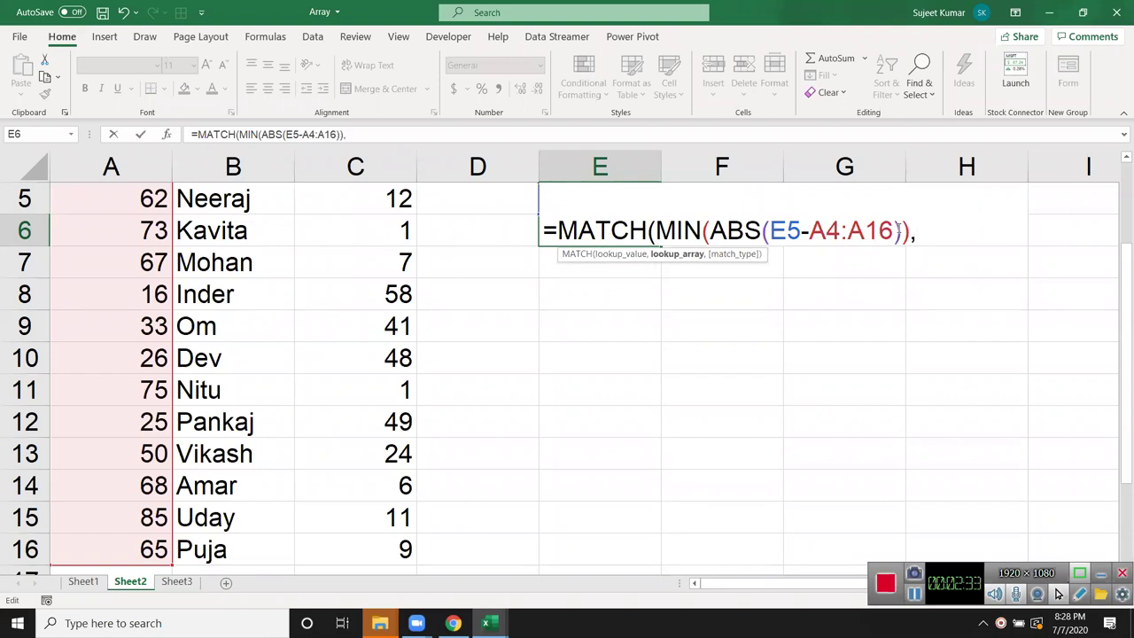
pyautogui.write('abs')
pyautogui.press('Tab')
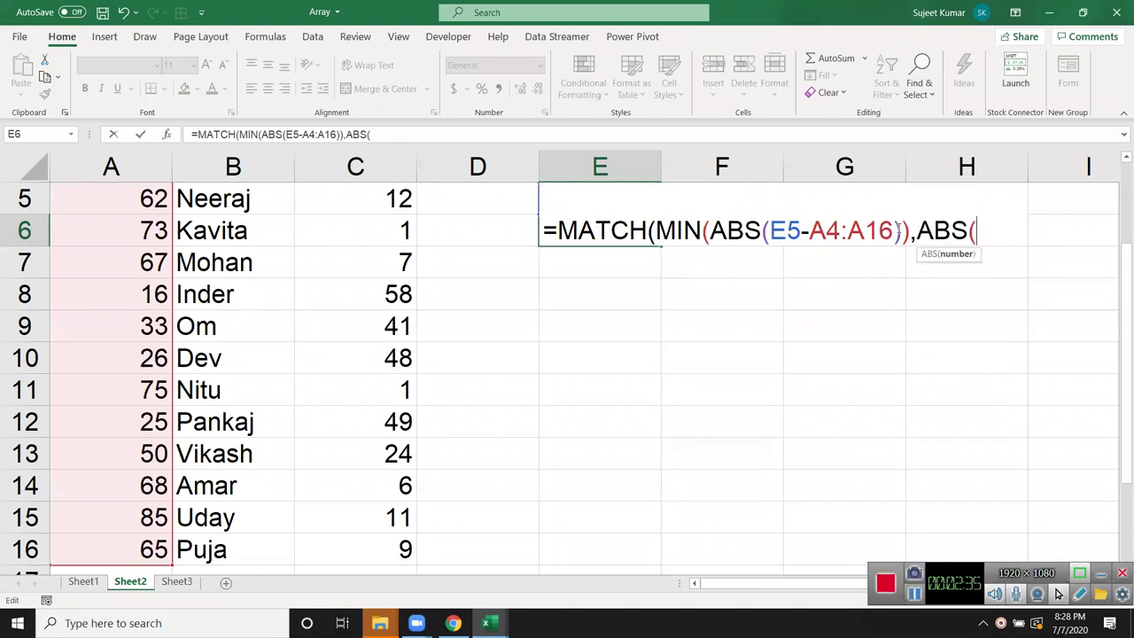
pyautogui.press('Home')
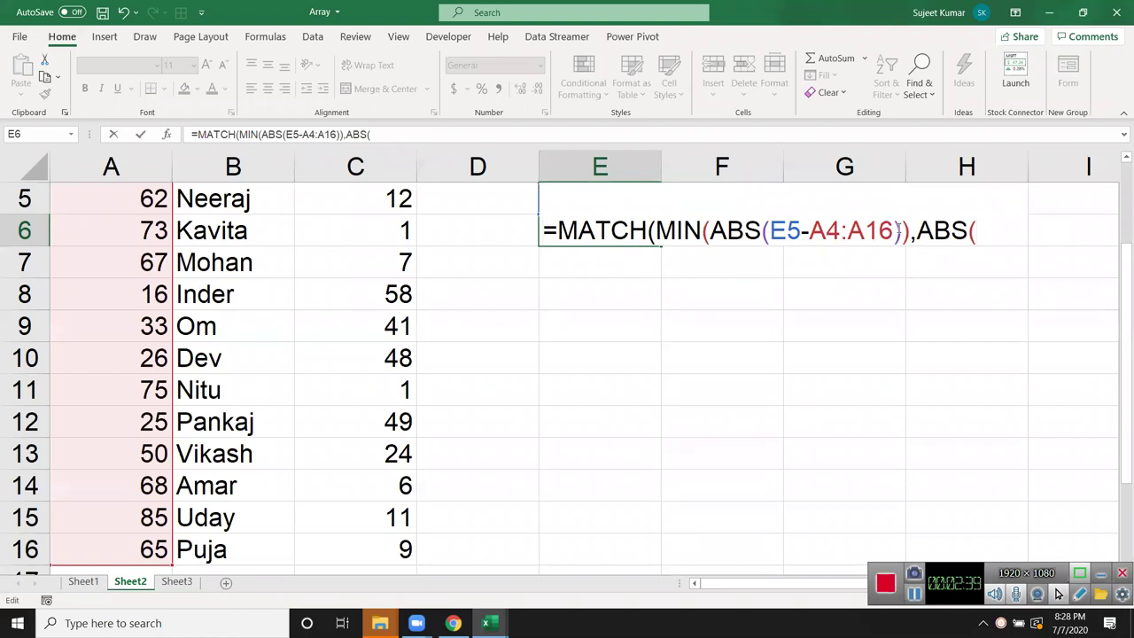
pyautogui.click(988, 231)
pyautogui.write('e5-')
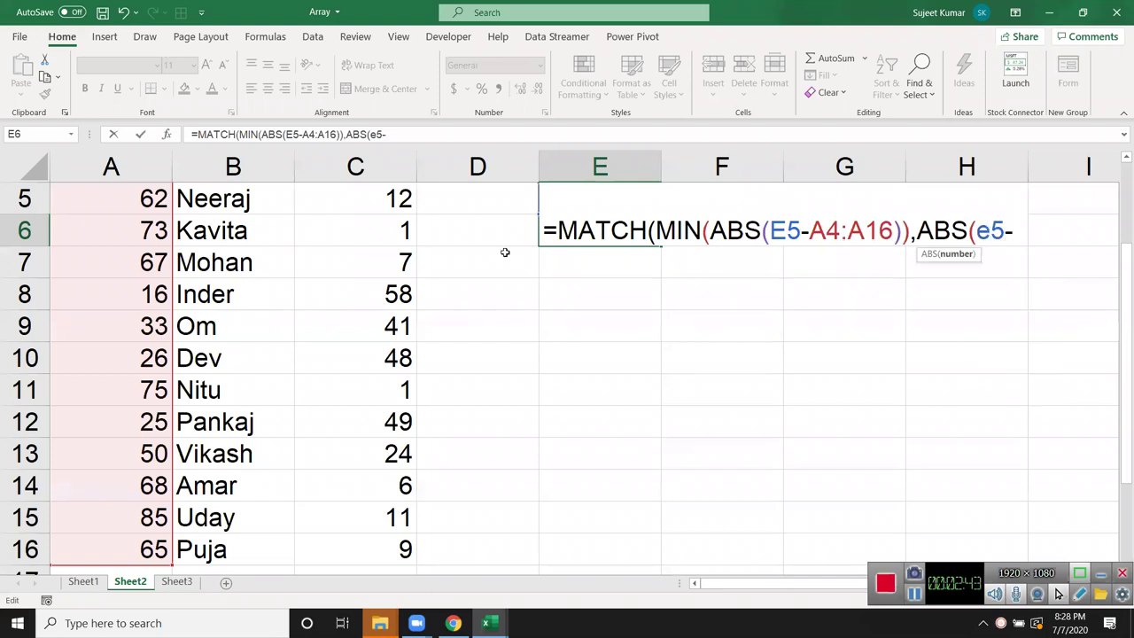
pyautogui.click(126, 257)
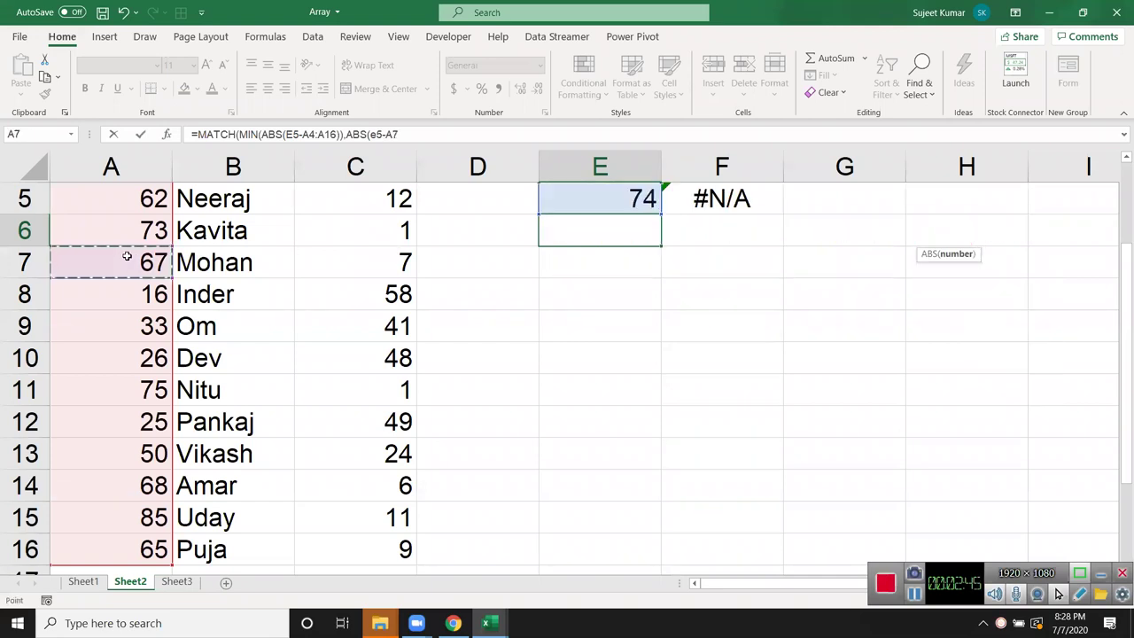
pyautogui.hotkey('ctrl', 'Up')
pyautogui.press('Down')
pyautogui.hotkey('ctrl', 'shift', 'Down')
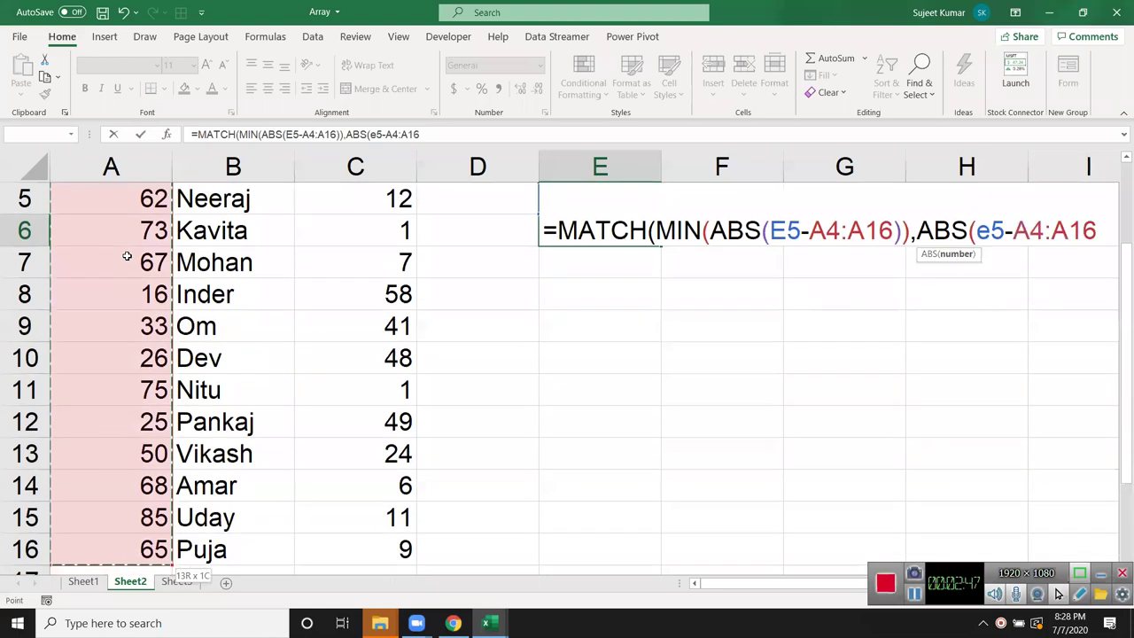
pyautogui.write(')')
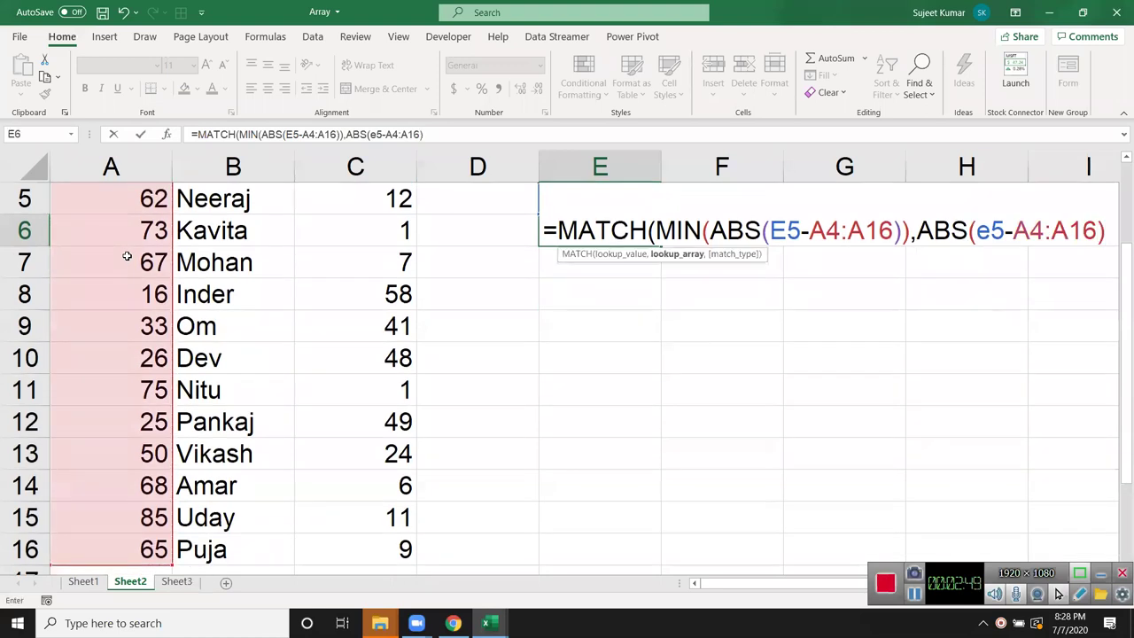
pyautogui.write(',')
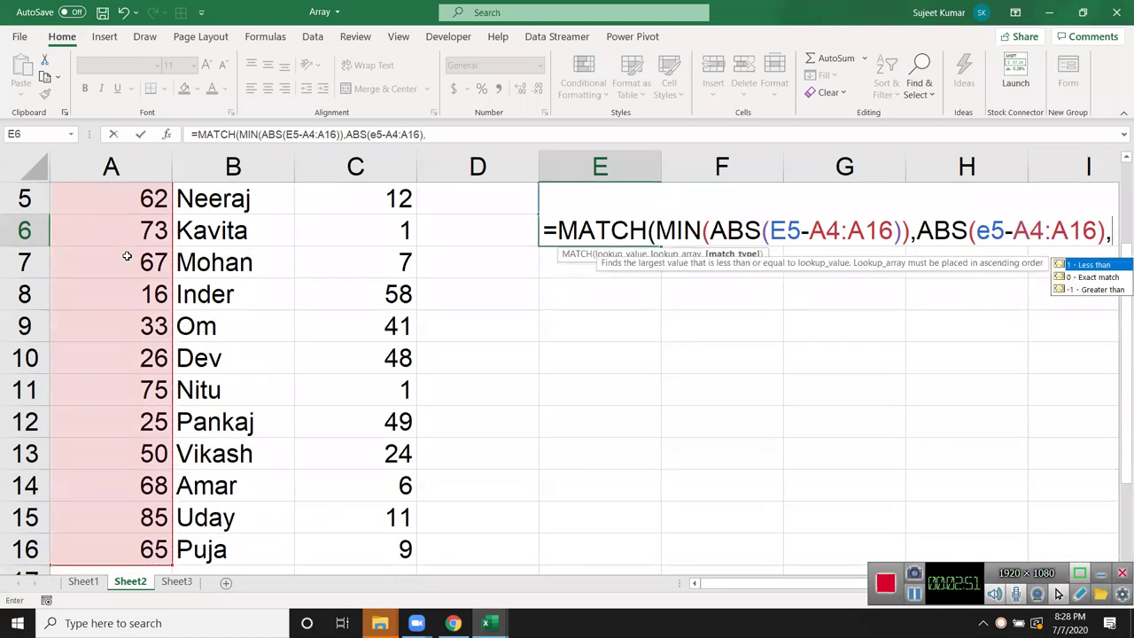
pyautogui.write('0')
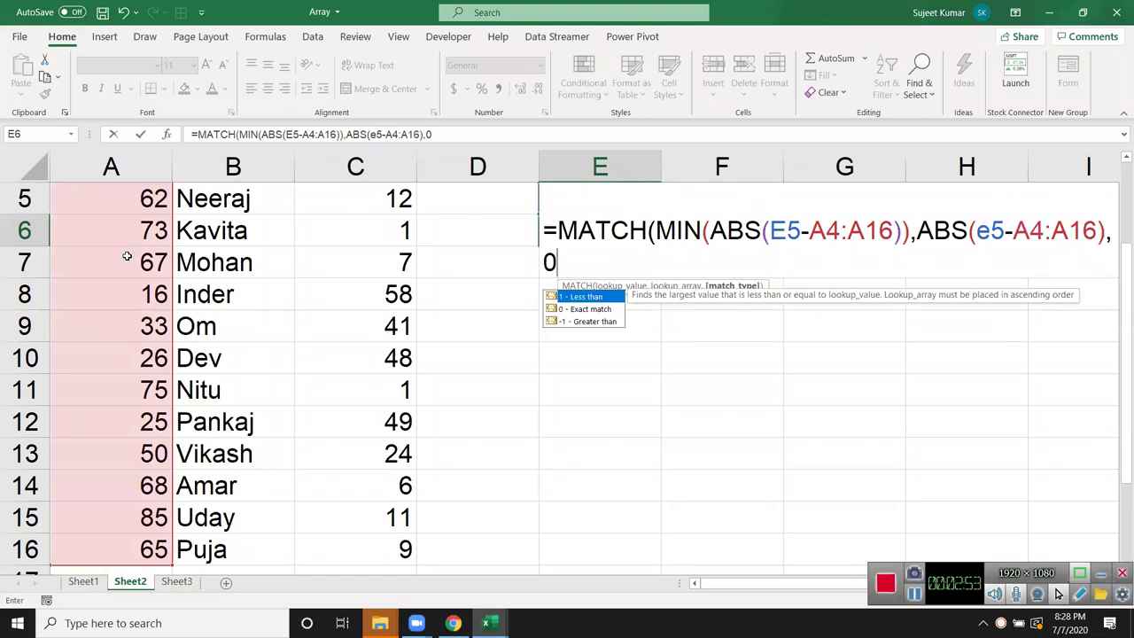
pyautogui.write(')')
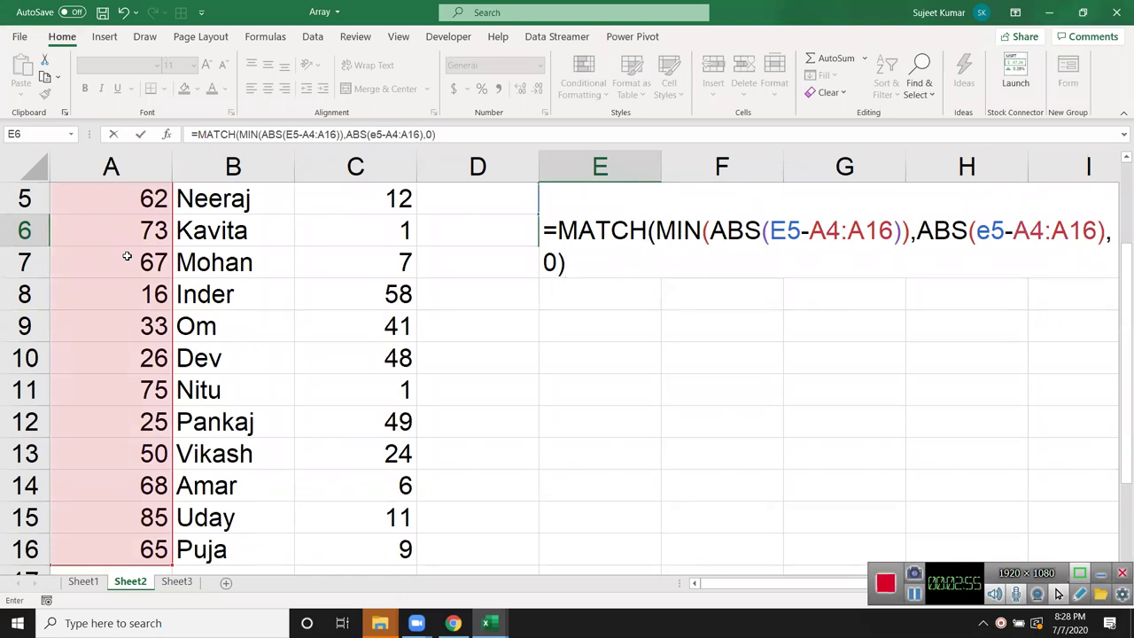
pyautogui.hotkey('ctrl', 'shift', 'Return')
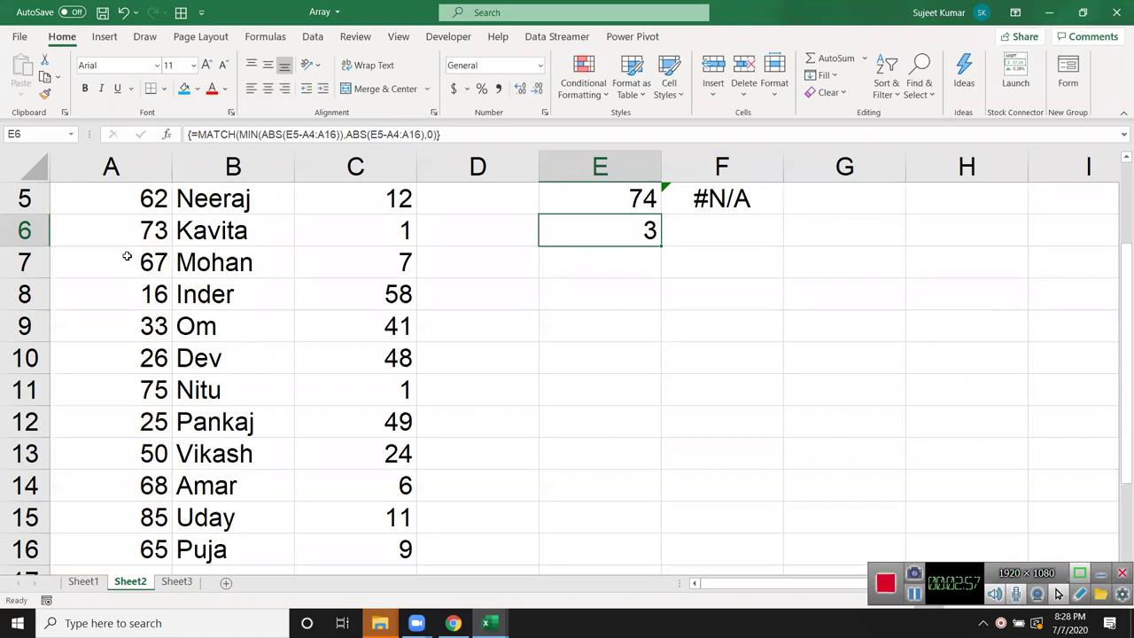
# Step: Start an OFFSET formula in F6, correcting the mistyped function names
pyautogui.scroll(2, 129, 258)
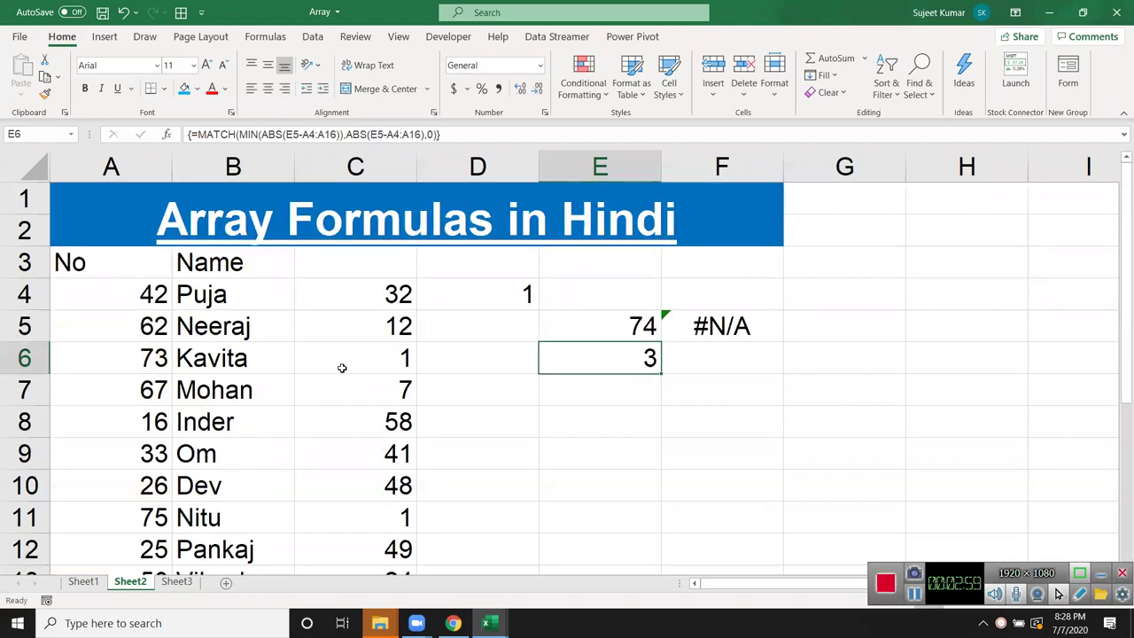
pyautogui.click(679, 368)
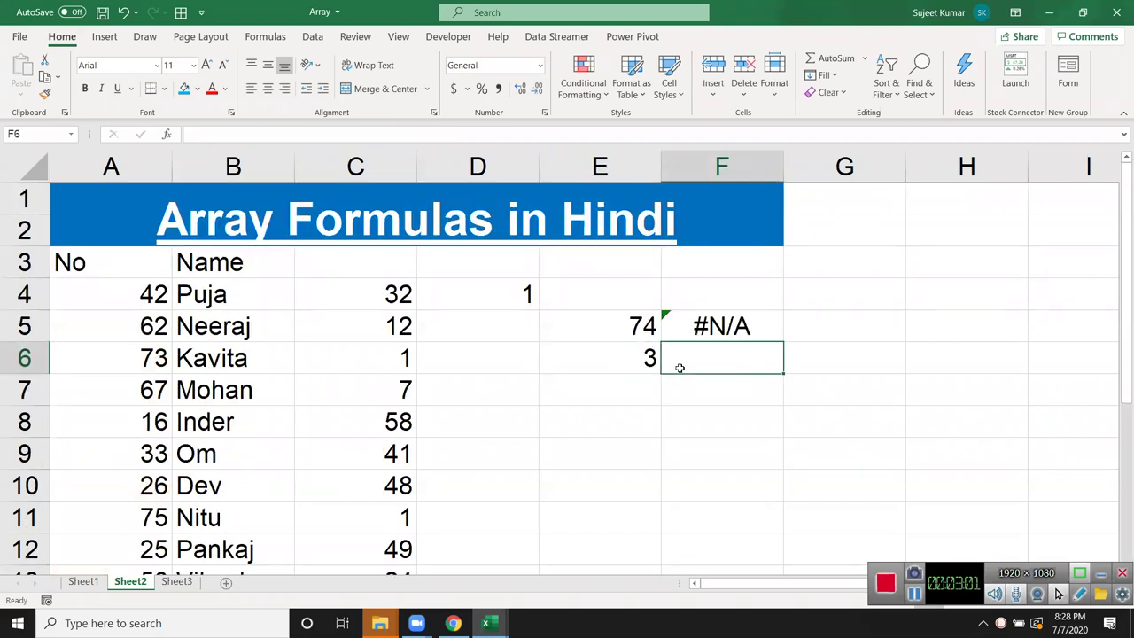
pyautogui.write('=')
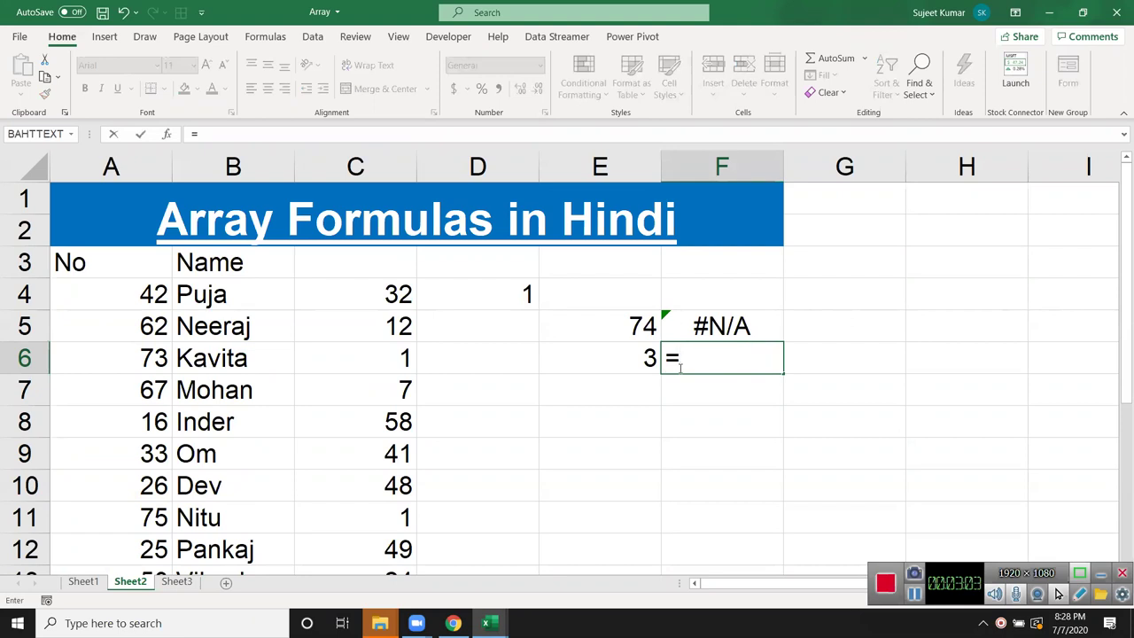
pyautogui.write('in')
pyautogui.press('BackSpace')
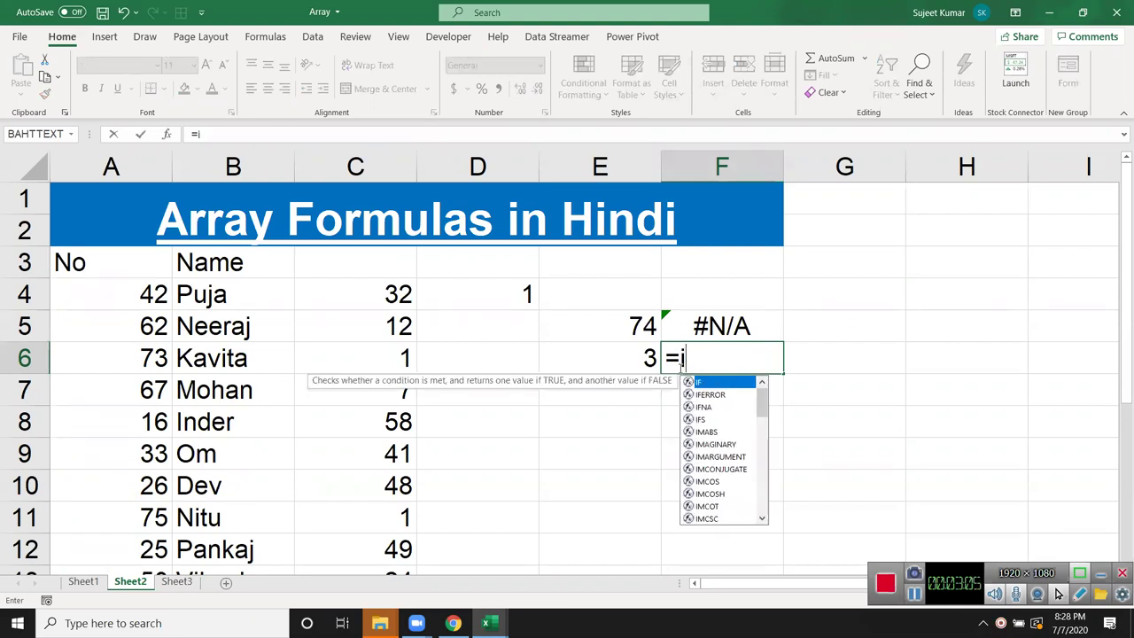
pyautogui.write('o')
pyautogui.press('BackSpace')
pyautogui.write('f')
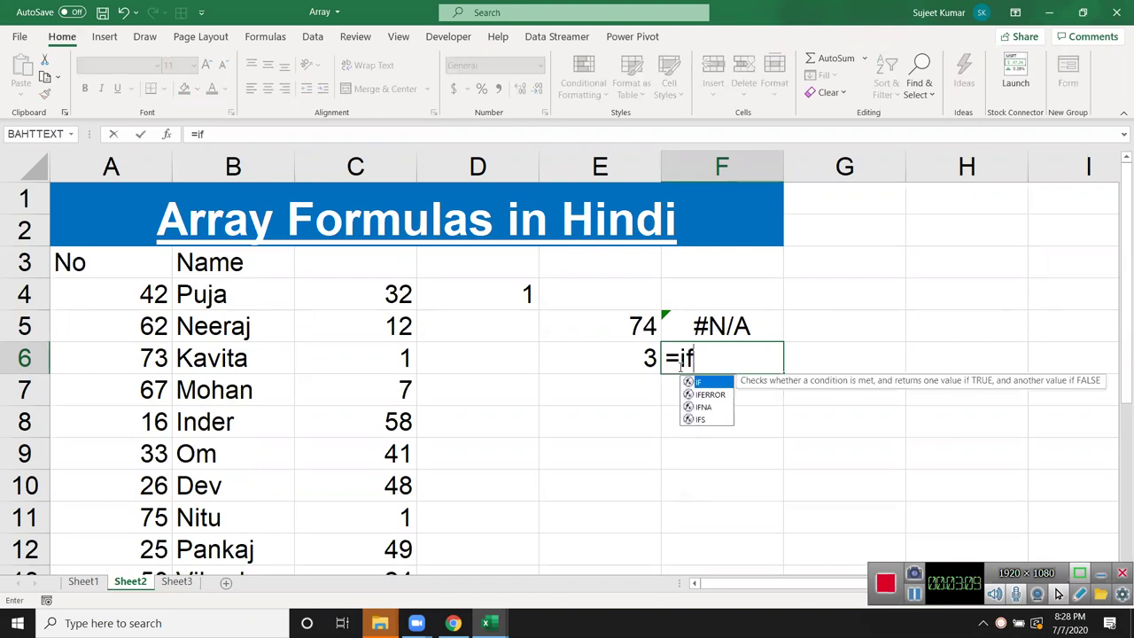
pyautogui.press('BackSpace')
pyautogui.press('BackSpace')
pyautogui.write('of')
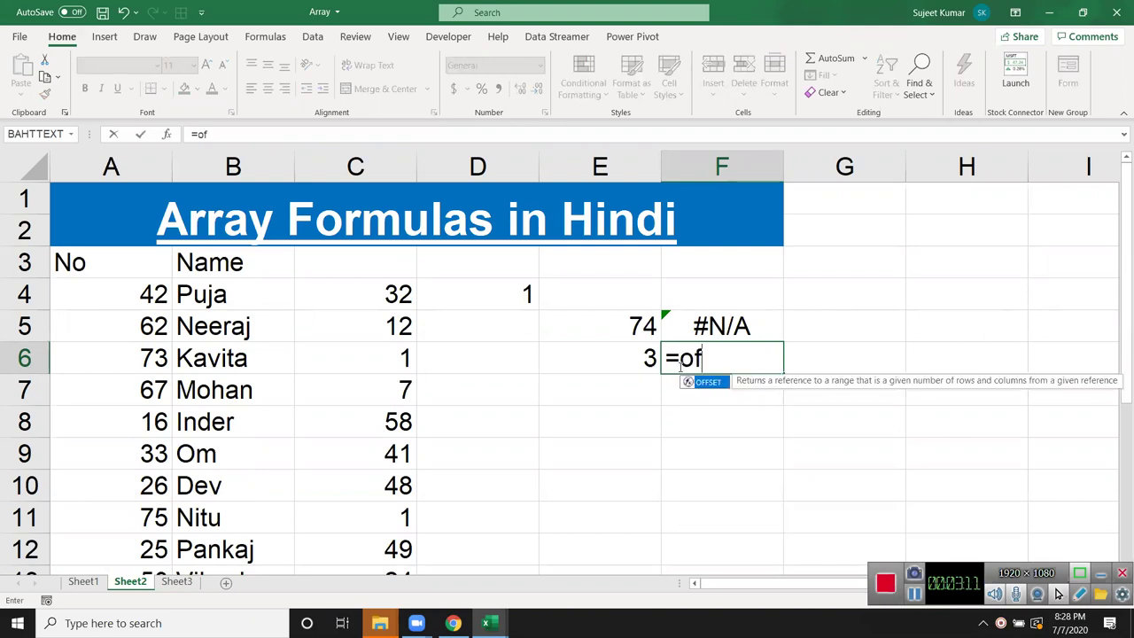
pyautogui.press('Tab')
# Step: Complete =OFFSET(A3,E6,1) in F6 so it returns Kavita from row 6
pyautogui.click(82, 263)
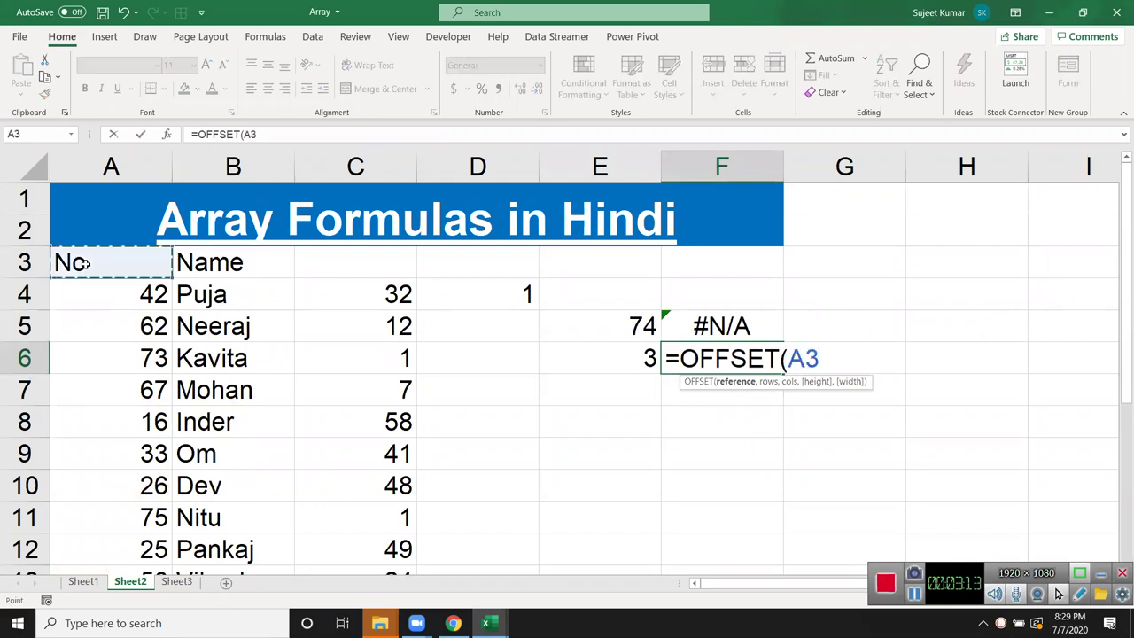
pyautogui.write(',')
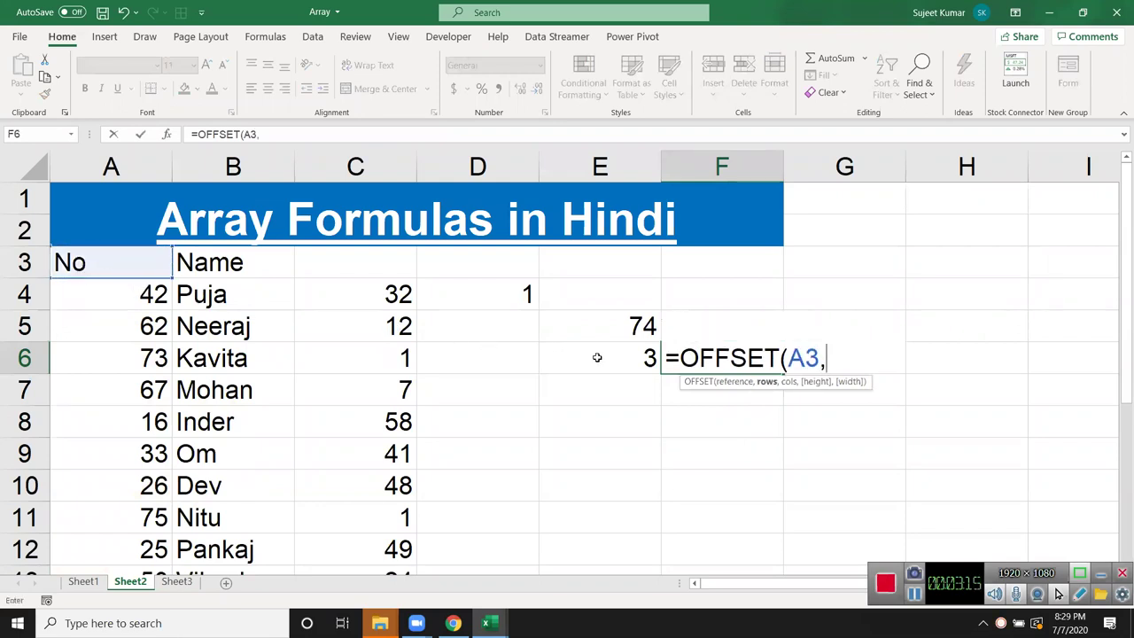
pyautogui.click(597, 357)
pyautogui.write(',')
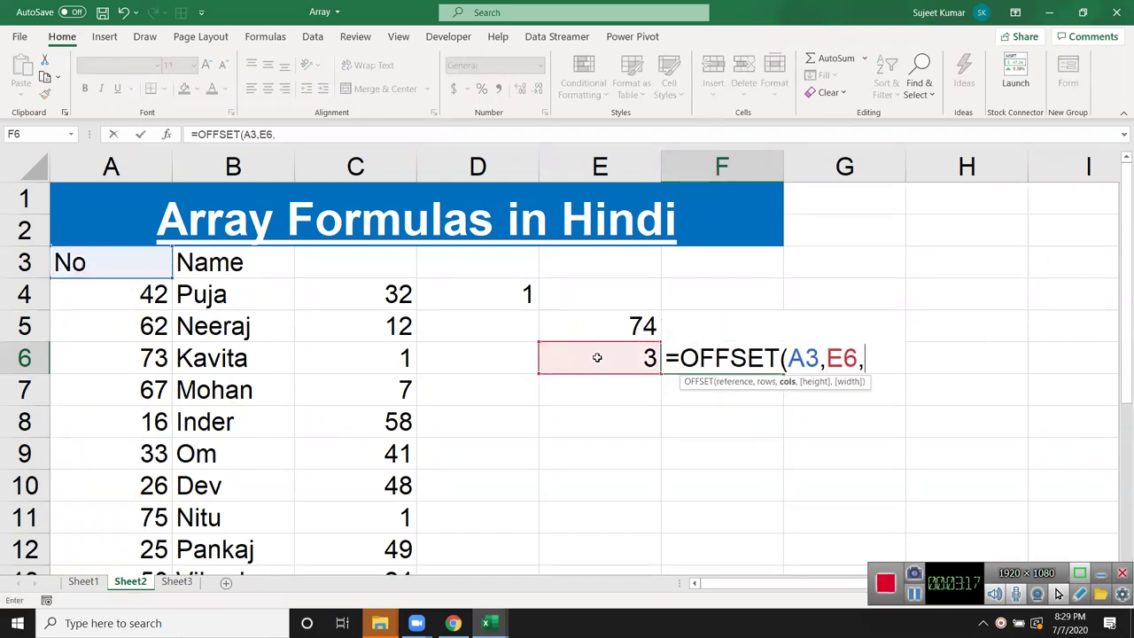
pyautogui.write('1')
pyautogui.write(')')
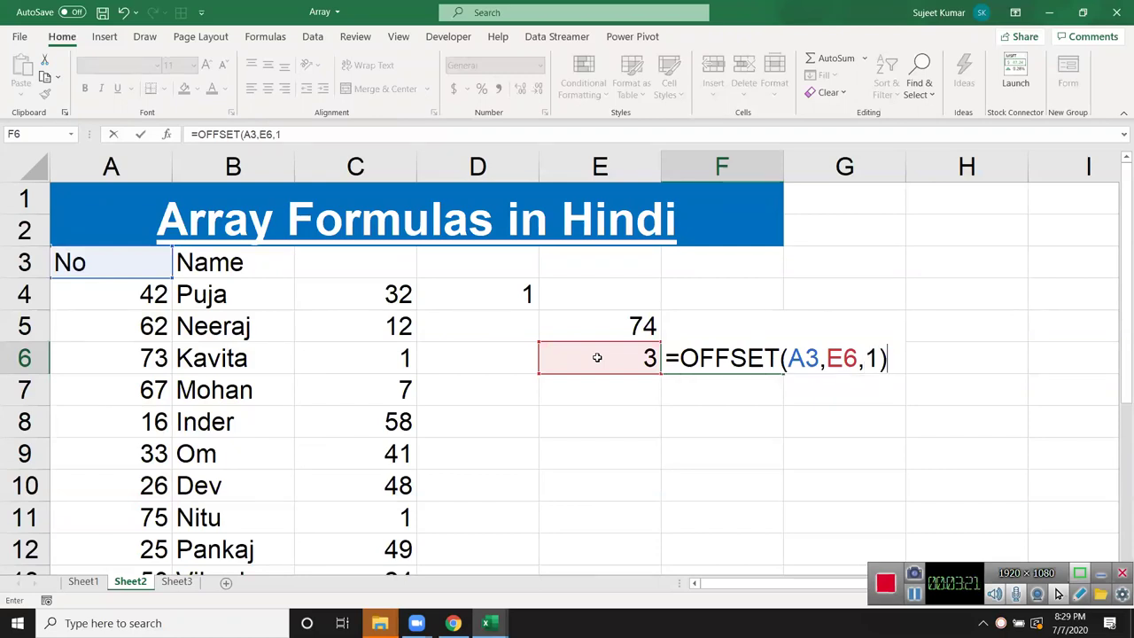
pyautogui.press('Return')
pyautogui.click(695, 354)
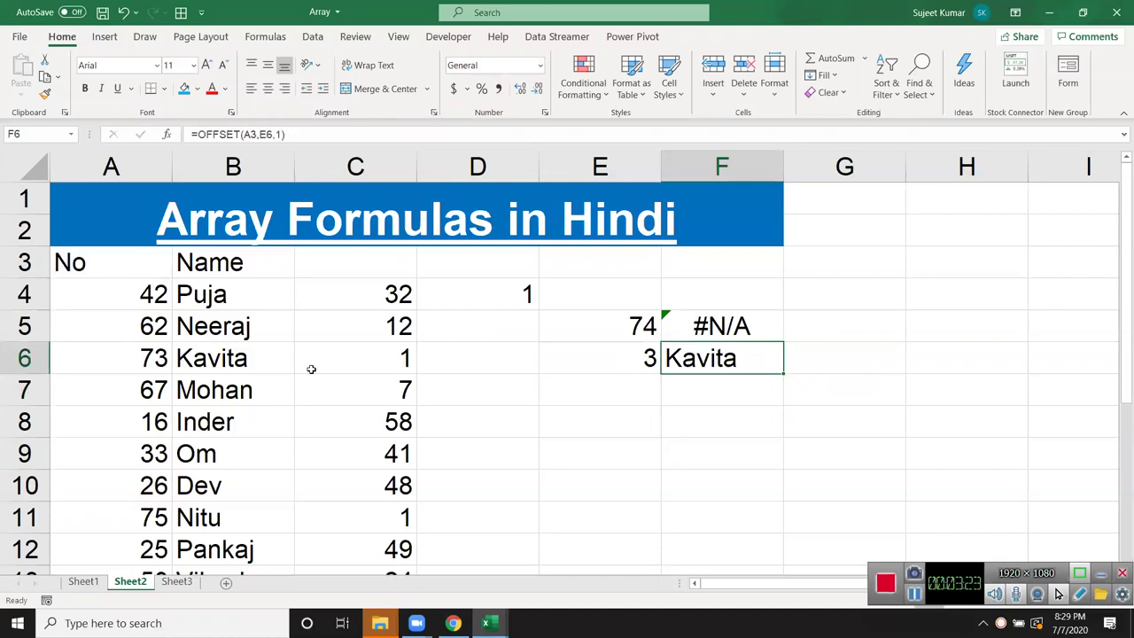
pyautogui.moveTo(147, 363); pyautogui.dragTo(255, 370)
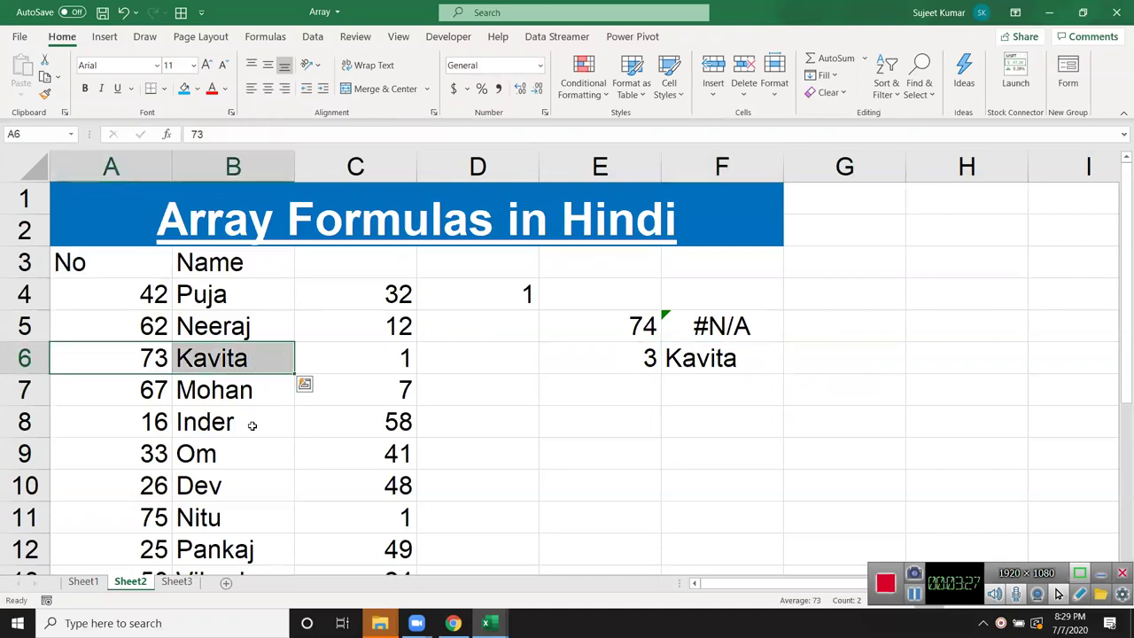
# Step: Try 80 then 15 as E5's lookup value, making E6 return 5 and F6 Inder
pyautogui.click(621, 334)
pyautogui.click(708, 321)
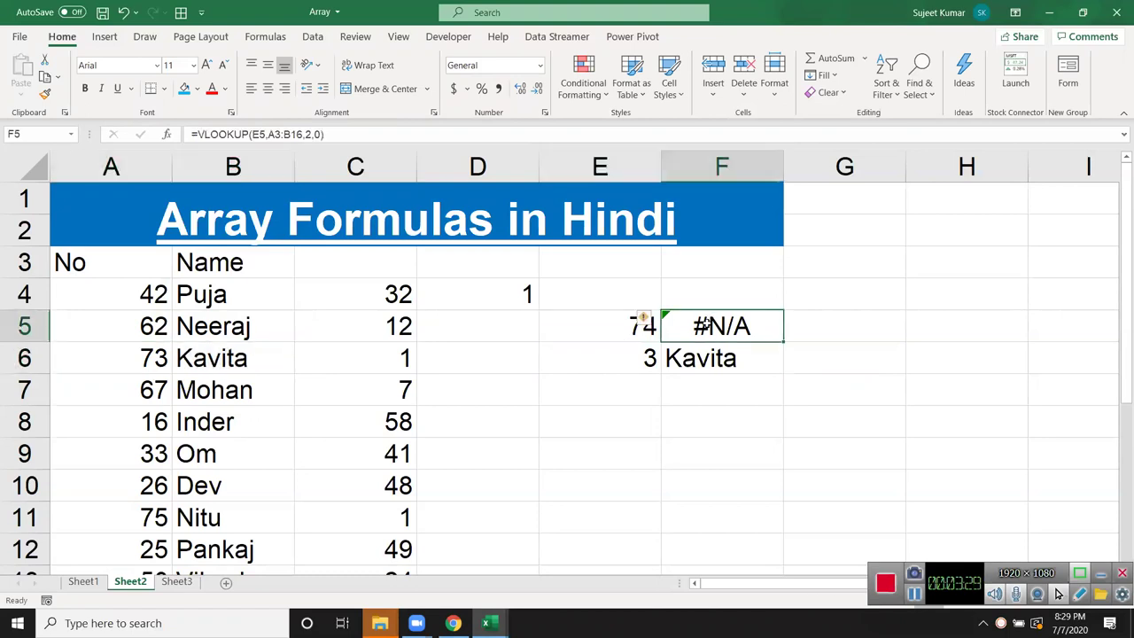
pyautogui.click(611, 333)
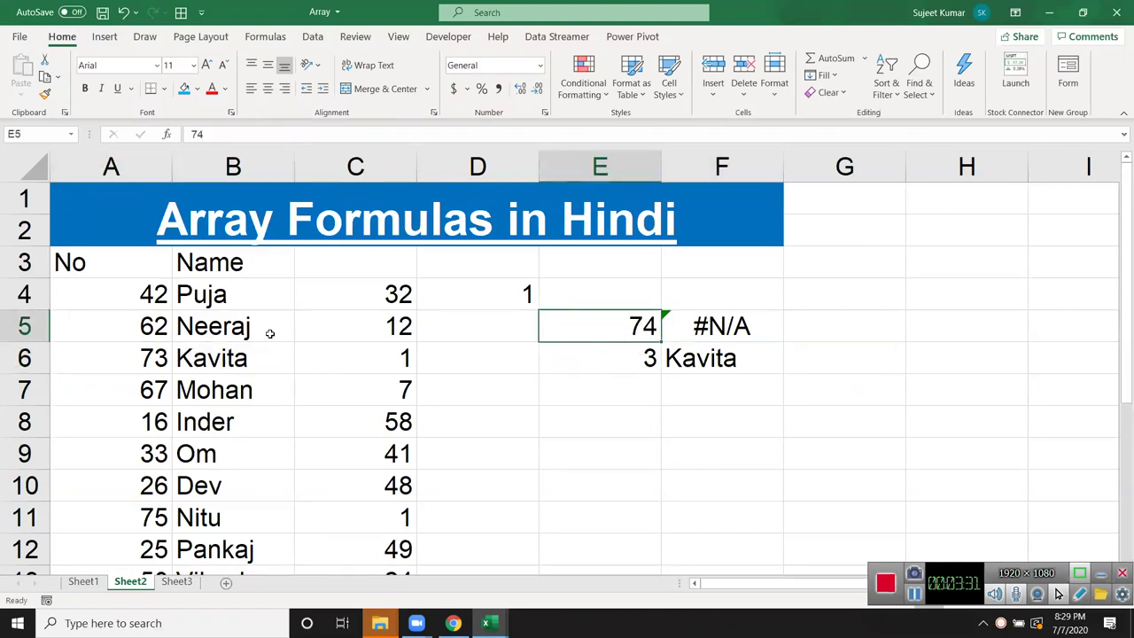
pyautogui.write('80')
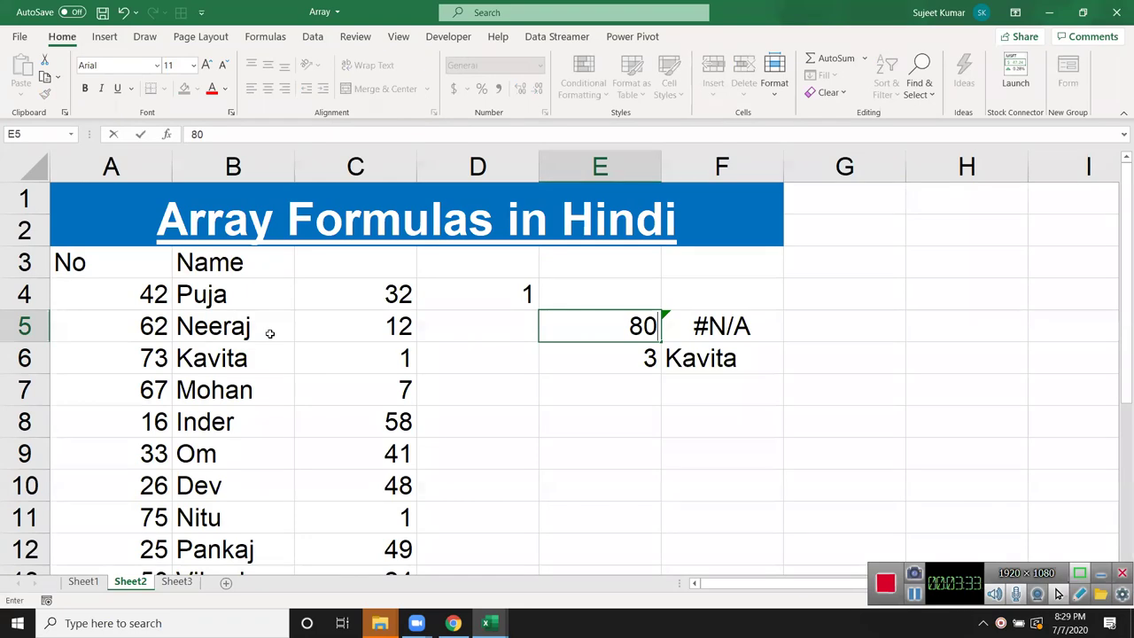
pyautogui.press('Return')
pyautogui.press('Up')
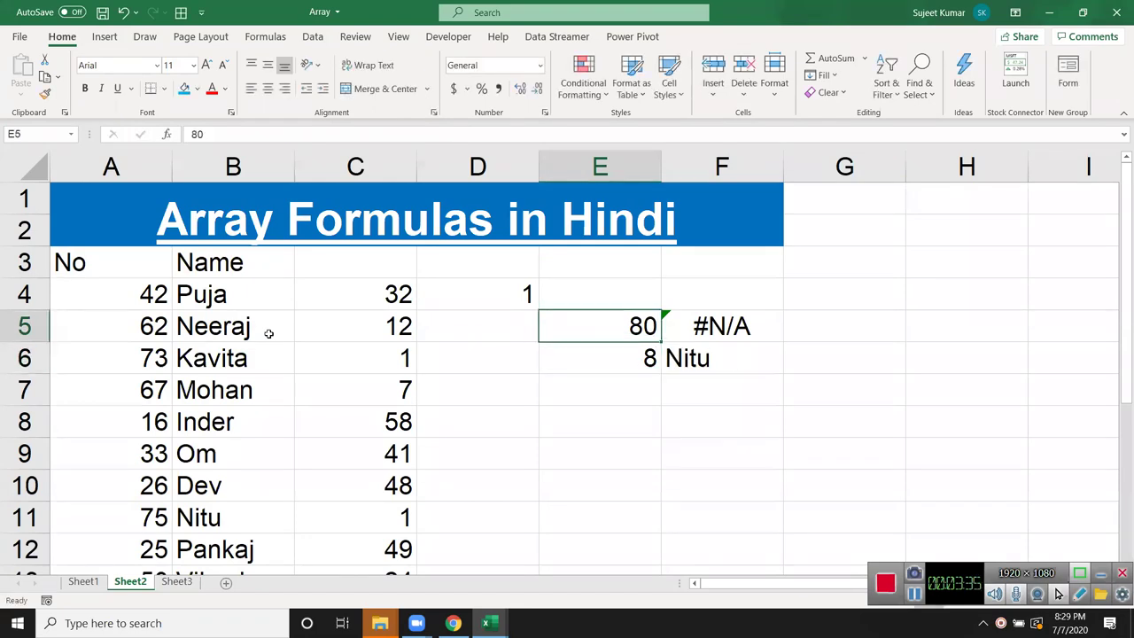
pyautogui.write('15')
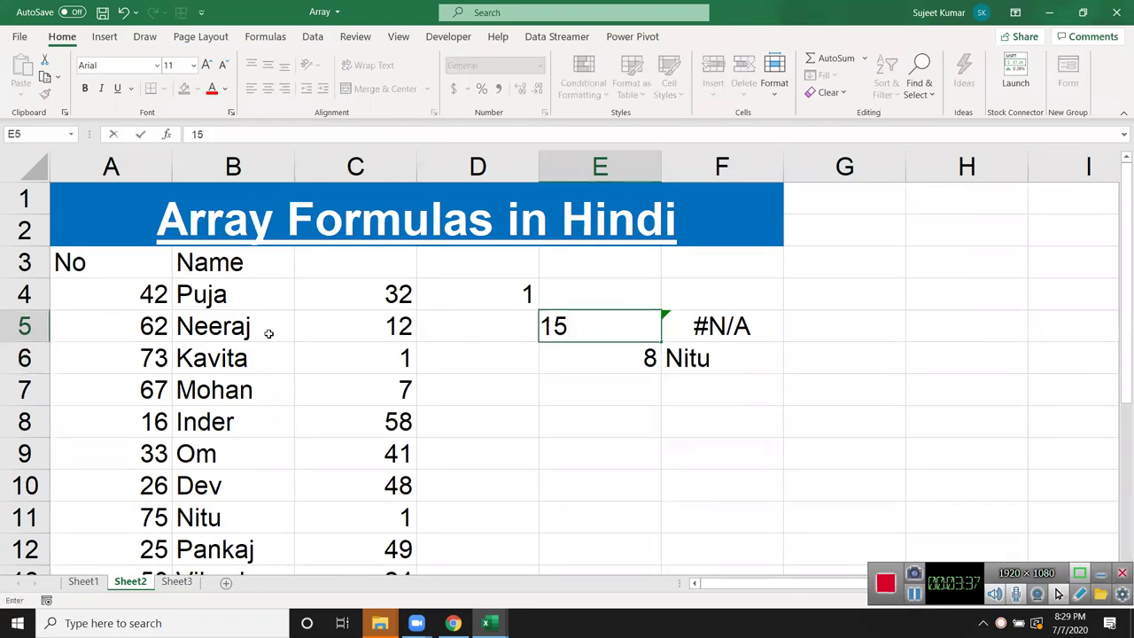
pyautogui.press('Return')
pyautogui.press('Up')
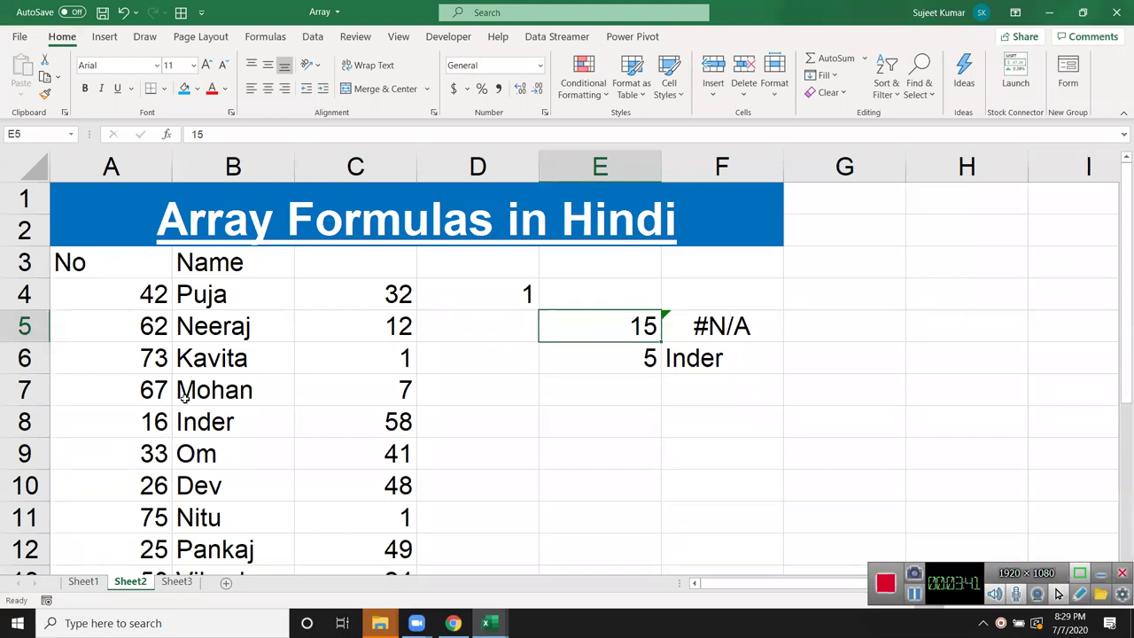
pyautogui.click(205, 429)
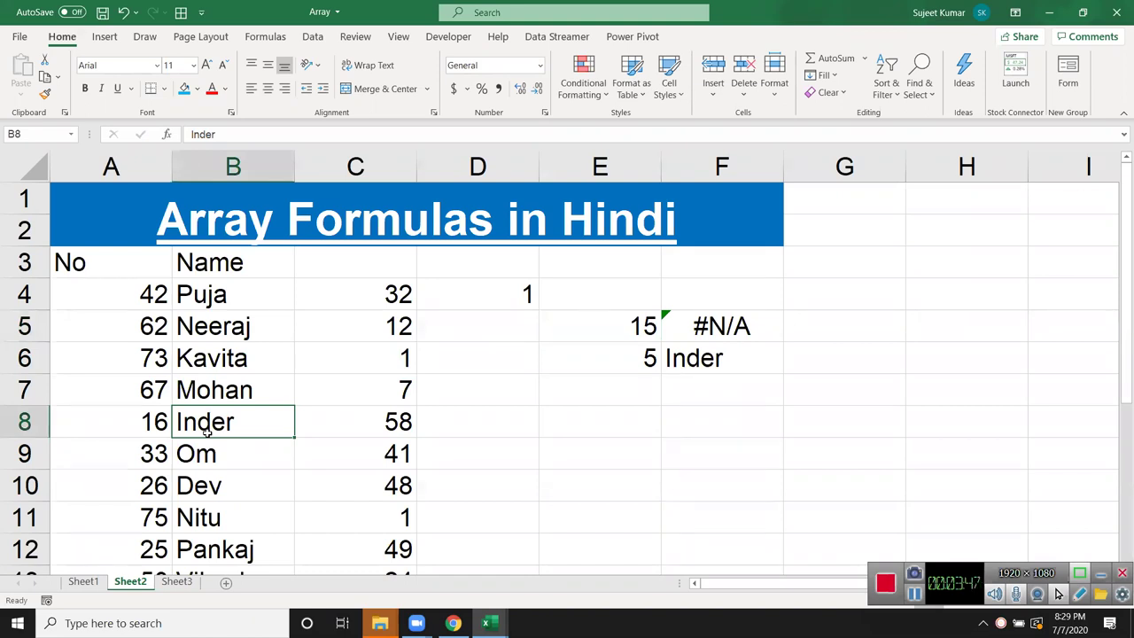
# Step: Clear the helper values in C4:D16
pyautogui.click(368, 285)
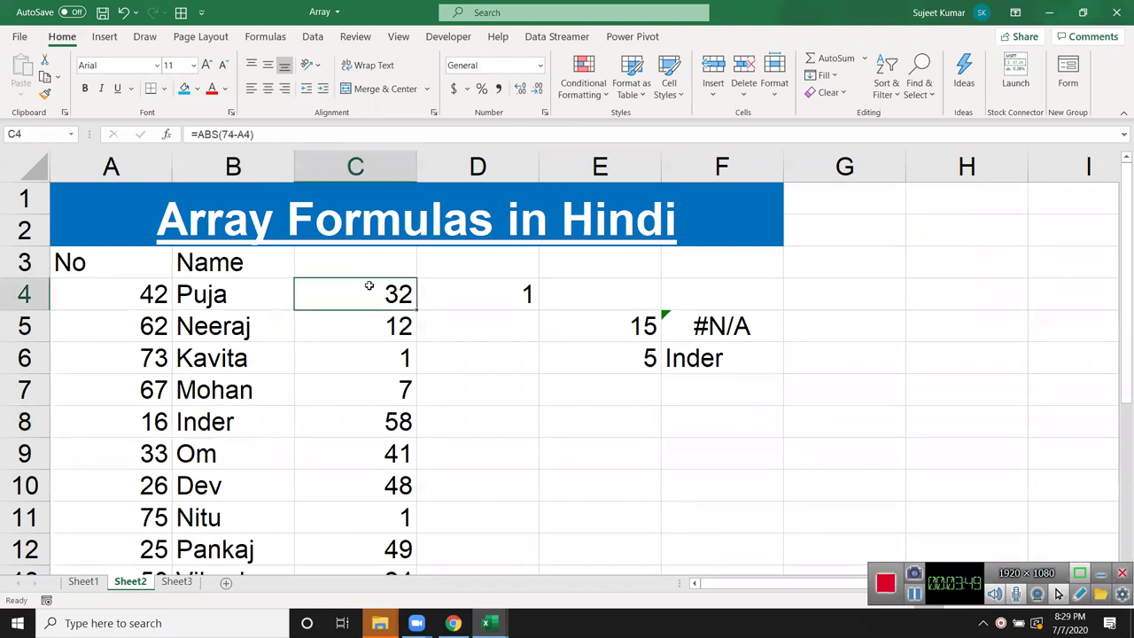
pyautogui.hotkey('shift', 'Right')
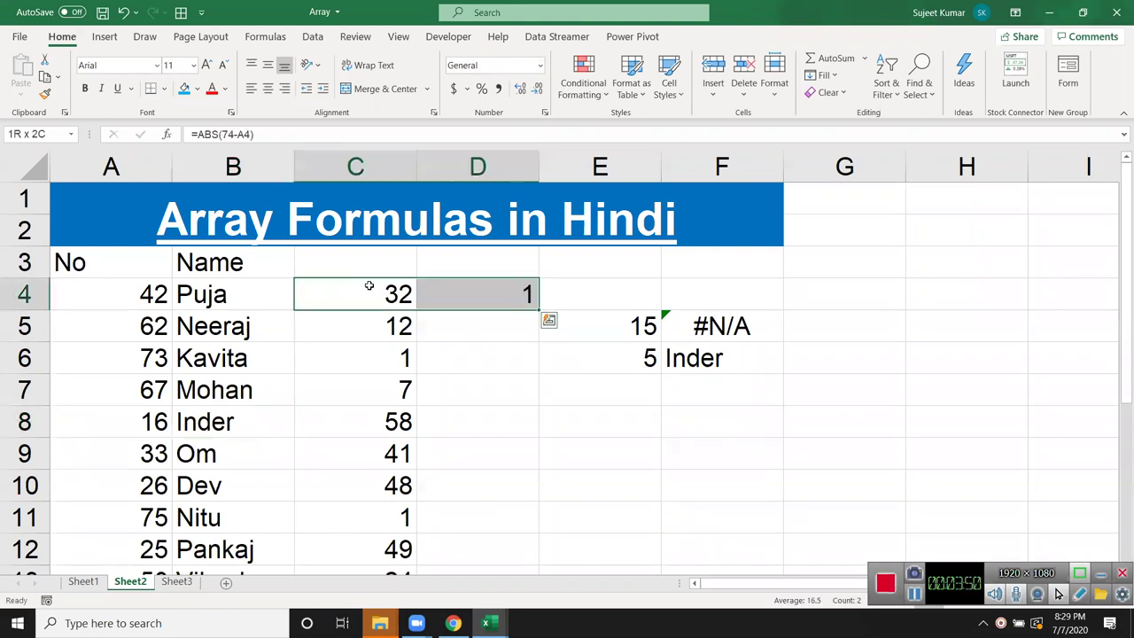
pyautogui.hotkey('ctrl', 'shift', 'Down')
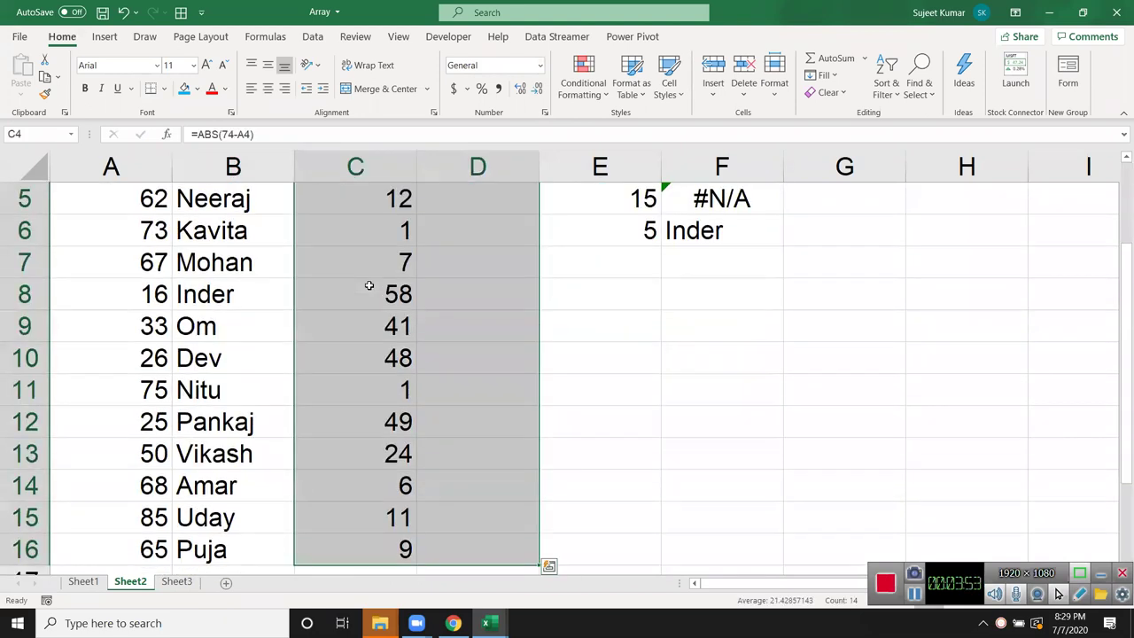
pyautogui.press('Delete')
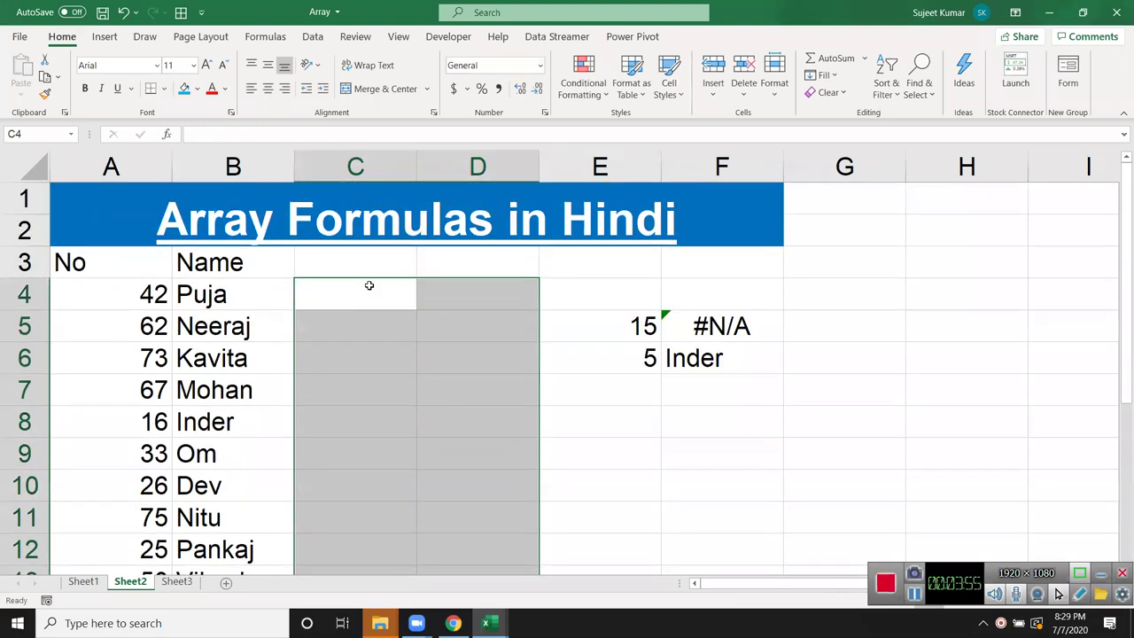
pyautogui.click(399, 332)
# Step: Review E6's MATCH array formula and F6's OFFSET formula, still returning 5 and Inder
pyautogui.click(608, 320)
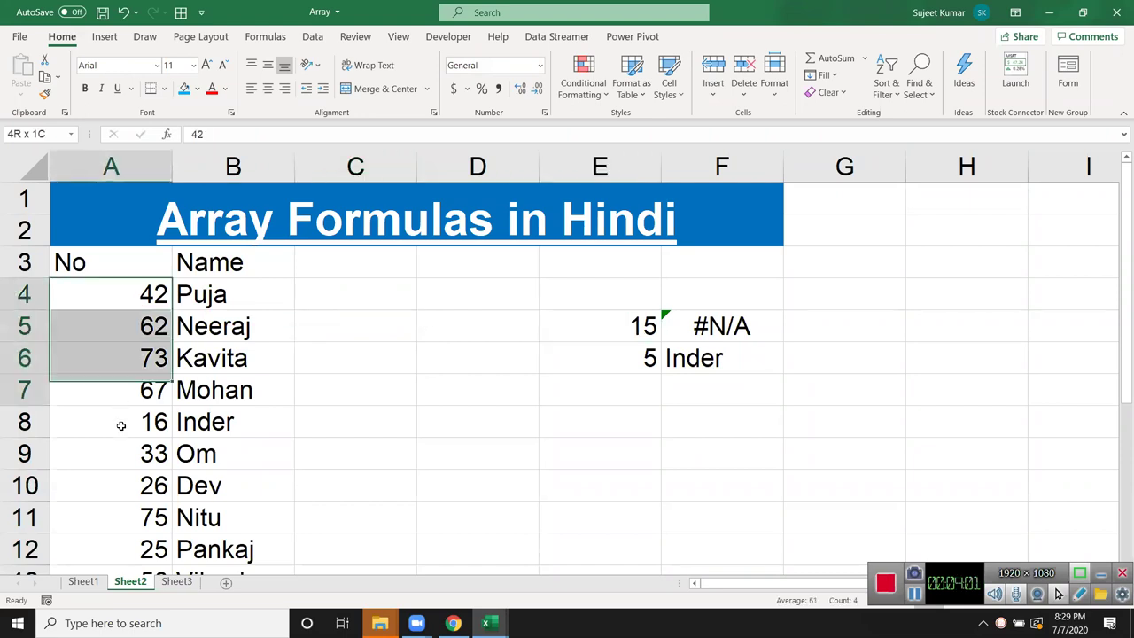
pyautogui.moveTo(123, 293); pyautogui.dragTo(124, 425)
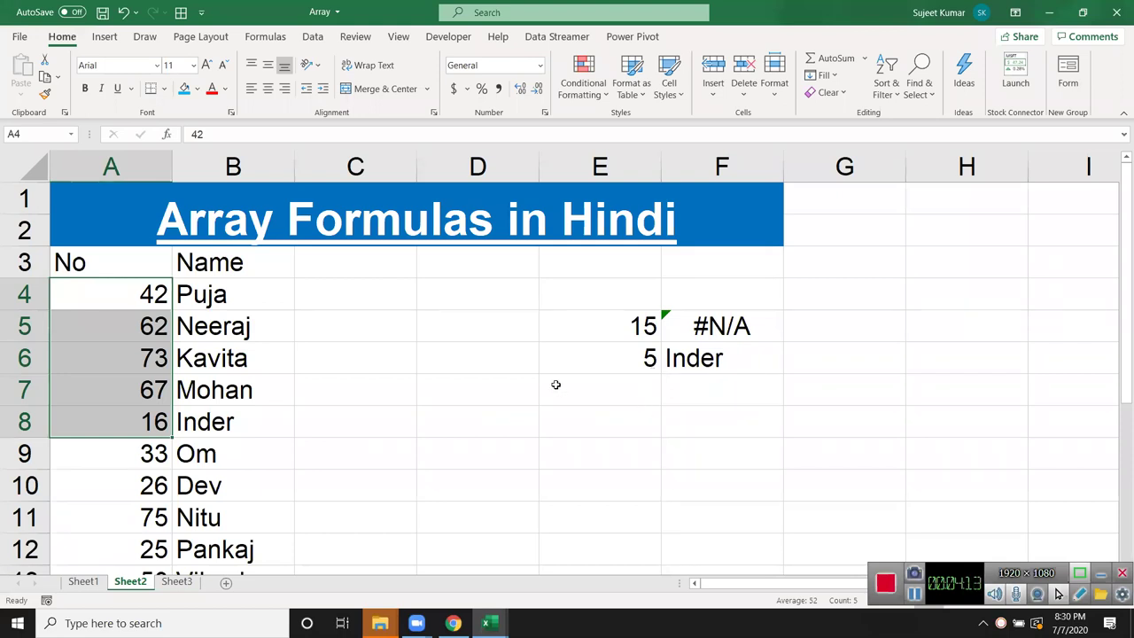
pyautogui.moveTo(97, 293); pyautogui.dragTo(97, 366)
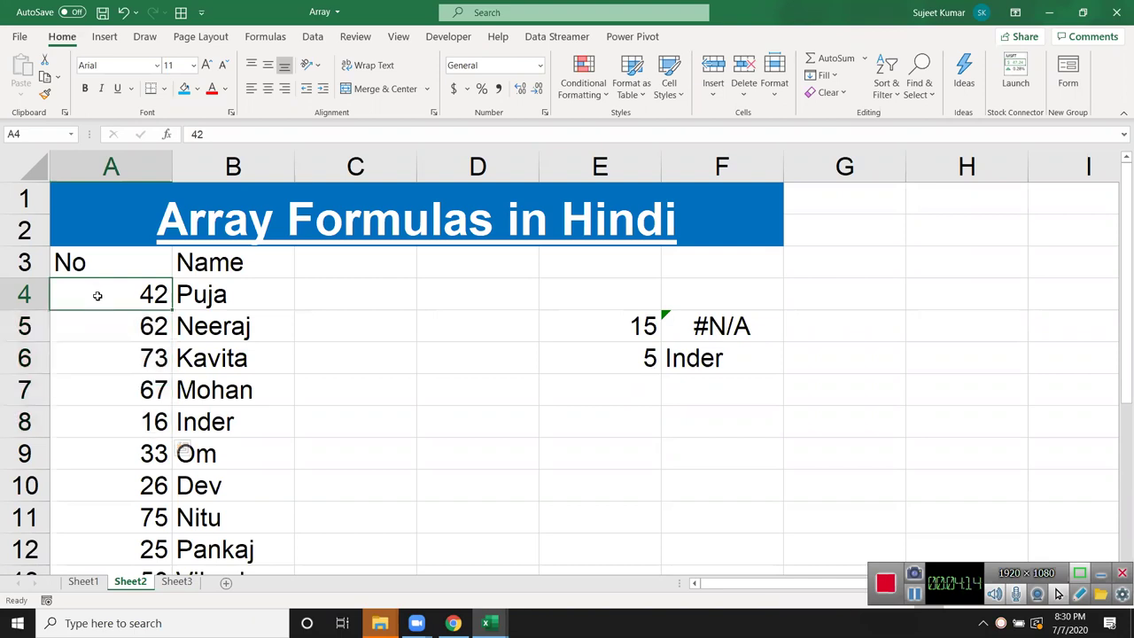
pyautogui.click(97, 364)
pyautogui.click(598, 356)
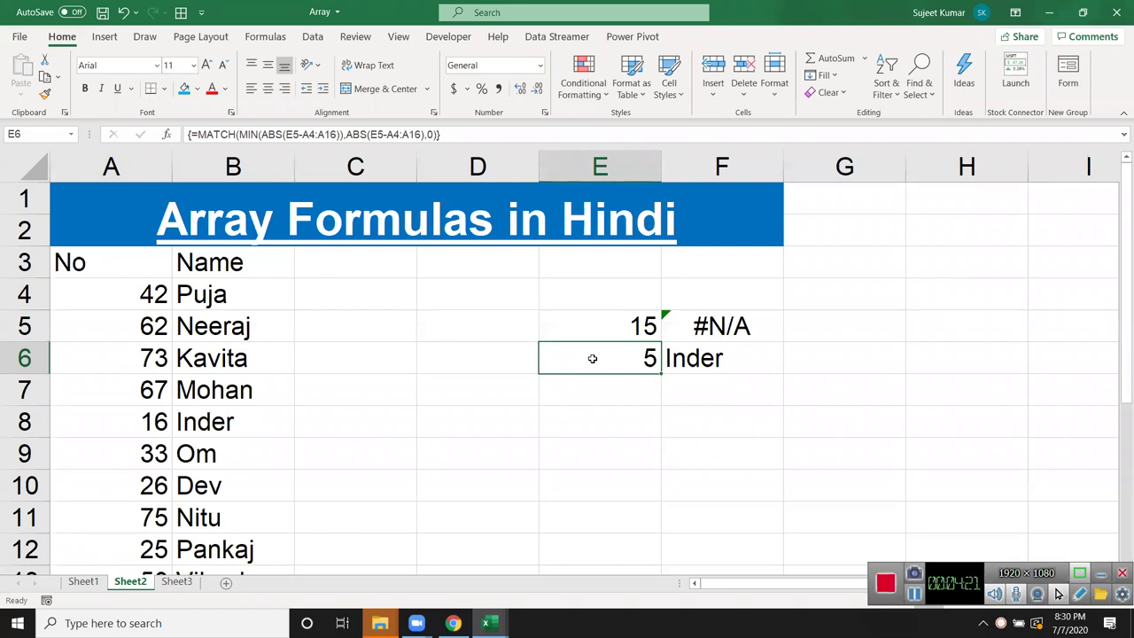
pyautogui.click(699, 374)
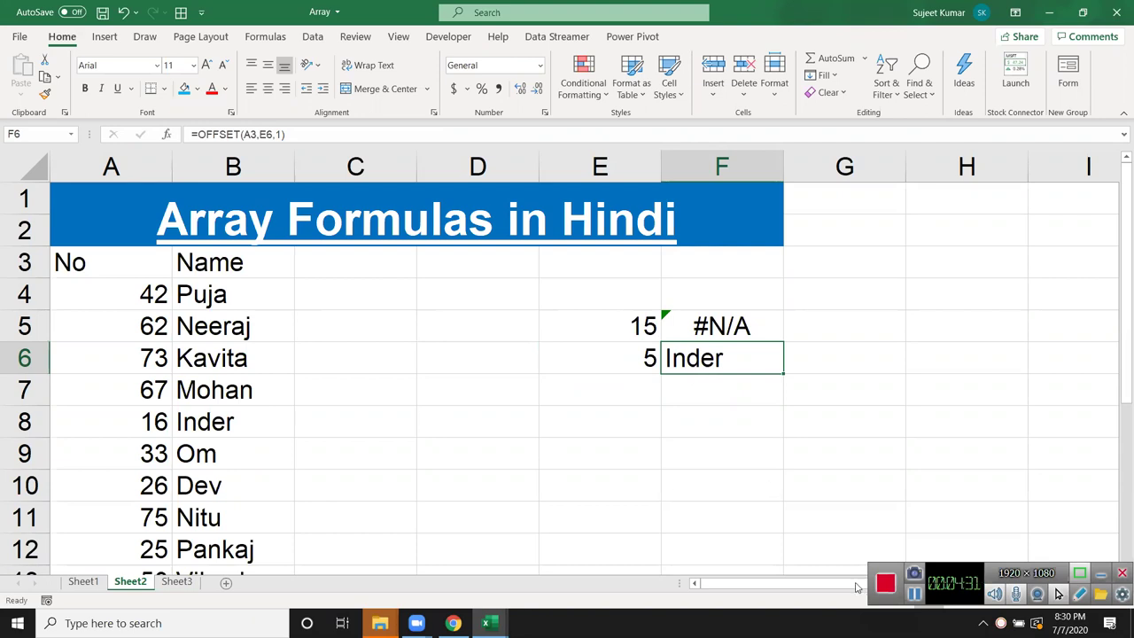
pyautogui.click(889, 587)
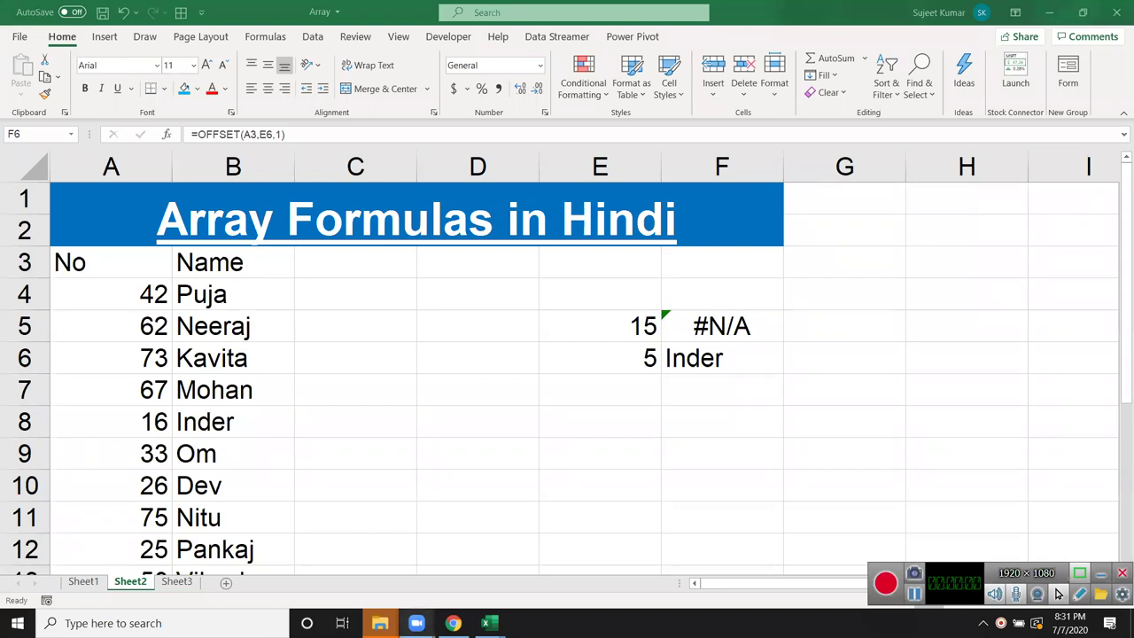
# Step: Duplicate Sheet2 as Sheet2 (2) and confirm F6's =OFFSET(A3,E6,1) still returns Inder
pyautogui.click(85, 582)
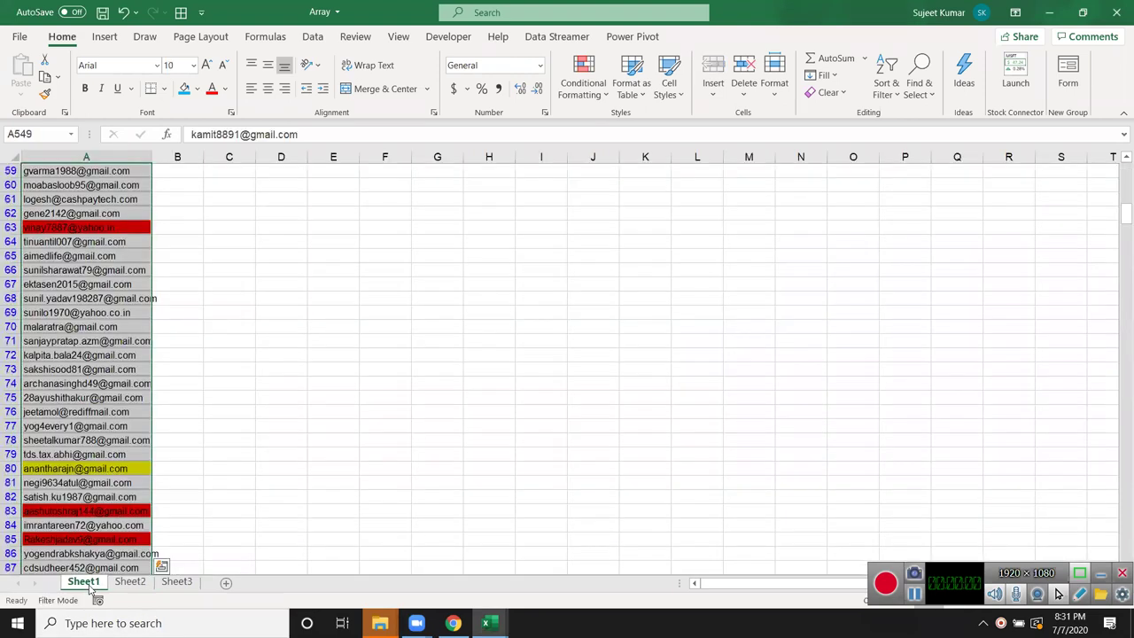
pyautogui.click(131, 583)
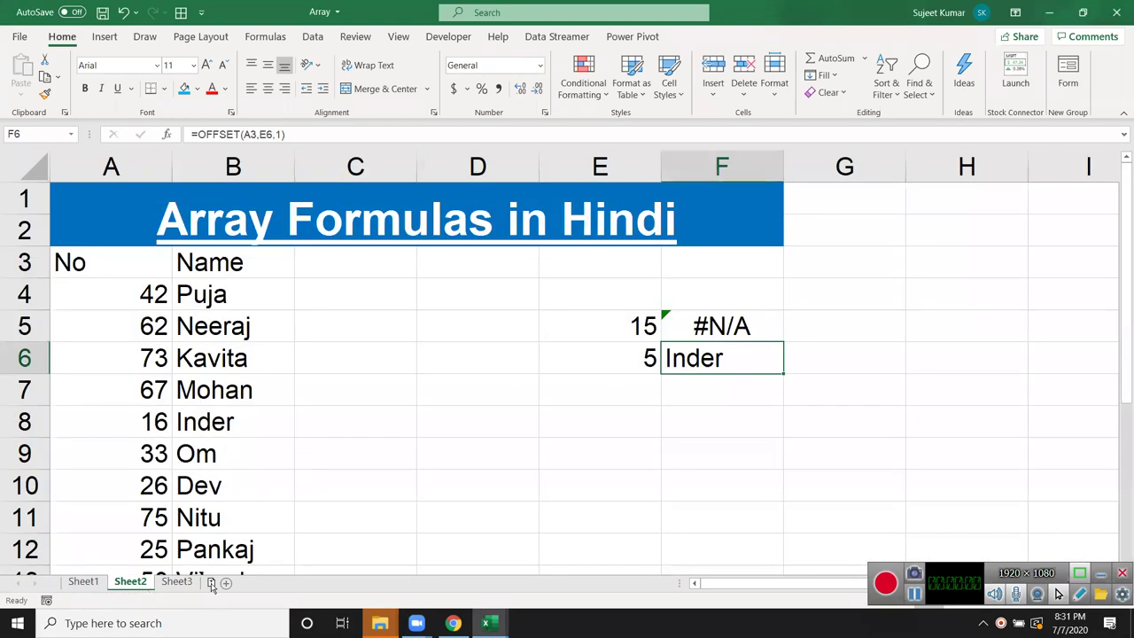
pyautogui.moveTo(211, 585); pyautogui.dragTo(217, 590)
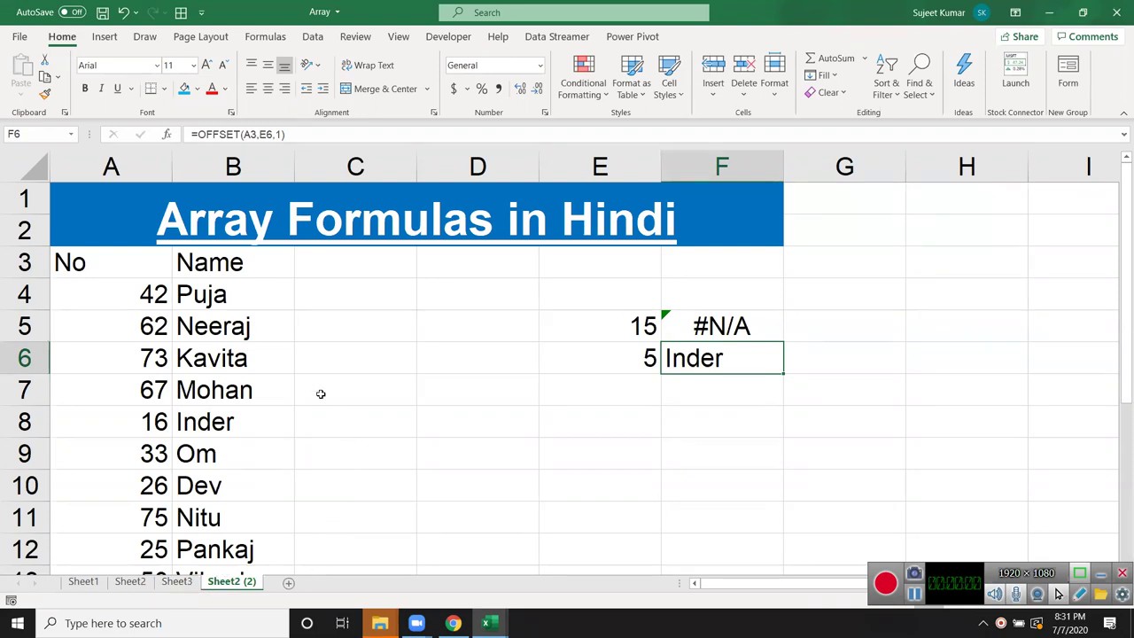
pyautogui.doubleClick(674, 356)
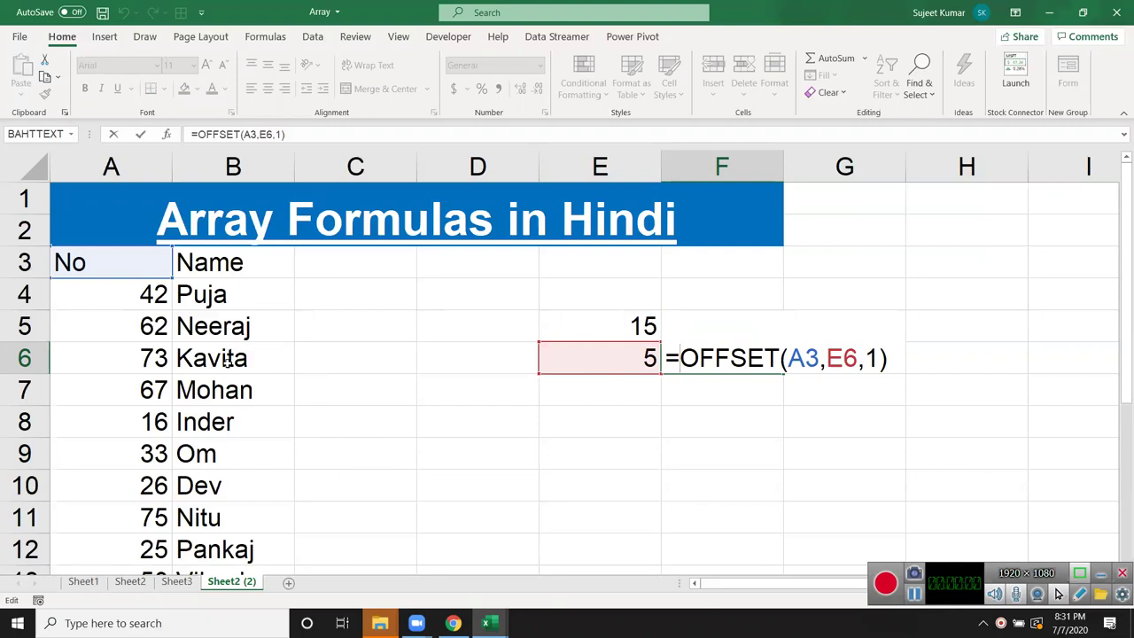
pyautogui.press('Return')
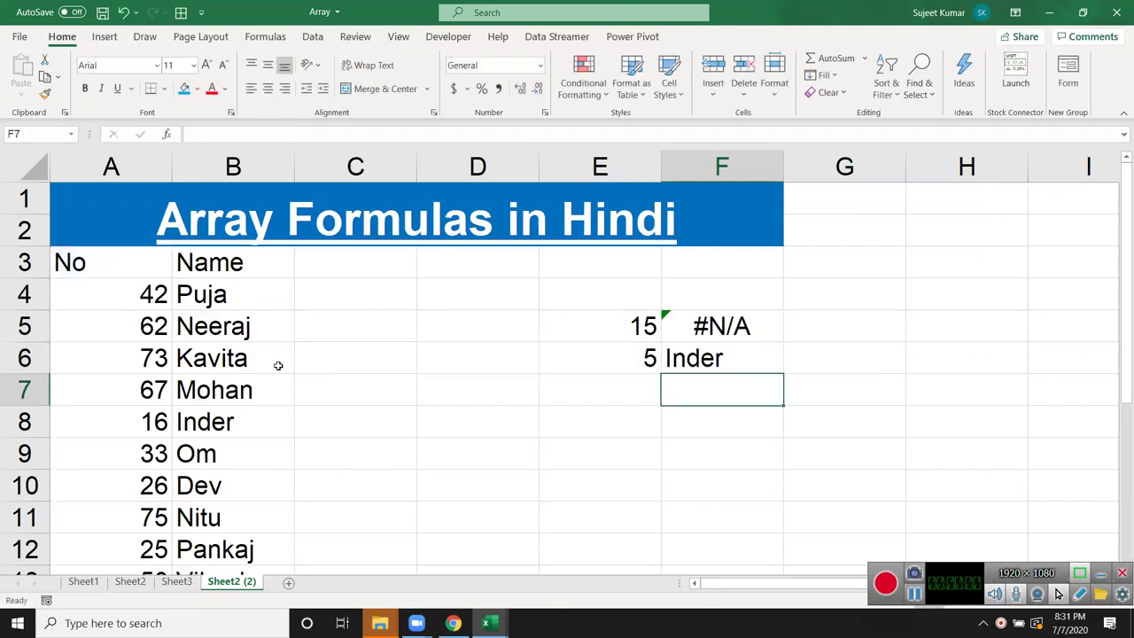
# Step: Enter =INDEX(A3:B16,E6,2) in F7, which returns Mohan
pyautogui.write('=ind')
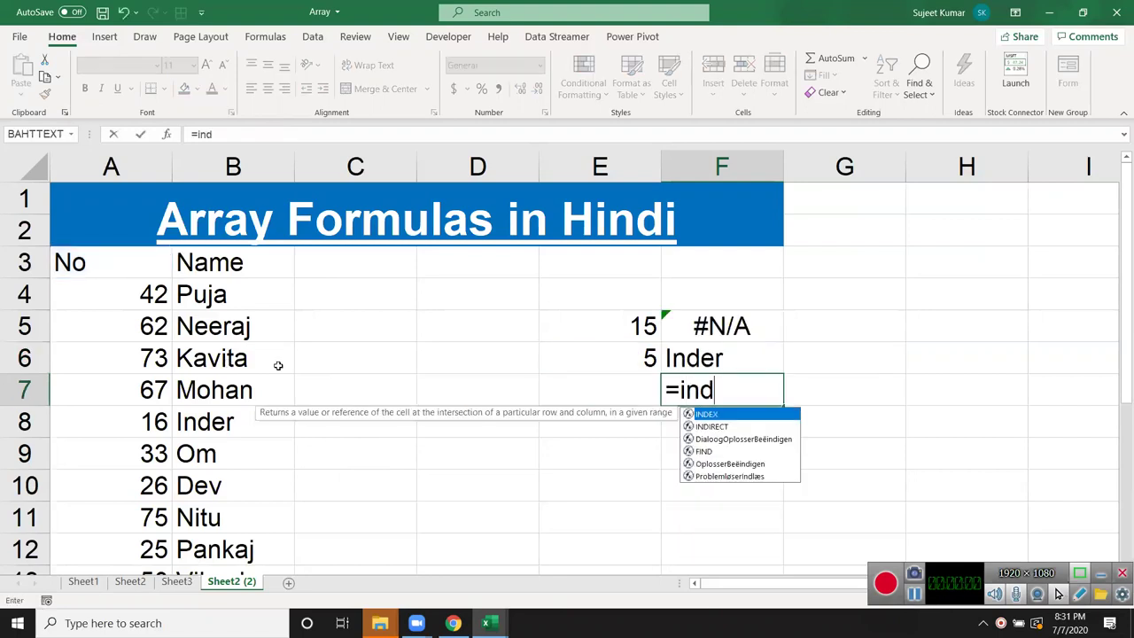
pyautogui.press('Tab')
pyautogui.moveTo(67, 257); pyautogui.dragTo(182, 262)
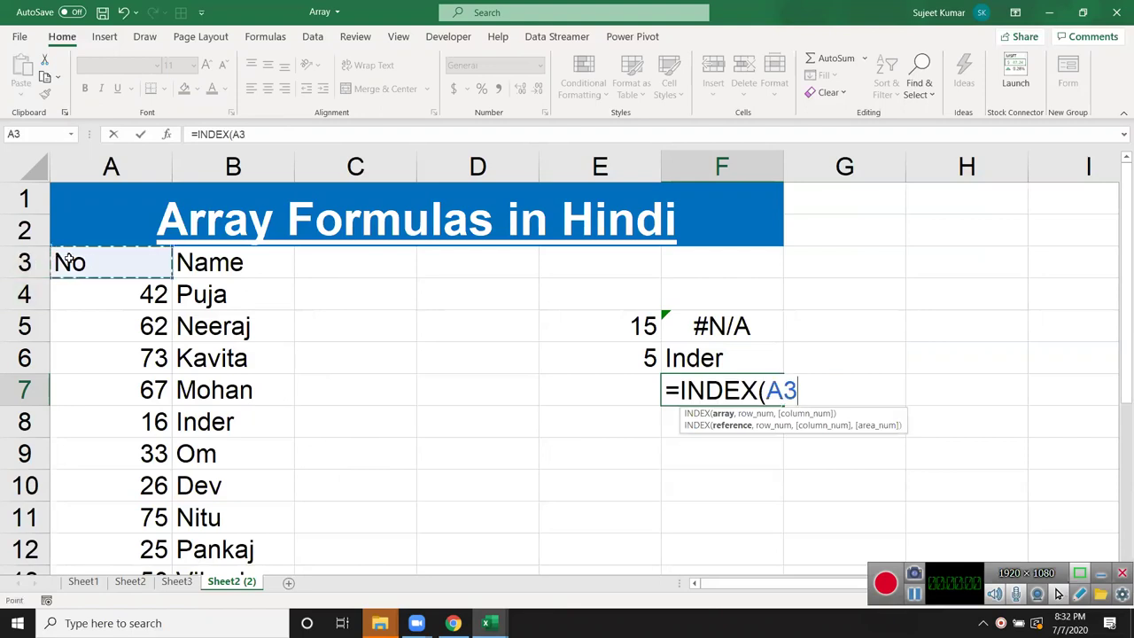
pyautogui.hotkey('ctrl', 'shift', 'Down')
pyautogui.write(',')
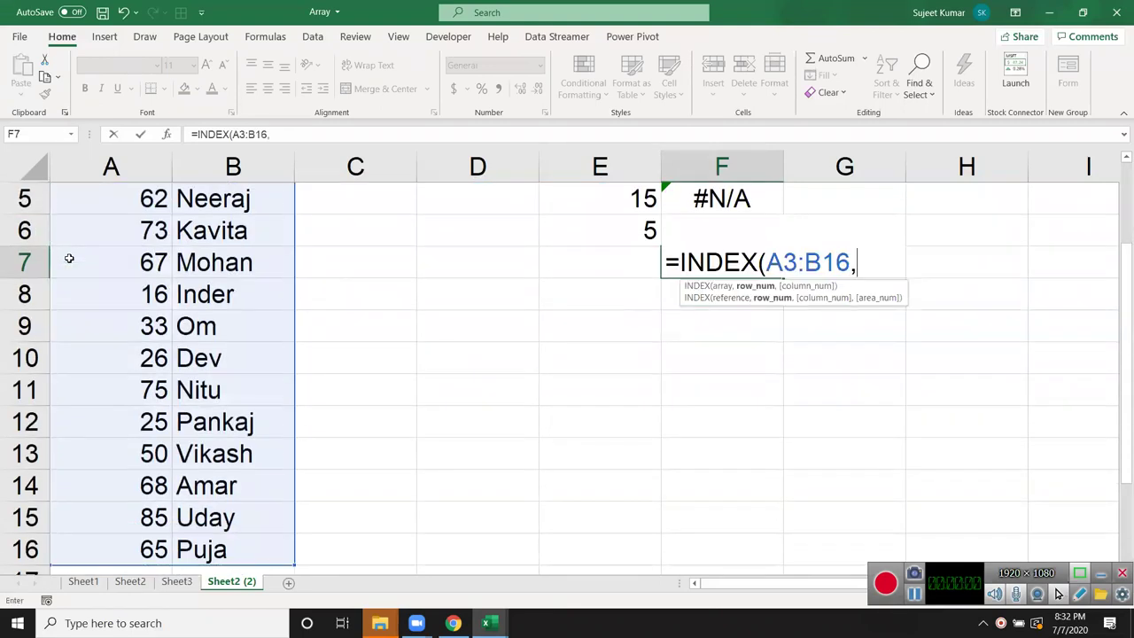
pyautogui.press('Up')
pyautogui.press('Left')
pyautogui.write(',')
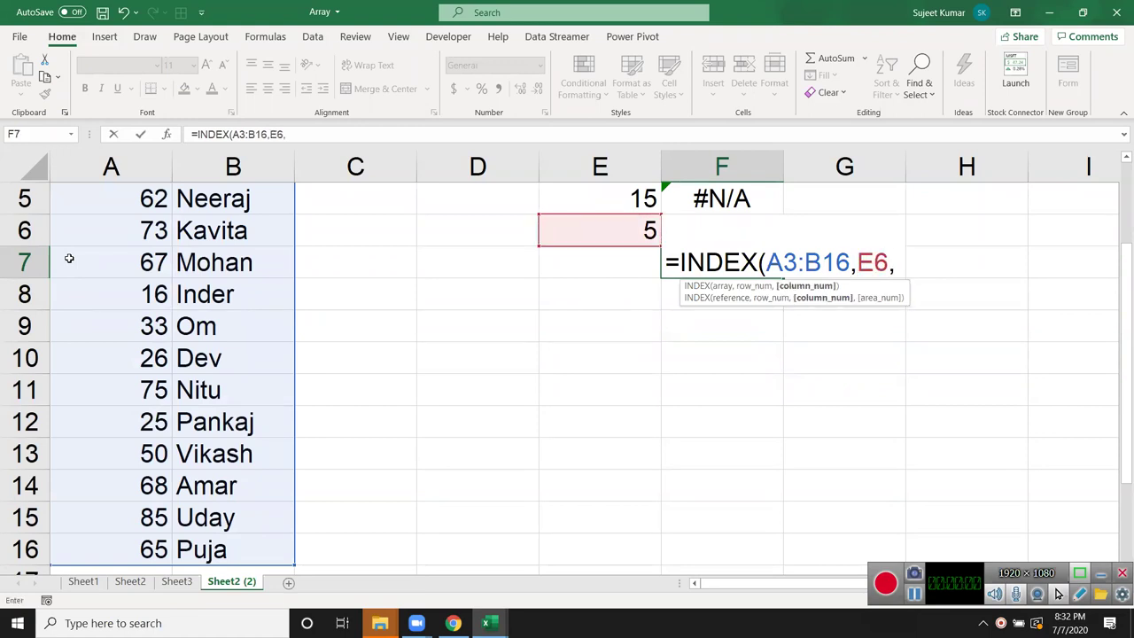
pyautogui.write('2')
pyautogui.press('Return')
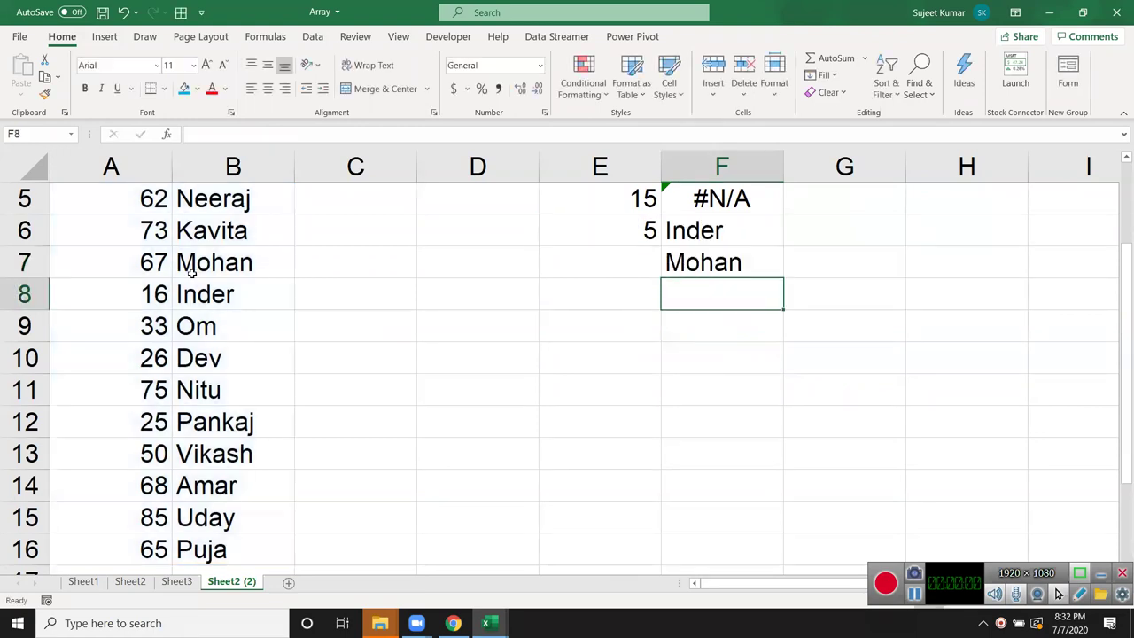
# Step: Compare F7's INDEX formula with the OFFSET formula in F6 and the Mohan entry in the table
pyautogui.scroll(2, 691, 496)
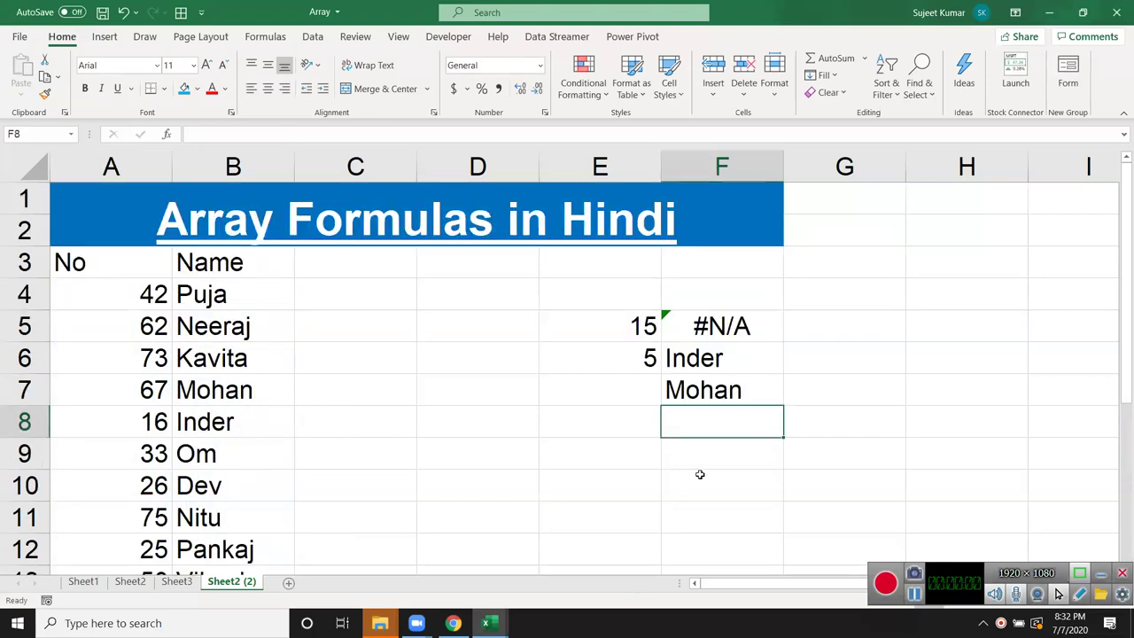
pyautogui.click(690, 391)
pyautogui.doubleClick(690, 391)
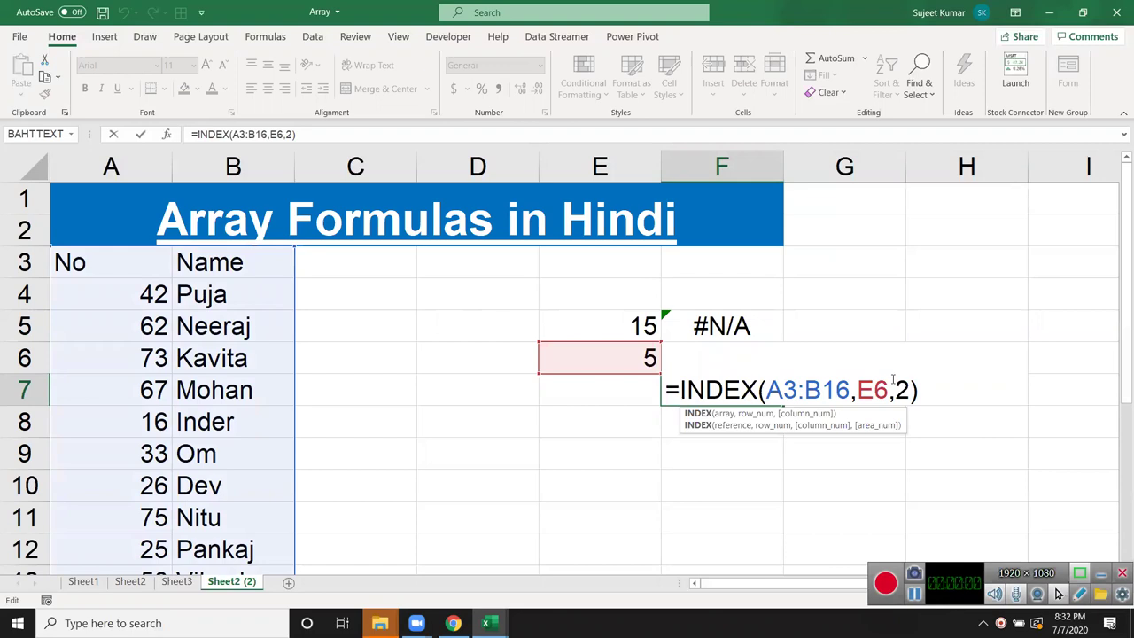
pyautogui.press('Return')
pyautogui.click(718, 394)
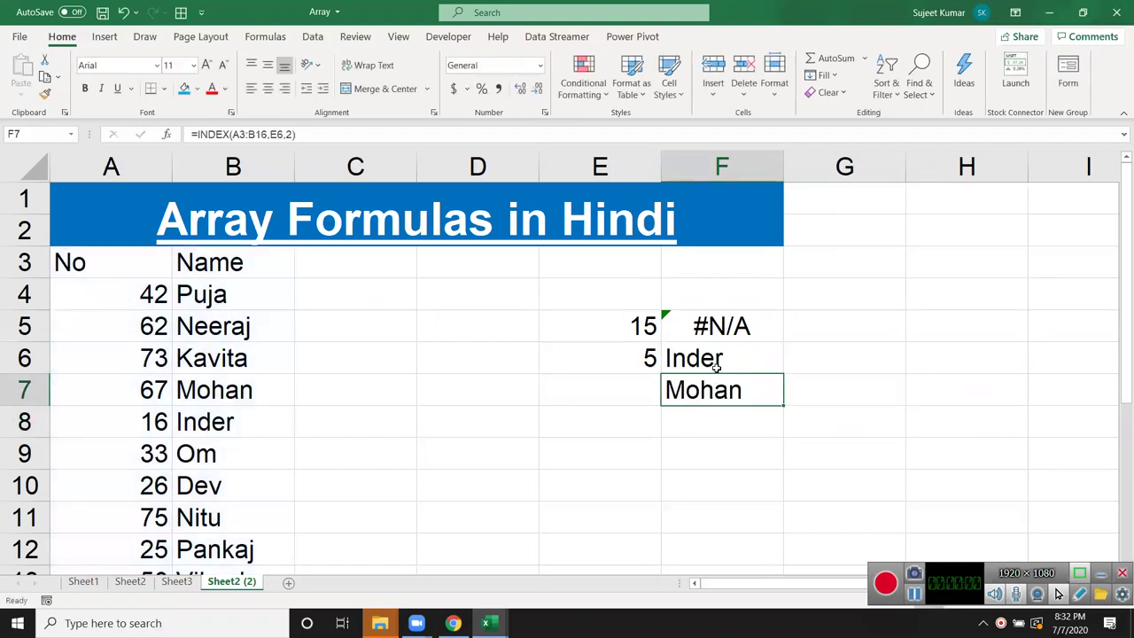
pyautogui.click(716, 366)
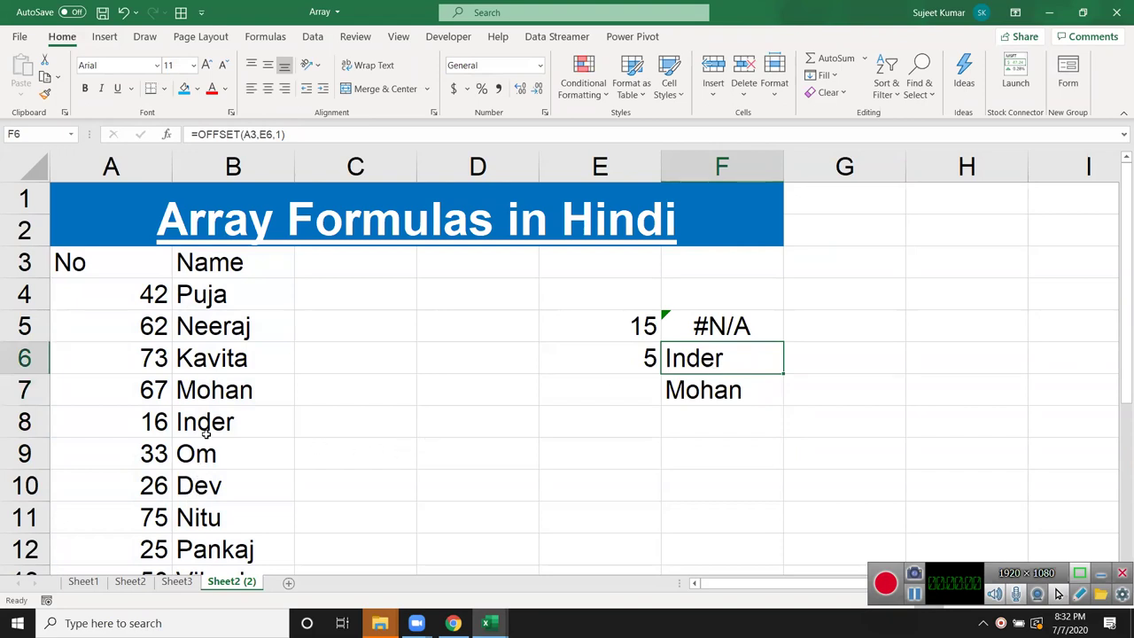
pyautogui.click(197, 393)
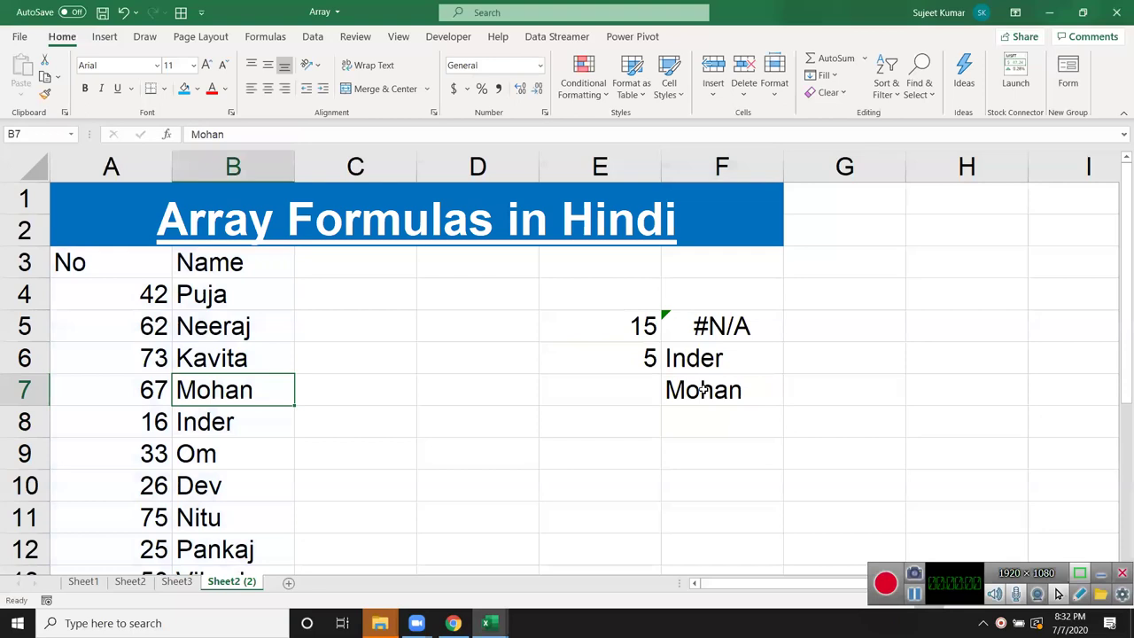
# Step: Change F7's INDEX range from A3 to A4 so it returns Inder
pyautogui.doubleClick(706, 390)
pyautogui.click(783, 390)
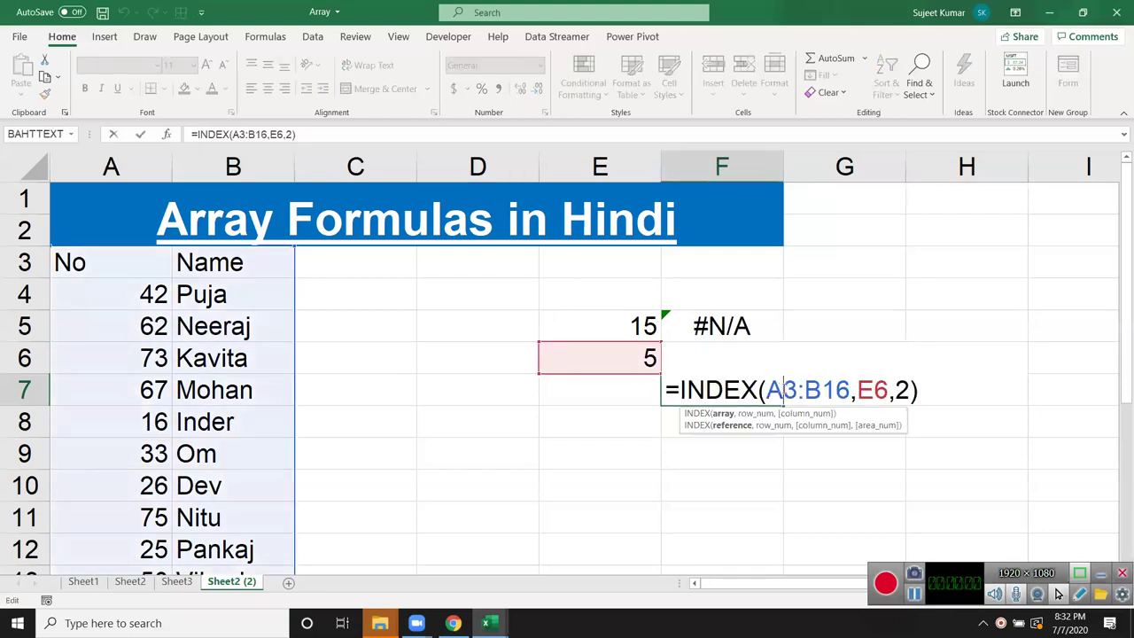
pyautogui.press('Delete')
pyautogui.write('4')
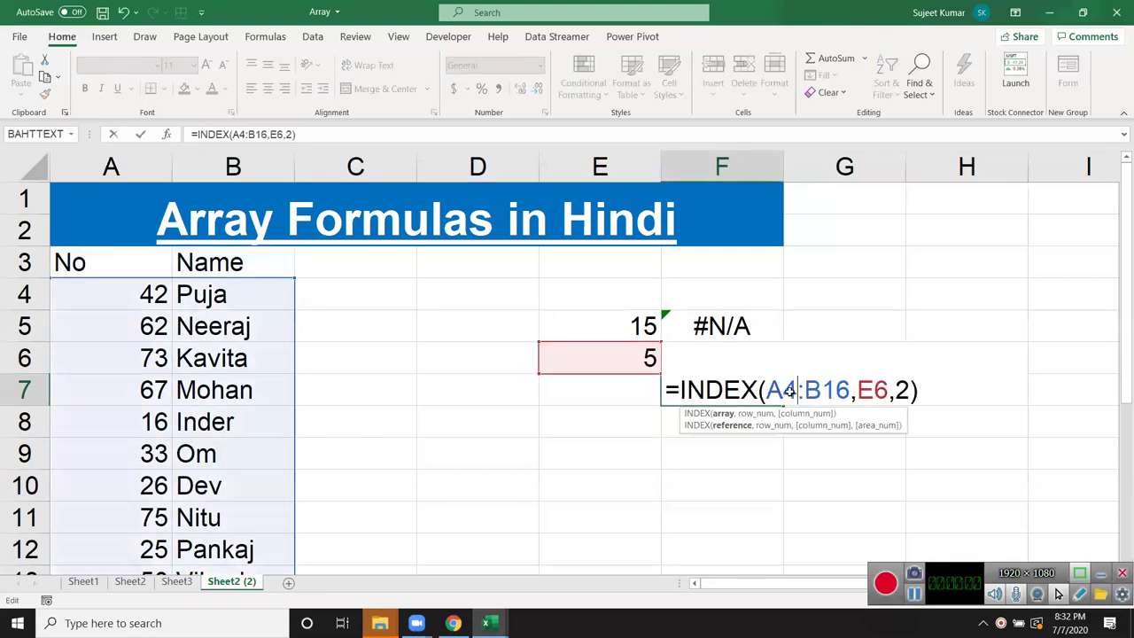
pyautogui.press('Return')
pyautogui.press('Up')
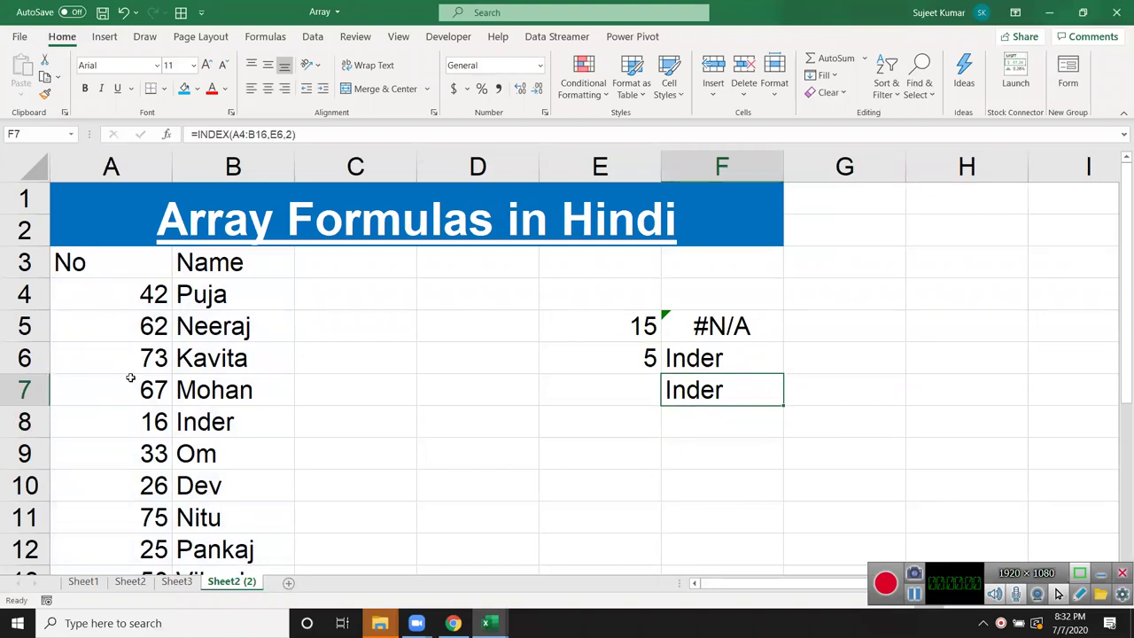
# Step: Clear the old name table in A3:F8
pyautogui.moveTo(85, 268)
pyautogui.mouseDown()
pyautogui.moveTo(730, 429)
pyautogui.moveTo(721, 443)
pyautogui.mouseUp()
pyautogui.press('Delete')
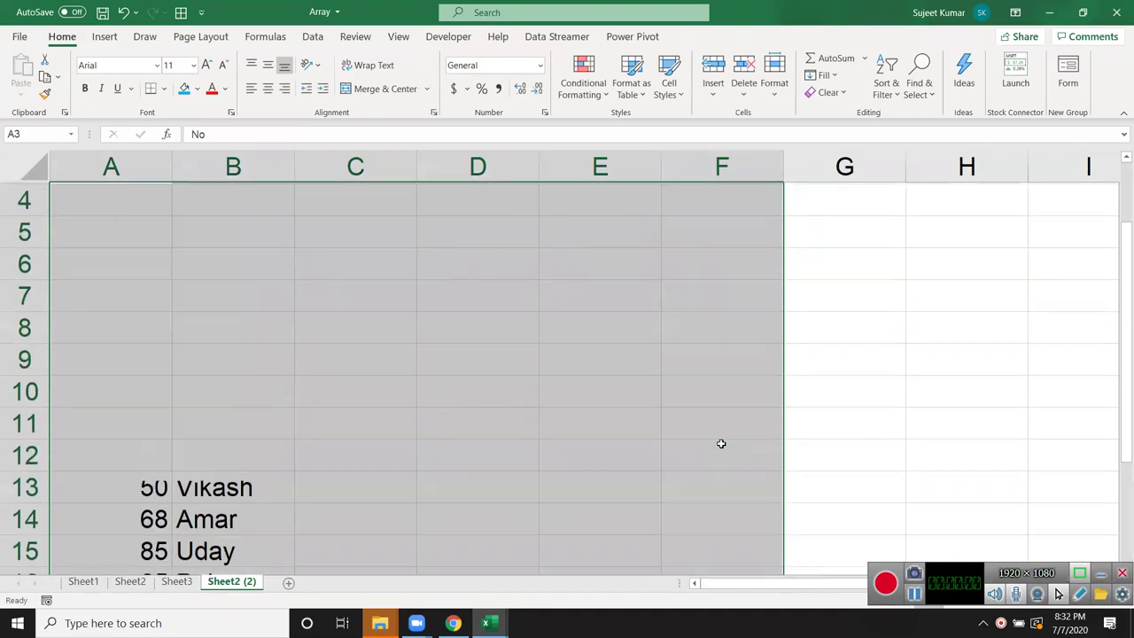
pyautogui.hotkey('ctrl', 'Home')
pyautogui.press('Down')
pyautogui.press('Down')
pyautogui.press('Up')
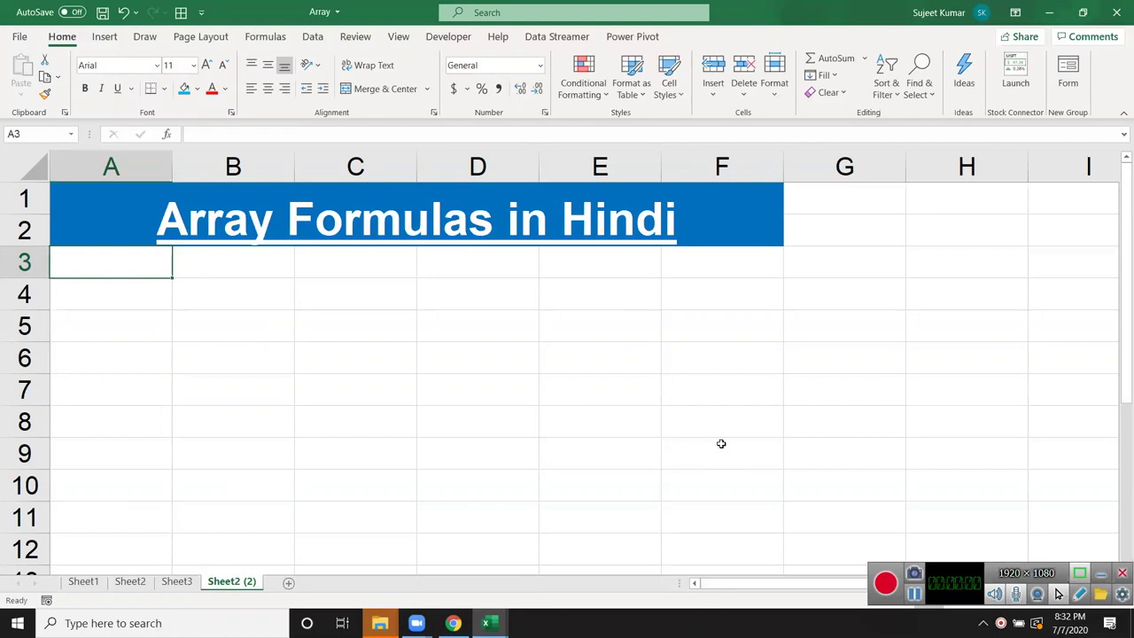
# Step: Enter the samples Sujeet1251OM, 1251omd and yo854esd into A4:A6
pyautogui.press('Down')
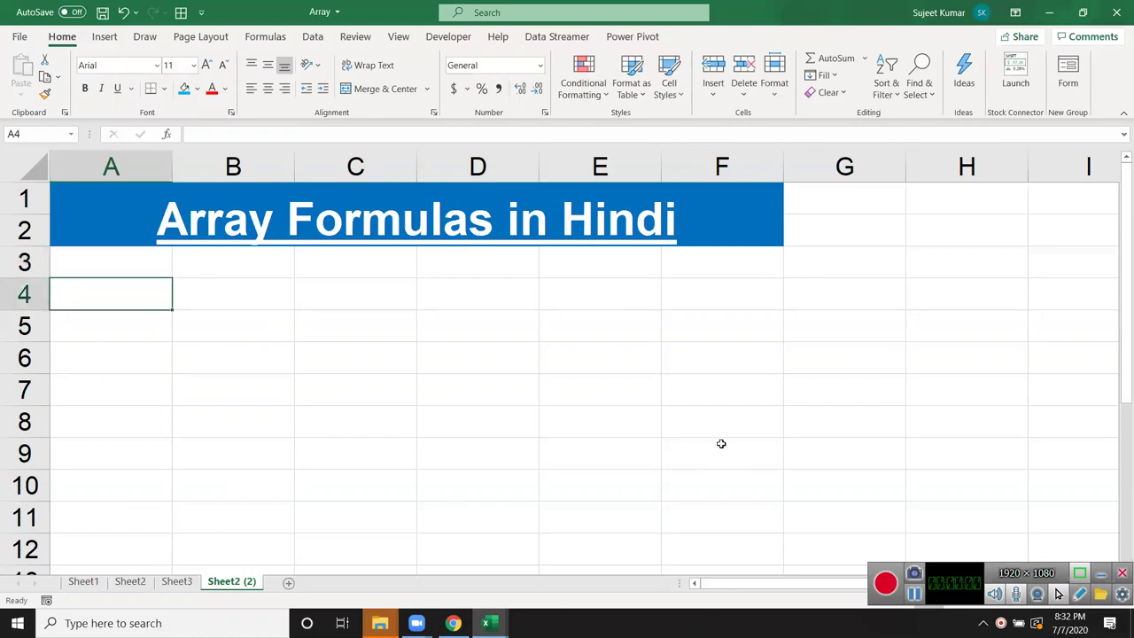
pyautogui.write('Sujeet')
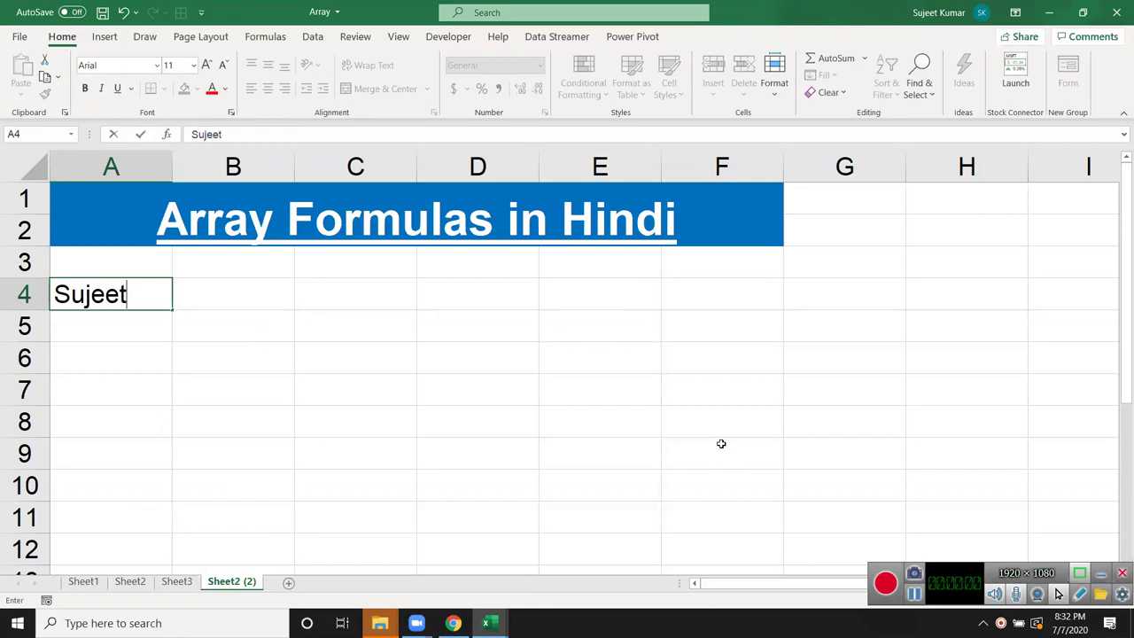
pyautogui.write('1251')
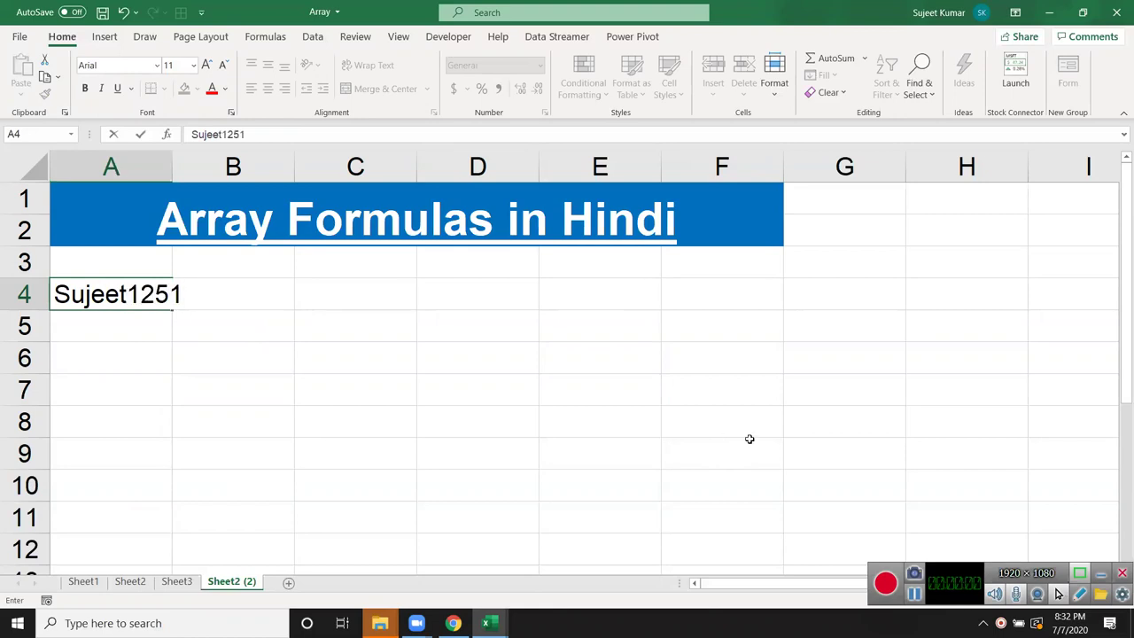
pyautogui.write('OM')
pyautogui.press('Return')
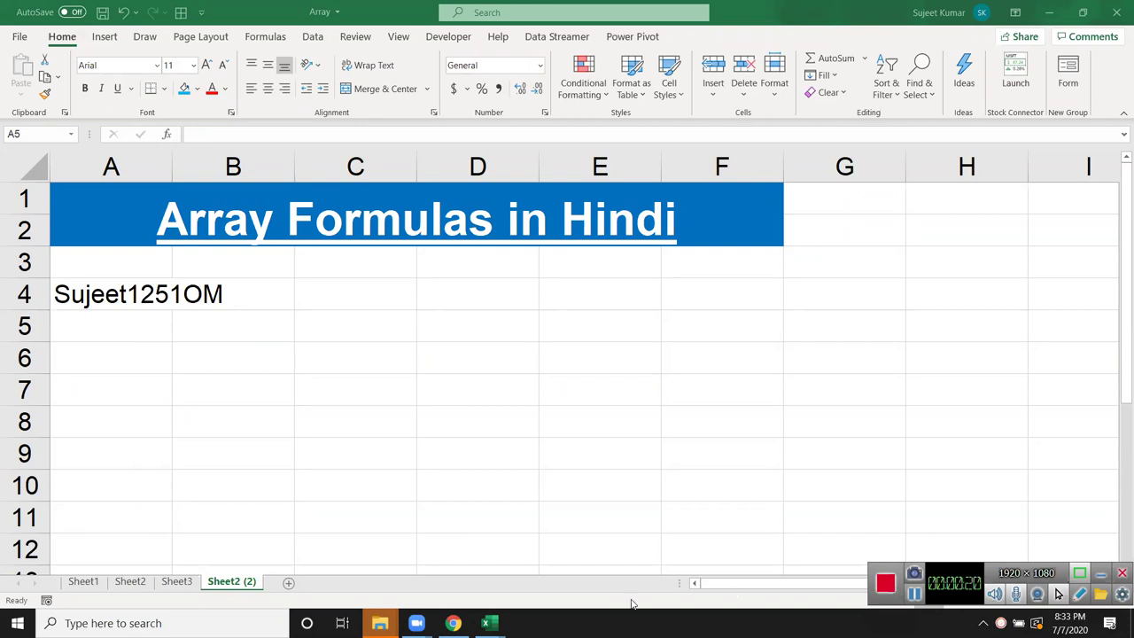
pyautogui.click(136, 330)
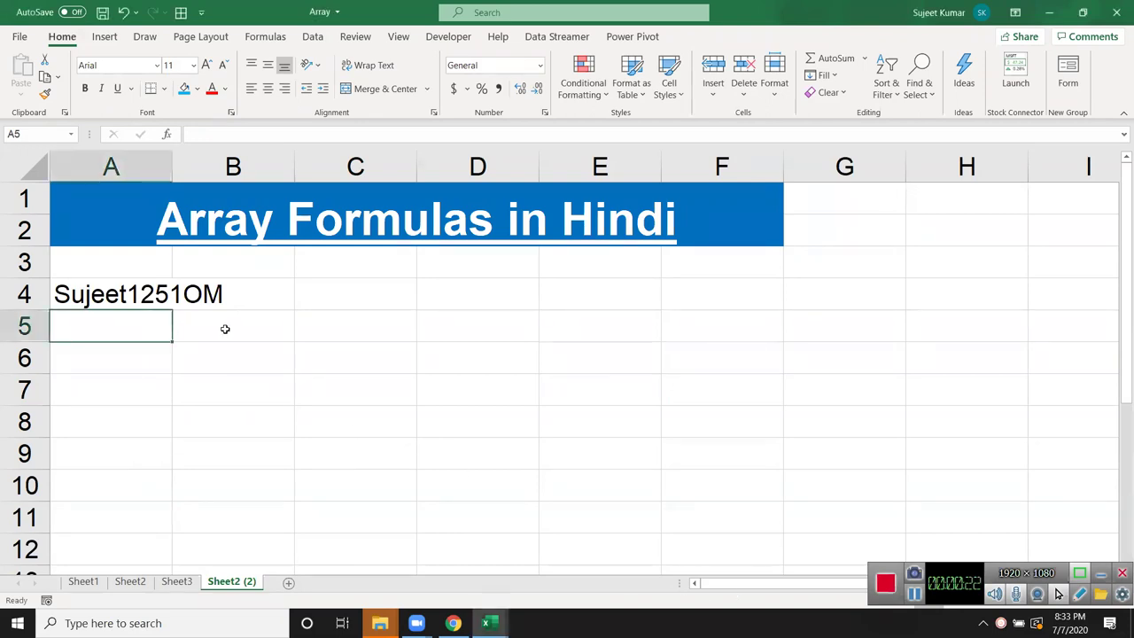
pyautogui.write('O')
pyautogui.press('Escape')
pyautogui.write('1251omd')
pyautogui.press('Return')
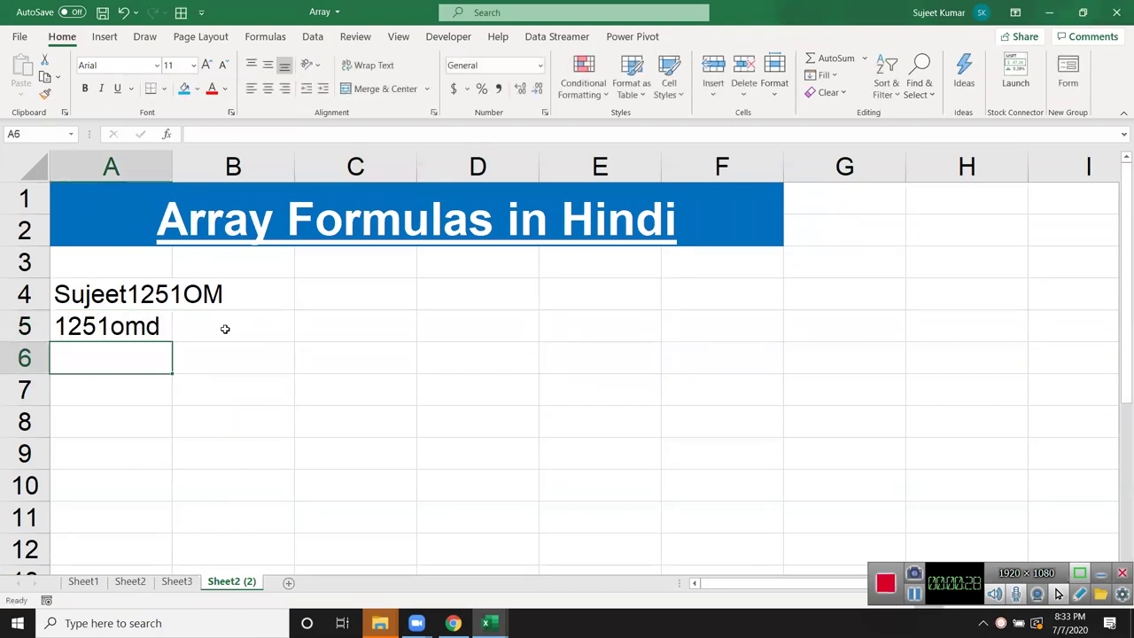
pyautogui.write('y')
pyautogui.write('o854esd')
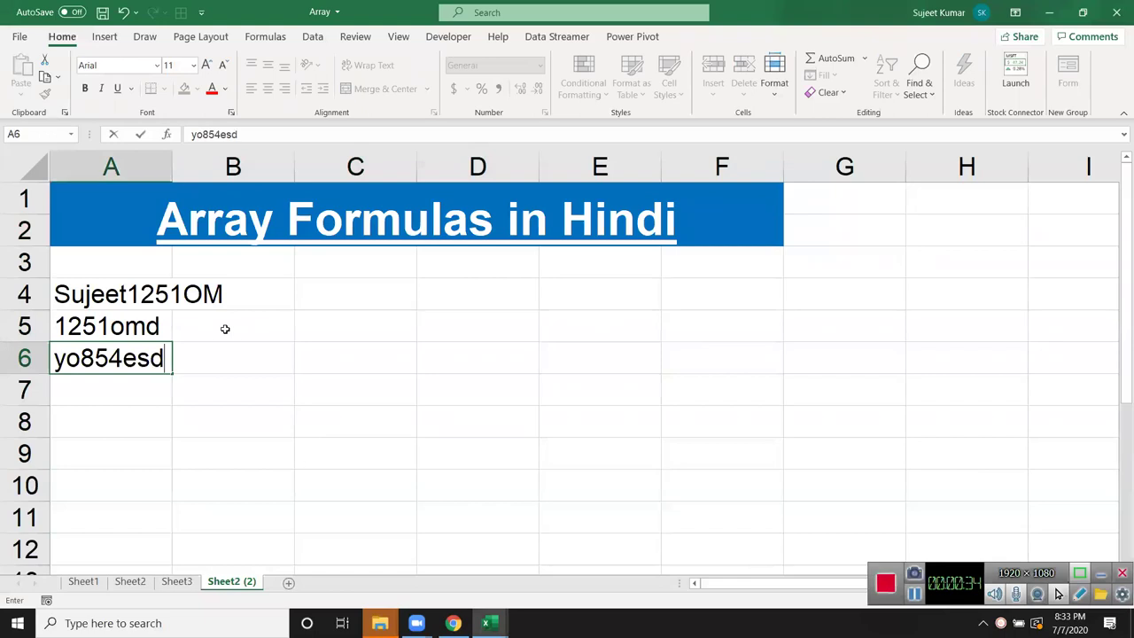
pyautogui.click(254, 342)
# Step: Autofit column A and enter 1251 in B4 as the expected result
pyautogui.doubleClick(172, 168)
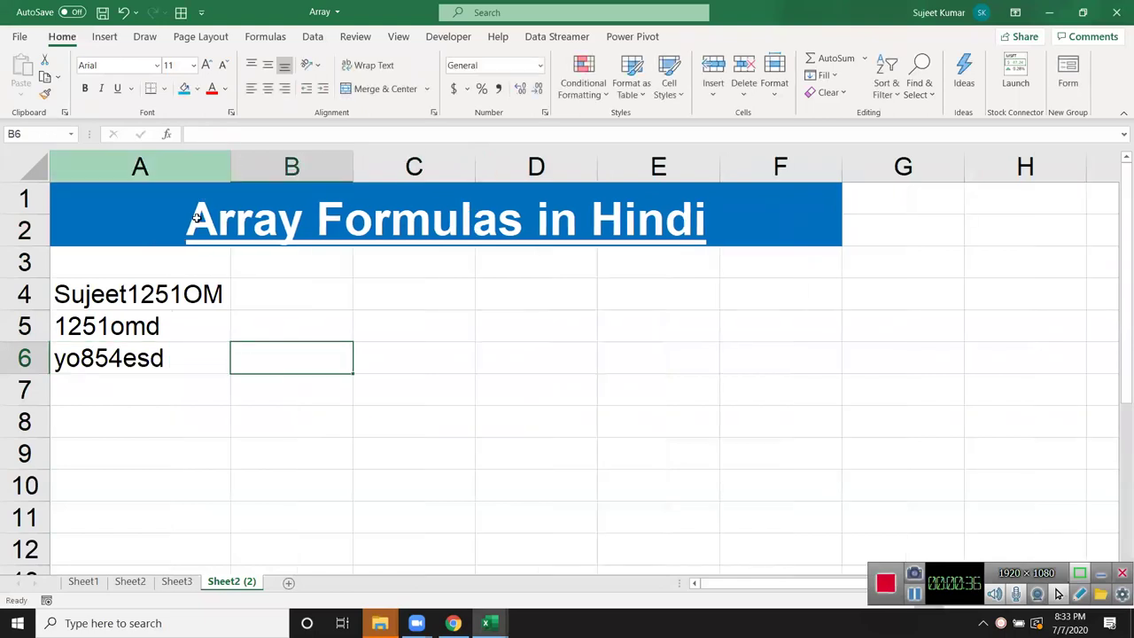
pyautogui.click(286, 303)
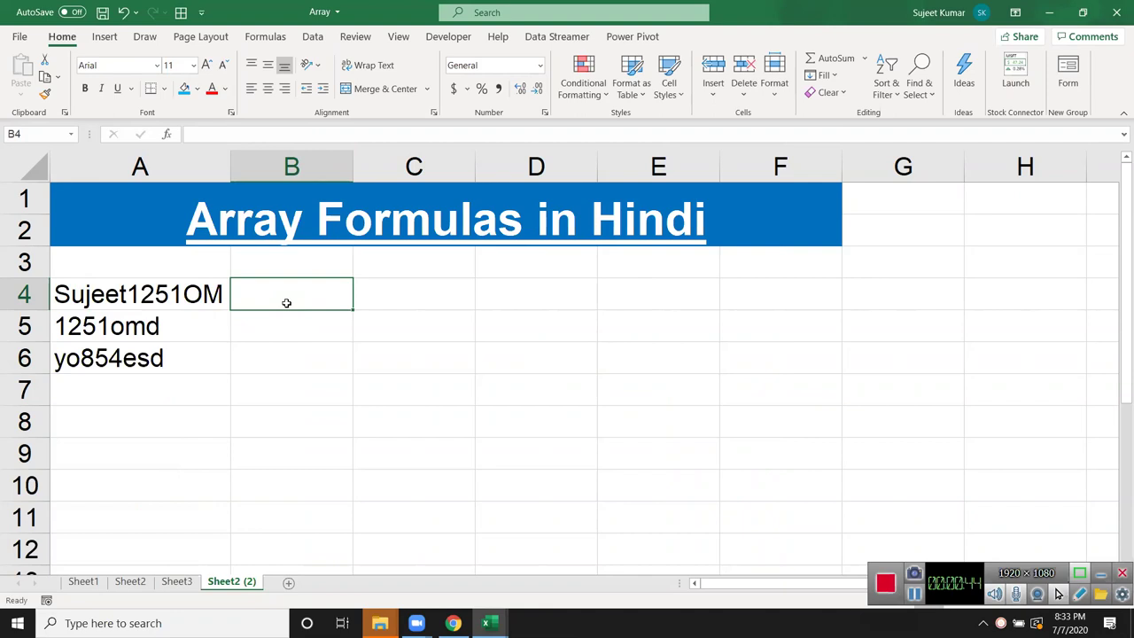
pyautogui.write('125')
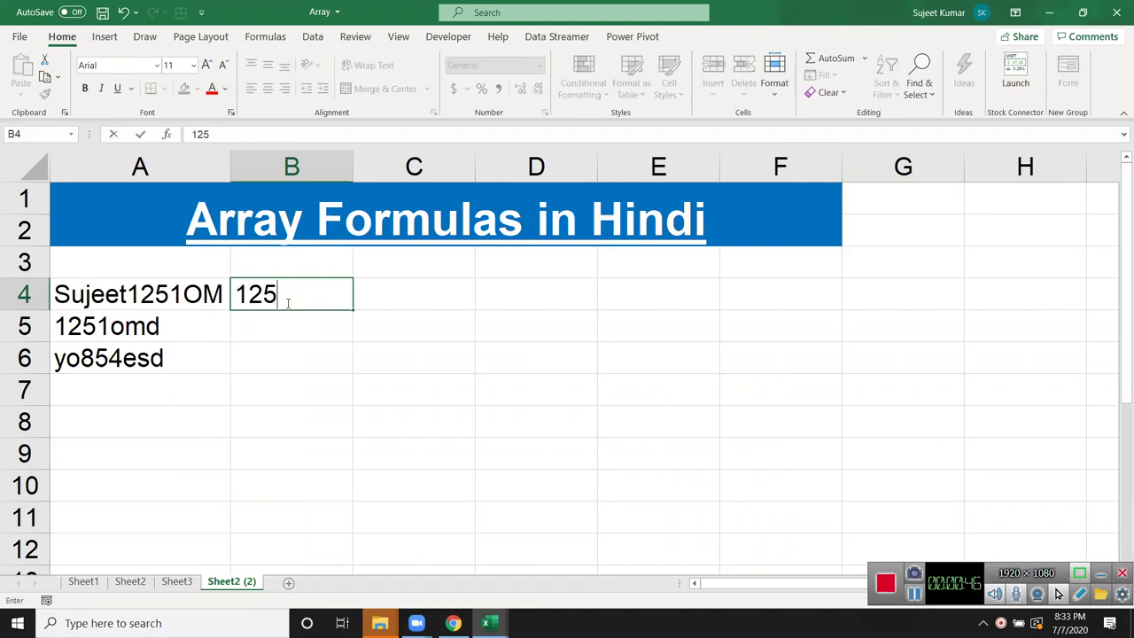
pyautogui.write('1')
pyautogui.press('Return')
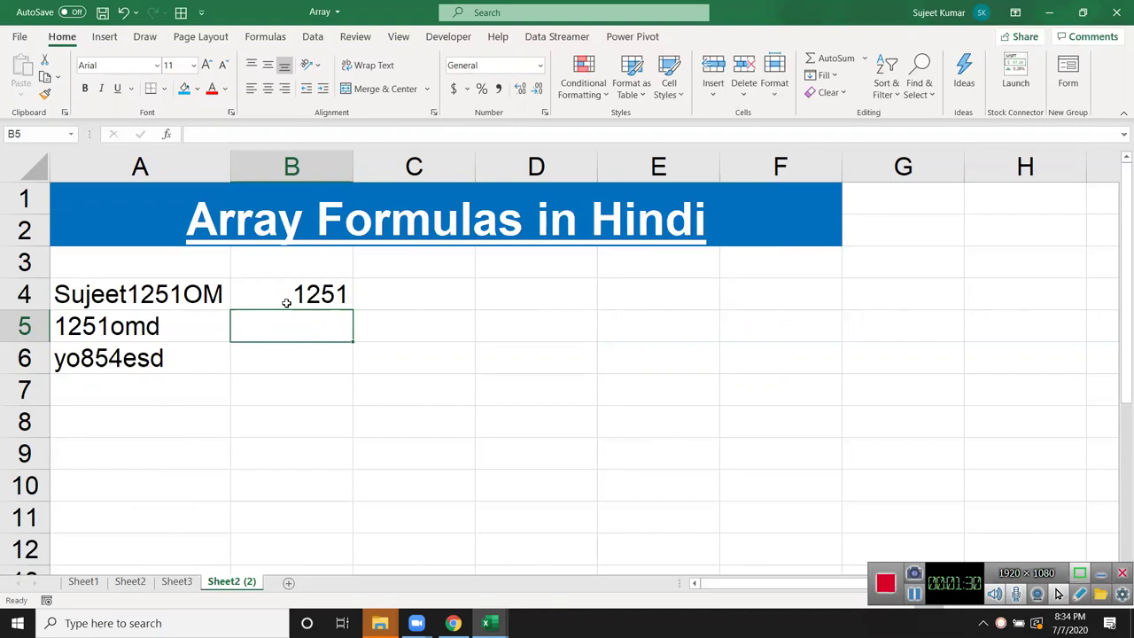
# Step: Delete the extra samples in A5:A6 and the 1251 placeholder in B4
pyautogui.click(334, 299)
pyautogui.press('Return')
pyautogui.press('Left')
pyautogui.hotkey('shift', 'Down')
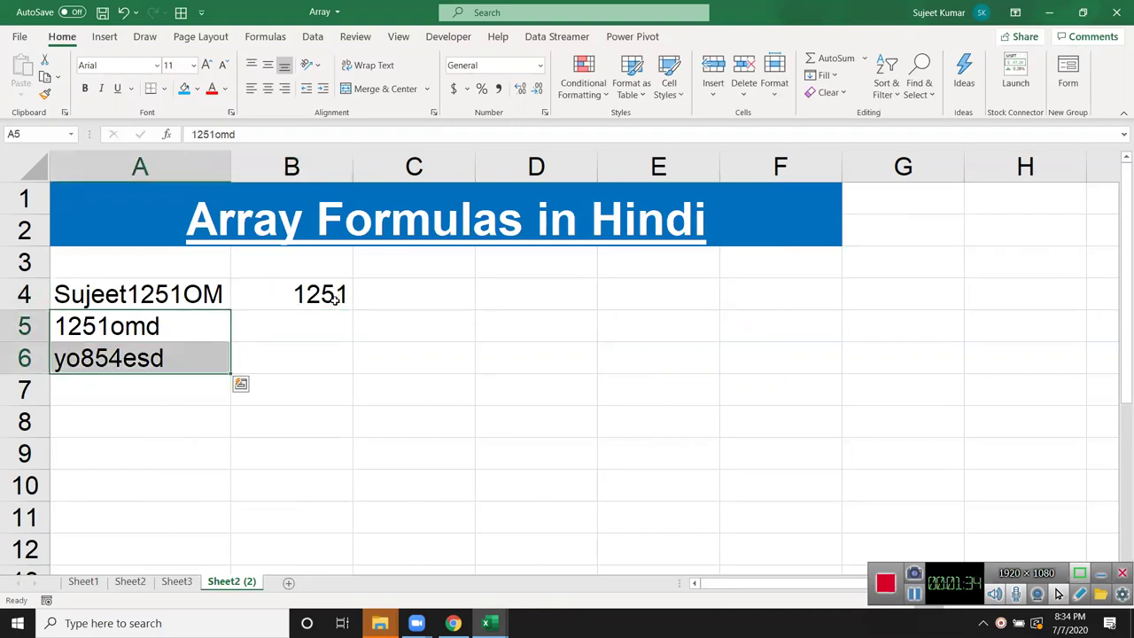
pyautogui.press('Delete')
pyautogui.click(334, 298)
pyautogui.press('Delete')
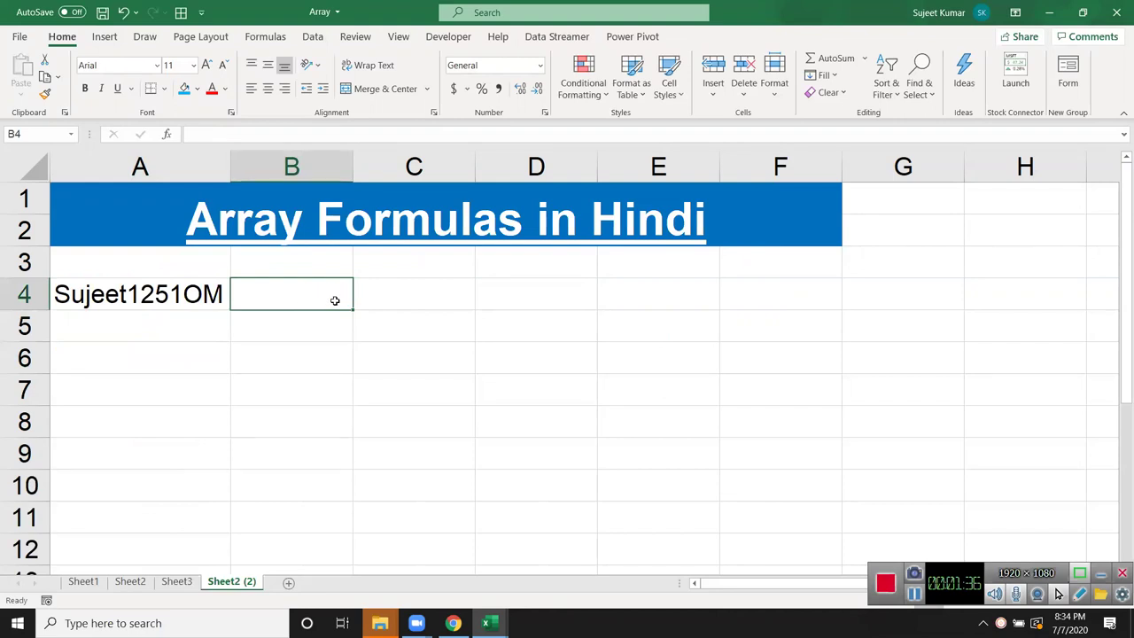
# Step: Enter =MID(A4,COLUMN(1:1),1) as an array formula across B4:H4
pyautogui.write('=')
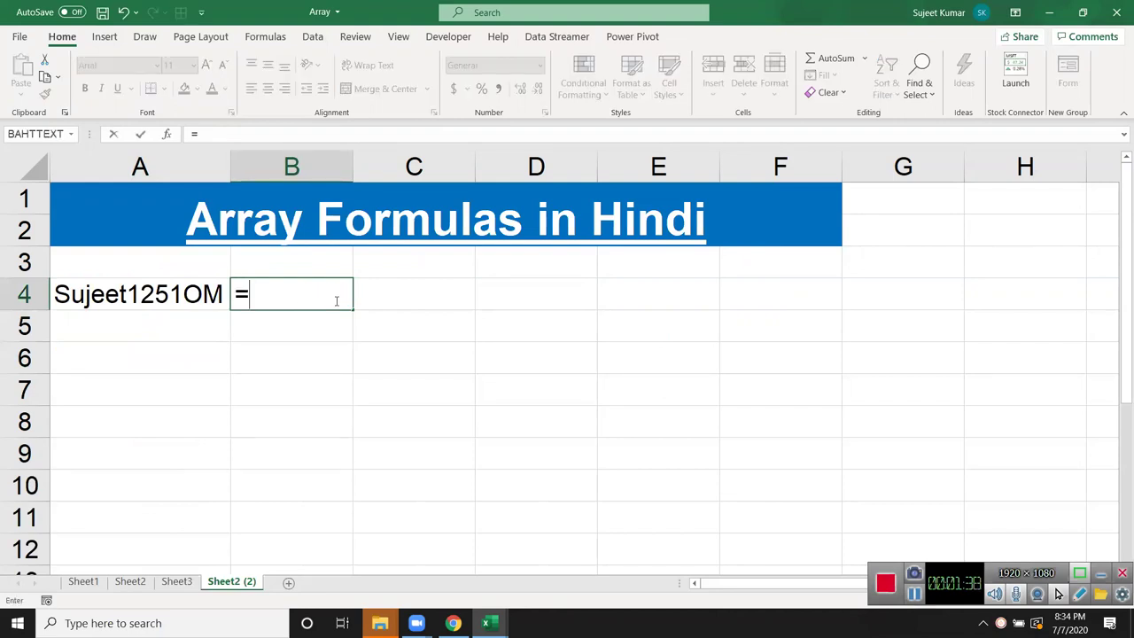
pyautogui.write('mind')
pyautogui.press('BackSpace')
pyautogui.press('BackSpace')
pyautogui.write('d')
pyautogui.press('Tab')
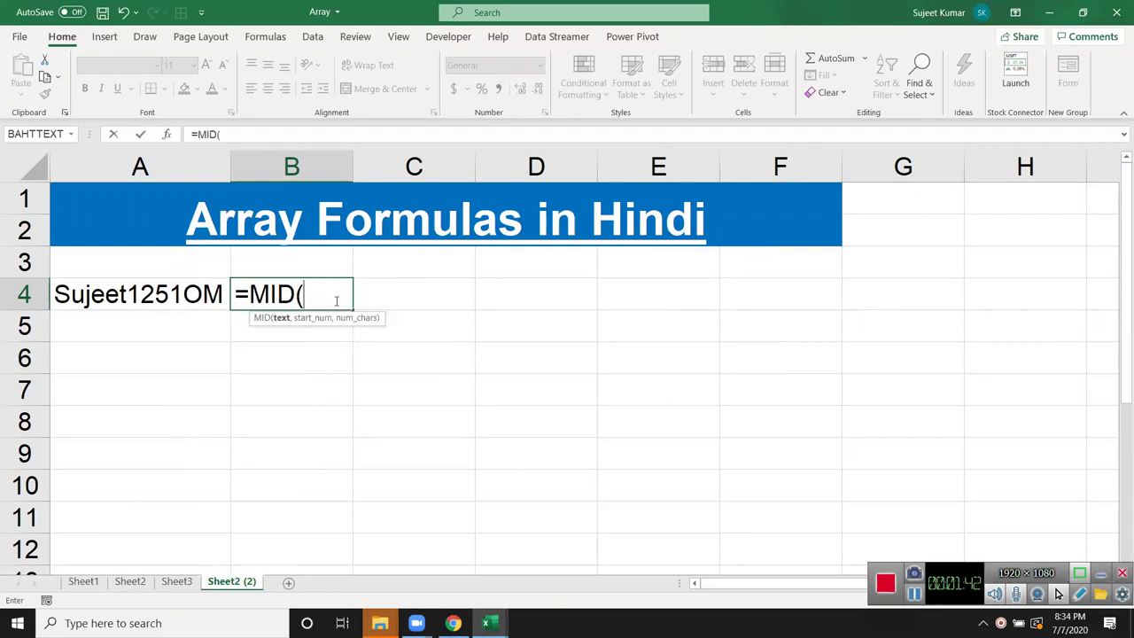
pyautogui.press('Left')
pyautogui.write(',')
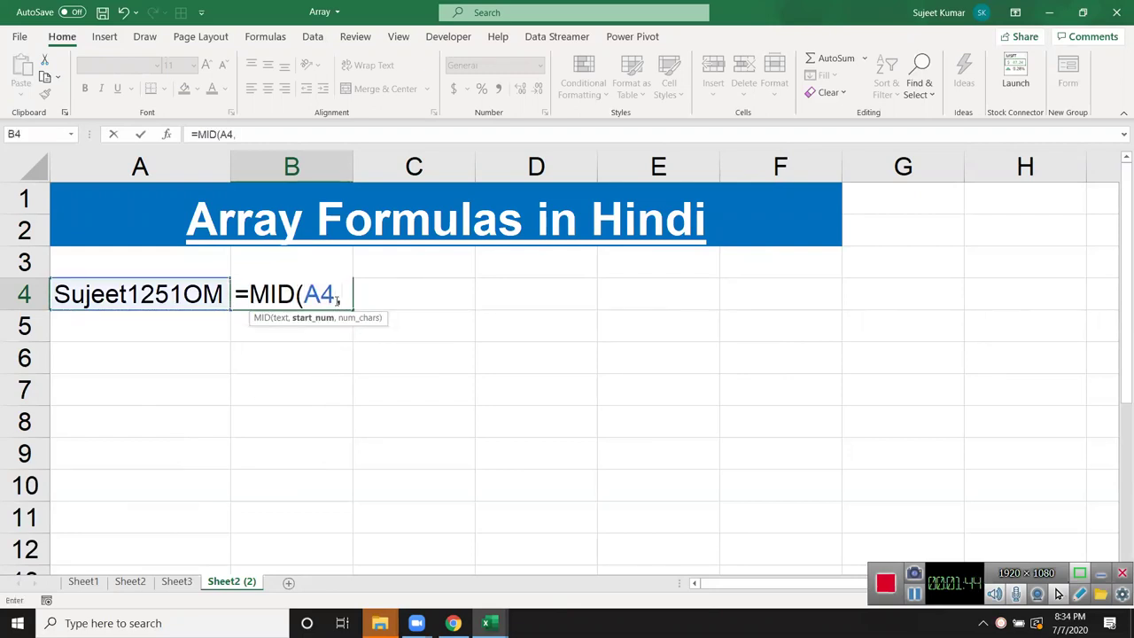
pyautogui.write('col')
pyautogui.press('Tab')
pyautogui.write('1:1),1)')
pyautogui.press('Return')
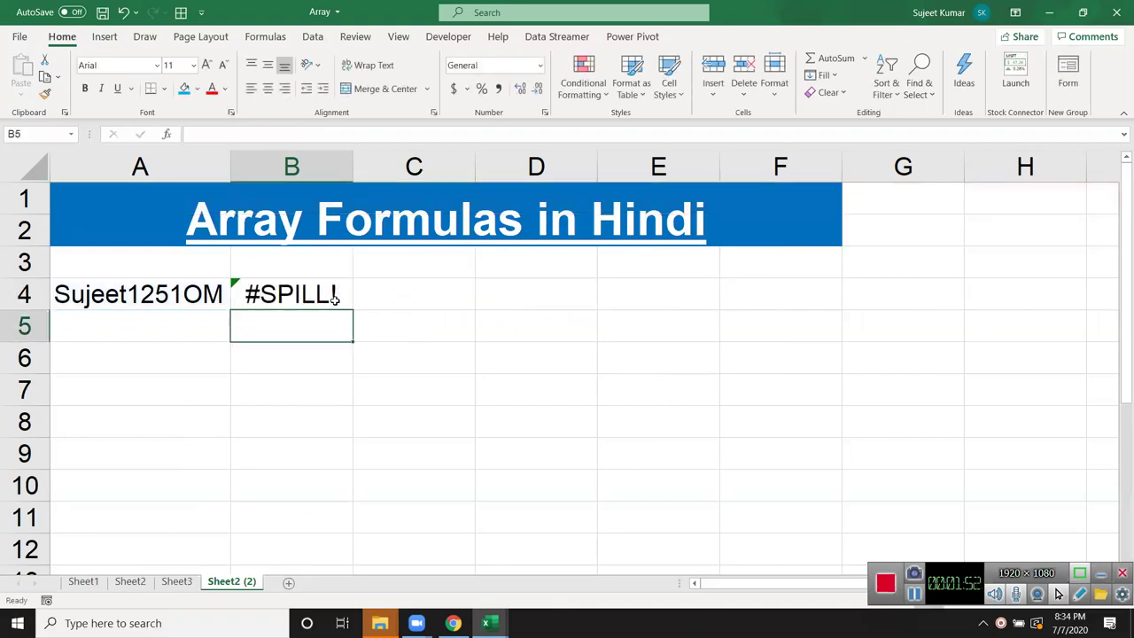
pyautogui.hotkey('shift', 'Right')
pyautogui.hotkey('shift', 'Right')
pyautogui.hotkey('shift', 'Right')
pyautogui.hotkey('shift', 'Right')
pyautogui.hotkey('shift', 'Right')
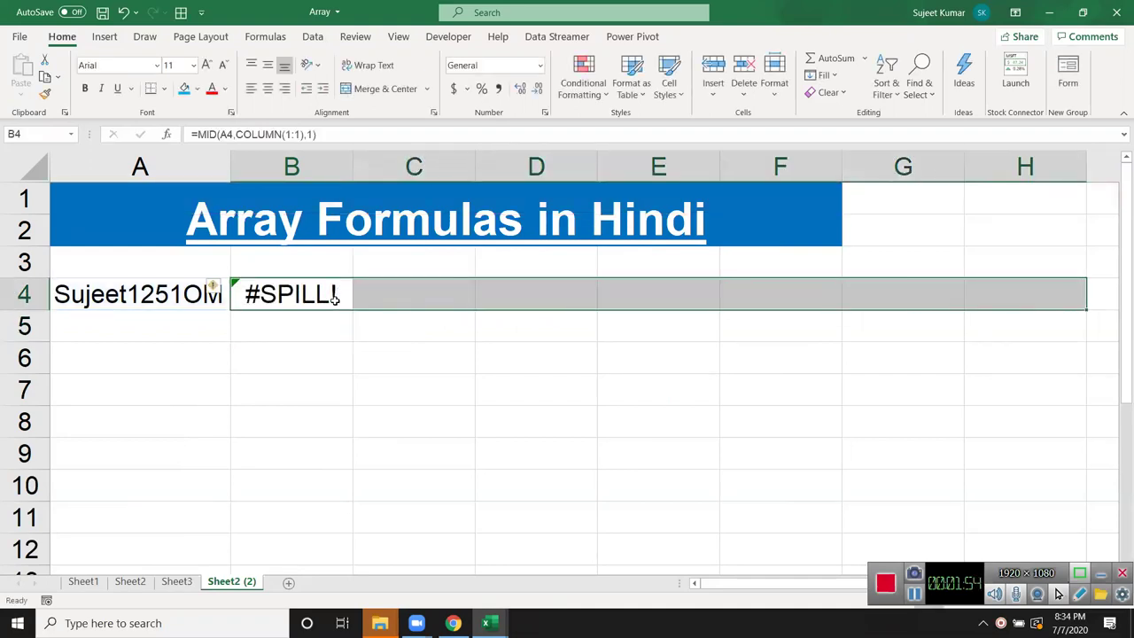
pyautogui.press('F2')
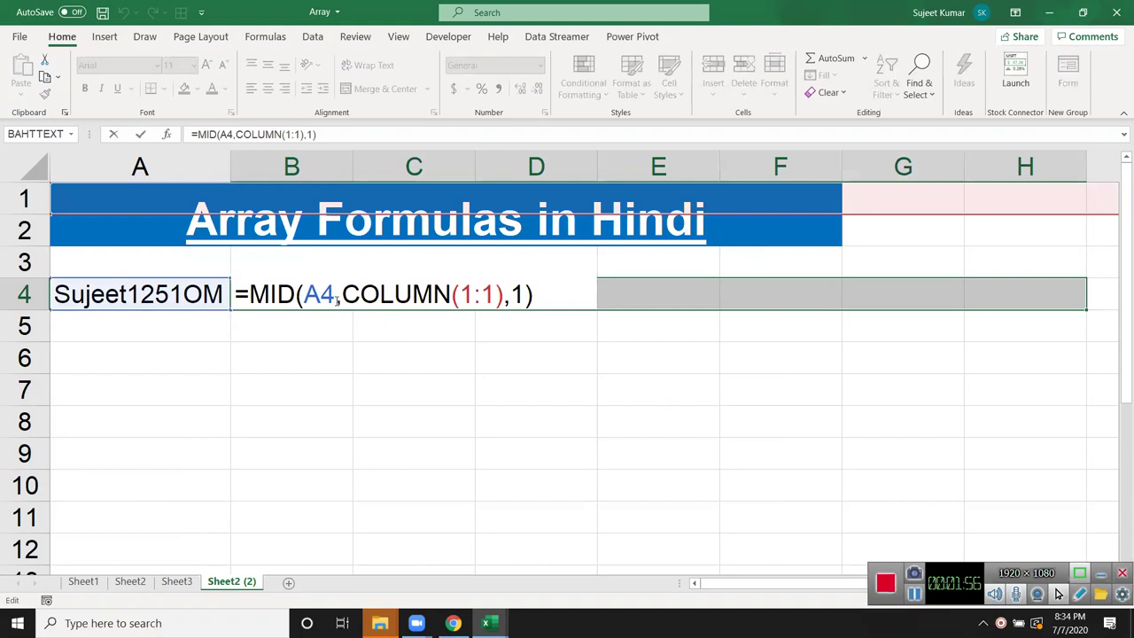
pyautogui.hotkey('ctrl', 'shift', 'Return')
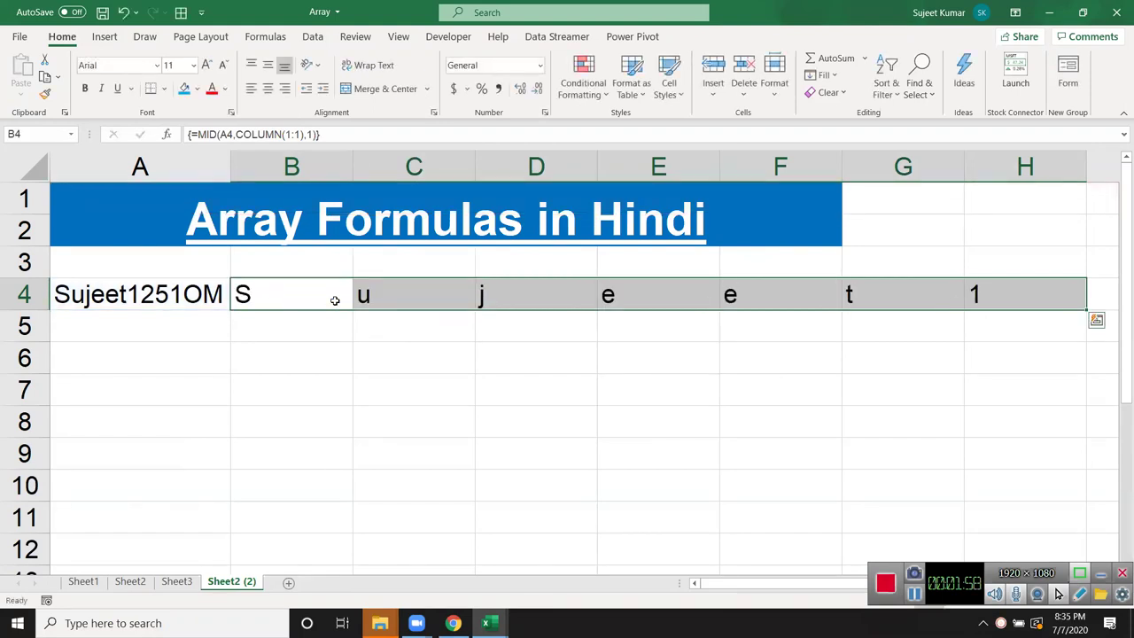
# Step: Re-enter B4's MID formula as an array formula along row 4
pyautogui.hscroll(1, 335, 301)
pyautogui.hscroll(2, 335, 300)
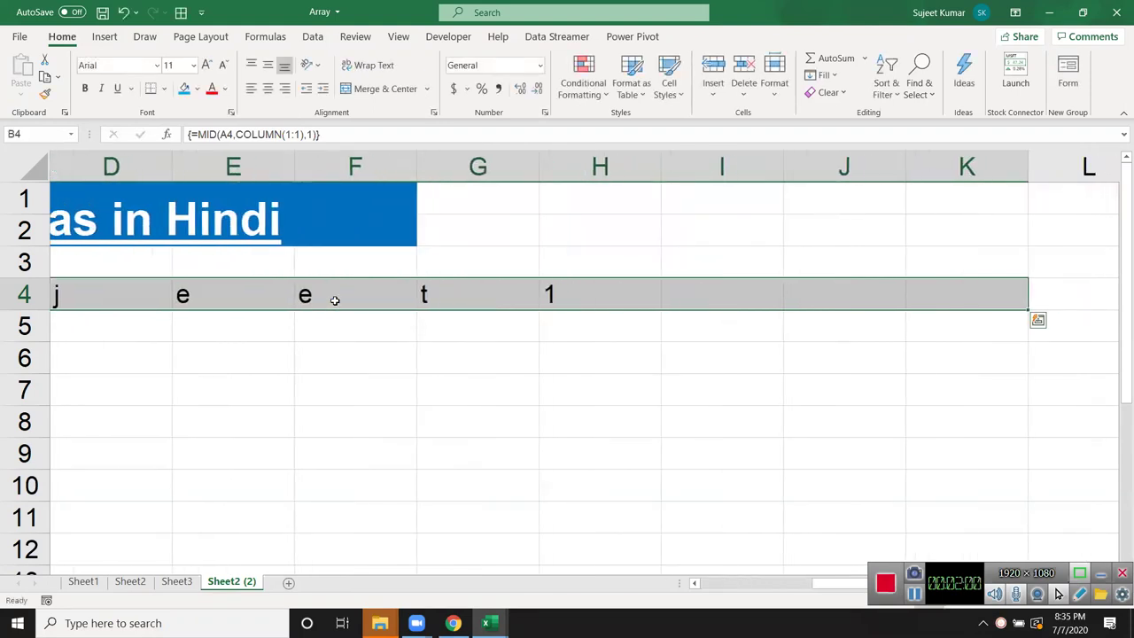
pyautogui.hotkey('ctrl', 'q')
pyautogui.press('Escape')
pyautogui.press('F2')
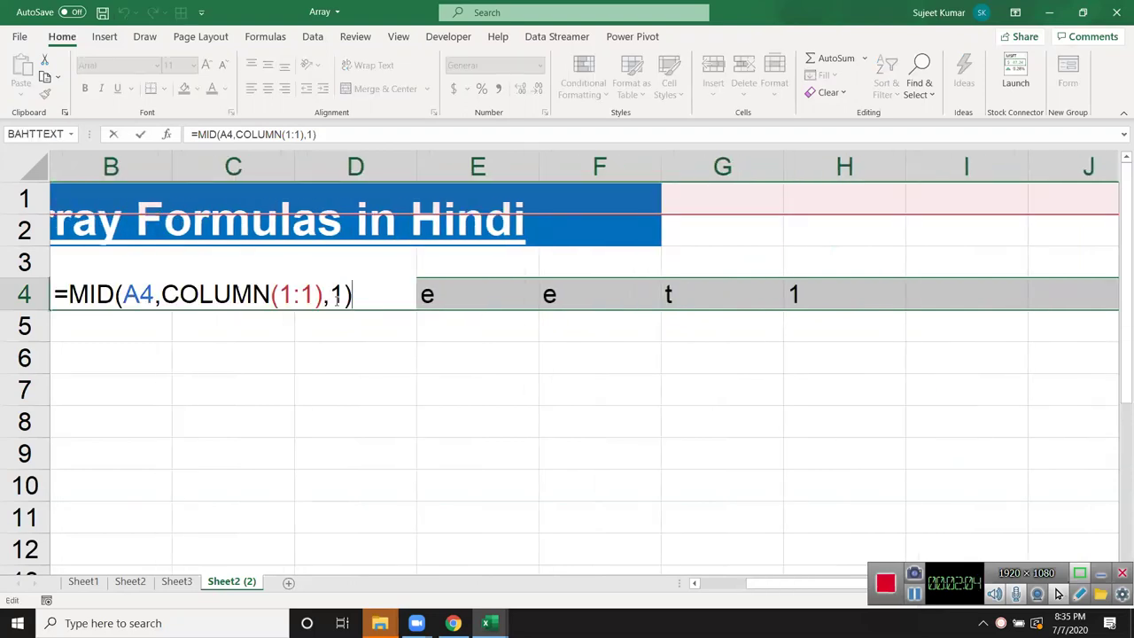
pyautogui.hotkey('ctrl', 'shift', 'Return')
pyautogui.press('Right')
pyautogui.press('Right')
pyautogui.press('Right')
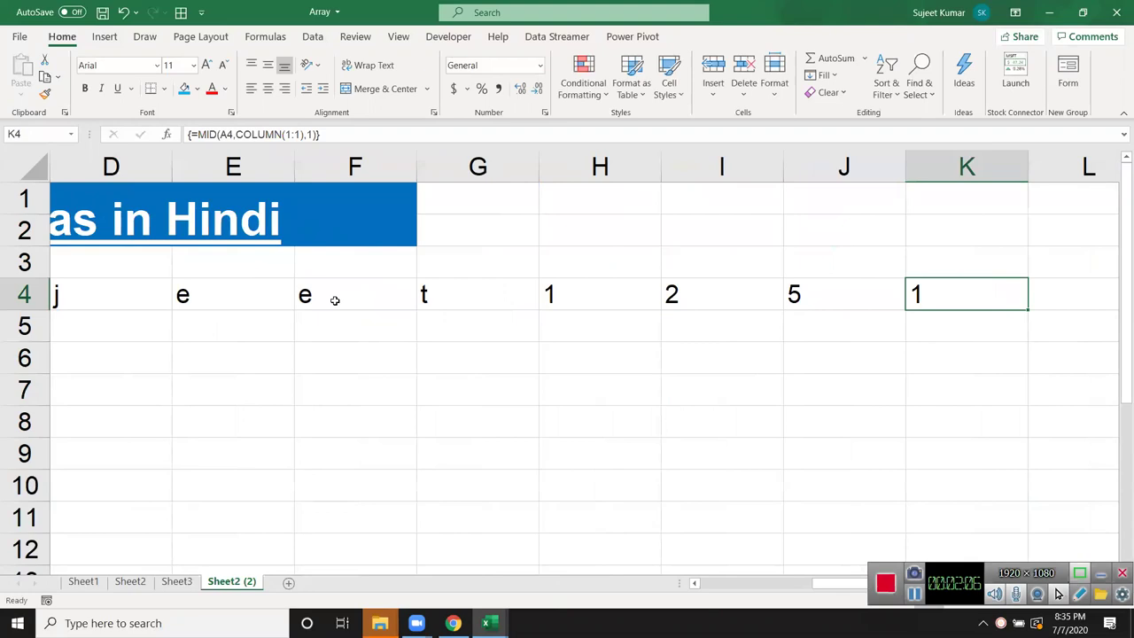
pyautogui.press('Home')
pyautogui.press('Right')
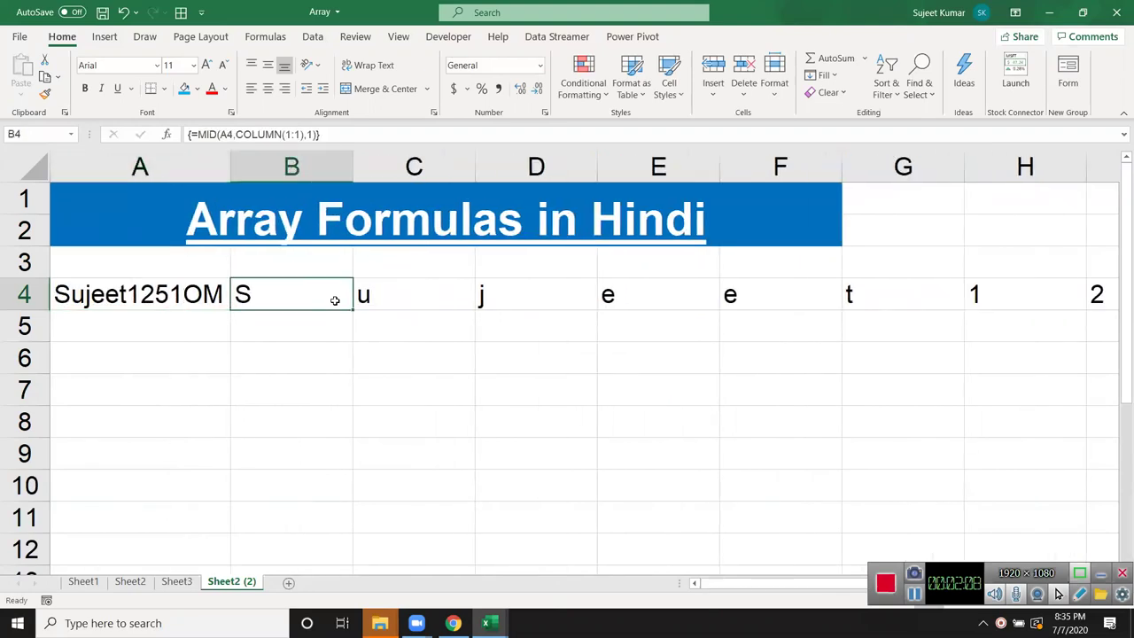
pyautogui.hotkey('shift', 'Right')
pyautogui.hotkey('shift', 'Right')
pyautogui.hotkey('shift', 'Right')
pyautogui.hotkey('shift', 'Right')
pyautogui.hotkey('shift', 'Right')
pyautogui.hotkey('shift', 'Right')
pyautogui.hotkey('shift', 'Right')
pyautogui.hotkey('shift', 'Right')
pyautogui.hotkey('shift', 'Right')
pyautogui.hotkey('shift', 'Right')
pyautogui.hotkey('shift', 'Right')
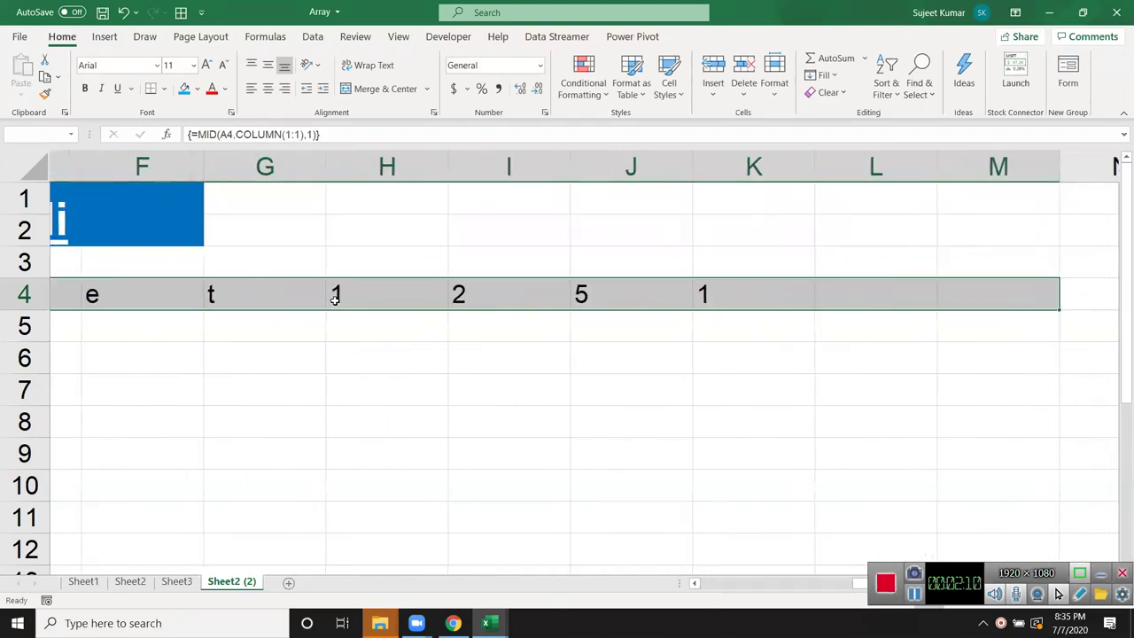
pyautogui.hotkey('shift', 'Right')
pyautogui.hotkey('shift', 'Right')
pyautogui.press('F2')
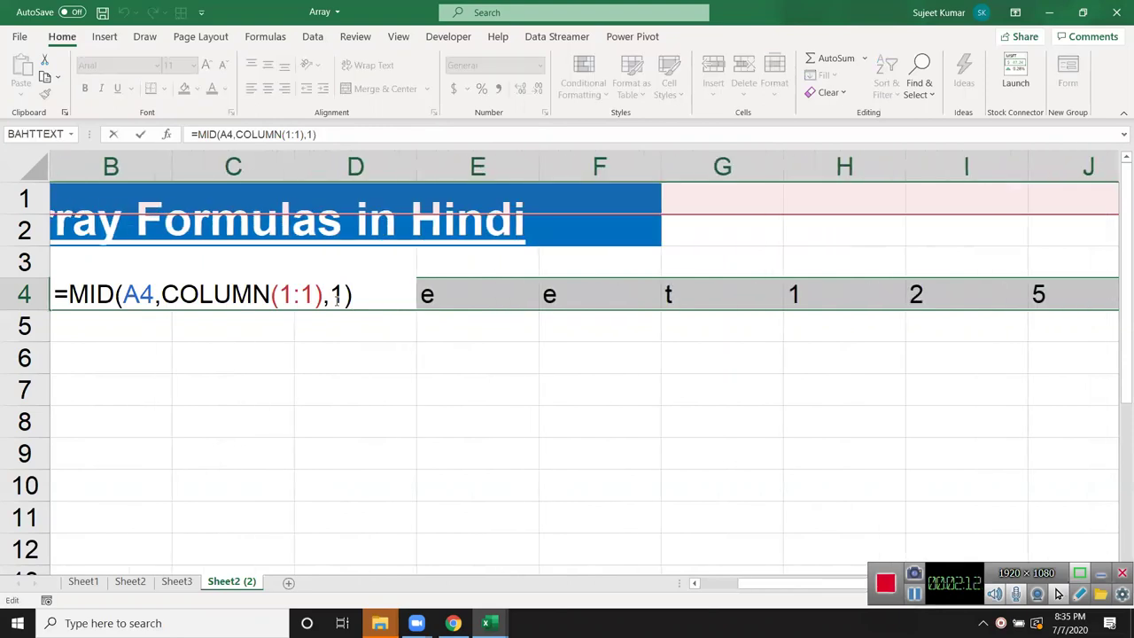
pyautogui.hotkey('ctrl', 'shift', 'Return')
pyautogui.hotkey('ctrl', 'Right')
pyautogui.hotkey('ctrl', 'Left')
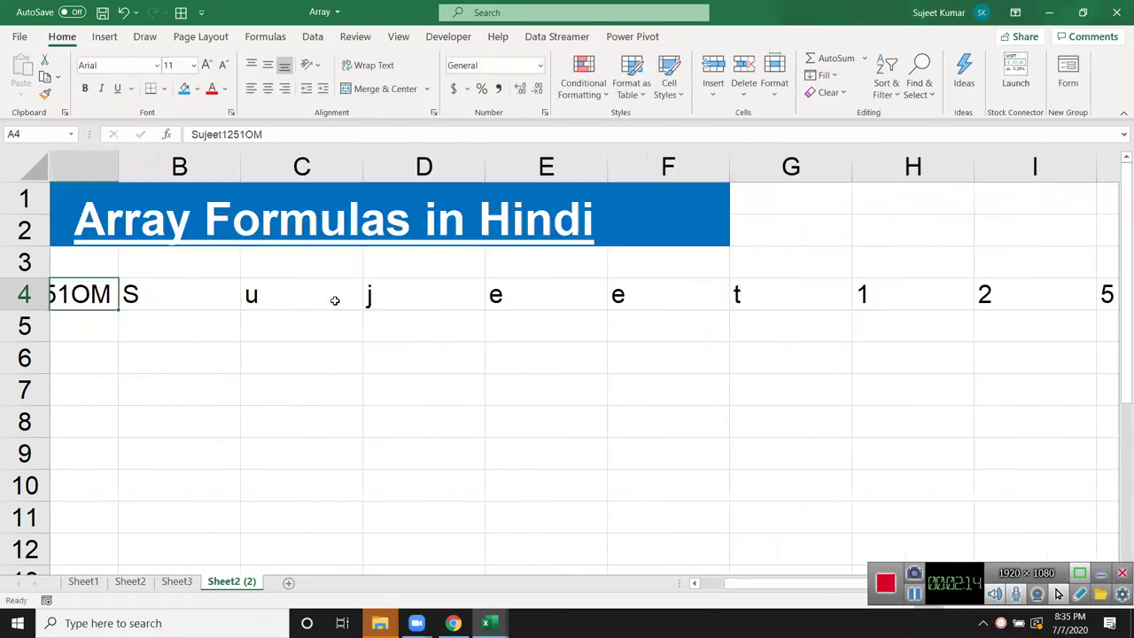
# Step: Enter =B4*1 in B5, which returns #VALUE! for the letter S
pyautogui.press('Down')
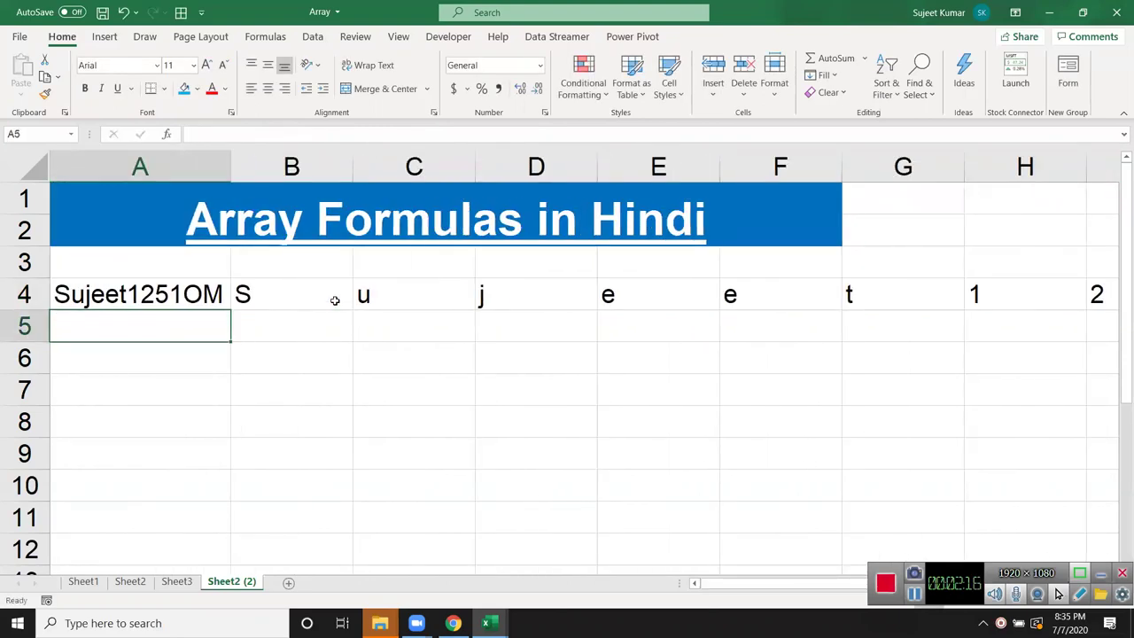
pyautogui.press('Right')
pyautogui.write('=')
pyautogui.press('Up')
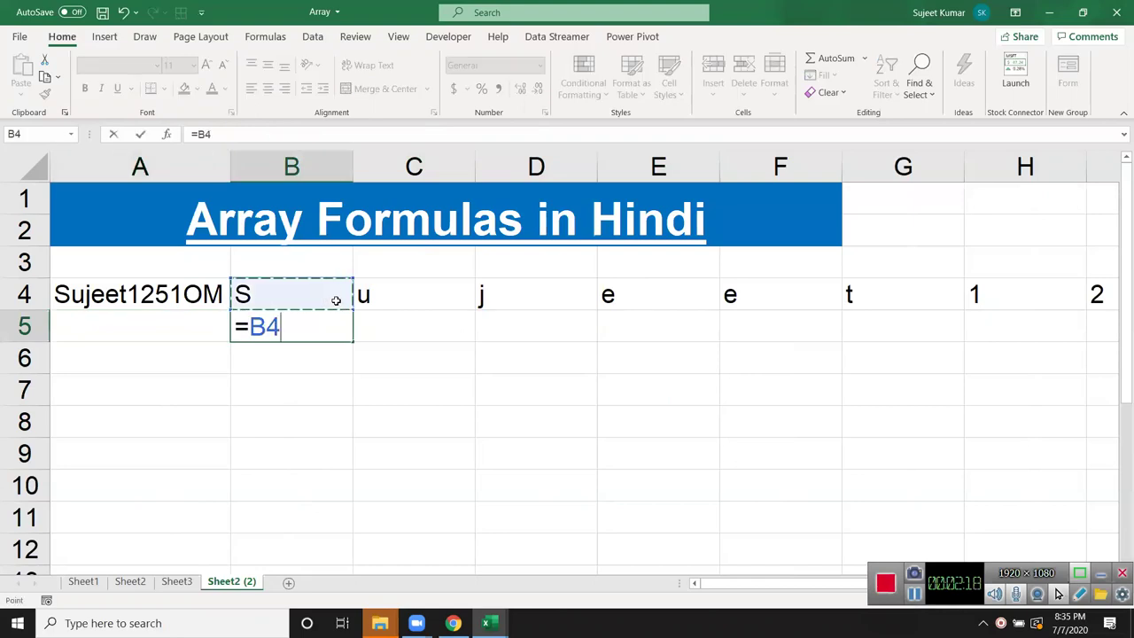
pyautogui.write('*1')
pyautogui.press('Return')
pyautogui.press('Up')
pyautogui.hotkey('shift', 'Right')
pyautogui.hotkey('shift', 'Right')
pyautogui.hotkey('shift', 'Right')
pyautogui.hotkey('shift', 'Right')
pyautogui.hotkey('shift', 'Right')
pyautogui.press('Left')
pyautogui.press('Right')
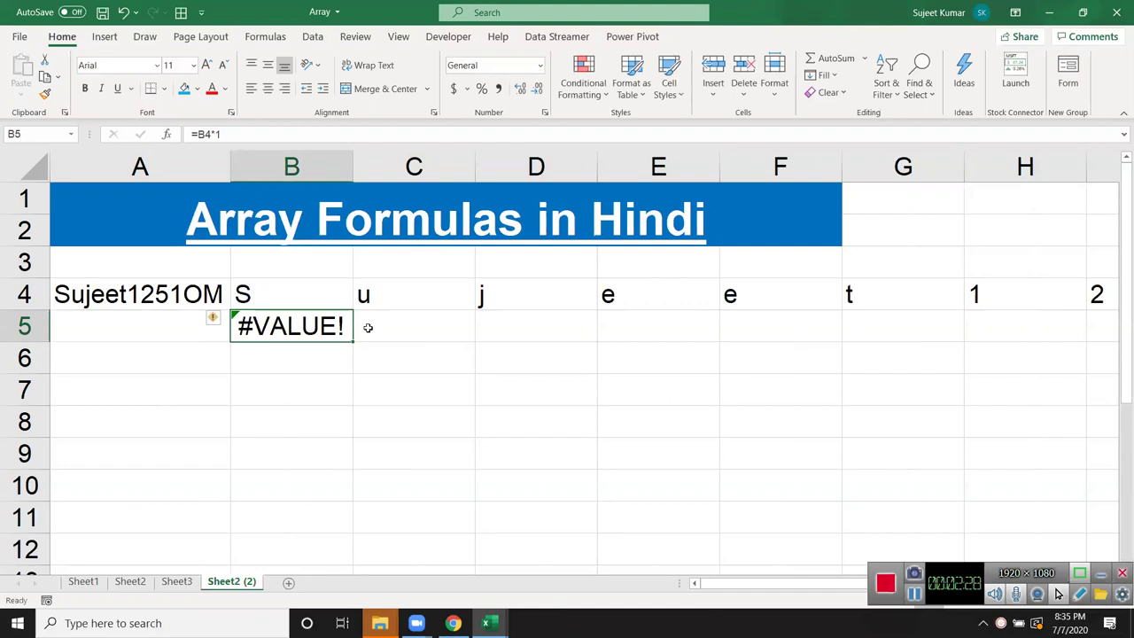
# Step: Enter =ISNUMBER(B4:O4) in B5, giving FALSE across row 5, and inspect it
pyautogui.write('=')
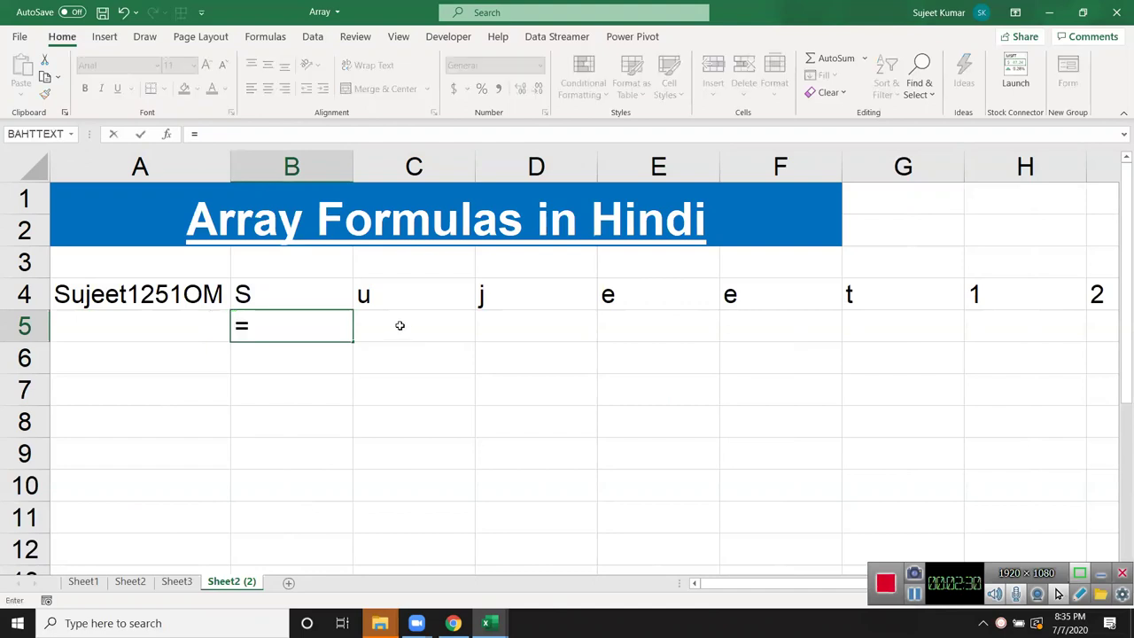
pyautogui.write('iste')
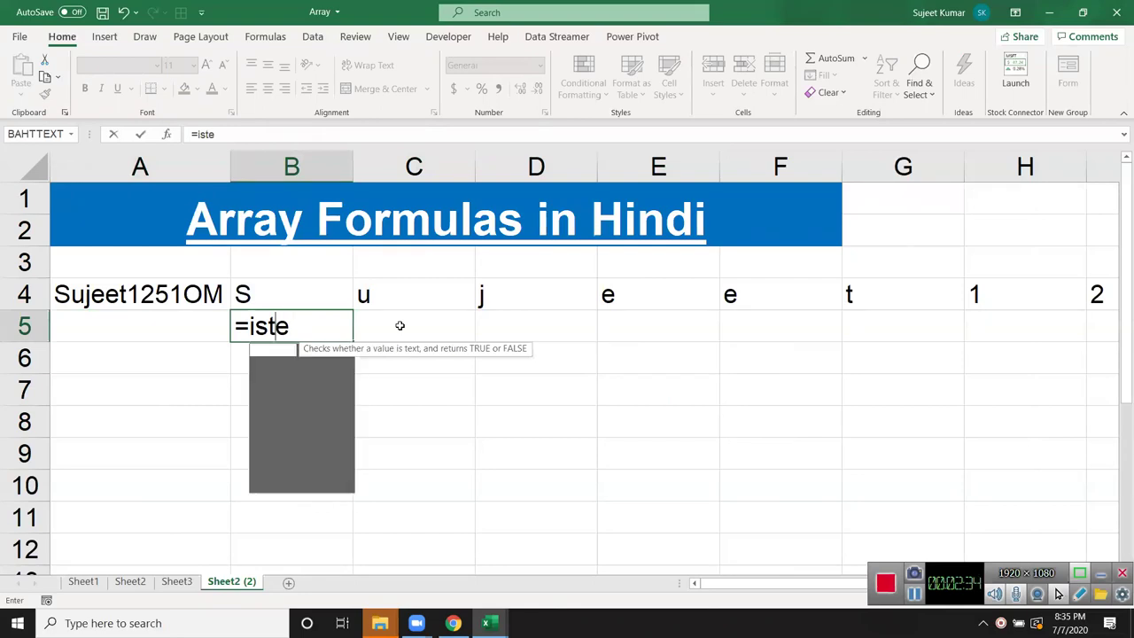
pyautogui.press('BackSpace')
pyautogui.press('BackSpace')
pyautogui.press('BackSpace')
pyautogui.write('sn')
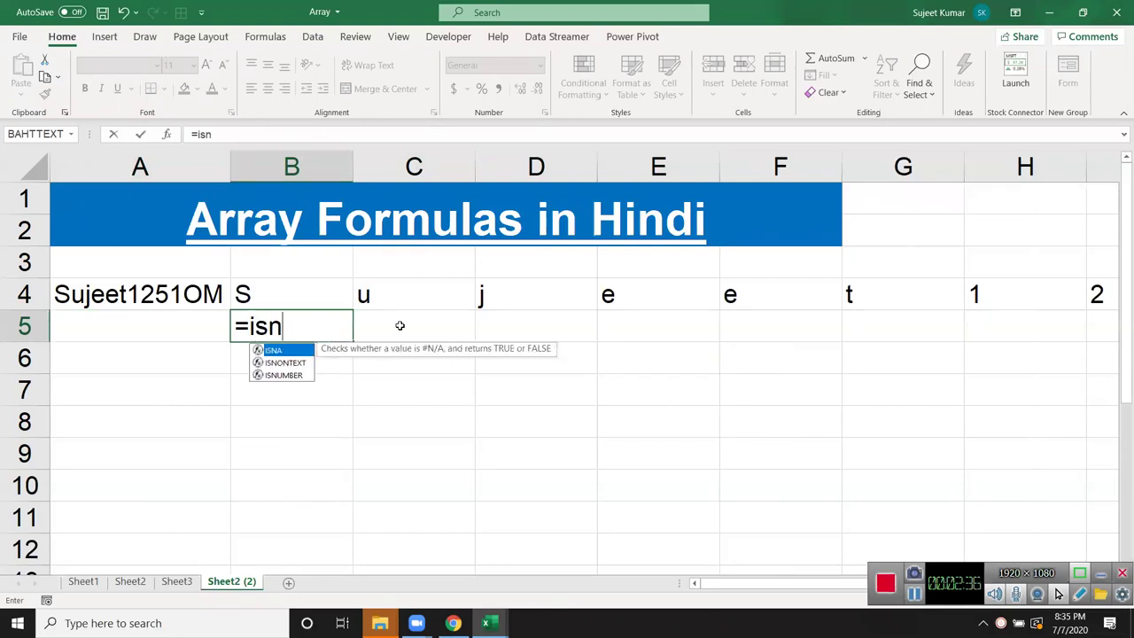
pyautogui.write('u')
pyautogui.press('Up')
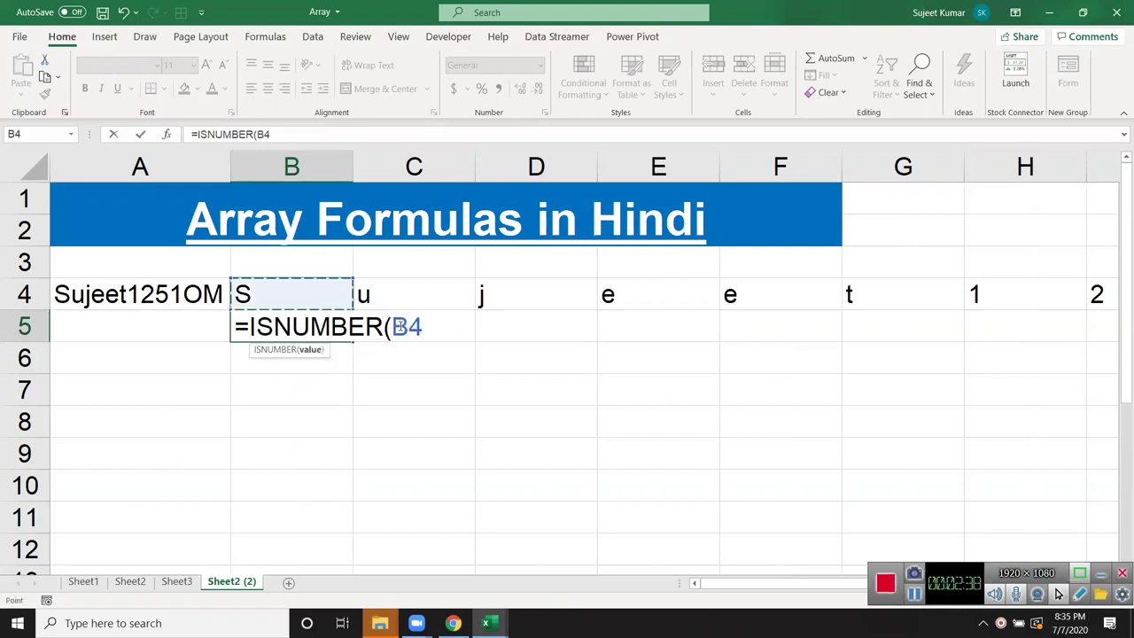
pyautogui.hotkey('ctrl', 'shift', 'Right')
pyautogui.press('Return')
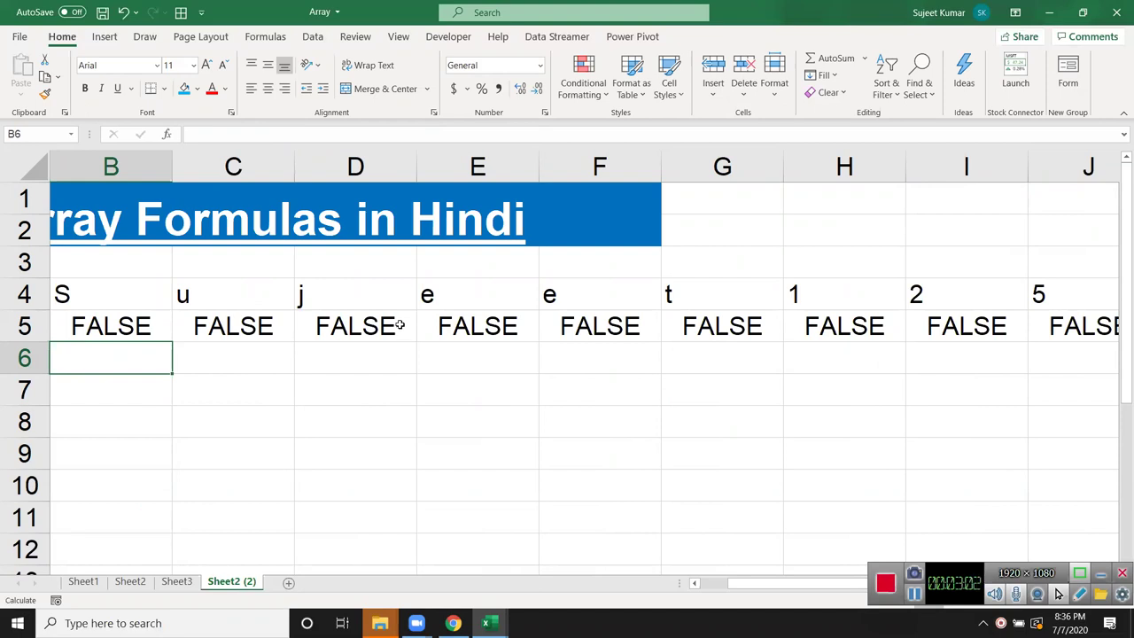
pyautogui.press('Left')
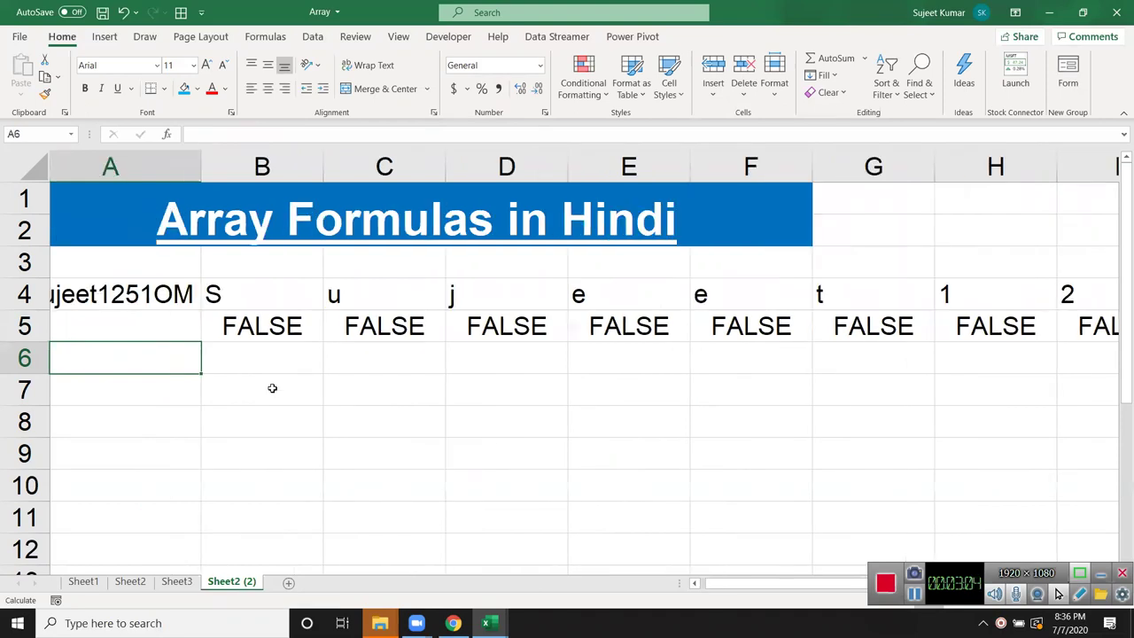
pyautogui.press('Right')
pyautogui.press('Up')
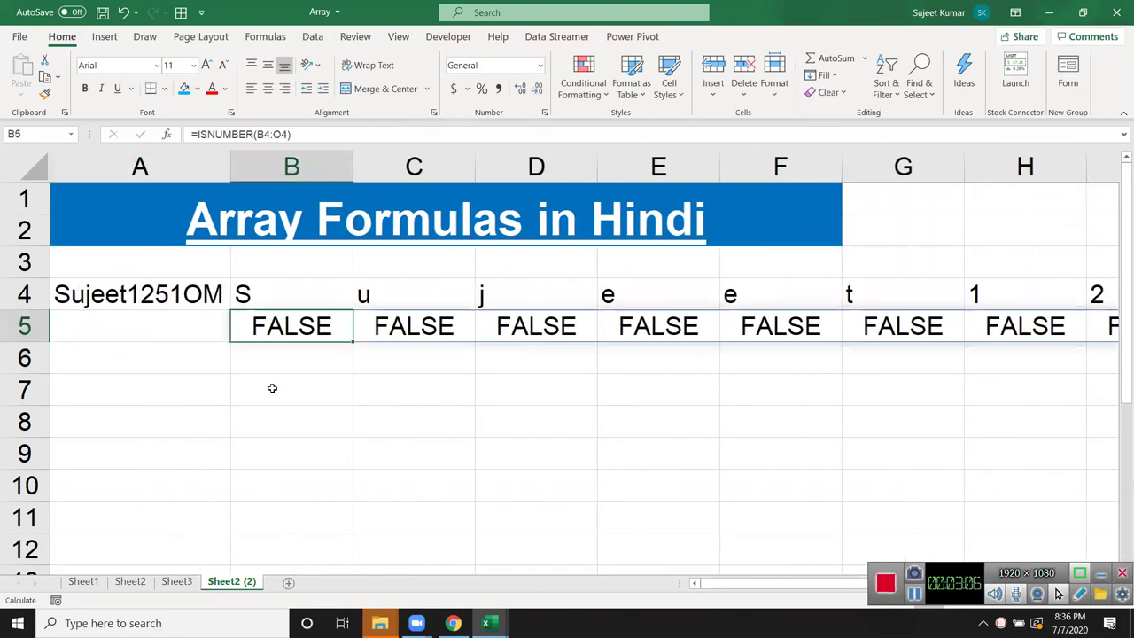
pyautogui.doubleClick(283, 324)
pyautogui.press('Escape')
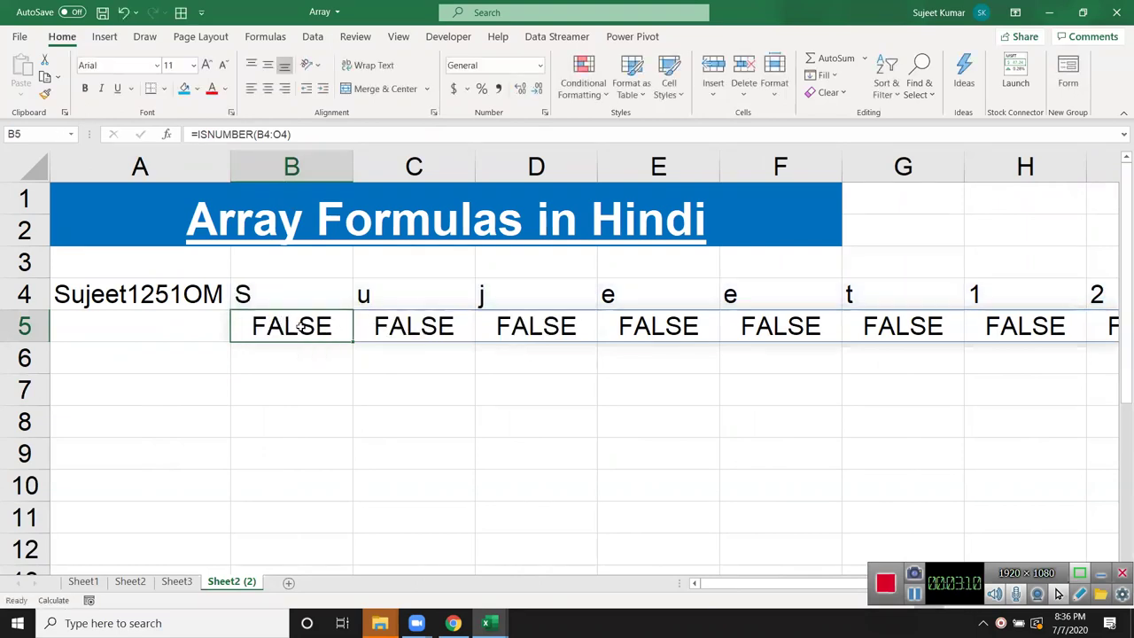
# Step: Change B5's formula to =ISNUMBER(B4*1)
pyautogui.write('=')
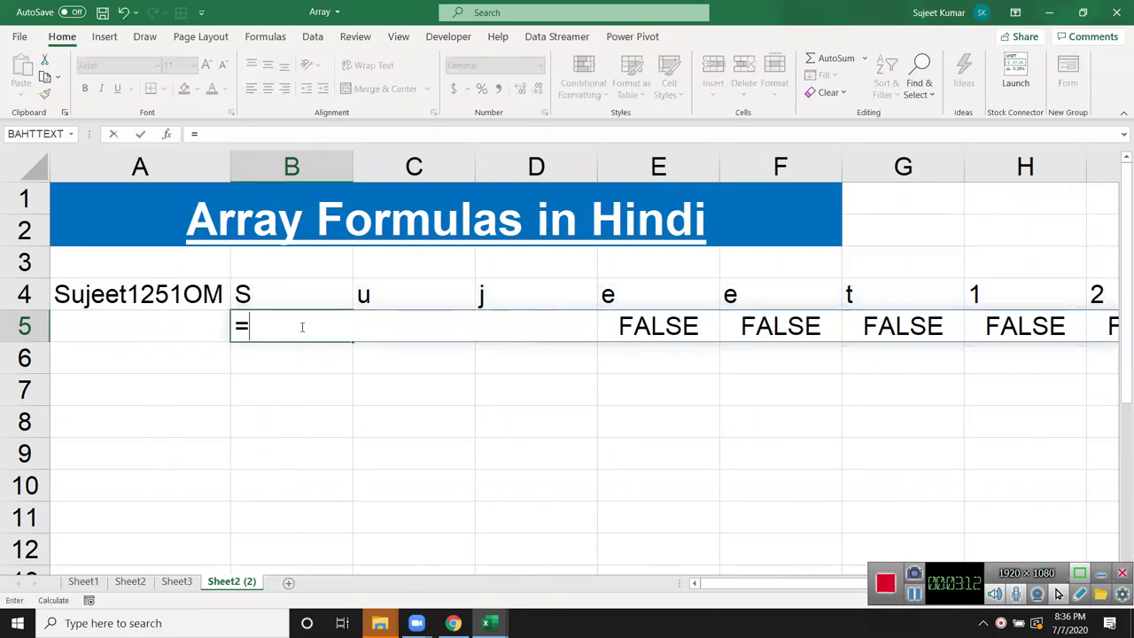
pyautogui.write('isnu')
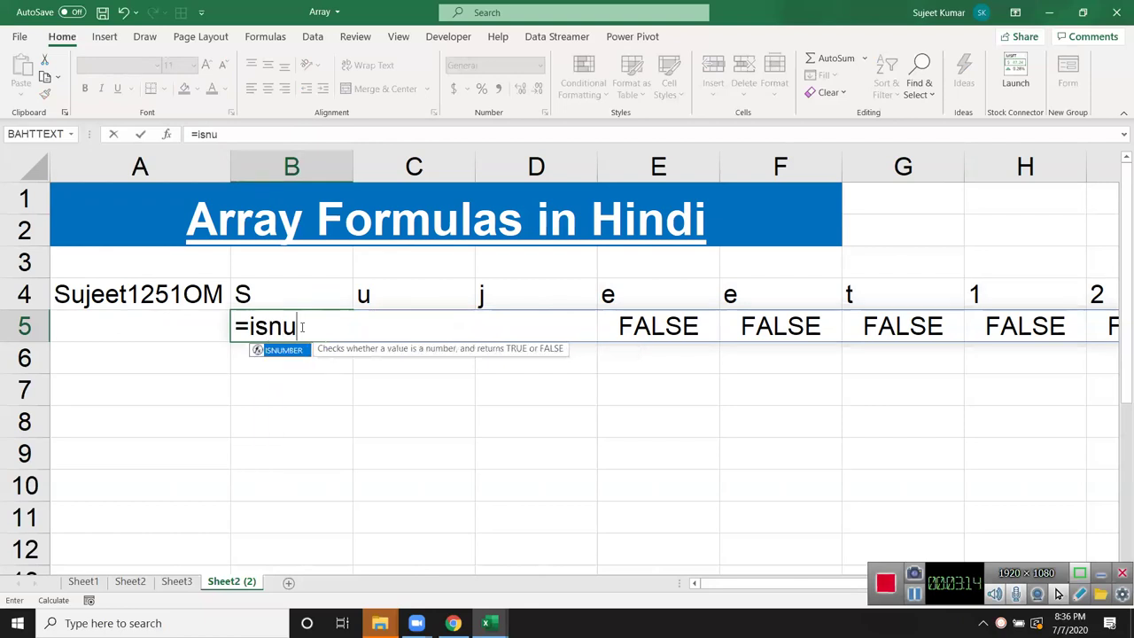
pyautogui.press('Tab')
pyautogui.press('Up')
pyautogui.press('Return')
pyautogui.click(302, 326)
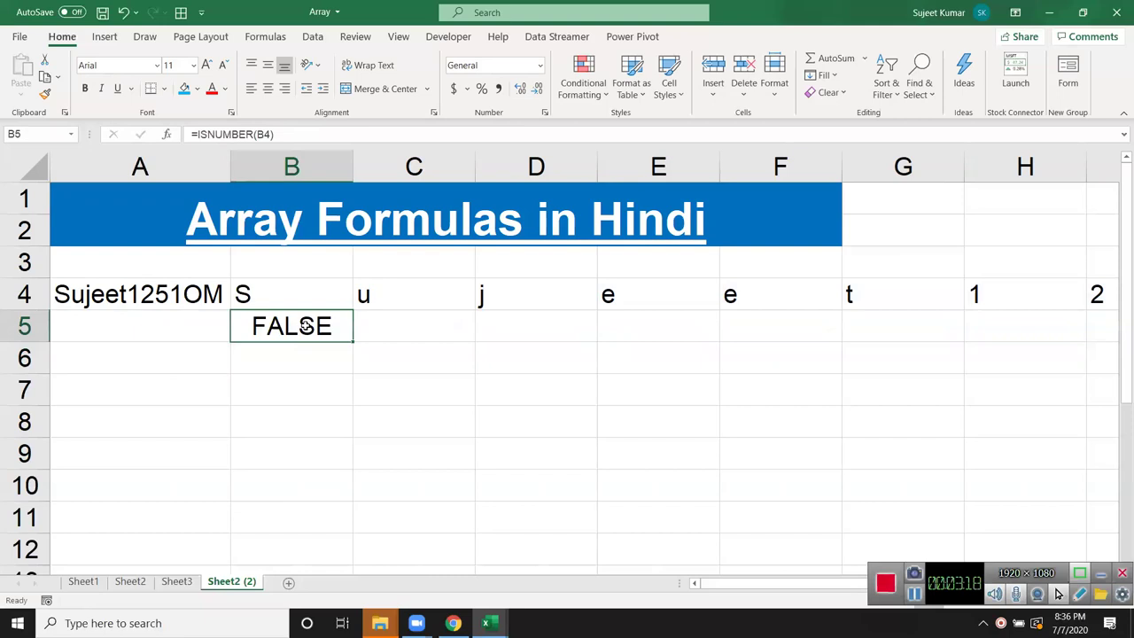
pyautogui.click(300, 137)
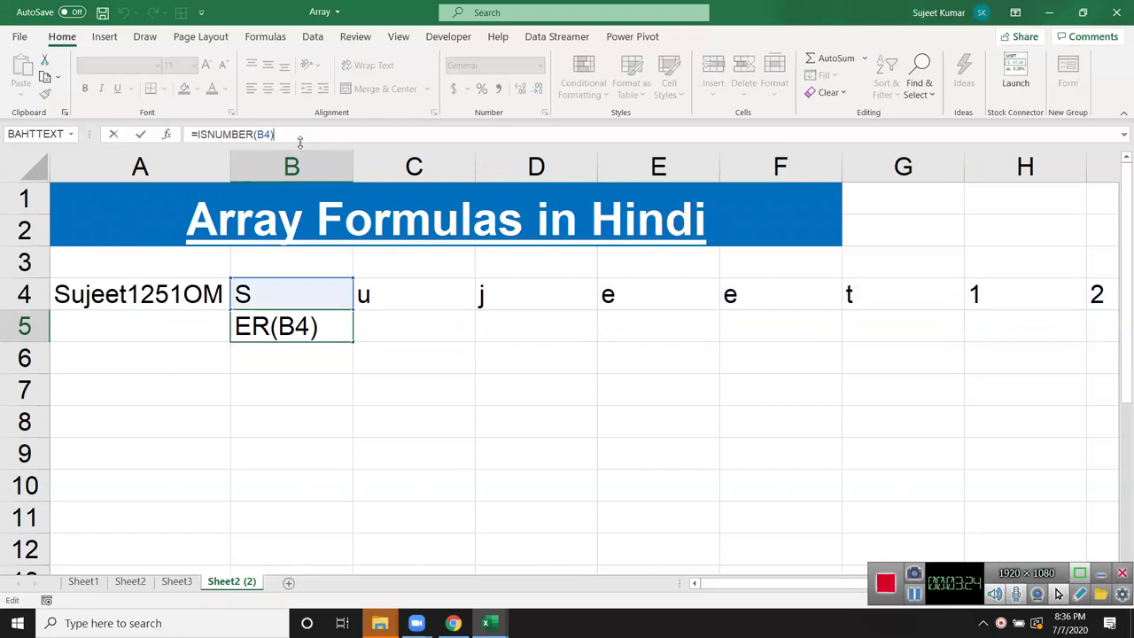
pyautogui.press('Left')
pyautogui.write('*1')
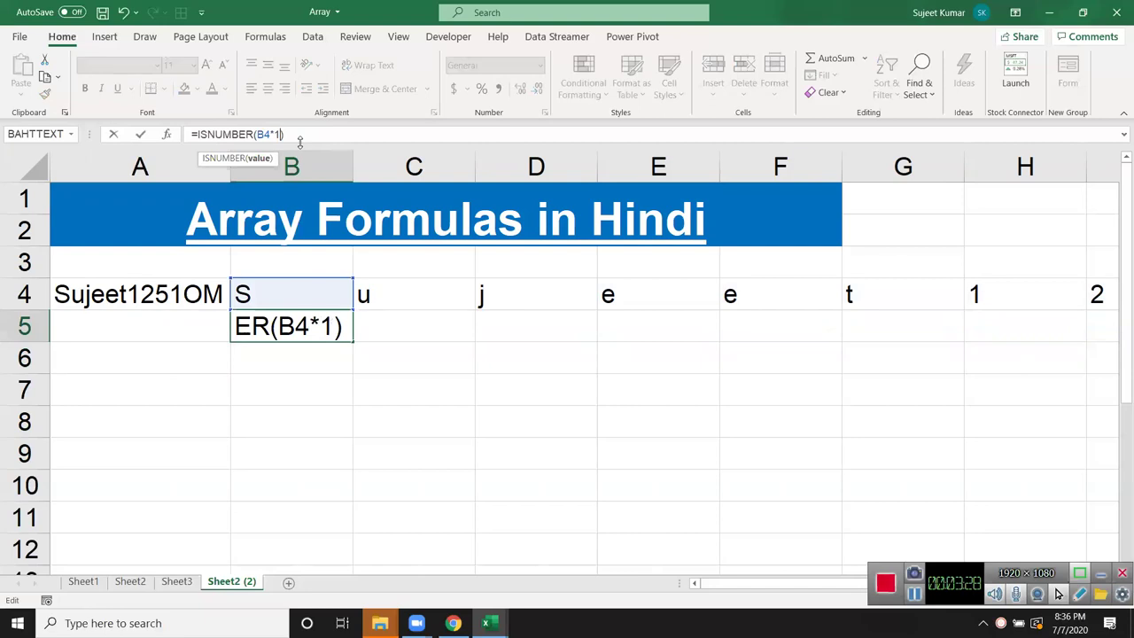
pyautogui.press('Return')
# Step: Fill B5's formula across row 5, showing TRUE under the digits 1, 2, 5, 1
pyautogui.press('Up')
pyautogui.press('Up')
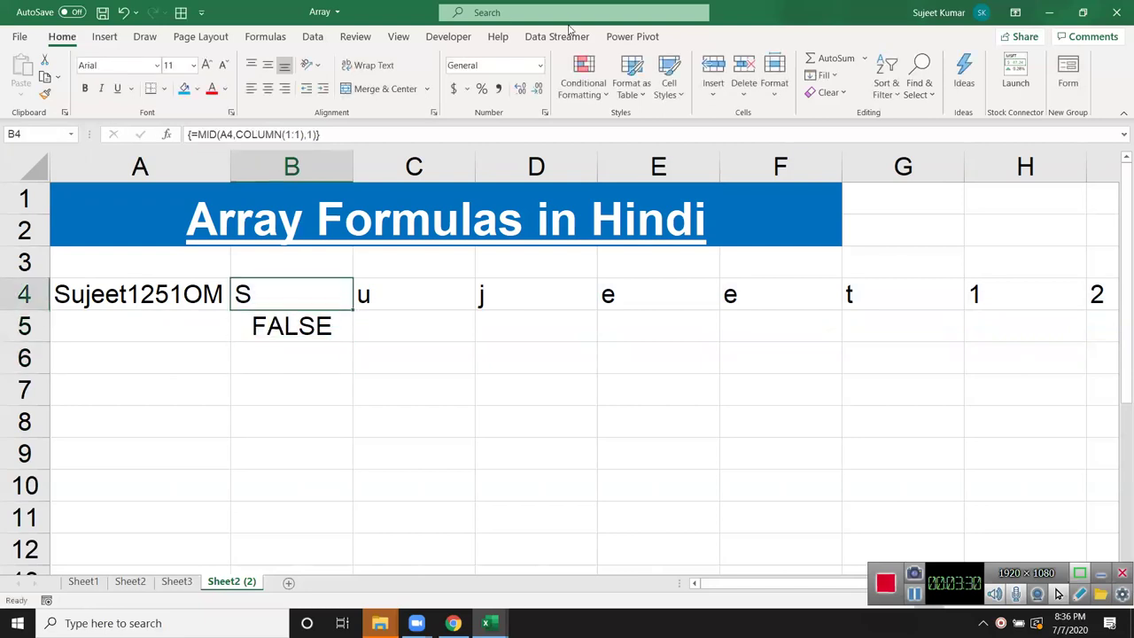
pyautogui.hotkey('ctrl', 'Right')
pyautogui.press('Left')
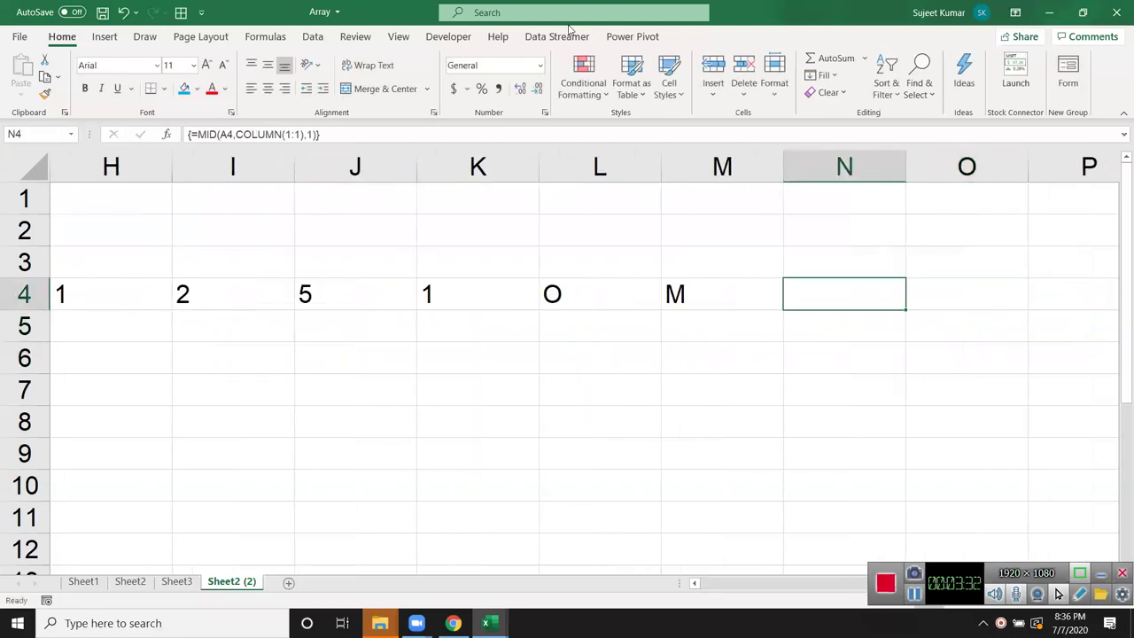
pyautogui.press('Down')
pyautogui.press('Left')
pyautogui.hotkey('shift', 'space')
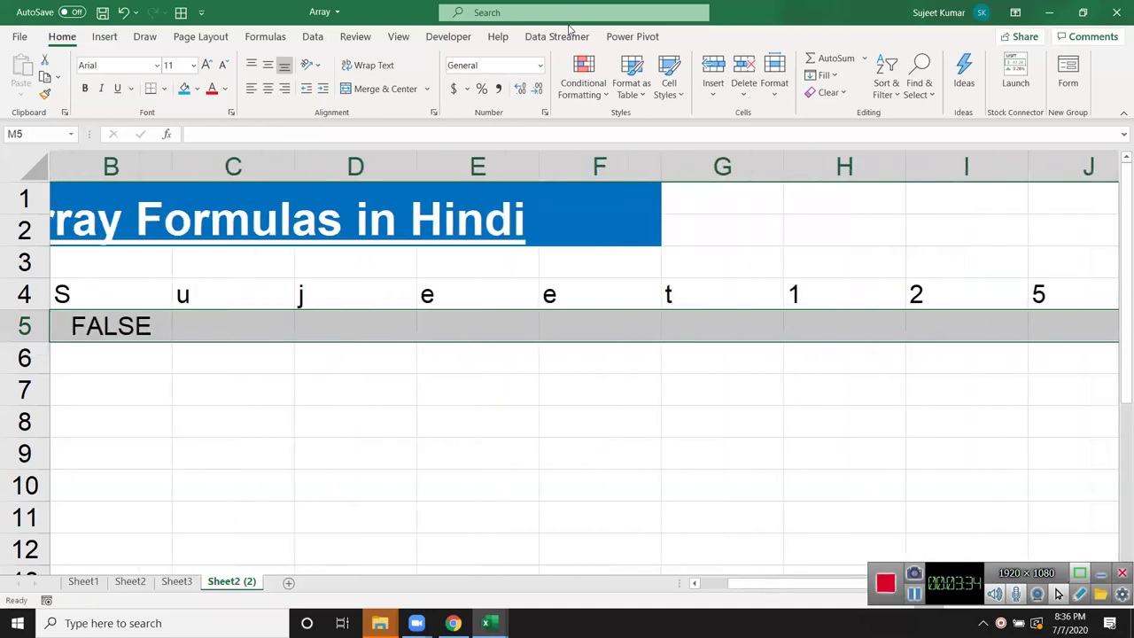
pyautogui.hotkey('ctrl', 'r')
pyautogui.hotkey('ctrl', 'q')
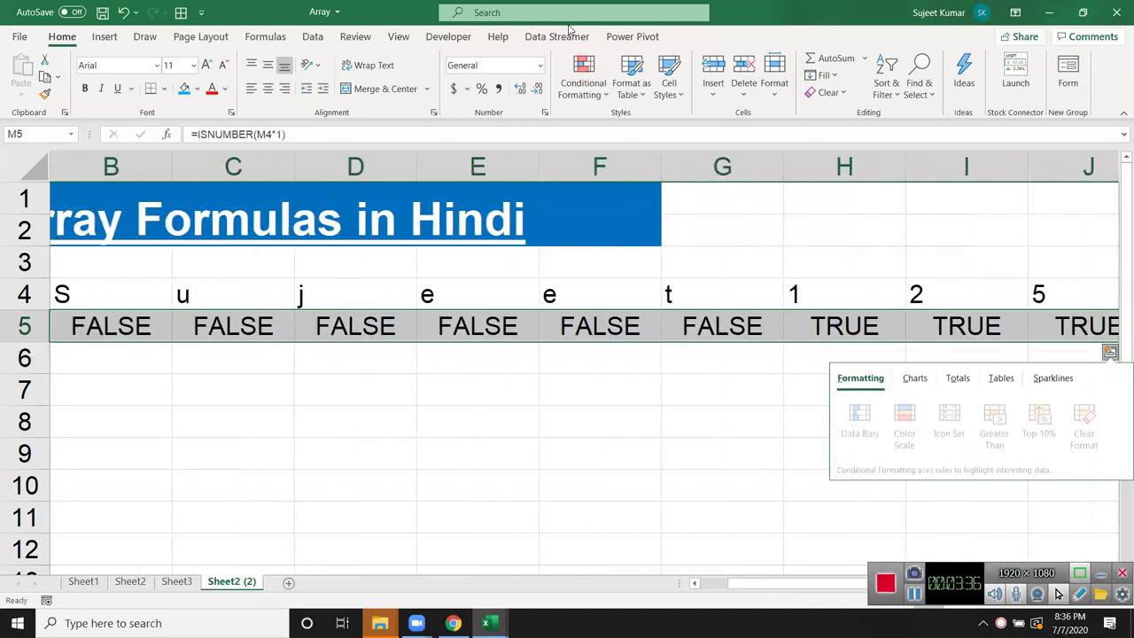
pyautogui.press('Escape')
pyautogui.press('Left')
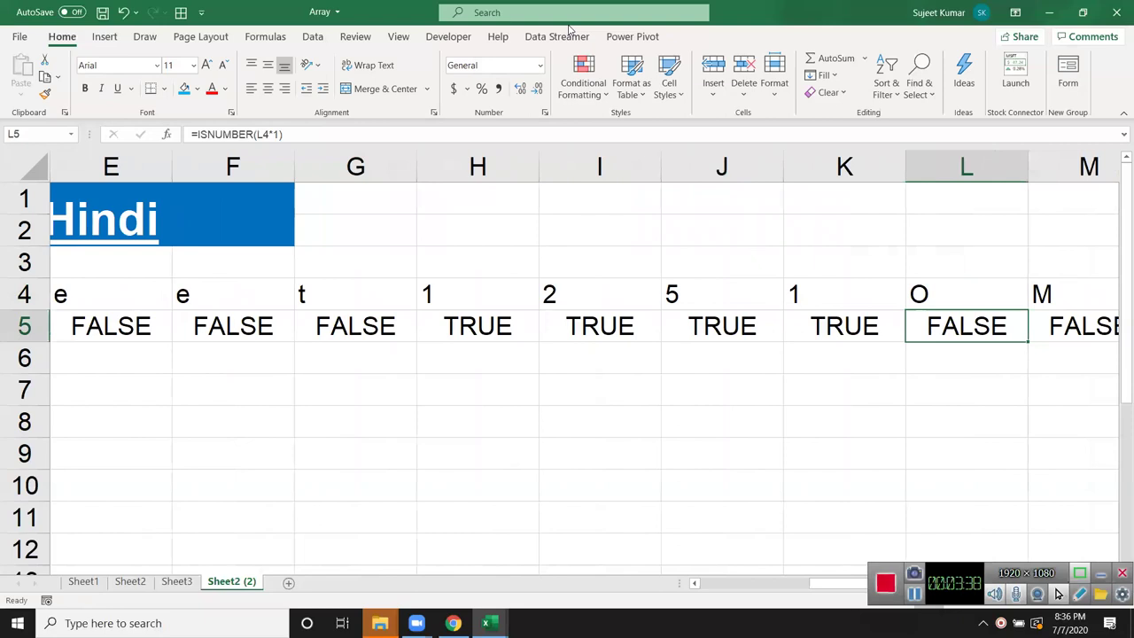
pyautogui.press('Home')
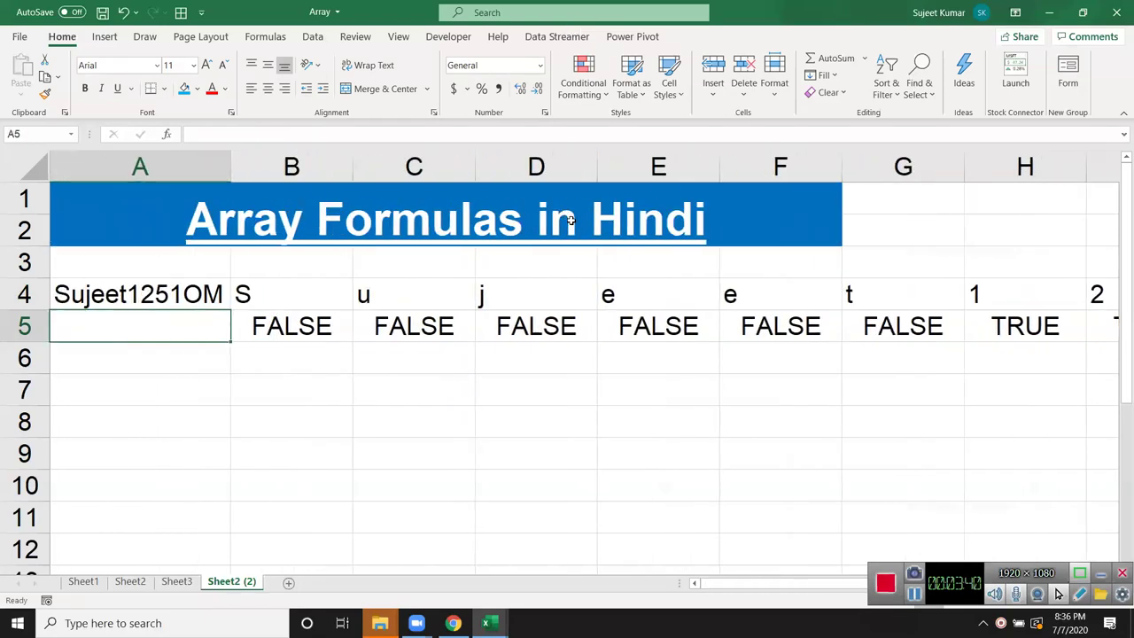
# Step: Enter =MATCH(TRUE,B5:M5,0) in B7 to find the first digit's position, 7
pyautogui.click(317, 396)
pyautogui.write('=')
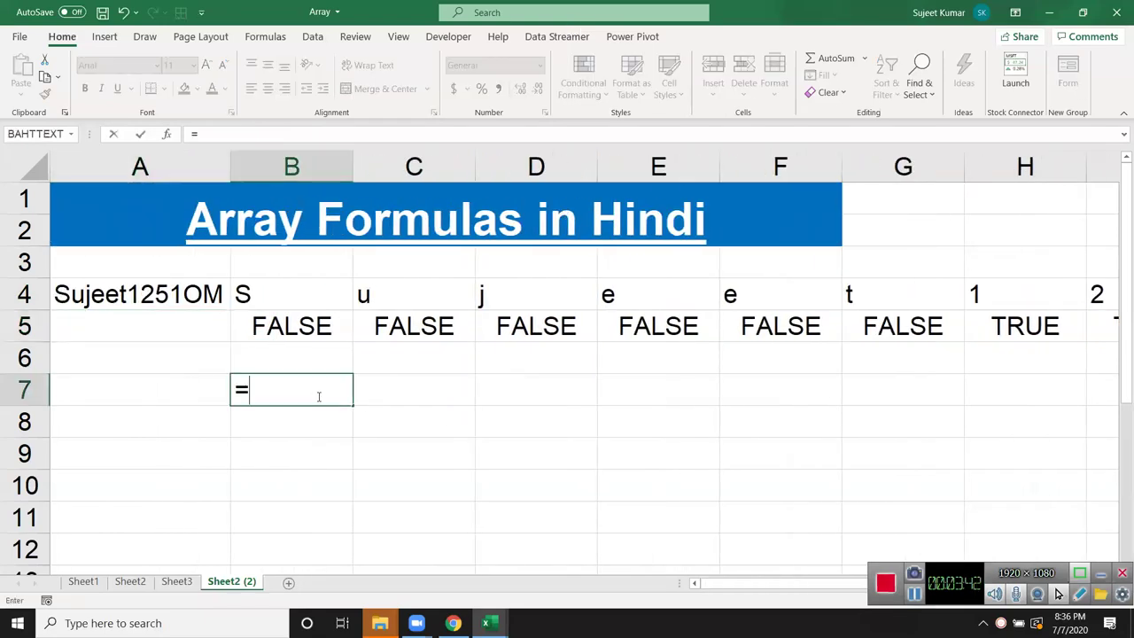
pyautogui.write('mat')
pyautogui.press('Tab')
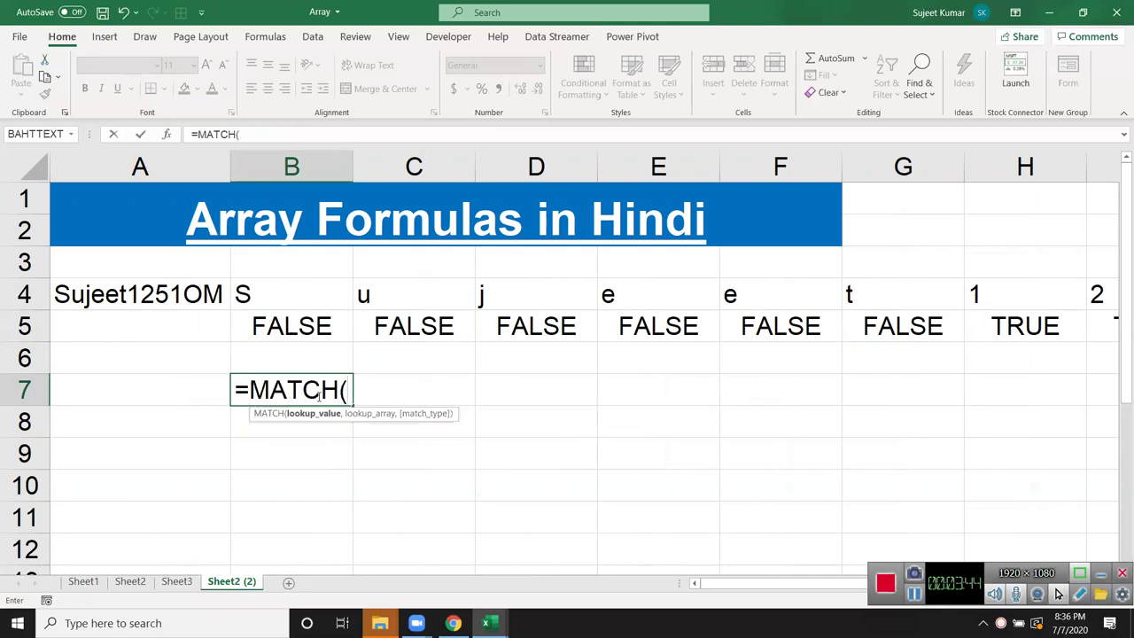
pyautogui.write('true')
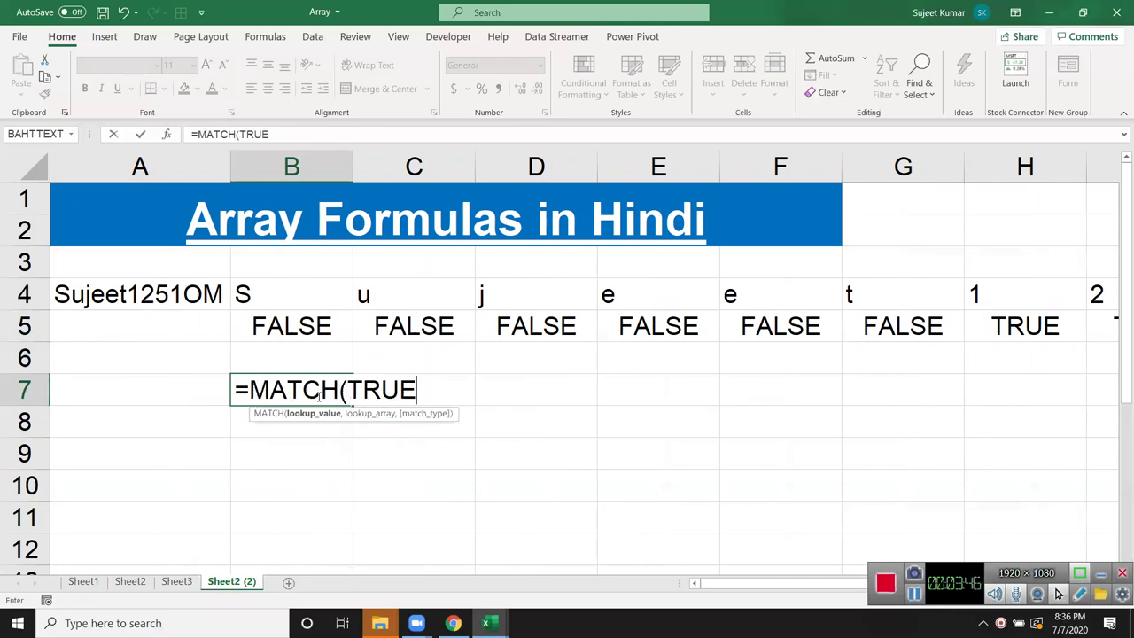
pyautogui.press('Return')
pyautogui.press('Return')
pyautogui.press('Right')
pyautogui.write(',')
pyautogui.press('Home')
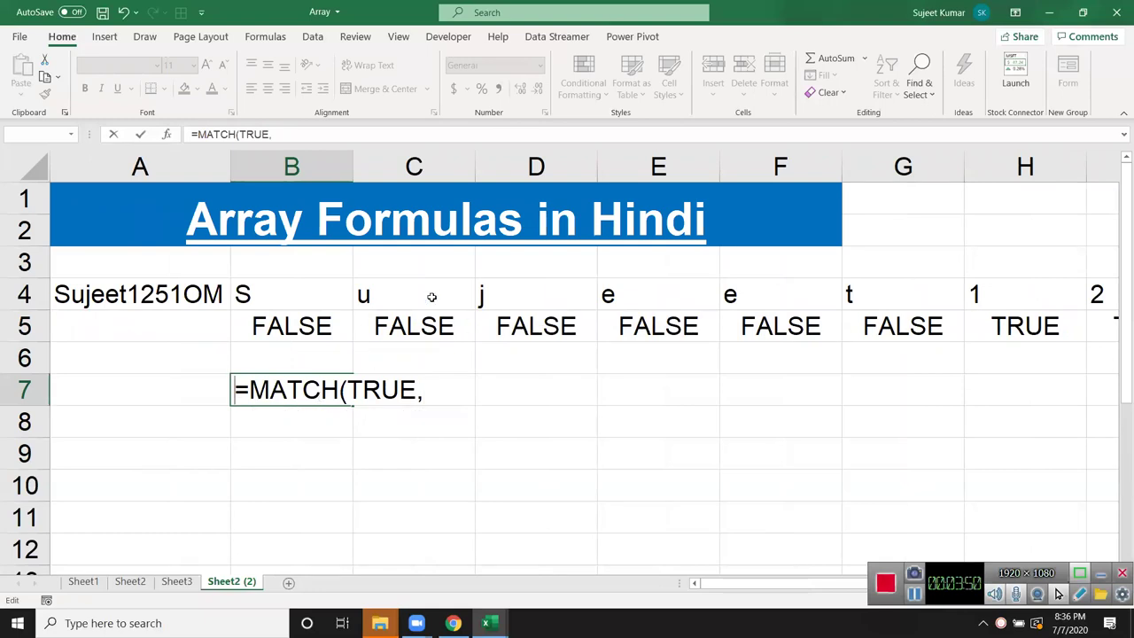
pyautogui.click(305, 328)
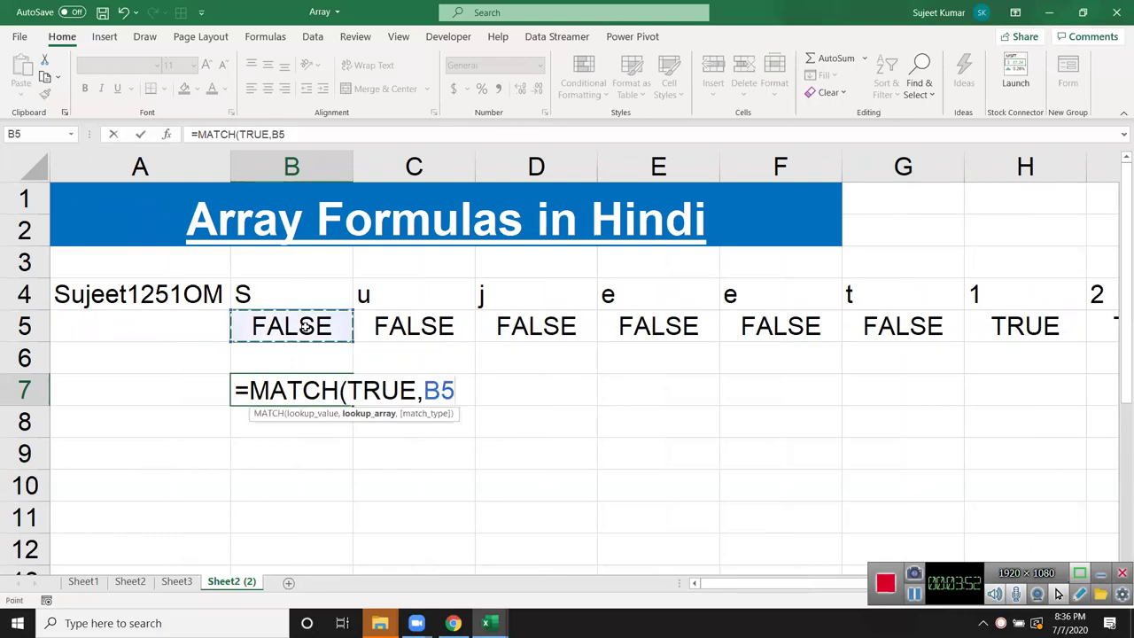
pyautogui.hotkey('ctrl', 'shift', 'Right')
pyautogui.write(',')
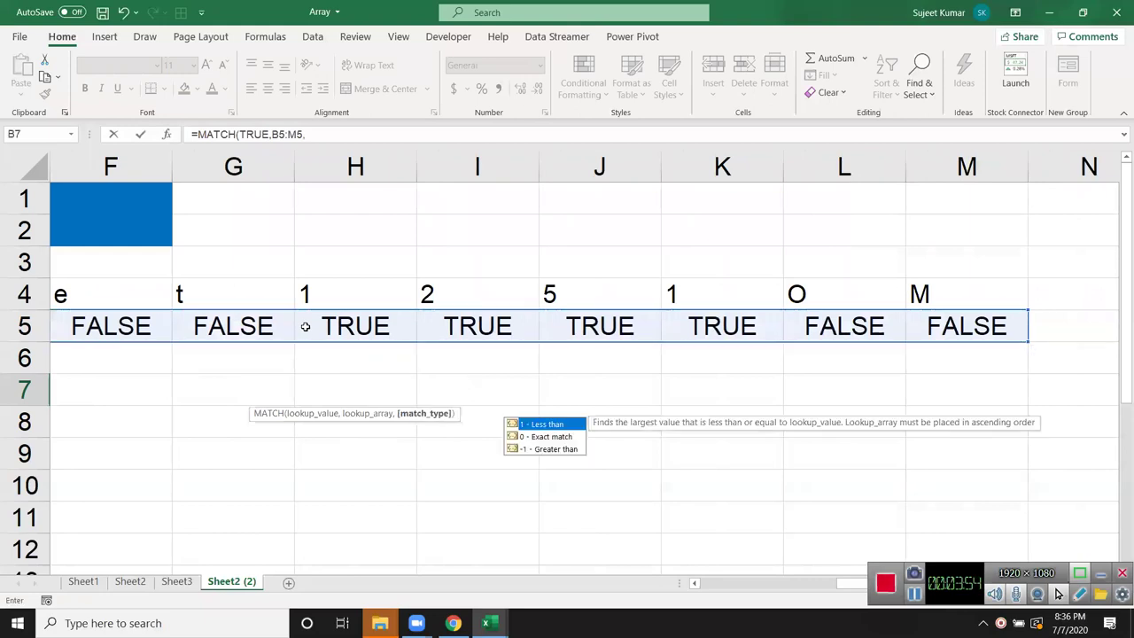
pyautogui.write('0')
pyautogui.press('Return')
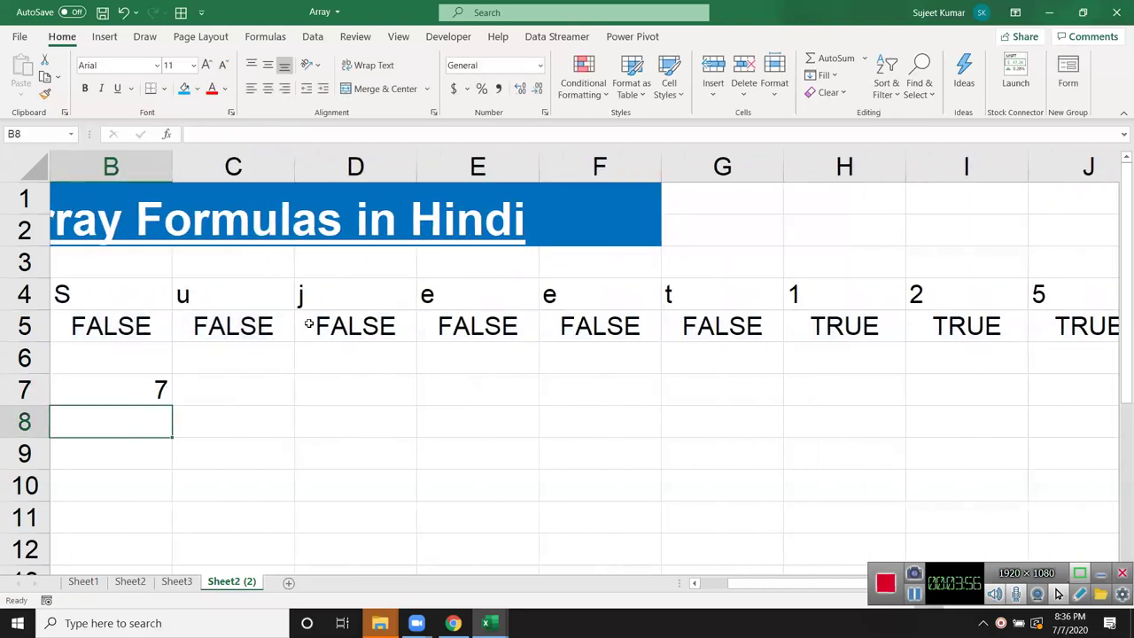
# Step: Enter =COUNTIF(B5:M5,TRUE) in C7 to count the digit characters, giving 4
pyautogui.press('Up')
pyautogui.press('Left')
pyautogui.press('Right')
pyautogui.press('Right')
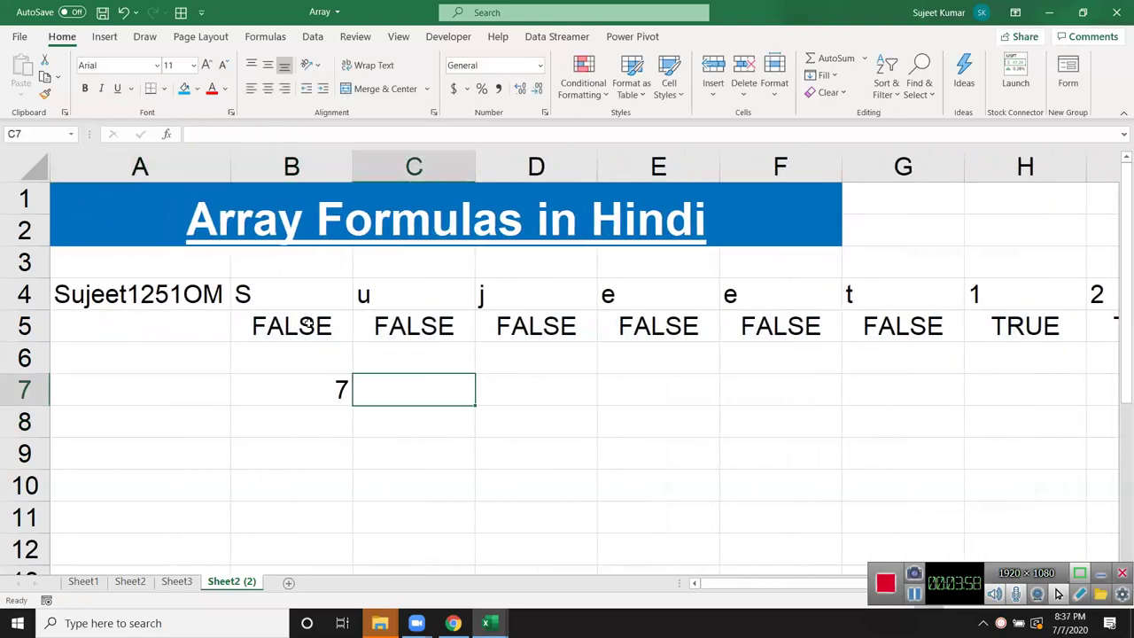
pyautogui.write('=cou')
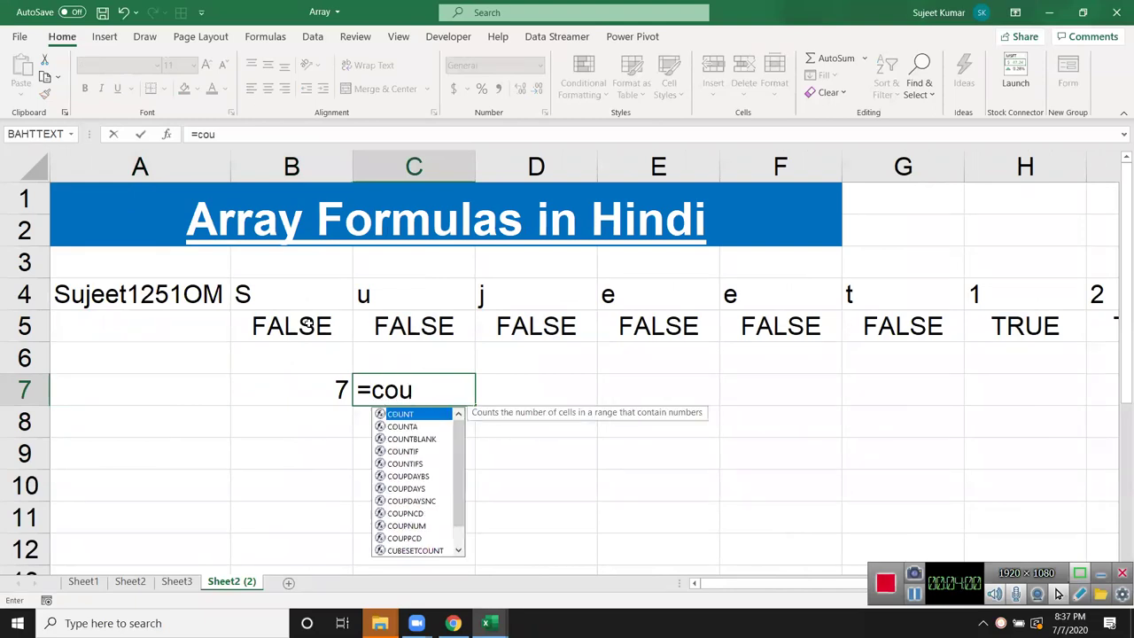
pyautogui.press('Down')
pyautogui.press('Down')
pyautogui.press('Down')
pyautogui.press('Tab')
pyautogui.press('Up')
pyautogui.press('Up')
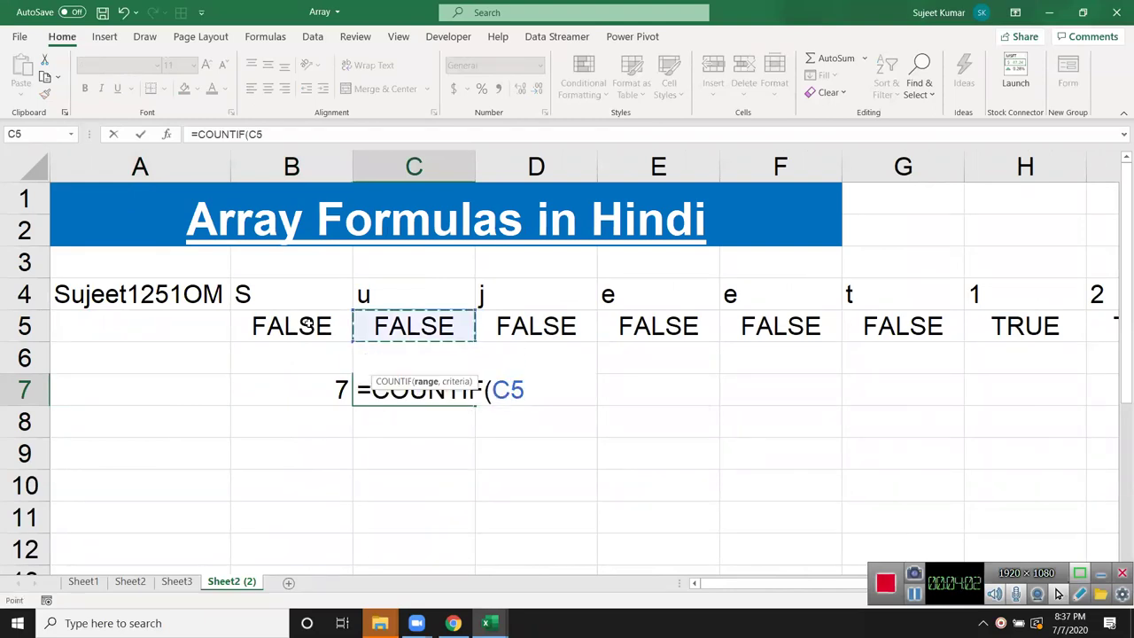
pyautogui.press('Left')
pyautogui.hotkey('ctrl', 'shift', 'Right')
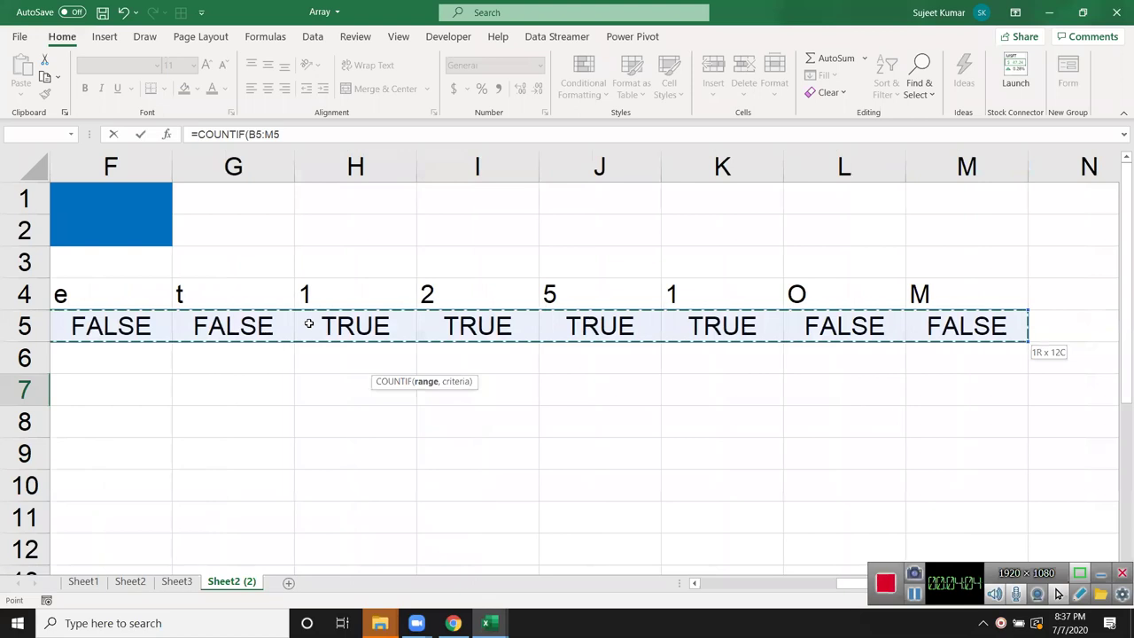
pyautogui.write(',TRUE')
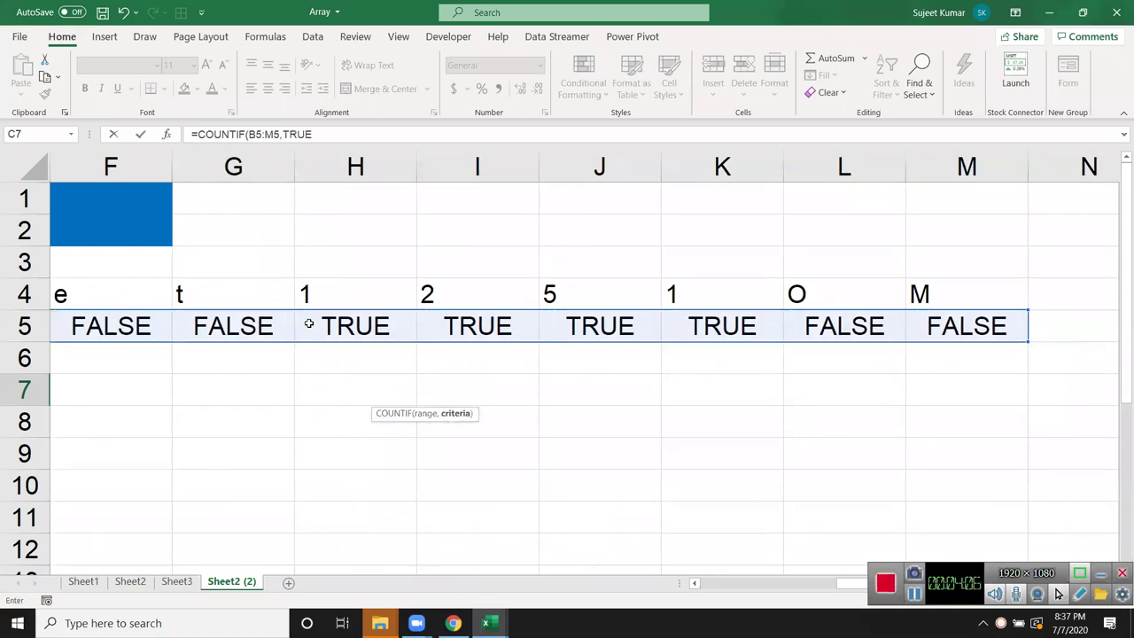
pyautogui.press('Return')
# Step: Review the digit-check formula in H5 and the COUNTIF formula in C7, then select D7
pyautogui.press('Left')
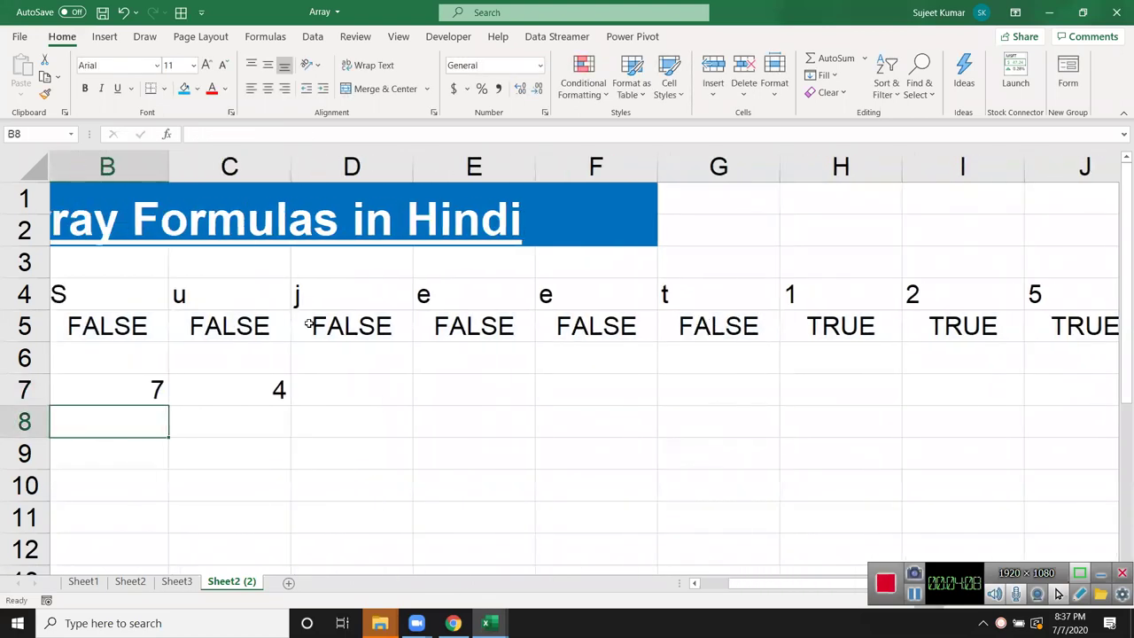
pyautogui.press('Left')
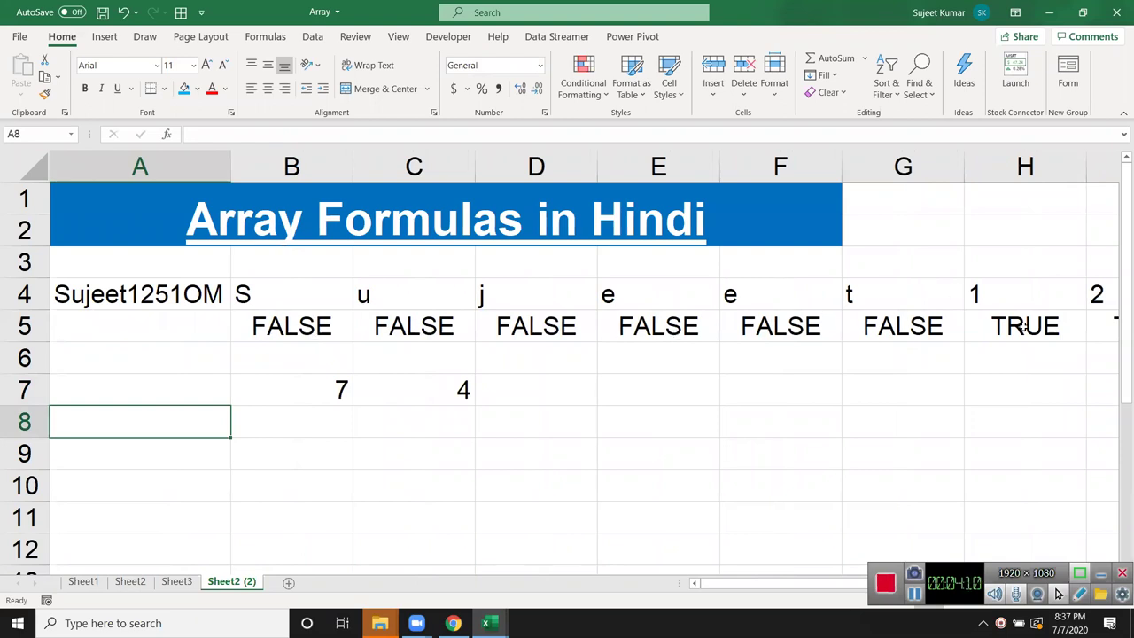
pyautogui.click(1023, 326)
pyautogui.click(415, 397)
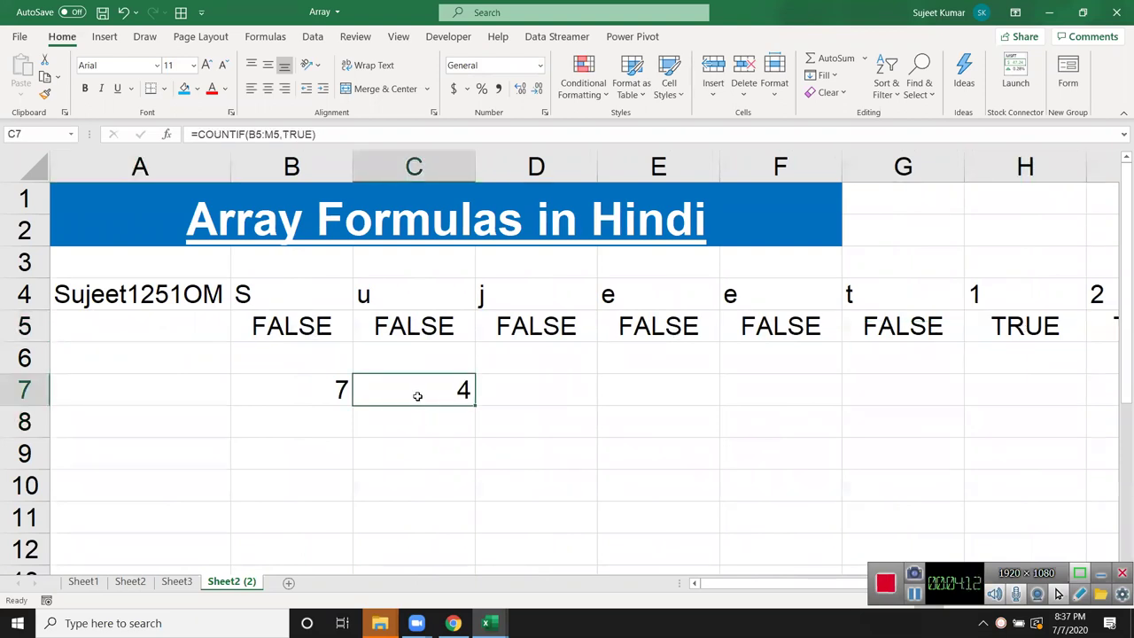
pyautogui.click(496, 398)
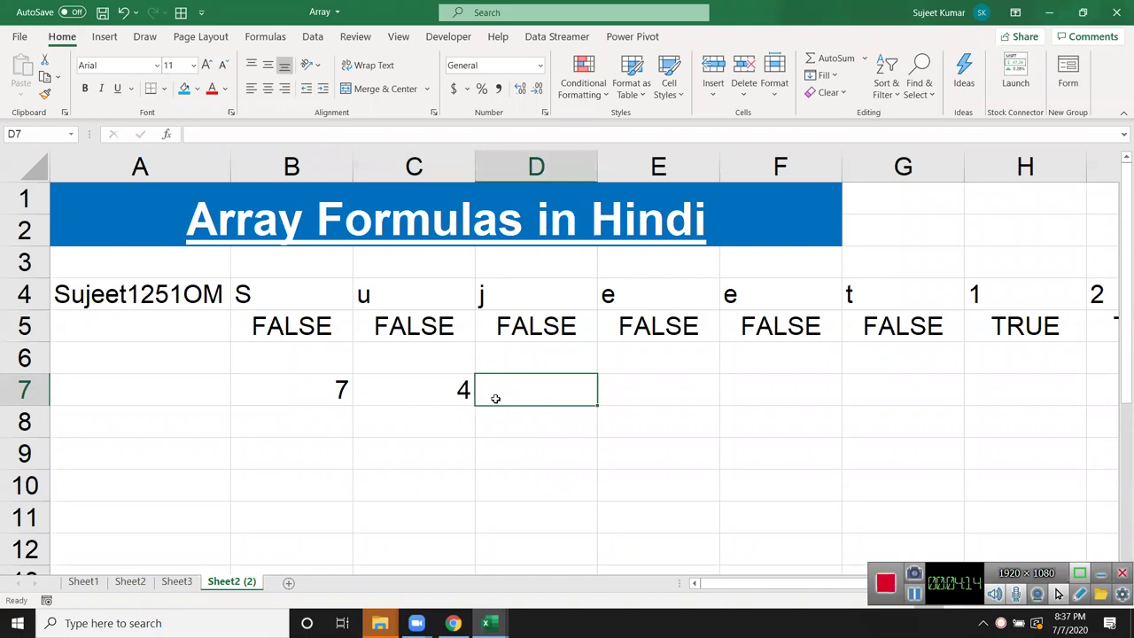
# Step: Enter =MID(A4,B7,C7) in D7 to pull 1251 out of Sujeet1251OM
pyautogui.write('=min')
pyautogui.press('BackSpace')
pyautogui.write('d')
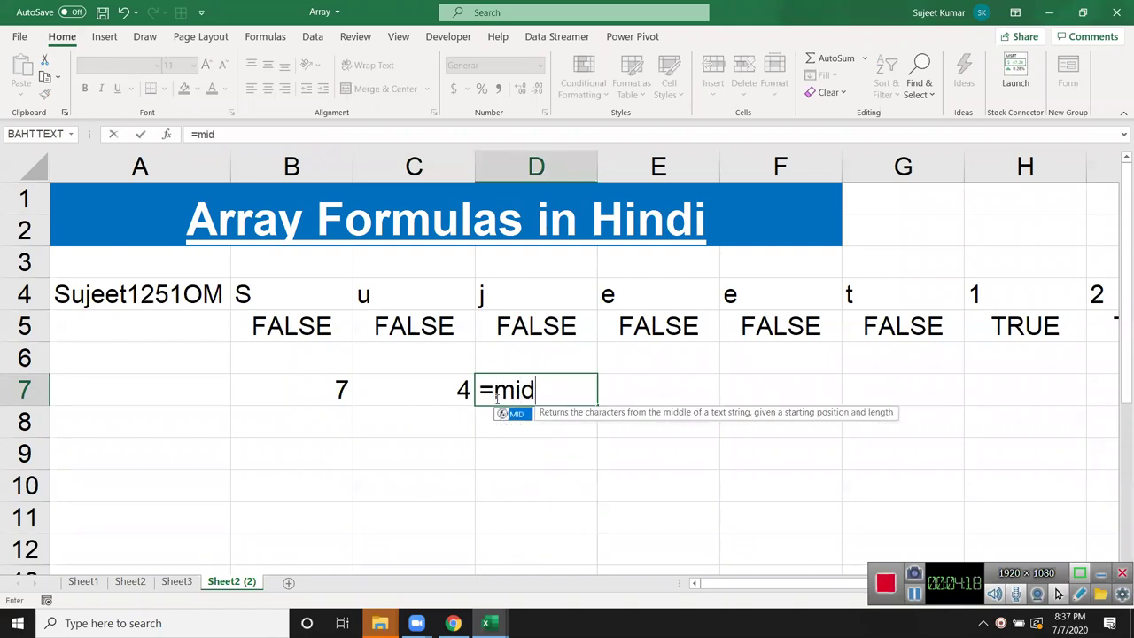
pyautogui.write('(')
pyautogui.click(189, 301)
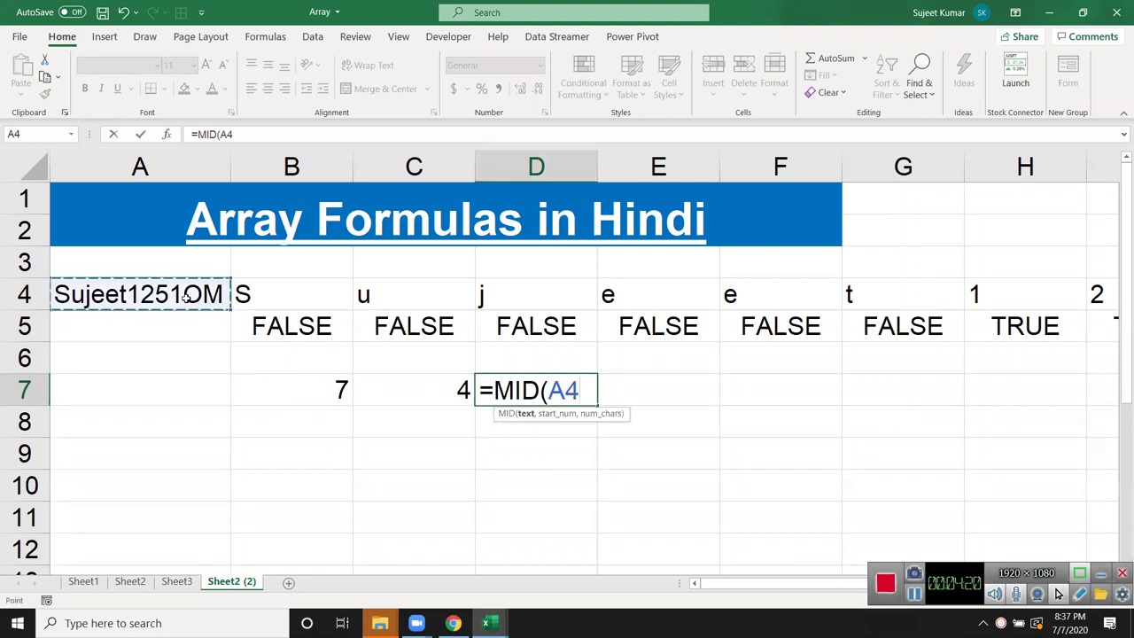
pyautogui.write(',')
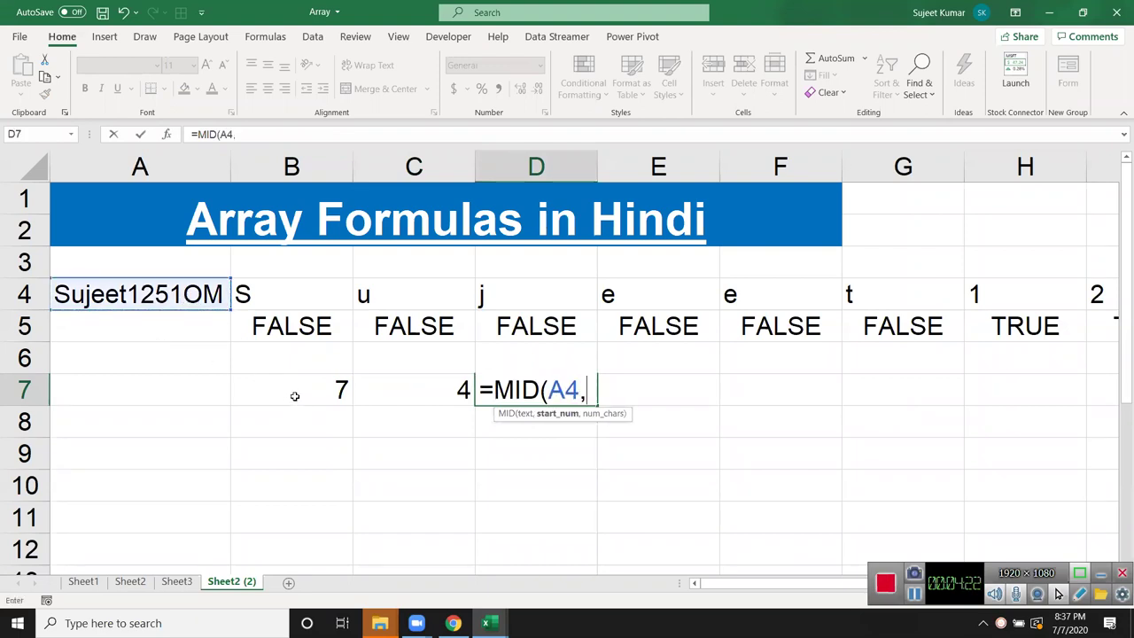
pyautogui.click(295, 396)
pyautogui.write(',')
pyautogui.click(407, 392)
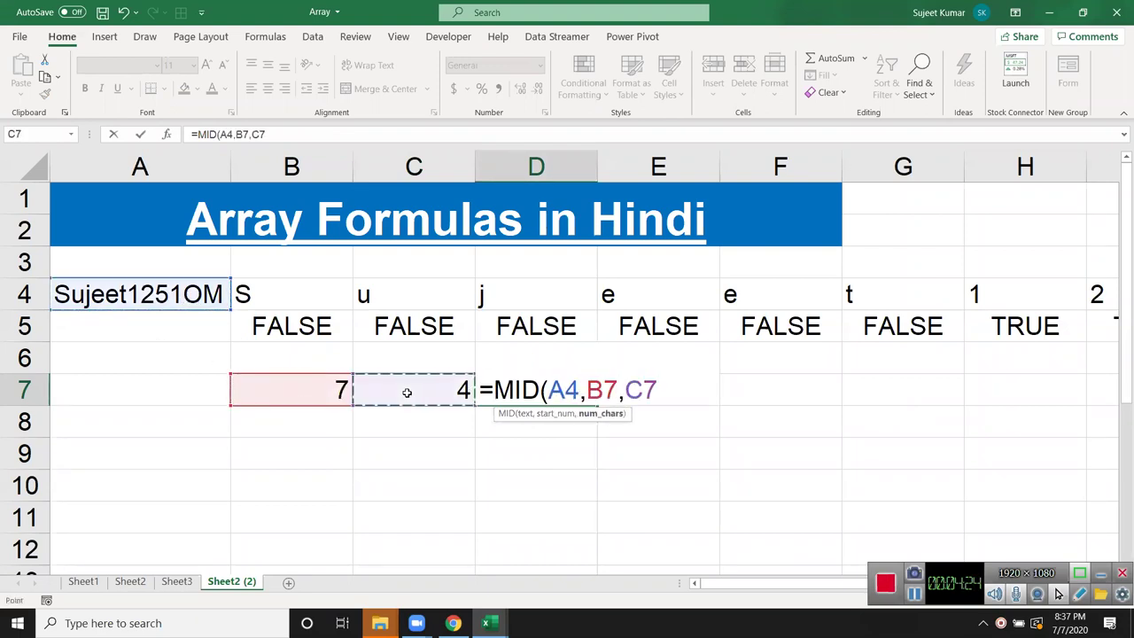
pyautogui.press('Return')
# Step: Check D7's formula and the source text in A4 unchanged, then select A6
pyautogui.click(508, 389)
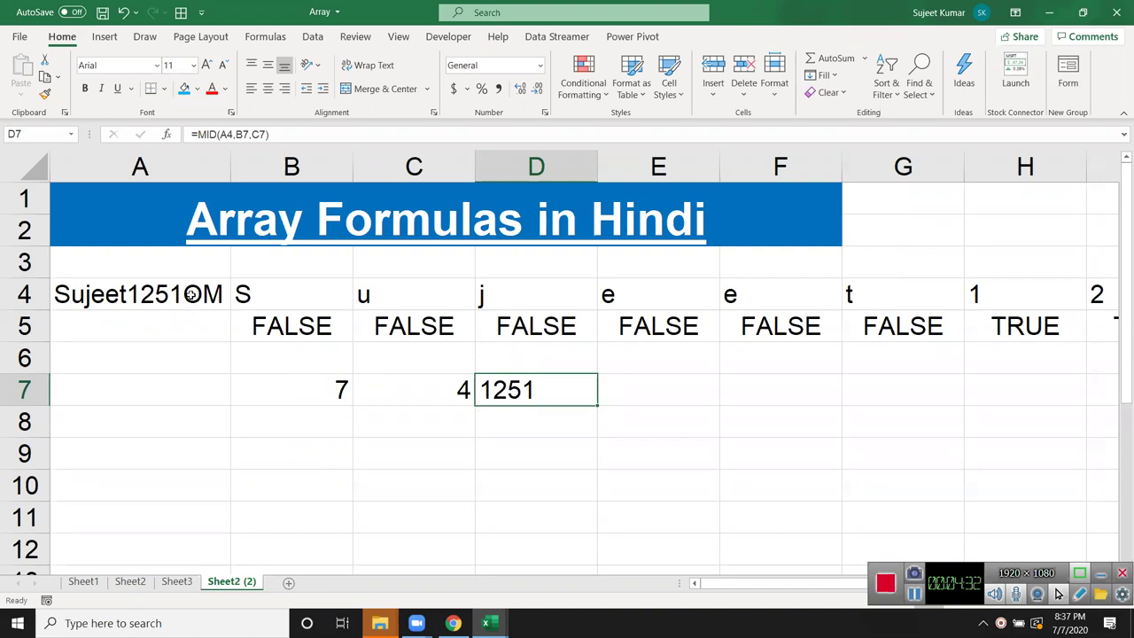
pyautogui.click(191, 295)
pyautogui.doubleClick(200, 295)
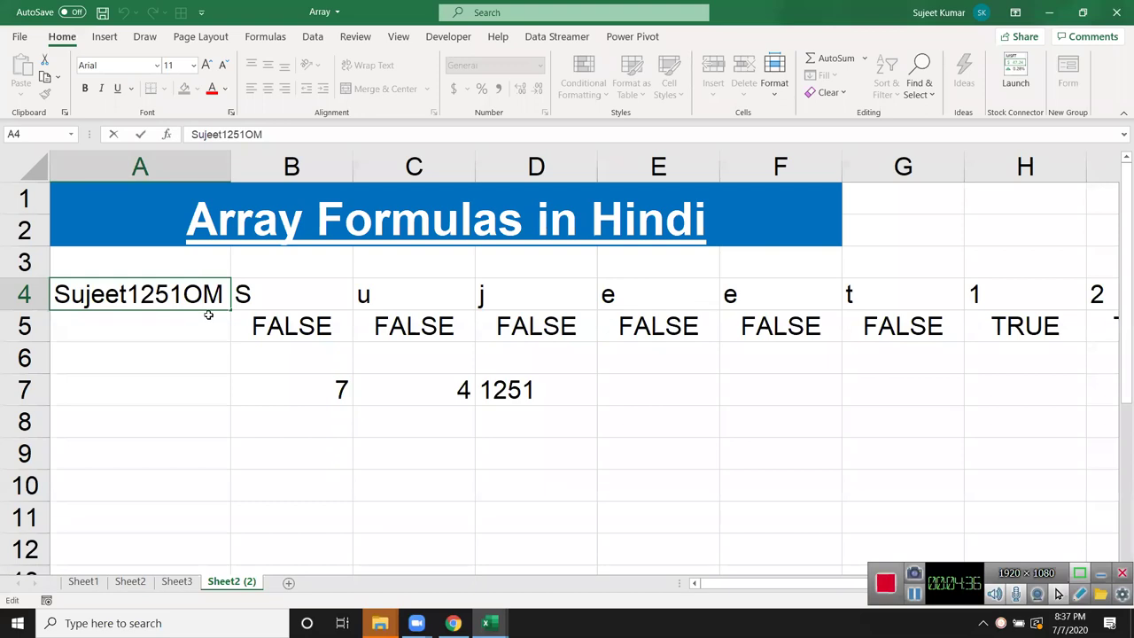
pyautogui.press('Escape')
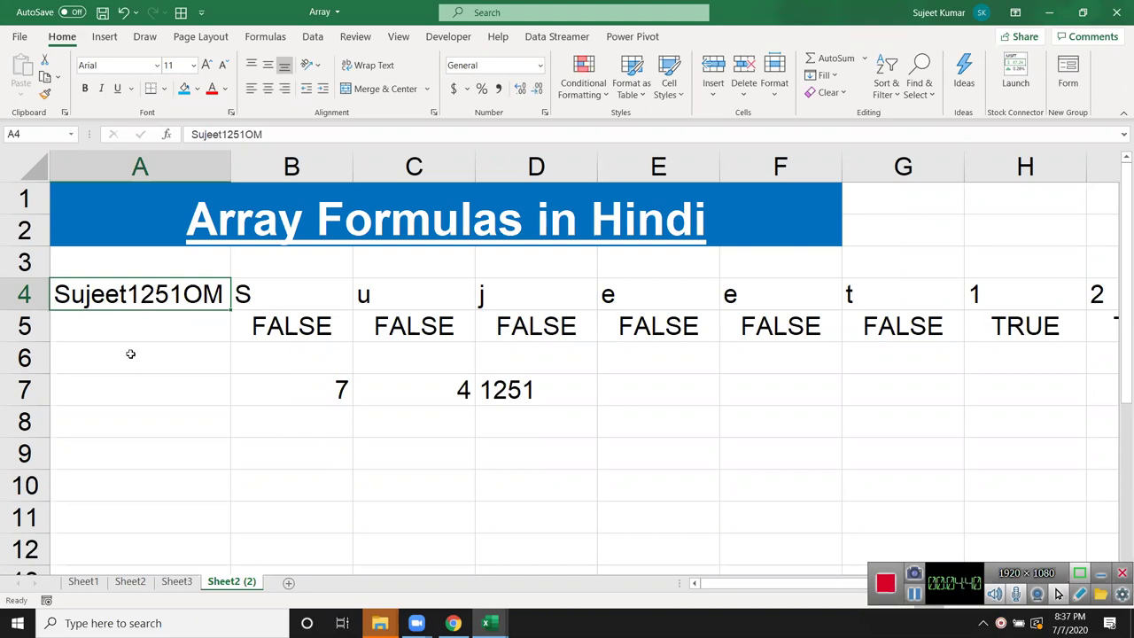
pyautogui.click(130, 355)
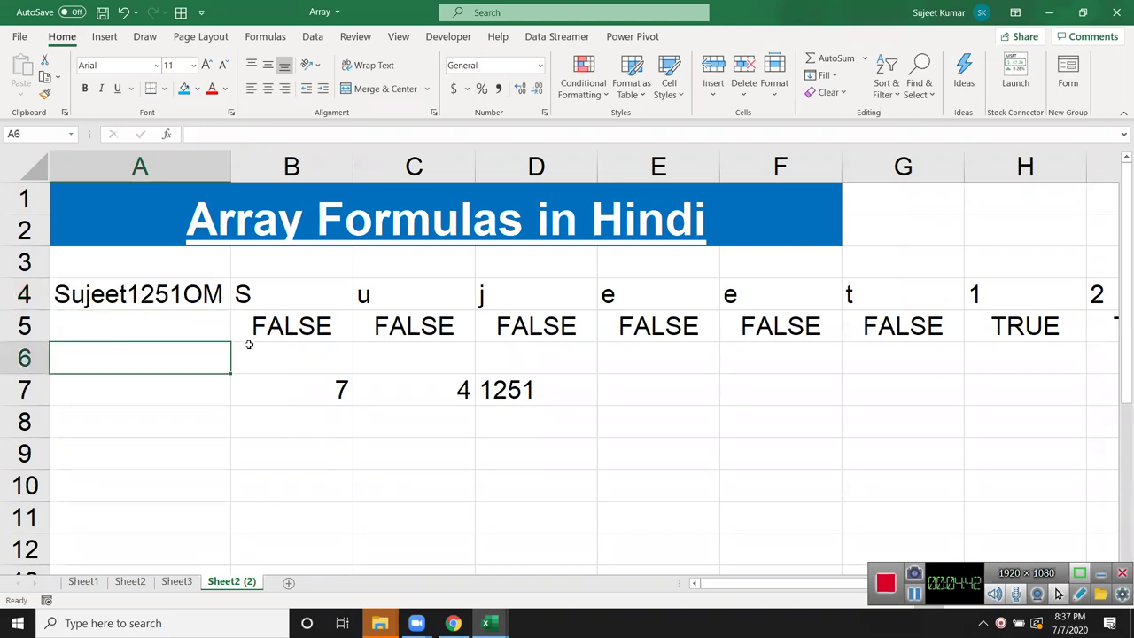
# Step: Begin A6's formula as =MATCH(TRUE,ISNUMBER(, replacing a mistakenly inserted ISNA
pyautogui.write('=')
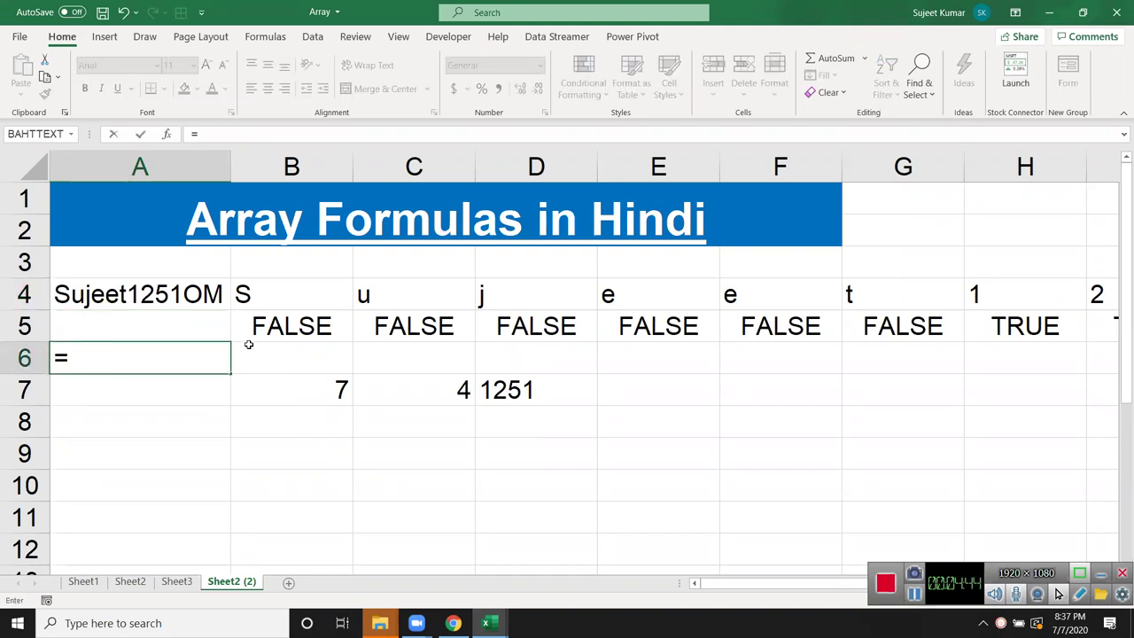
pyautogui.write('ma')
pyautogui.press('Tab')
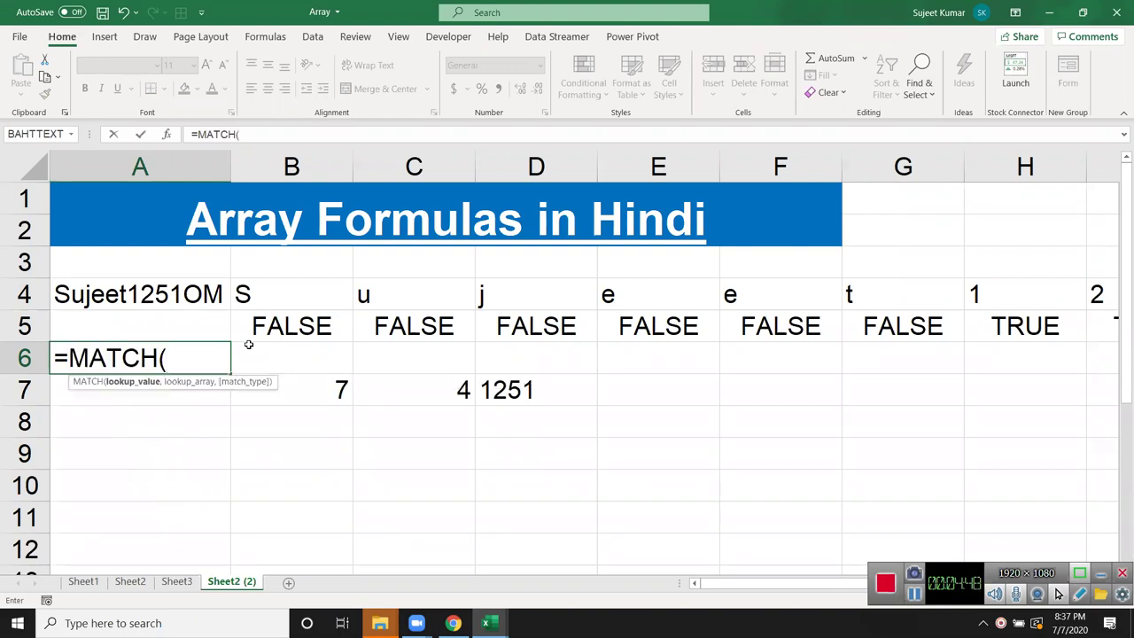
pyautogui.write('true')
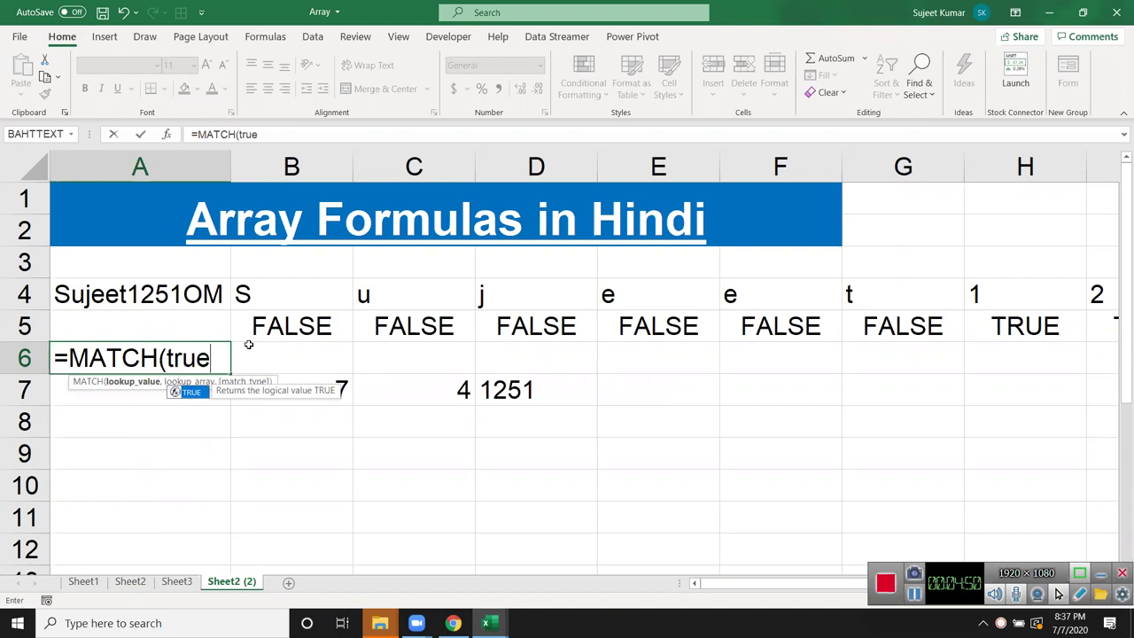
pyautogui.write(',')
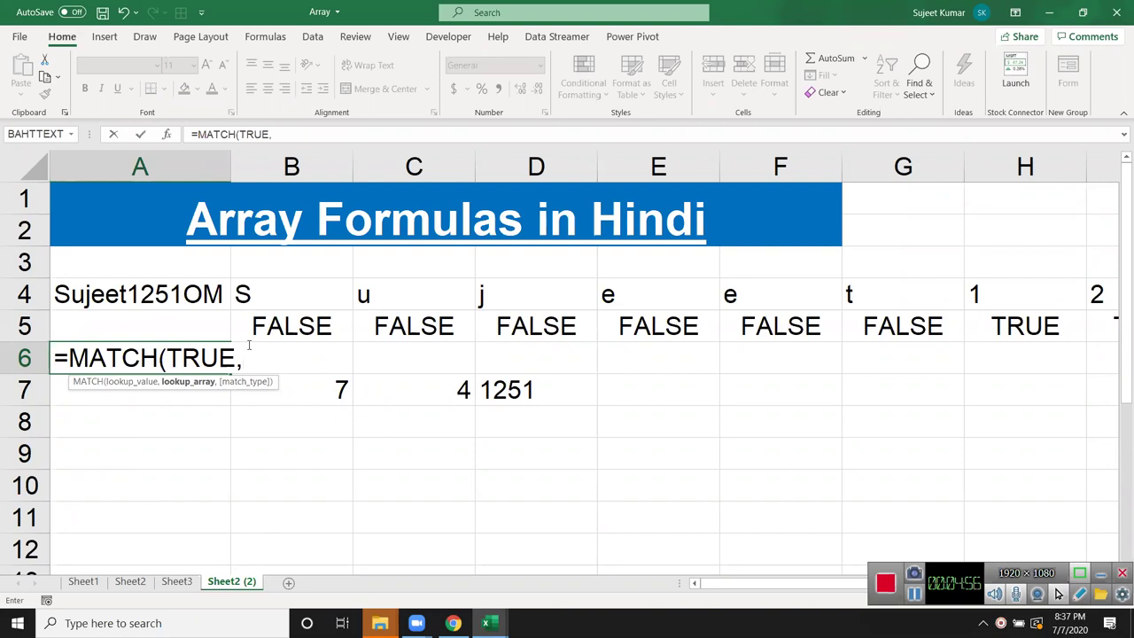
pyautogui.write('is')
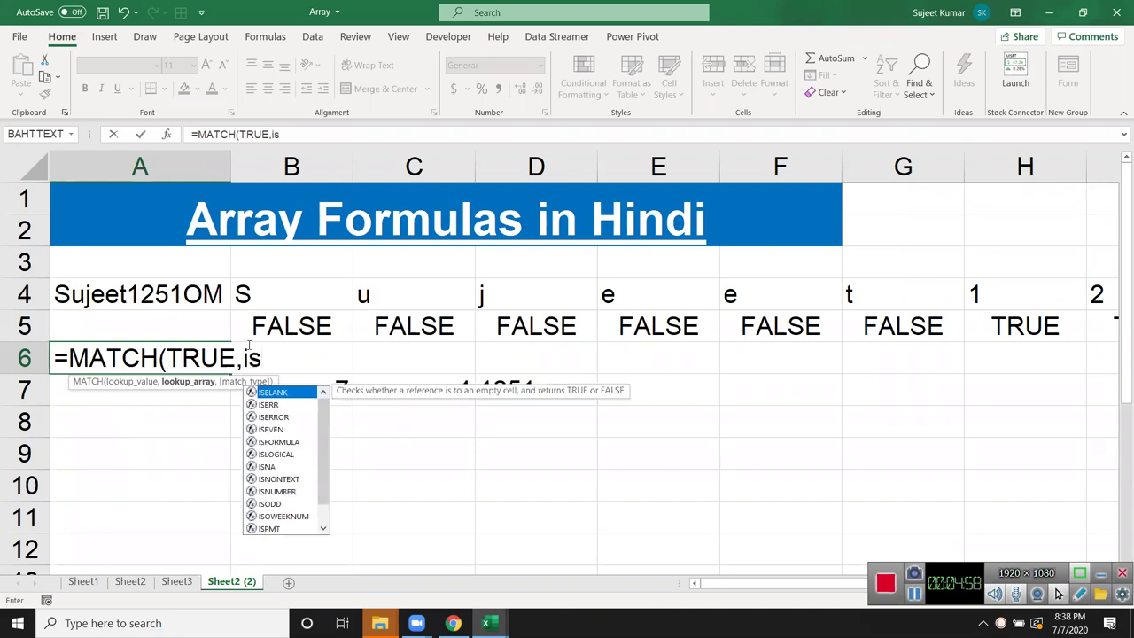
pyautogui.write('n')
pyautogui.press('Tab')
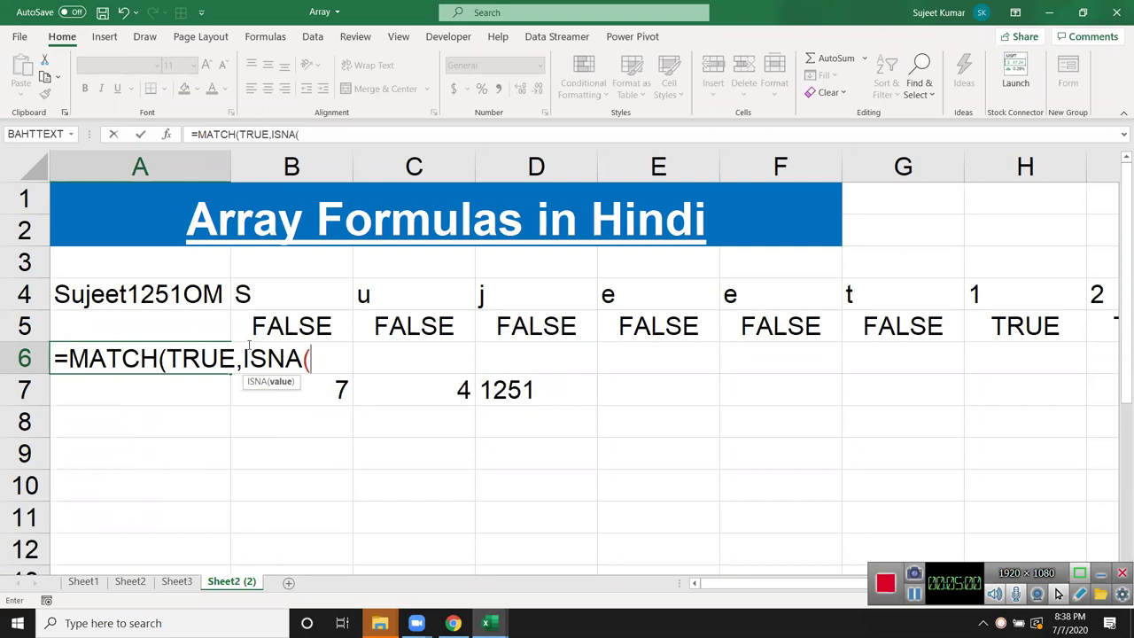
pyautogui.press('BackSpace')
pyautogui.press('BackSpace')
pyautogui.press('BackSpace')
pyautogui.write('n')
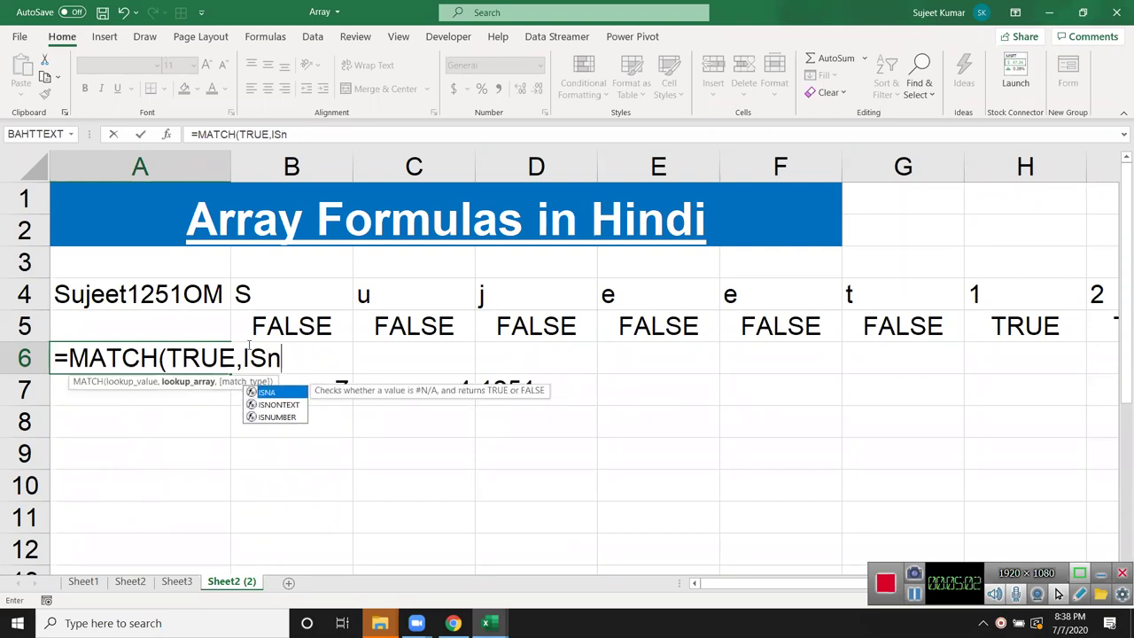
pyautogui.press('Down')
pyautogui.press('Down')
pyautogui.press('Tab')
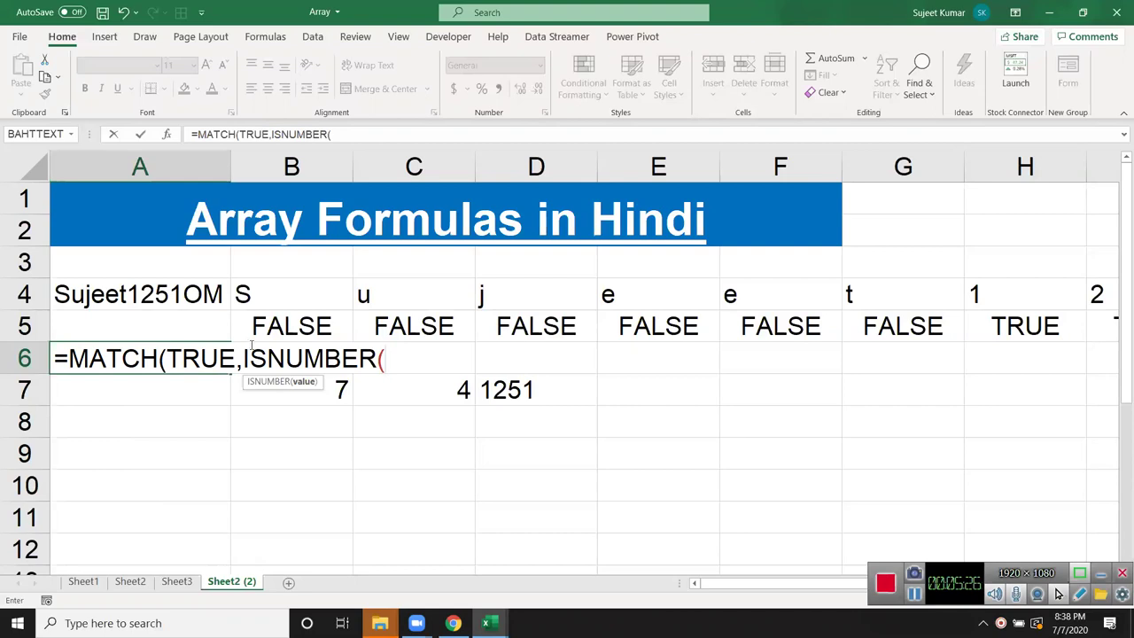
# Step: Finish it with MID(A4,COLUMN(1:1),1)*1),0) and commit as an array formula returning 7
pyautogui.write('mid')
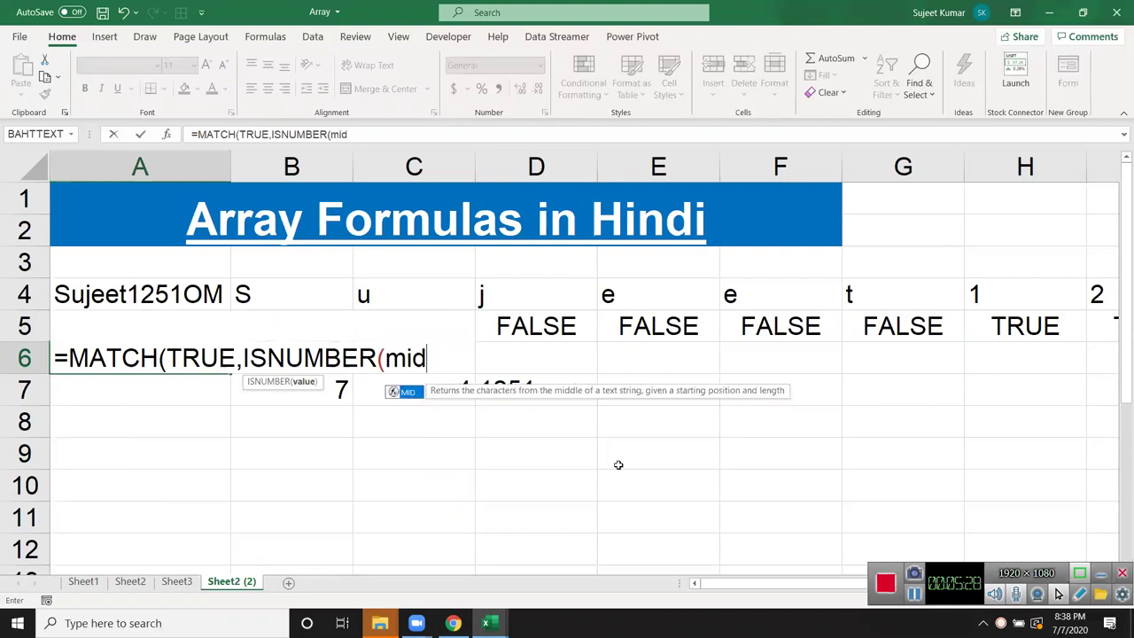
pyautogui.press('Tab')
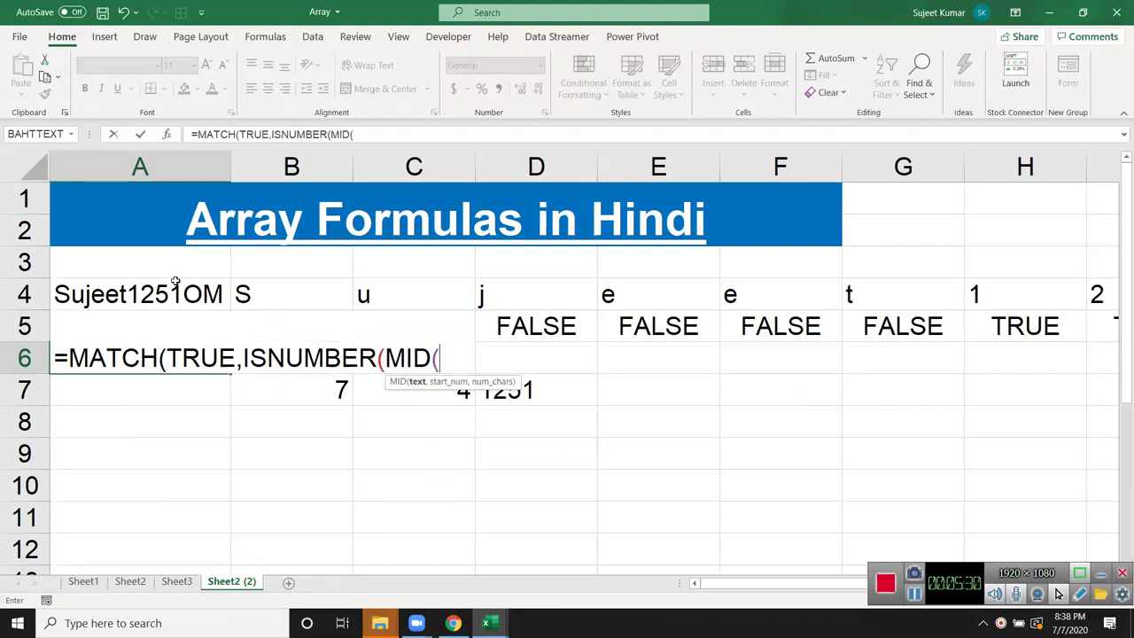
pyautogui.click(168, 292)
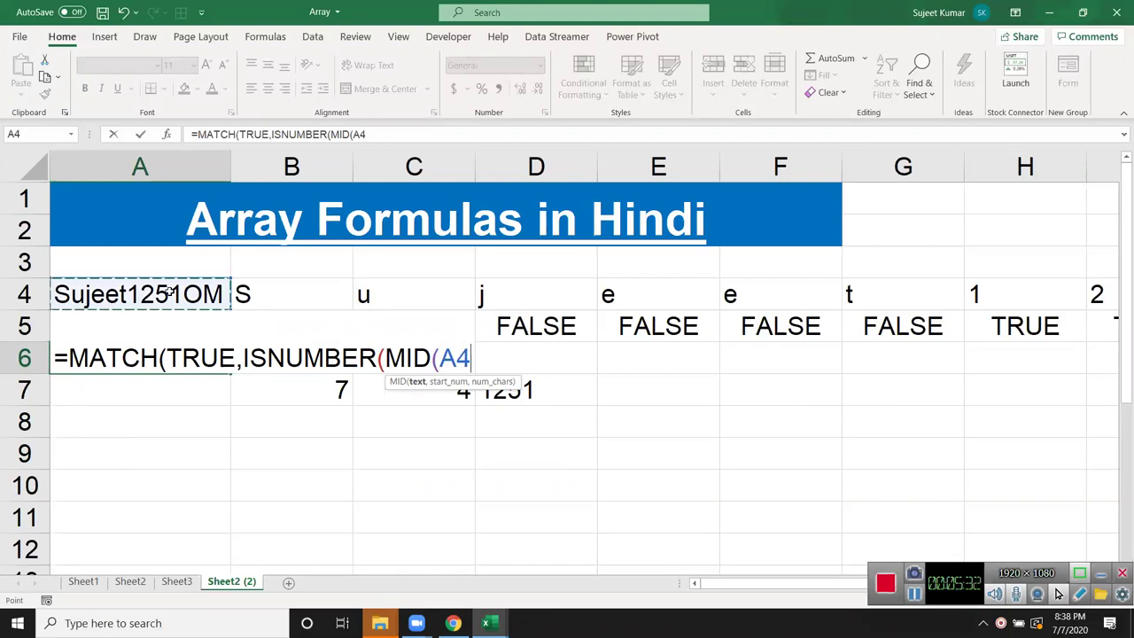
pyautogui.write(',')
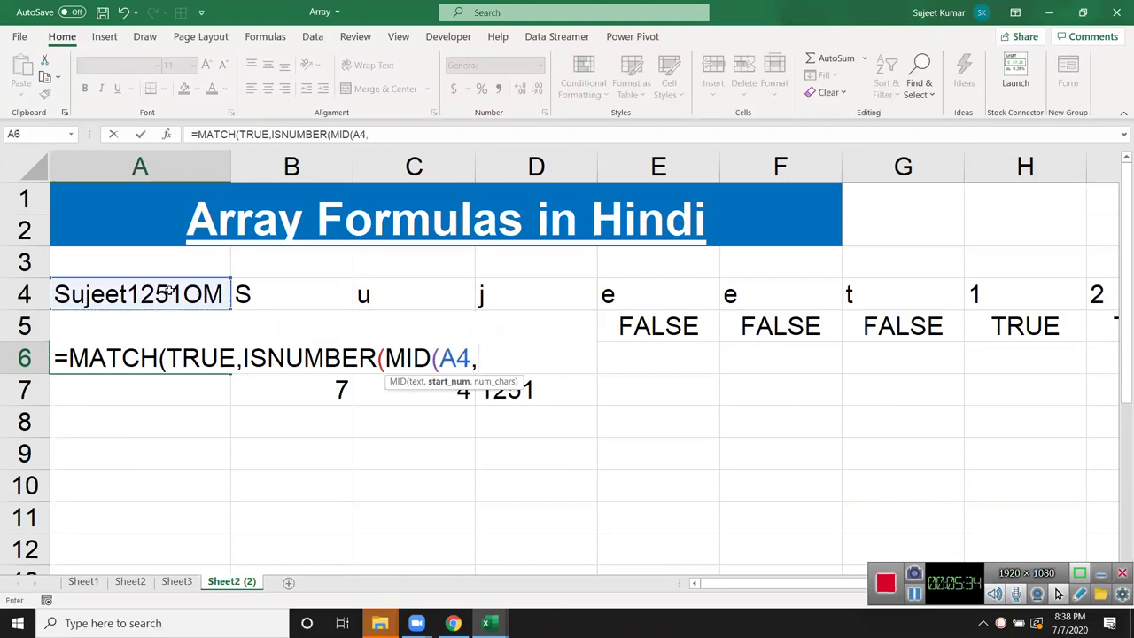
pyautogui.write('col')
pyautogui.press('Tab')
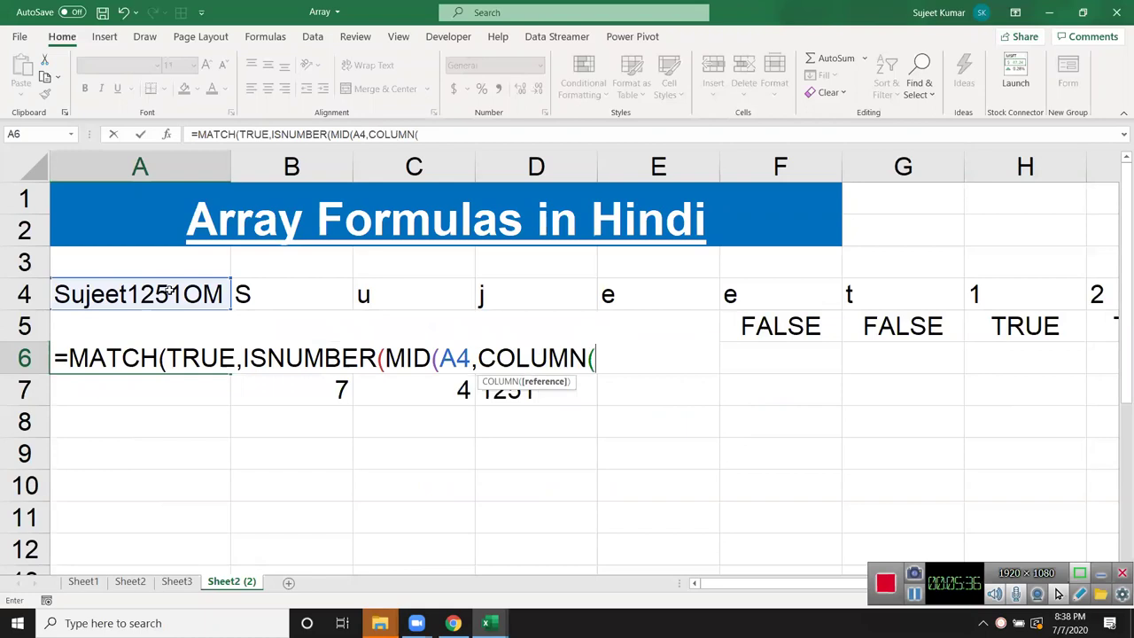
pyautogui.write('1')
pyautogui.write(':1')
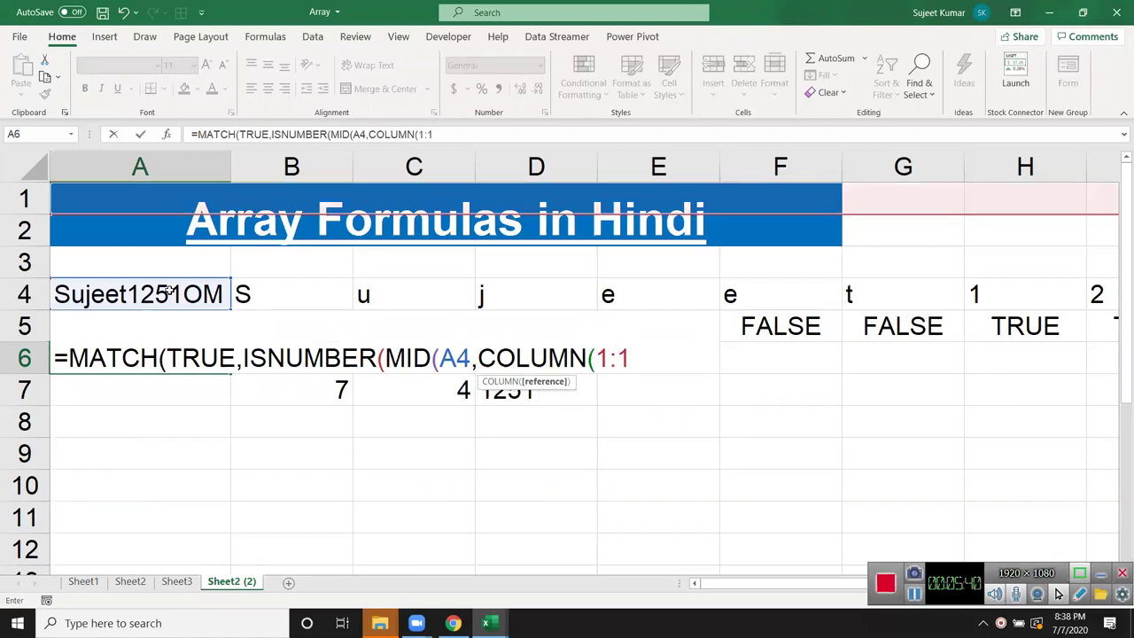
pyautogui.write(')')
pyautogui.write(',1)')
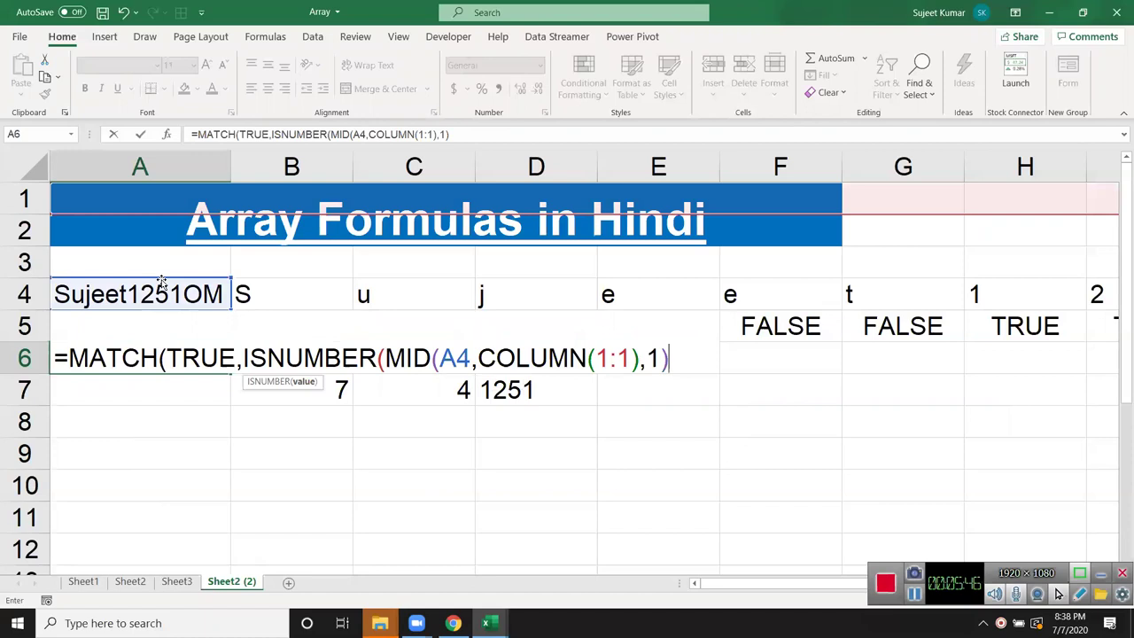
pyautogui.write('*1')
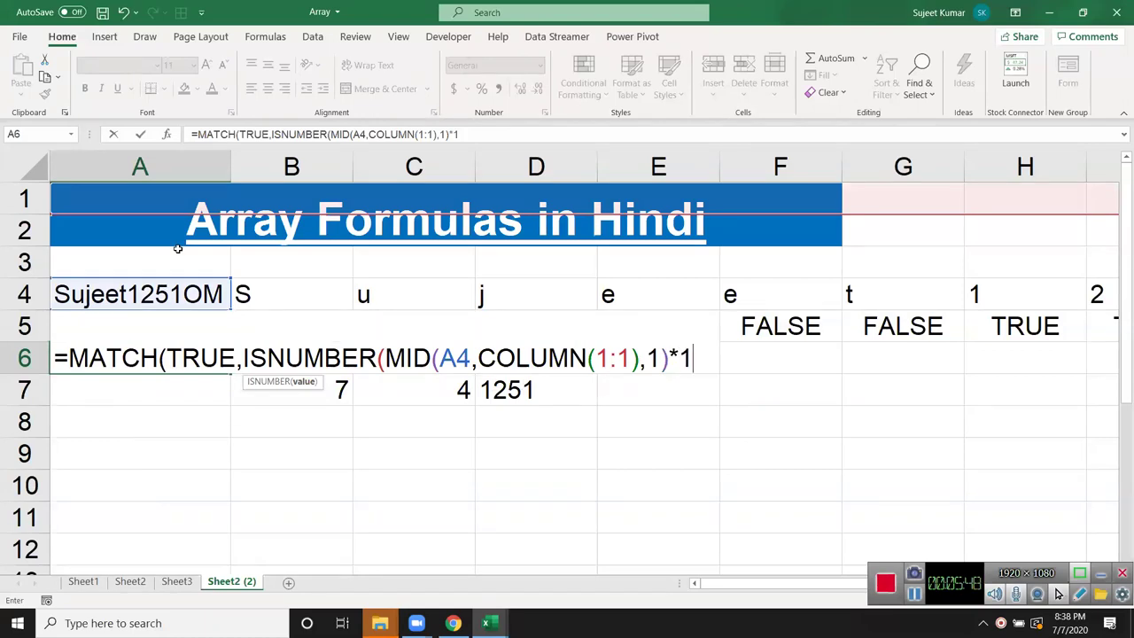
pyautogui.write(')')
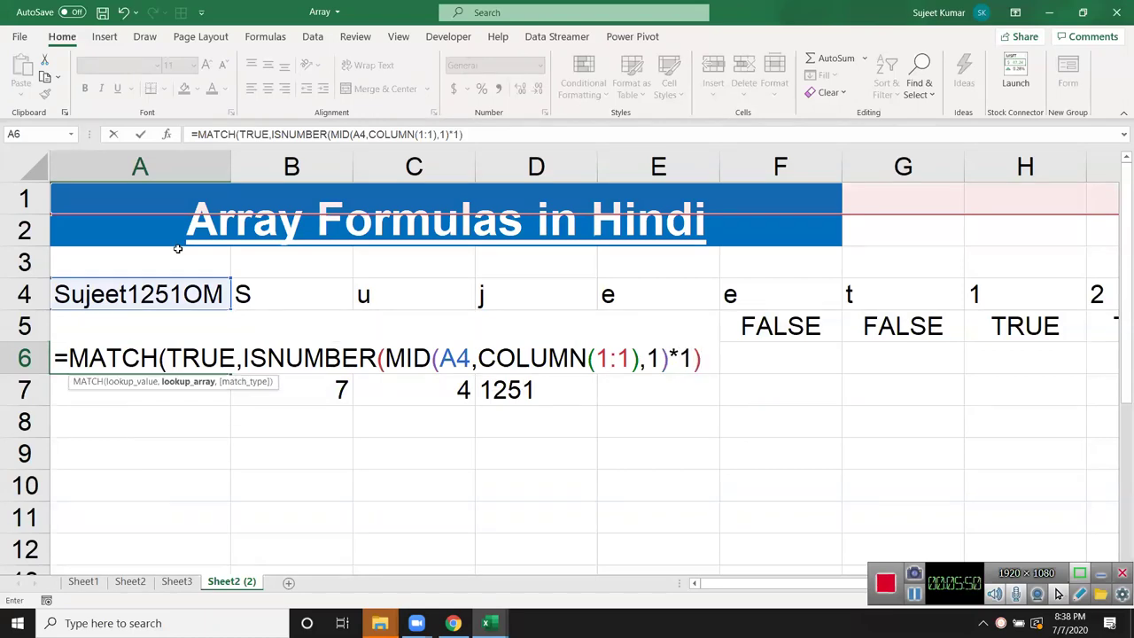
pyautogui.write(',0')
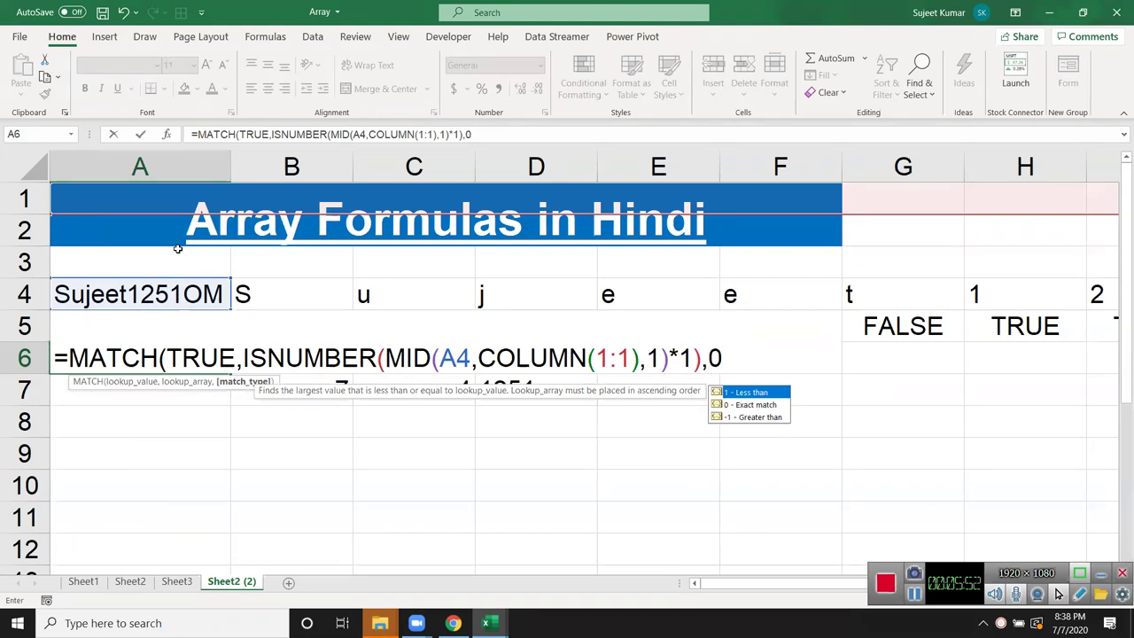
pyautogui.write(')')
pyautogui.hotkey('ctrl', 'shift', 'Return')
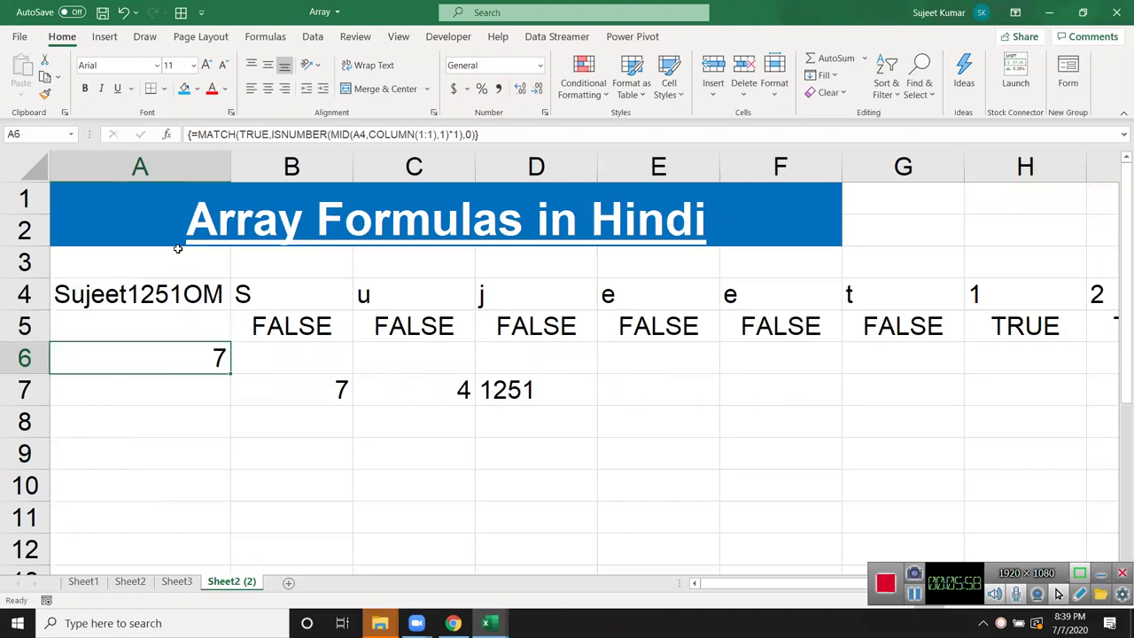
pyautogui.press('Down')
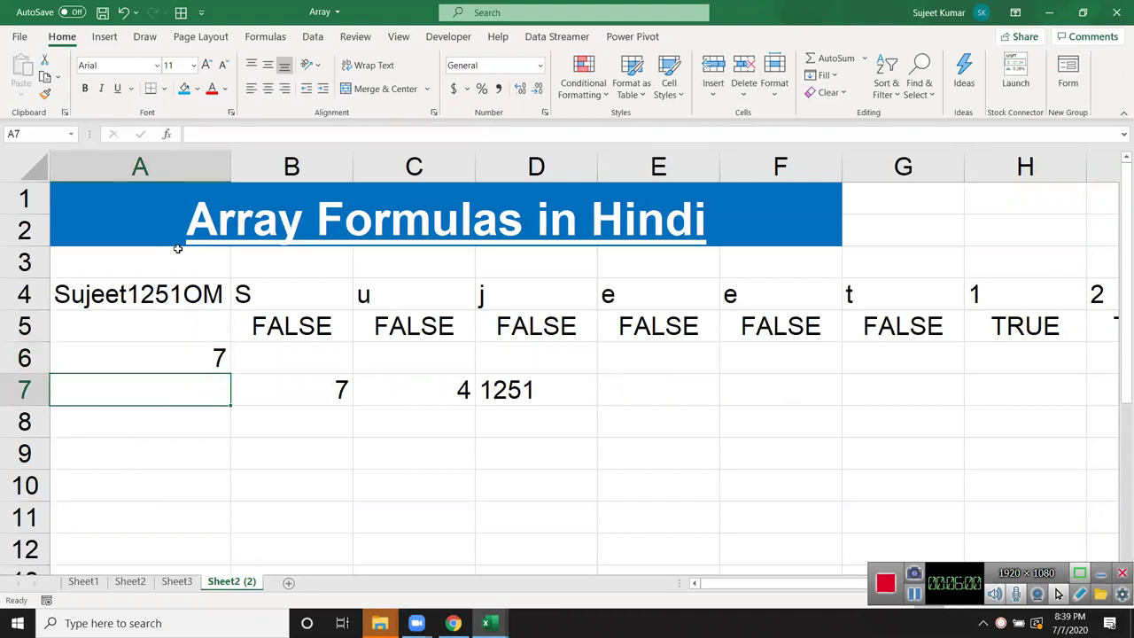
pyautogui.write('=cou')
pyautogui.press('Down')
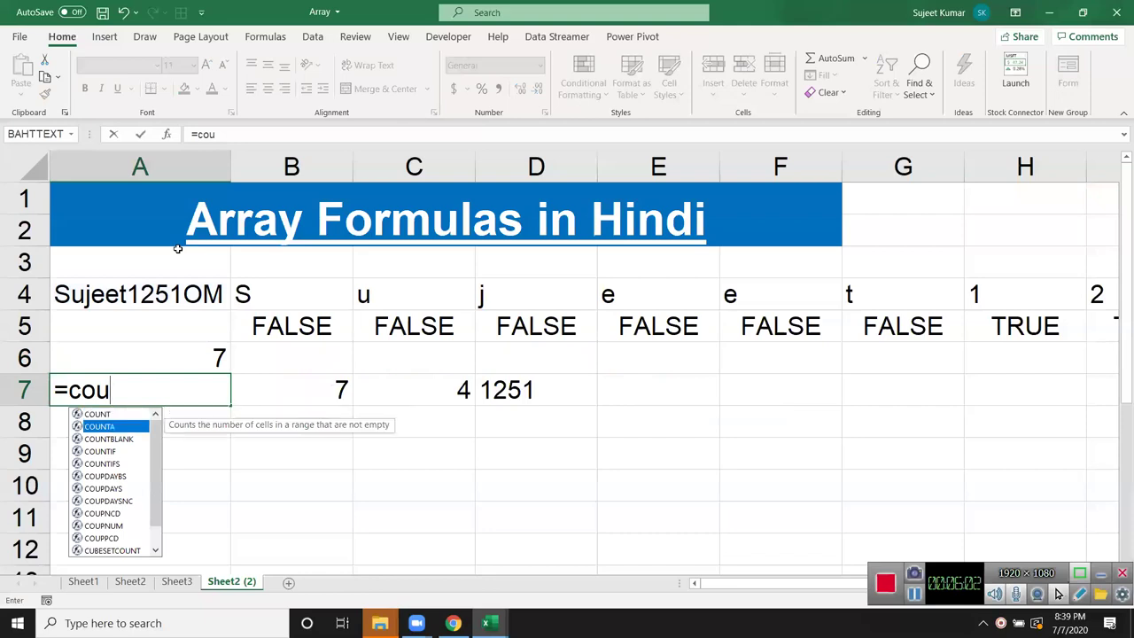
pyautogui.press('Down')
pyautogui.press('Down')
pyautogui.press('Escape')
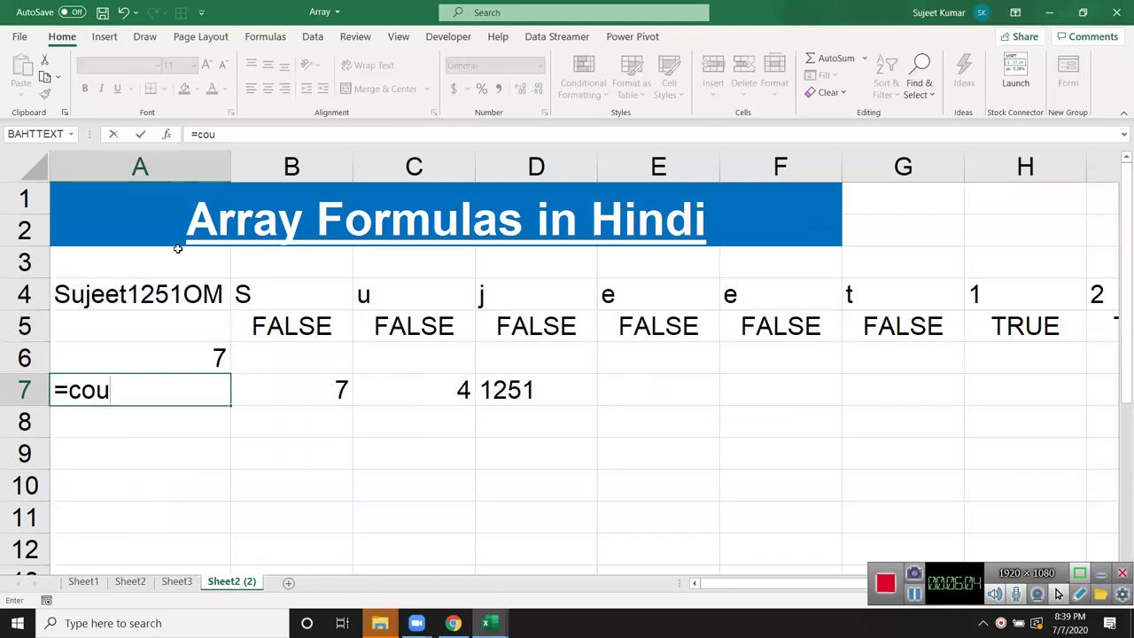
pyautogui.press('BackSpace')
pyautogui.press('BackSpace')
pyautogui.press('BackSpace')
pyautogui.write('cou')
pyautogui.press('Down')
pyautogui.press('Down')
pyautogui.press('Down')
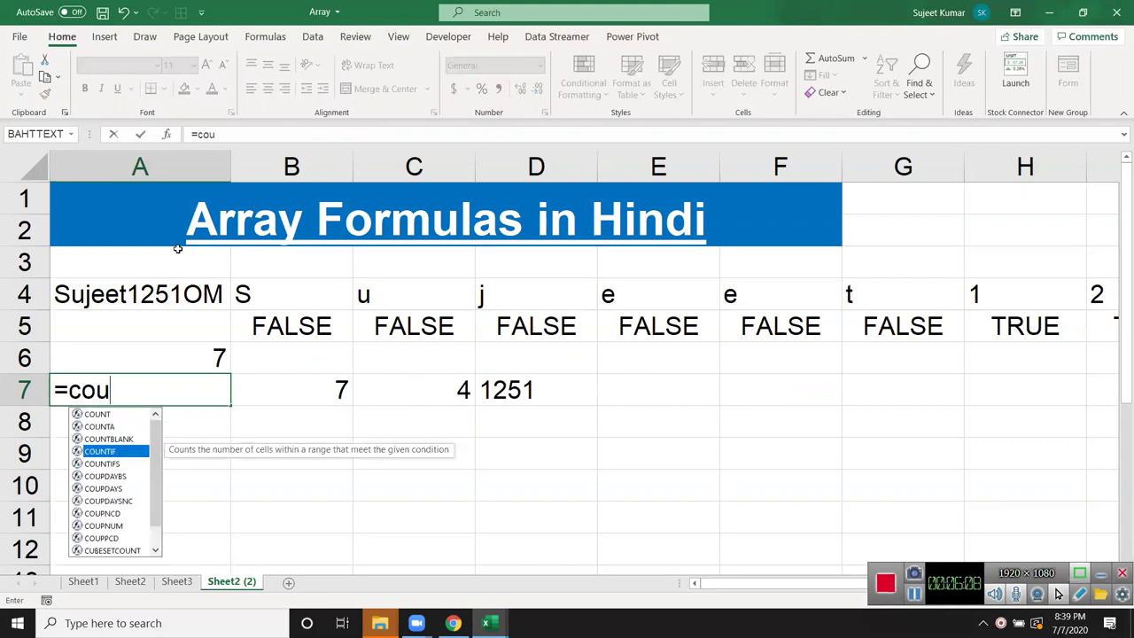
pyautogui.press('Tab')
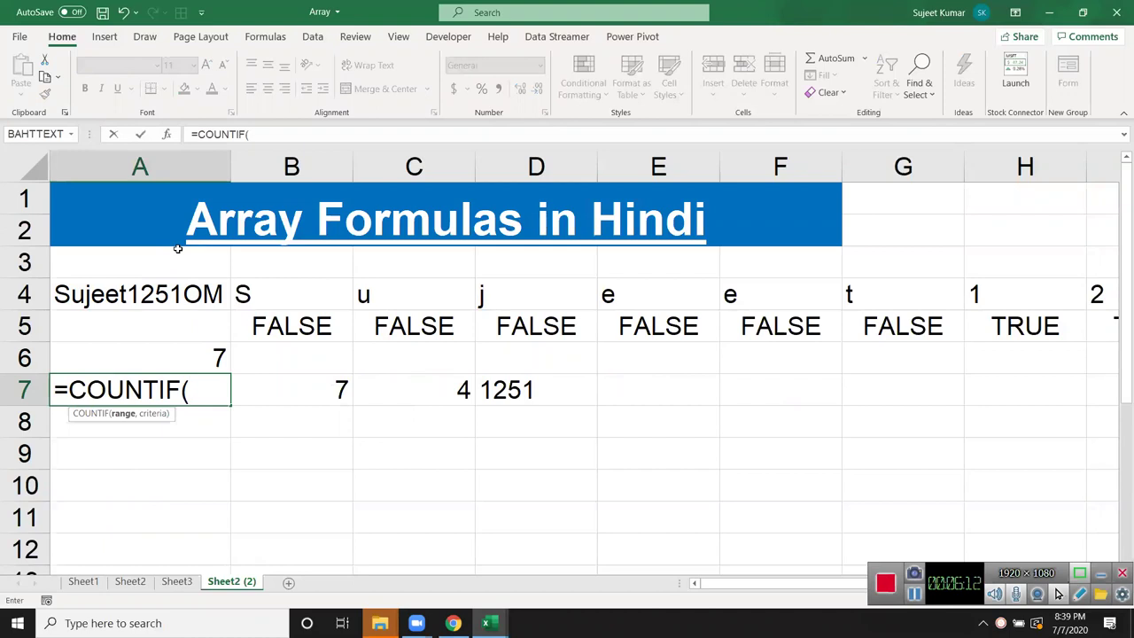
pyautogui.write('isn')
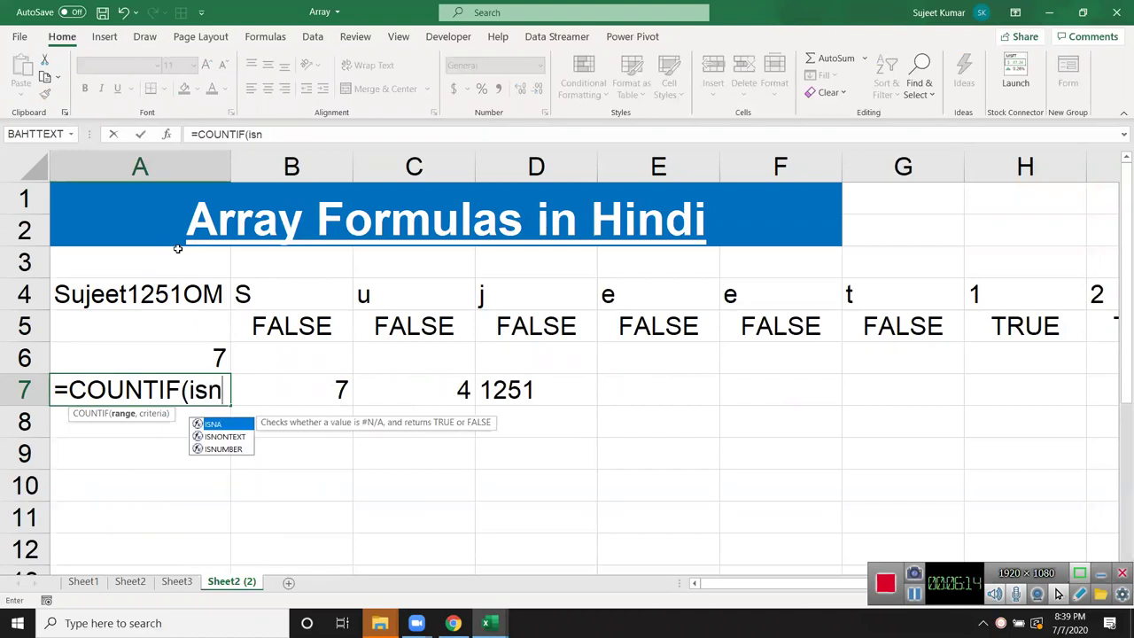
pyautogui.press('Down')
pyautogui.press('Down')
pyautogui.press('Tab')
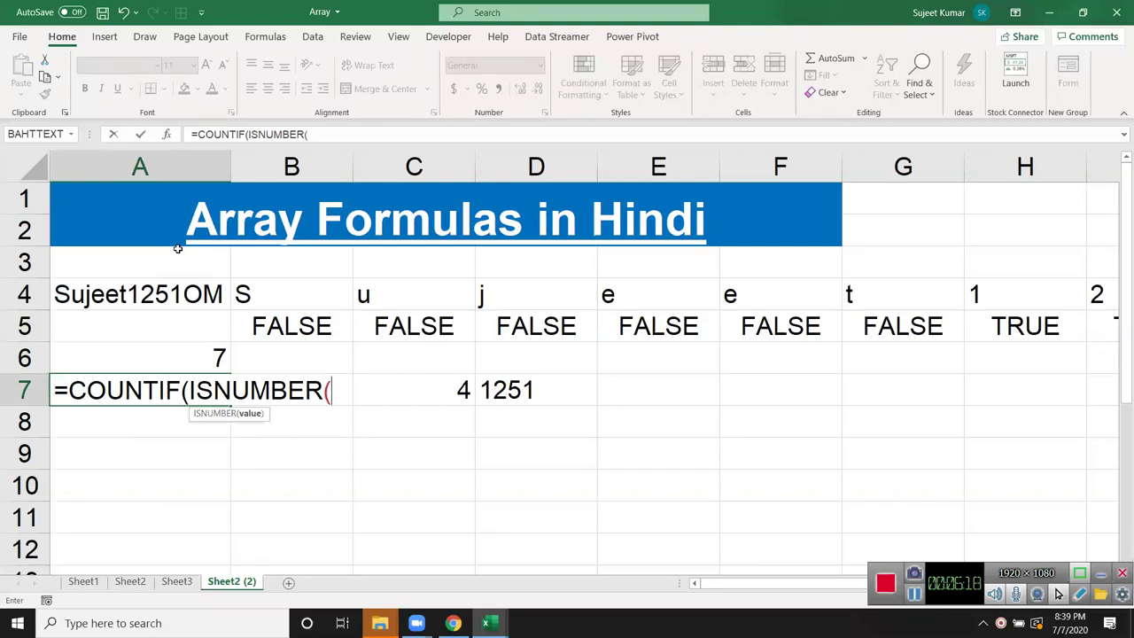
pyautogui.write('mmid')
pyautogui.press('Tab')
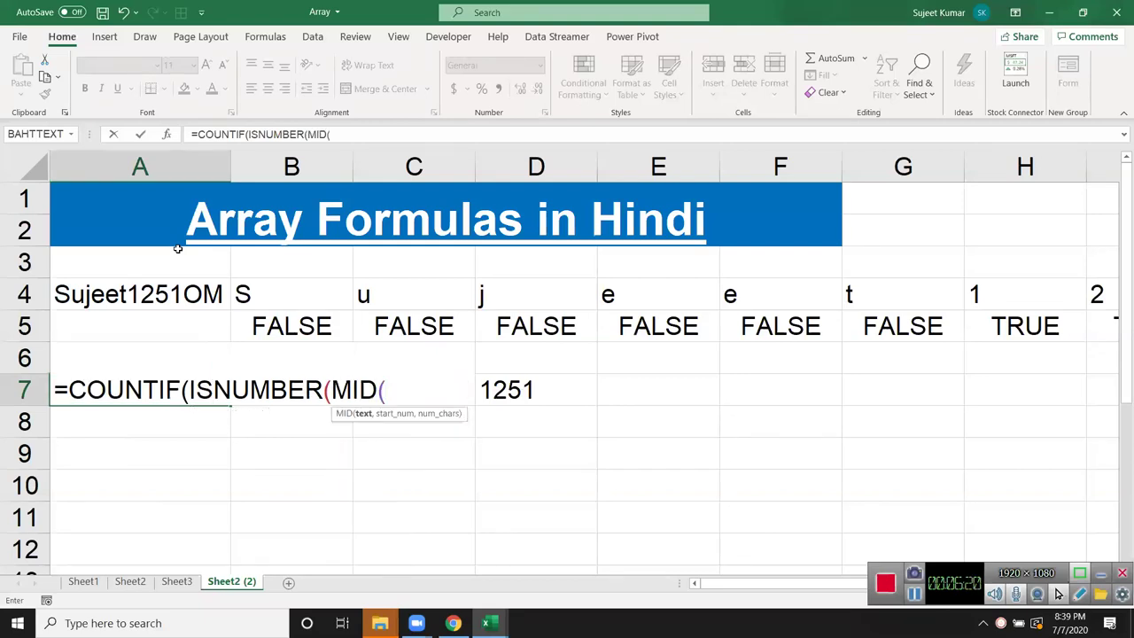
pyautogui.press('Up')
pyautogui.press('Up')
pyautogui.press('Up')
pyautogui.write(',')
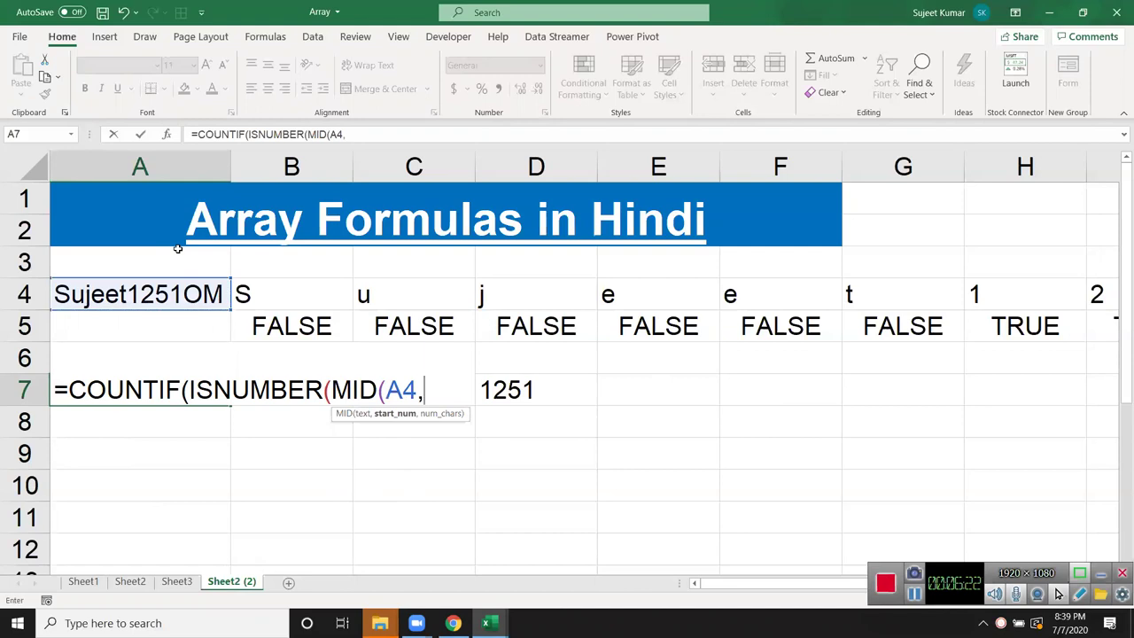
pyautogui.write('col')
pyautogui.press('Tab')
pyautogui.write('2')
pyautogui.press('BackSpace')
pyautogui.write('1:1')
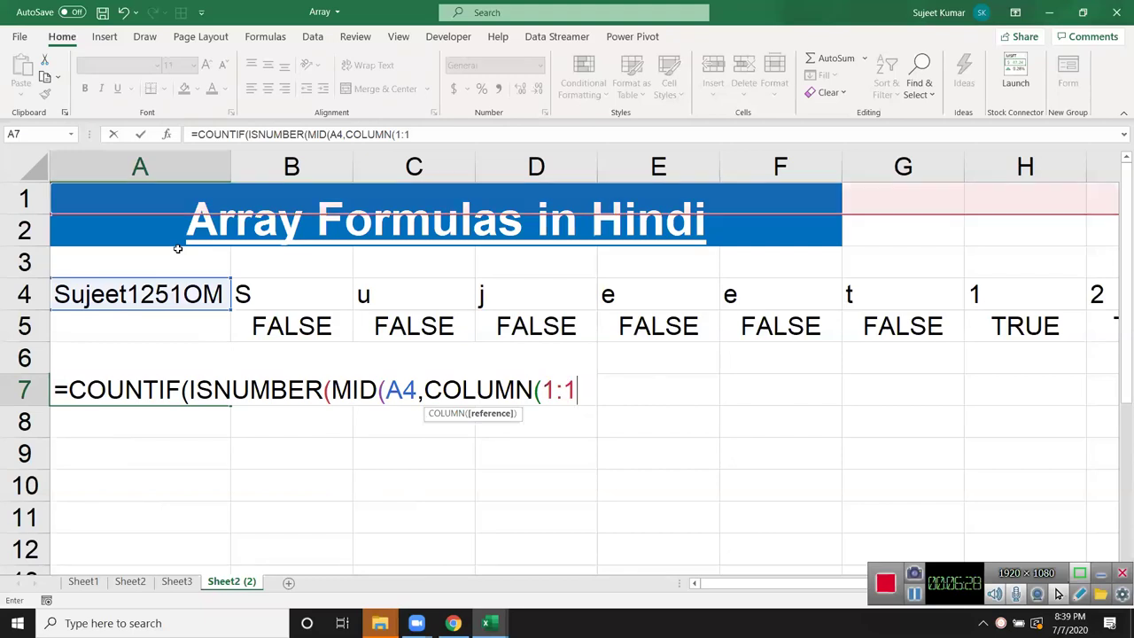
pyautogui.write('),1)*1)')
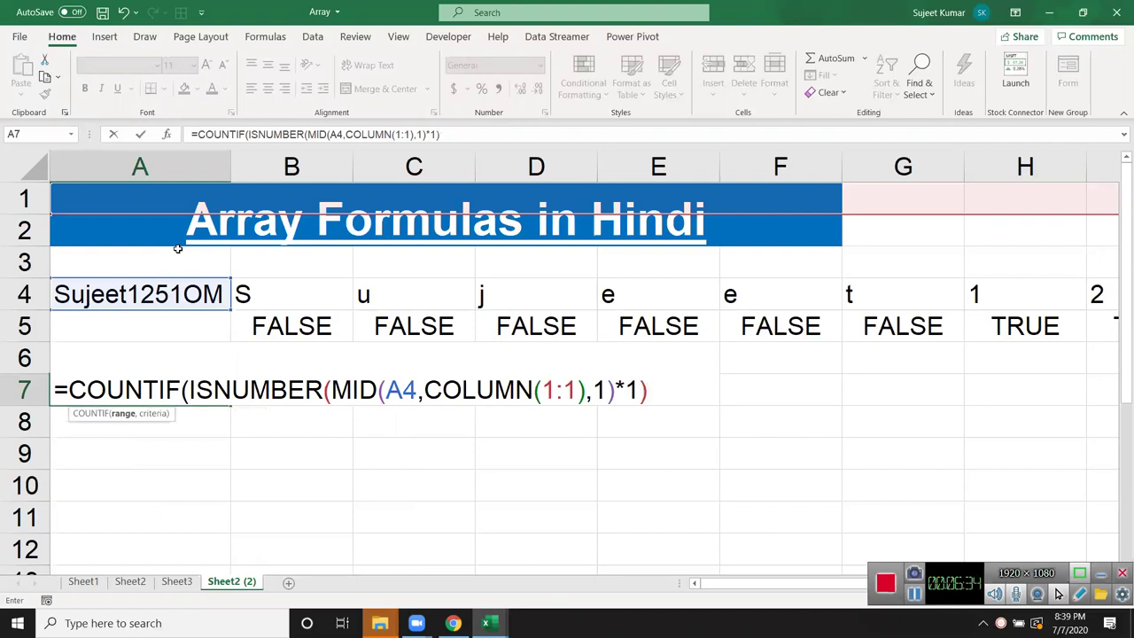
pyautogui.write(',')
pyautogui.write('true')
pyautogui.press('Tab')
pyautogui.write(')')
pyautogui.press('Return')
pyautogui.press('Return')
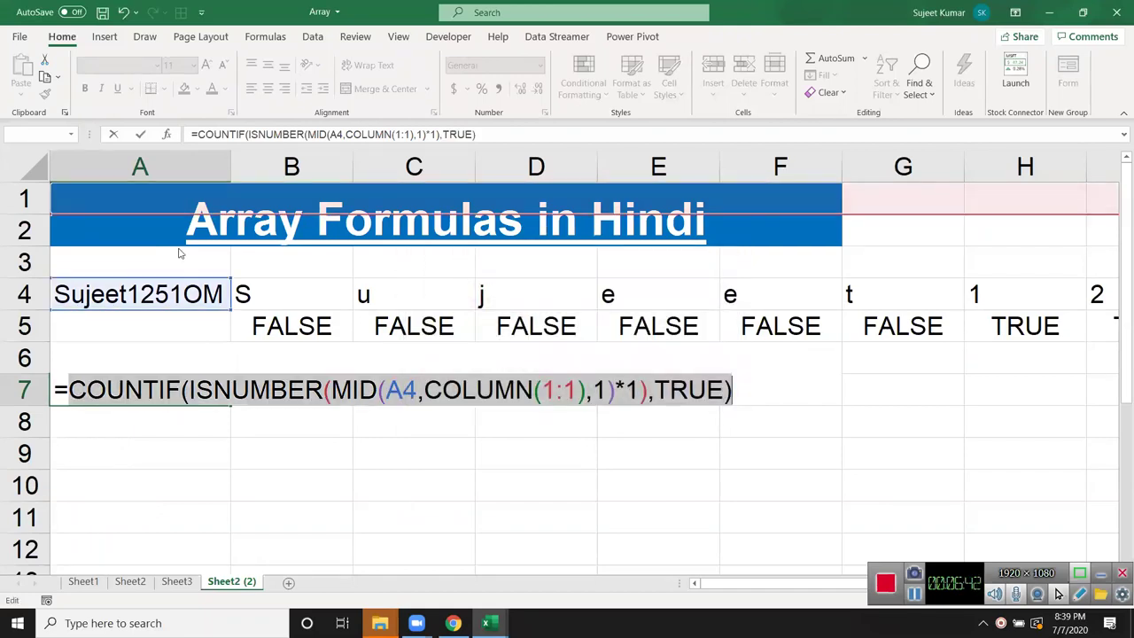
pyautogui.press('Return')
pyautogui.press('Return')
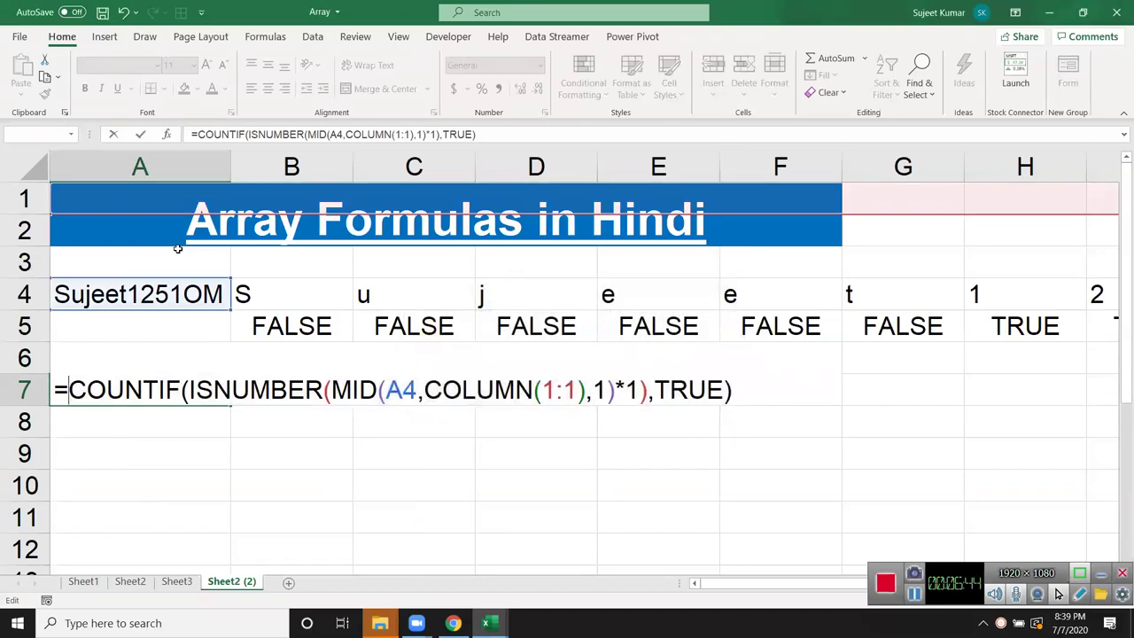
pyautogui.press('Right')
pyautogui.press('Right')
pyautogui.press('Right')
pyautogui.press('Right')
pyautogui.press('Right')
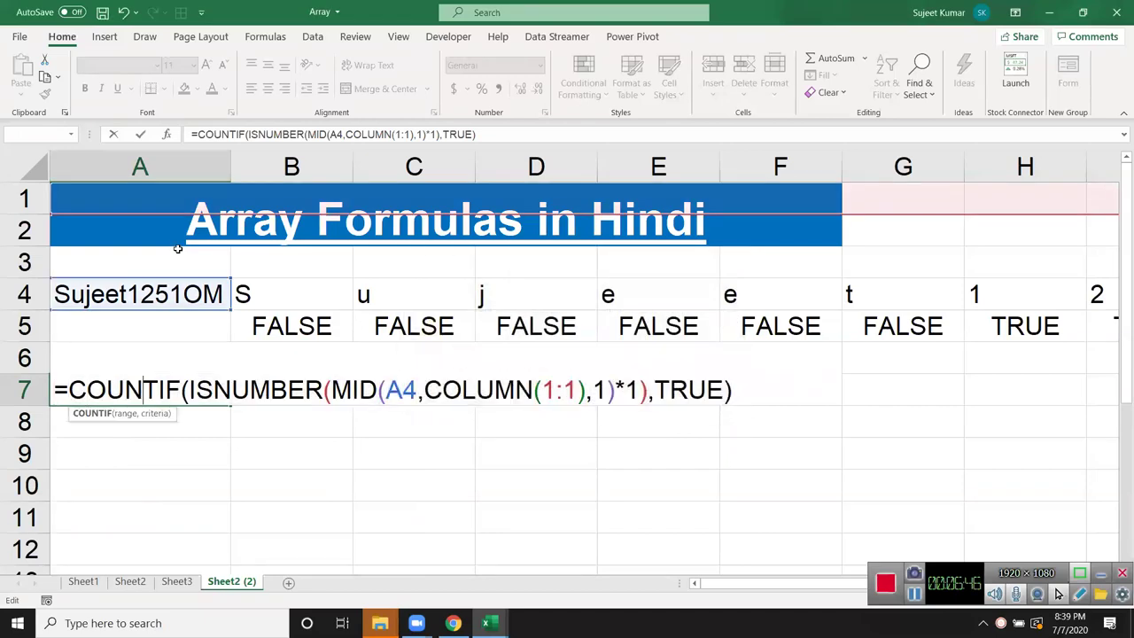
pyautogui.press('Right')
pyautogui.press('Right')
pyautogui.press('Right')
pyautogui.press('Right')
pyautogui.press('Right')
pyautogui.press('Right')
pyautogui.press('Right')
pyautogui.press('Right')
pyautogui.press('Right')
pyautogui.press('Right')
pyautogui.press('Right')
pyautogui.press('Right')
pyautogui.press('Right')
pyautogui.press('Right')
pyautogui.press('Right')
pyautogui.press('Right')
pyautogui.press('Right')
pyautogui.press('Right')
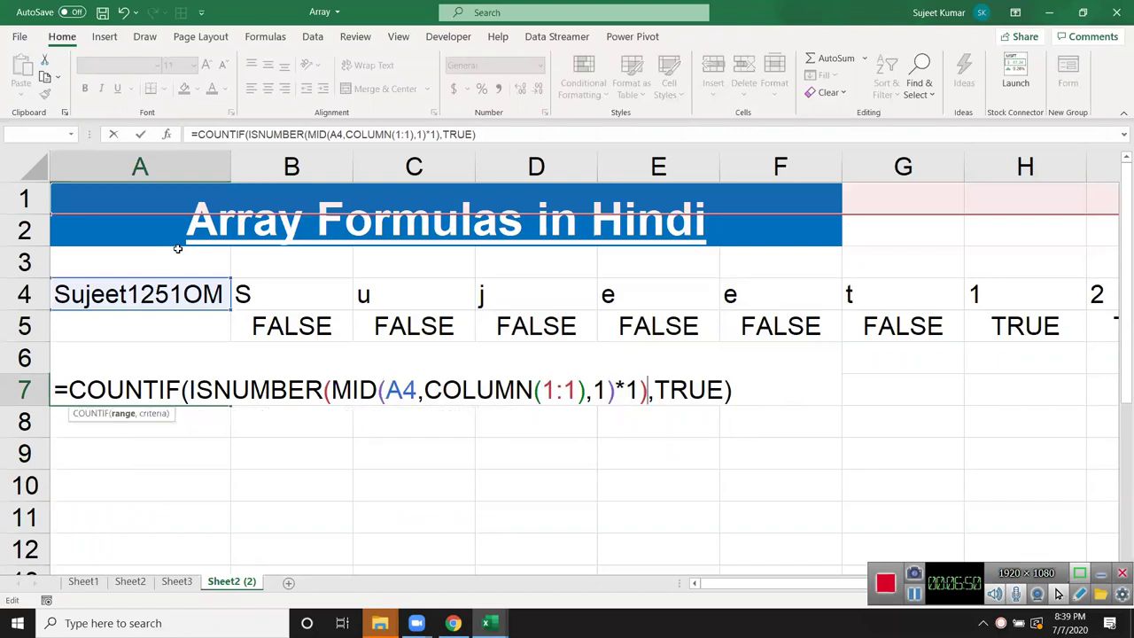
pyautogui.press('Escape')
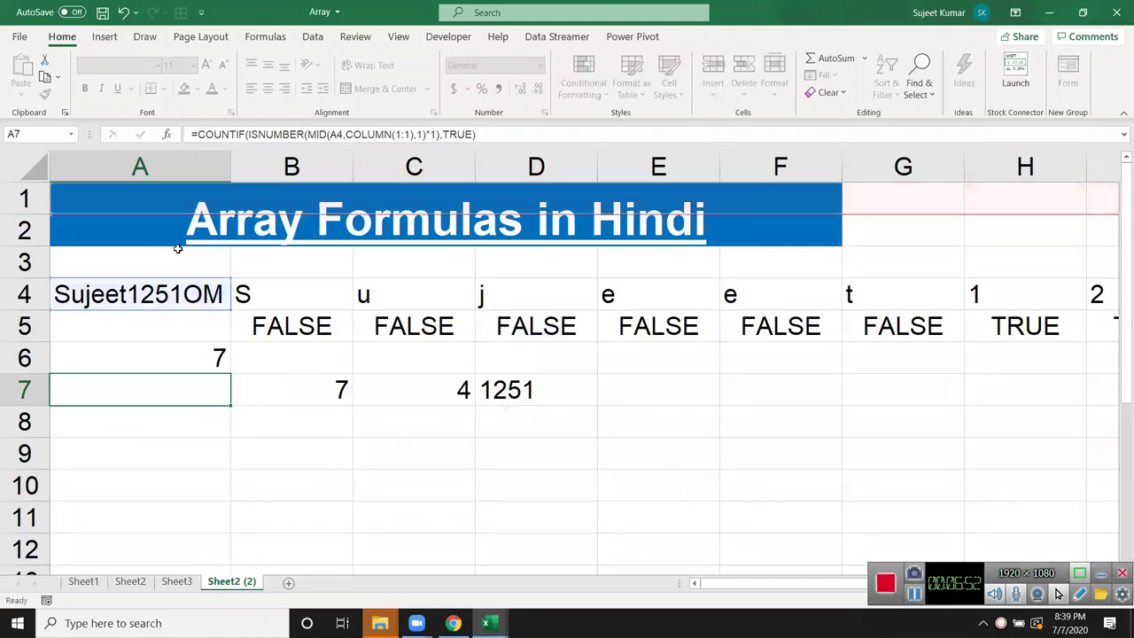
pyautogui.press('Up')
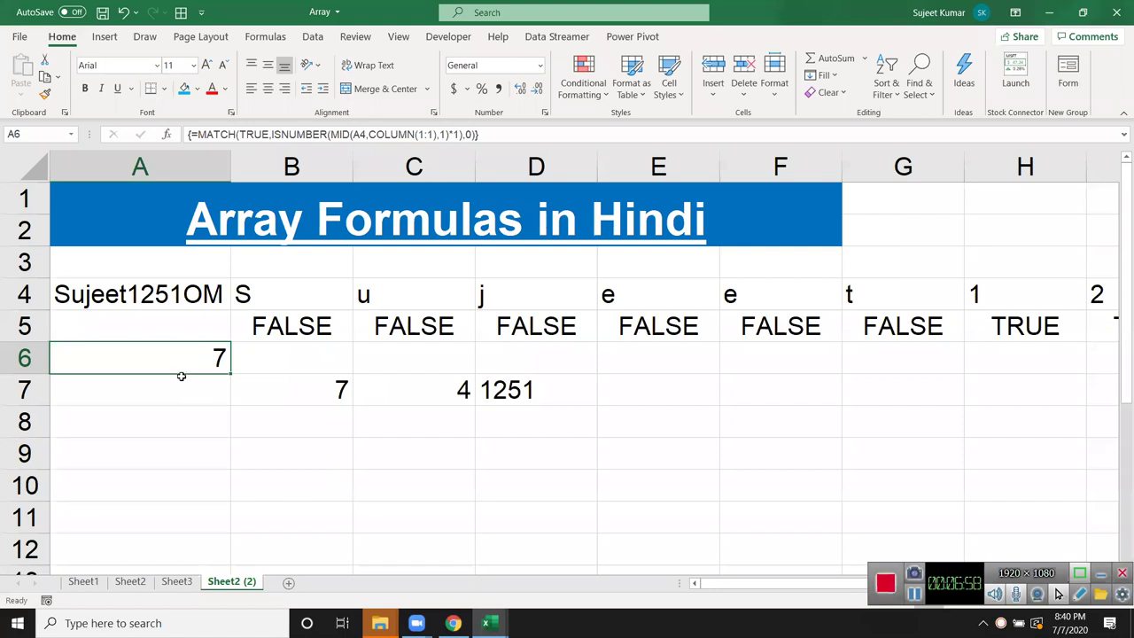
# Step: In A7 begin =MID(A4,A6,COUNTIF( so the length comes from a COUNTIF
pyautogui.click(182, 376)
pyautogui.write('=')
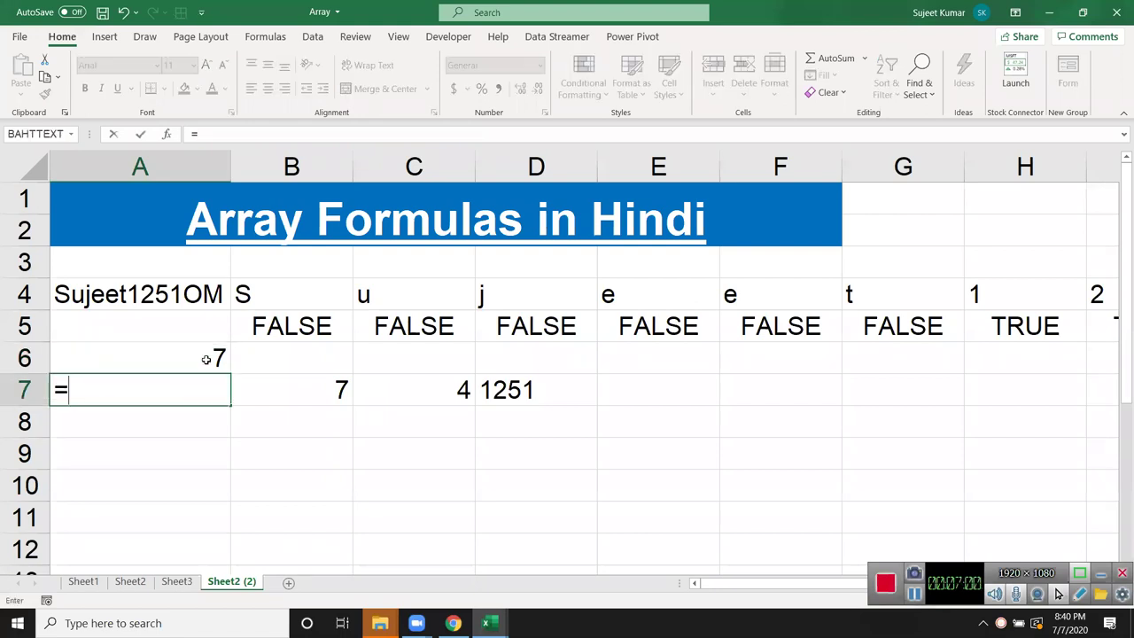
pyautogui.write('mid')
pyautogui.press('Tab')
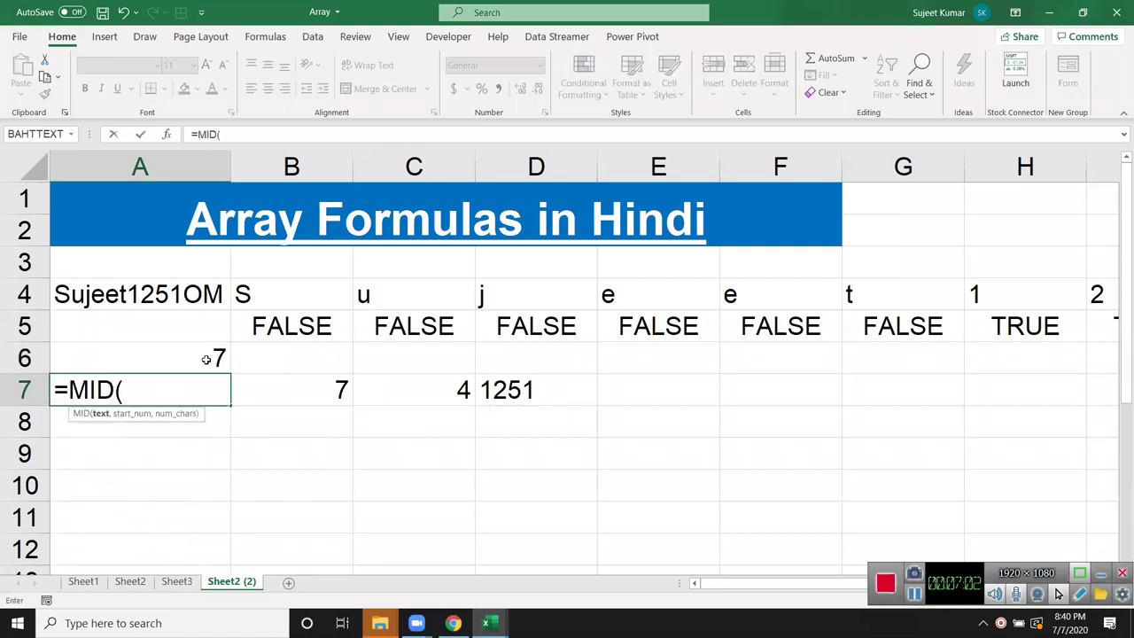
pyautogui.click(155, 301)
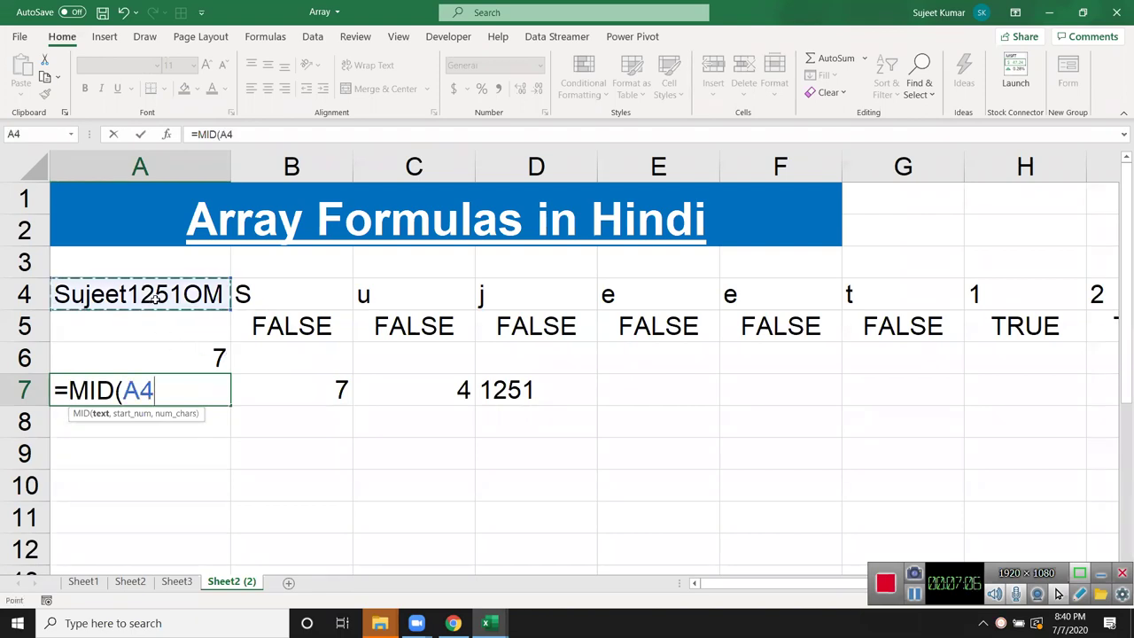
pyautogui.write(',')
pyautogui.click(200, 341)
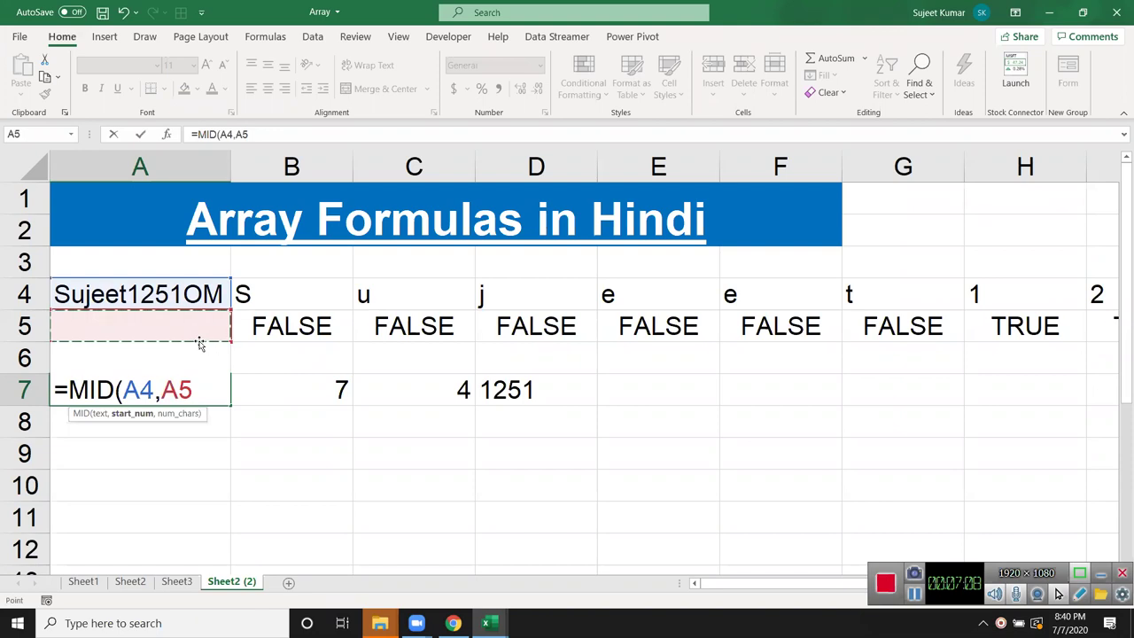
pyautogui.click(202, 343)
pyautogui.write(',coun')
pyautogui.press('Down')
pyautogui.press('Down')
pyautogui.press('Down')
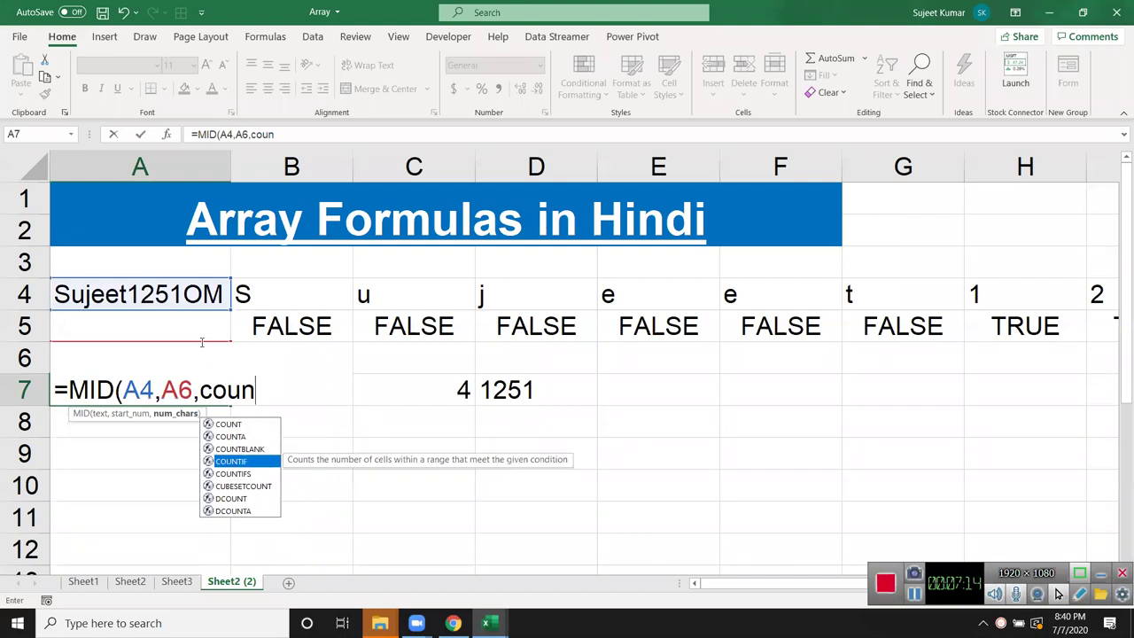
pyautogui.press('Tab')
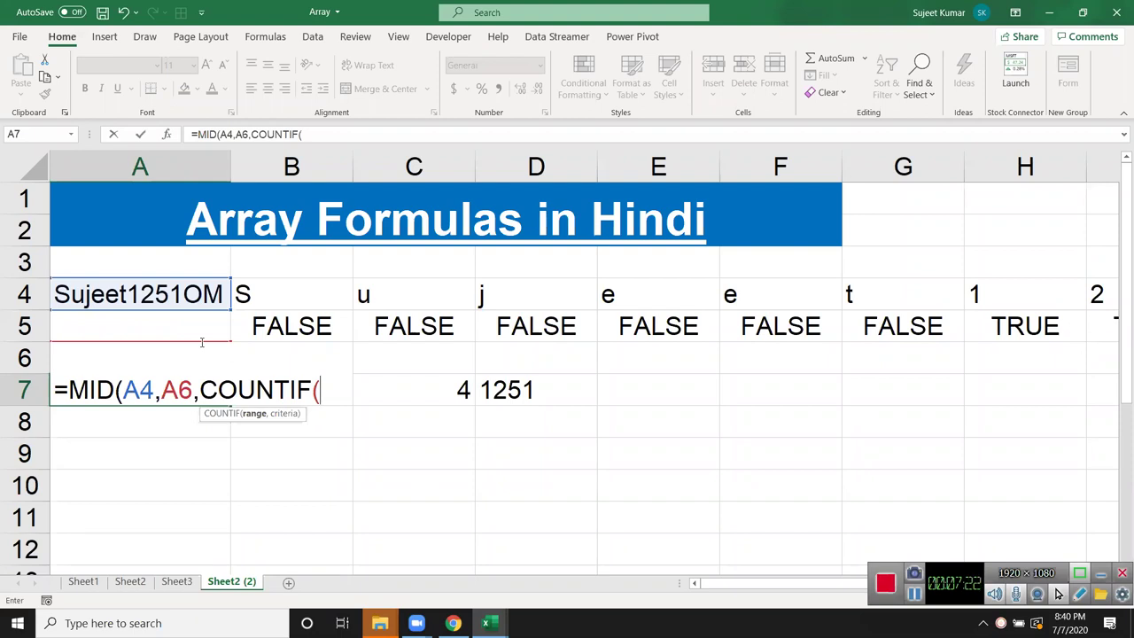
# Step: Insert ISNUMBER inside COUNTIF in the A7 formula, replacing the mistaken ISTEXT
pyautogui.write('iste')
pyautogui.press('Tab')
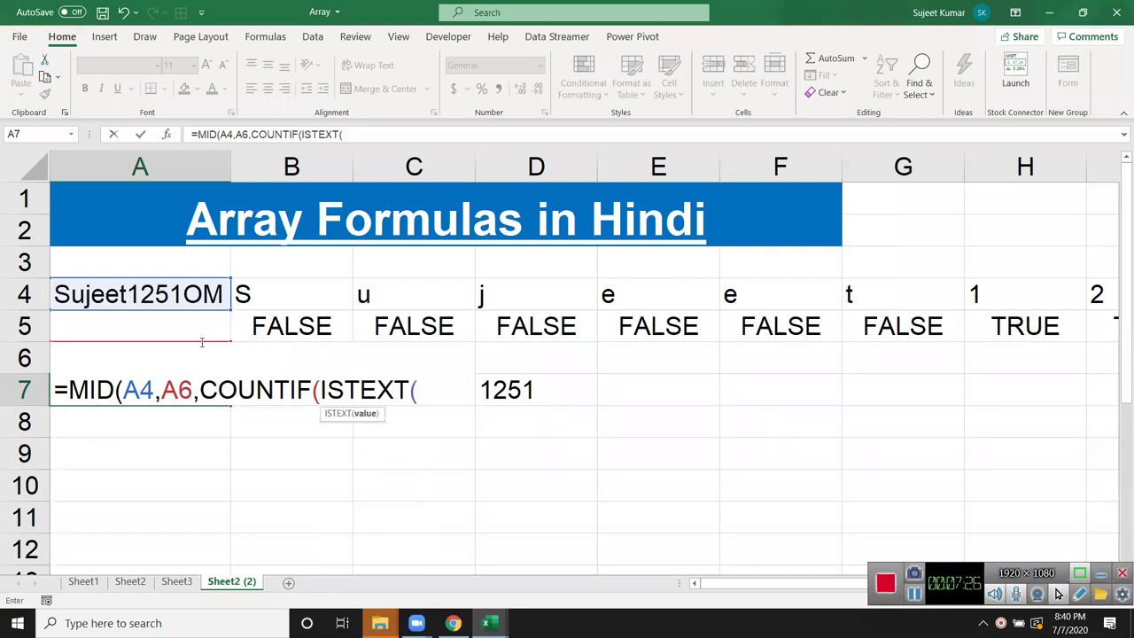
pyautogui.press('BackSpace')
pyautogui.press('BackSpace')
pyautogui.press('BackSpace')
pyautogui.press('BackSpace')
pyautogui.press('BackSpace')
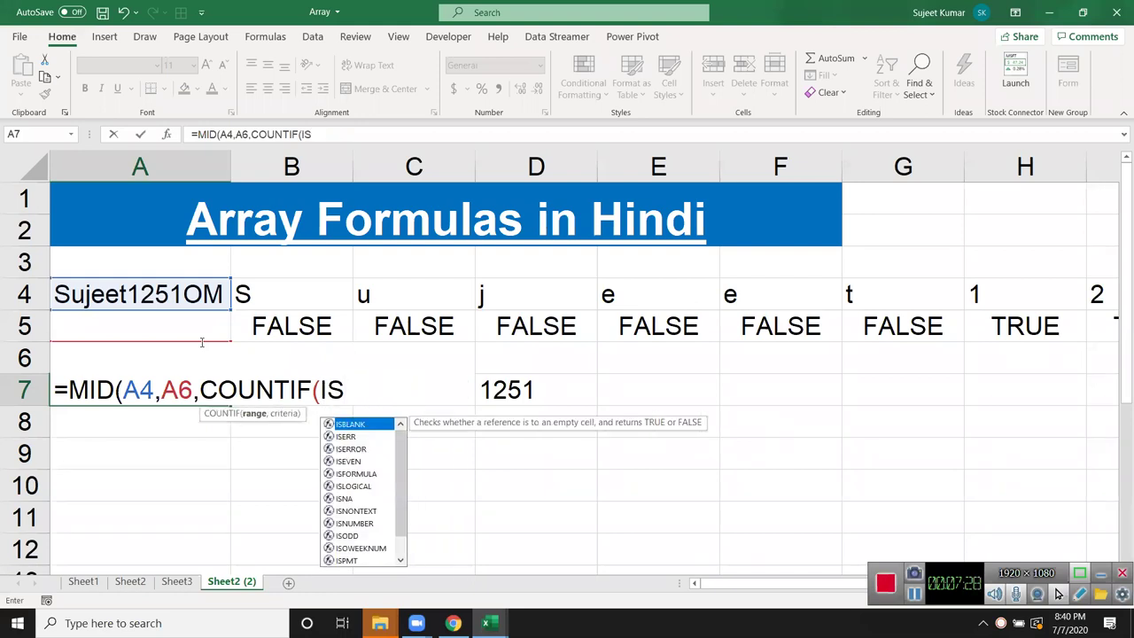
pyautogui.write('n')
pyautogui.press('Down')
pyautogui.press('Down')
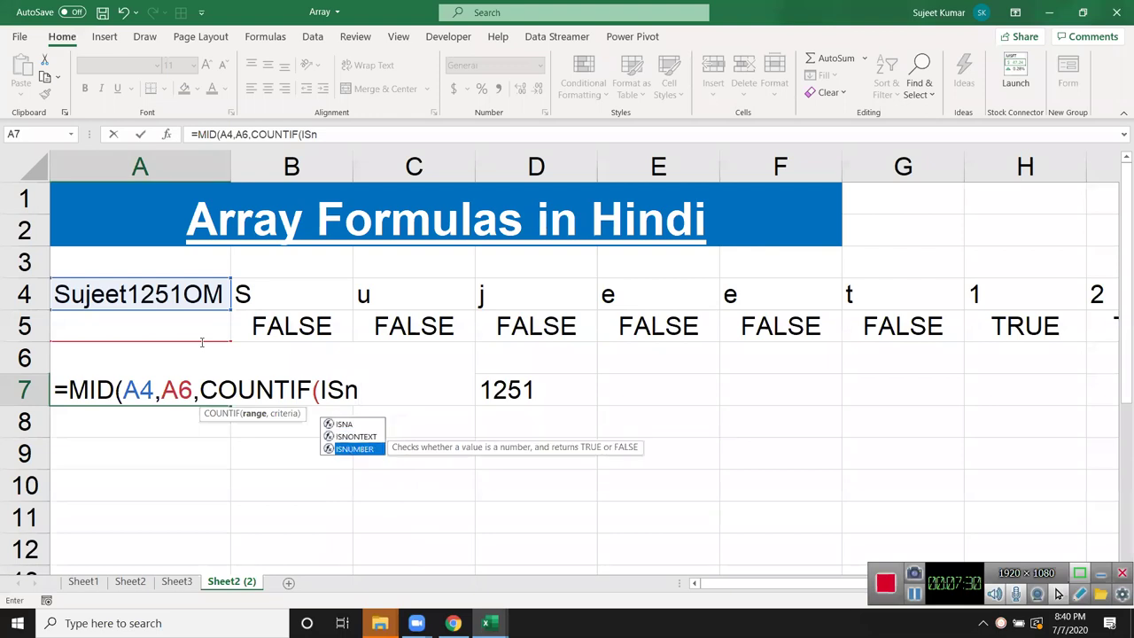
pyautogui.press('Tab')
# Step: Complete it as ISNUMBER(MID(A4,COLUMN(1:1),1)*1) with TRUE as the COUNTIF criteria
pyautogui.write('m')
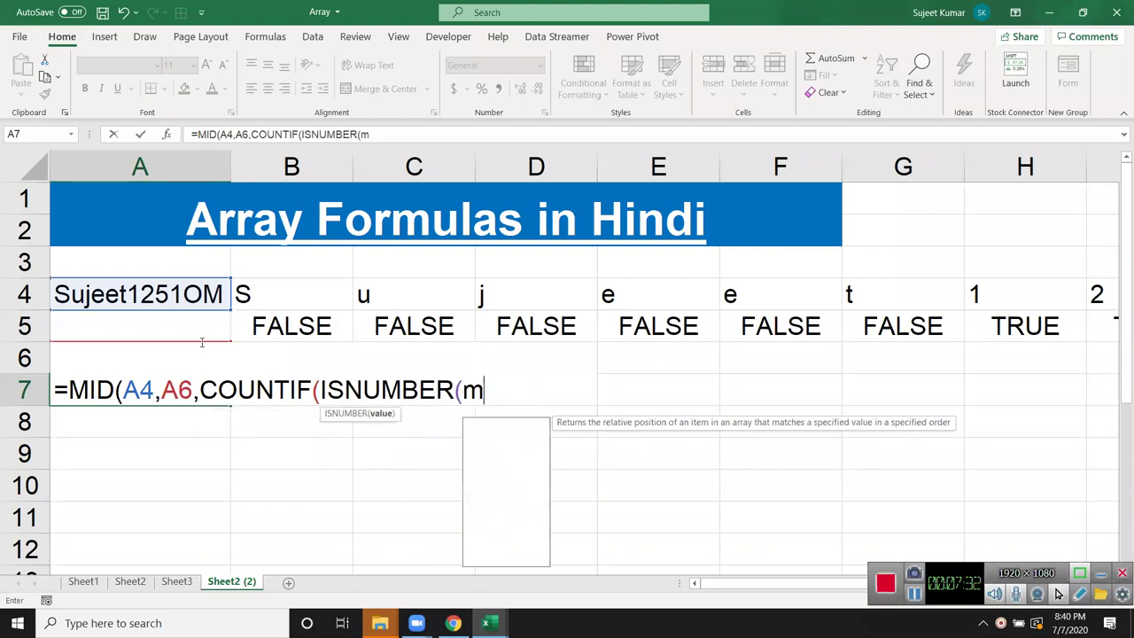
pyautogui.write('i')
pyautogui.press('Tab')
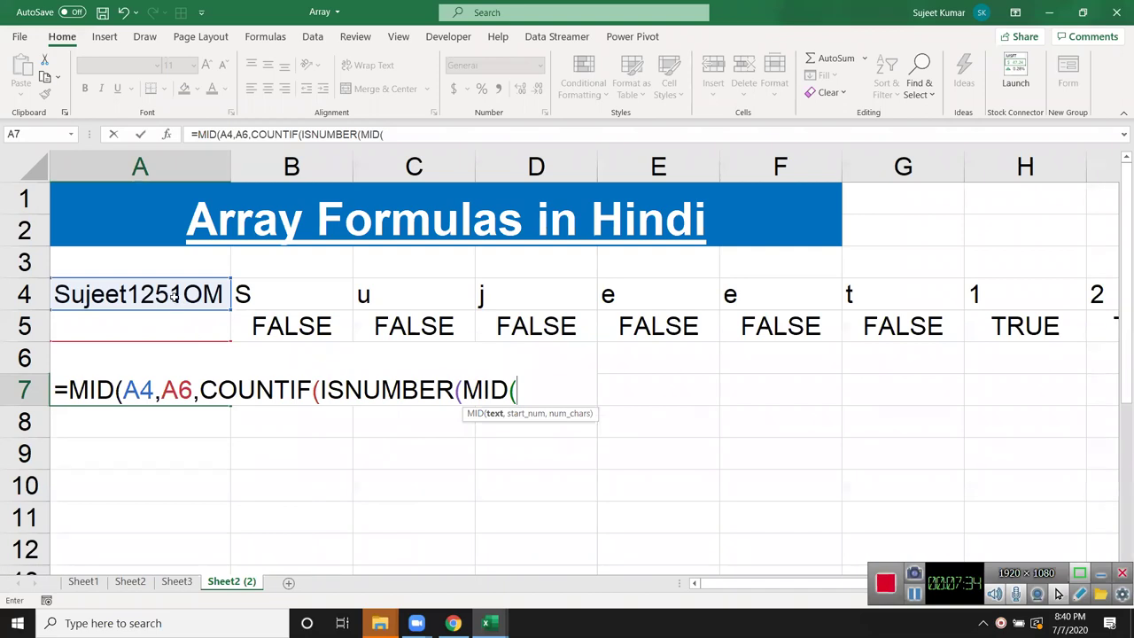
pyautogui.click(175, 297)
pyautogui.write(',col')
pyautogui.press('Tab')
pyautogui.write('1:1')
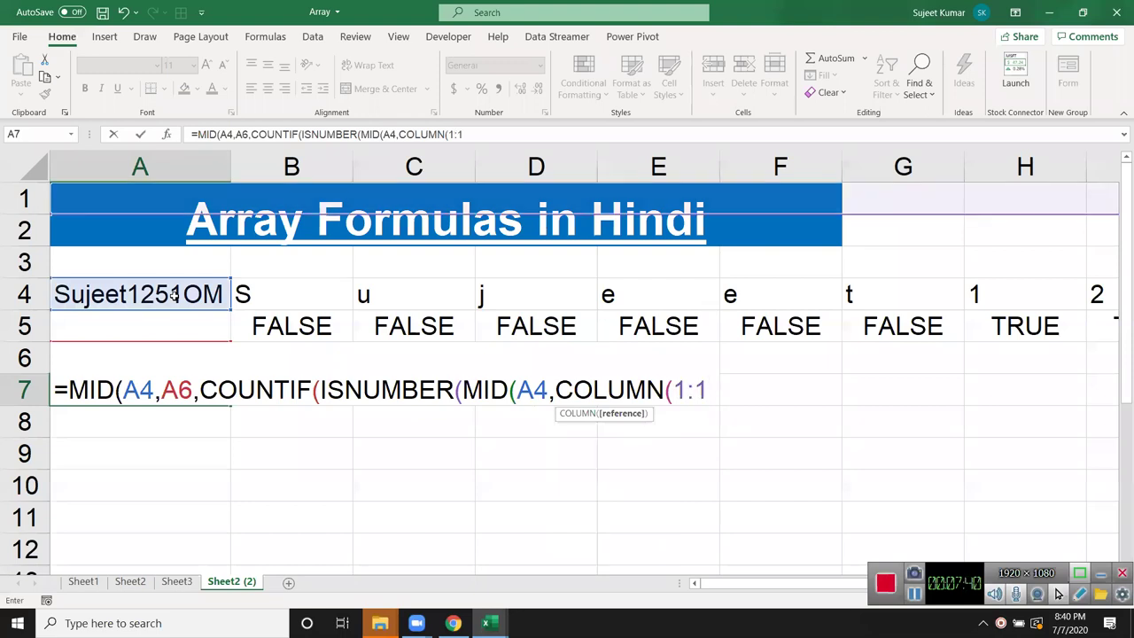
pyautogui.write('),')
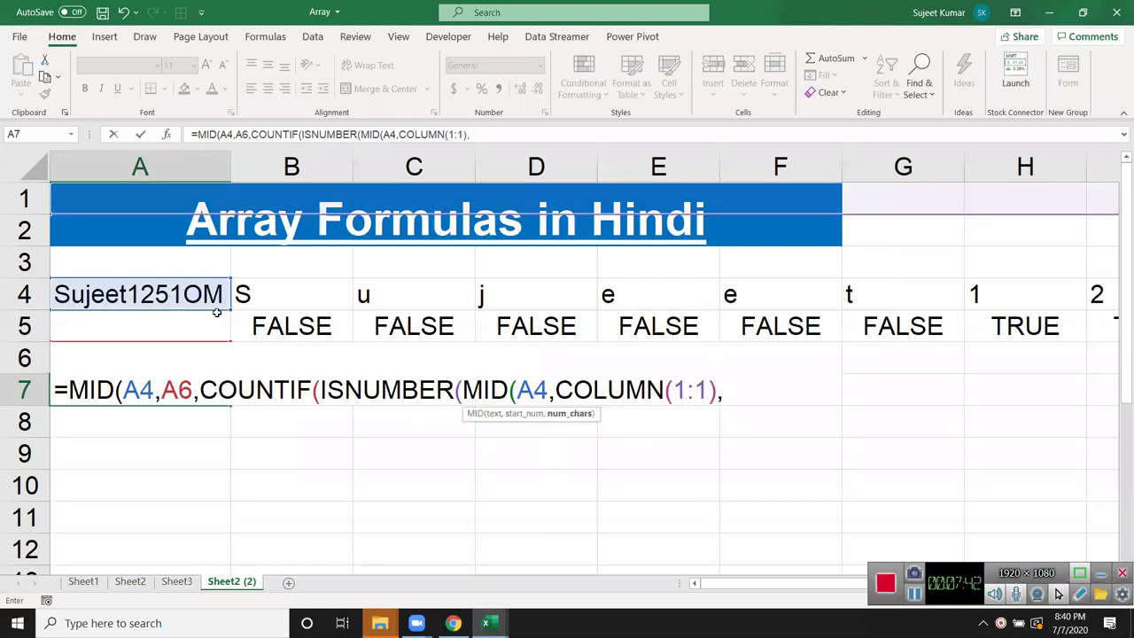
pyautogui.write('1)*1')
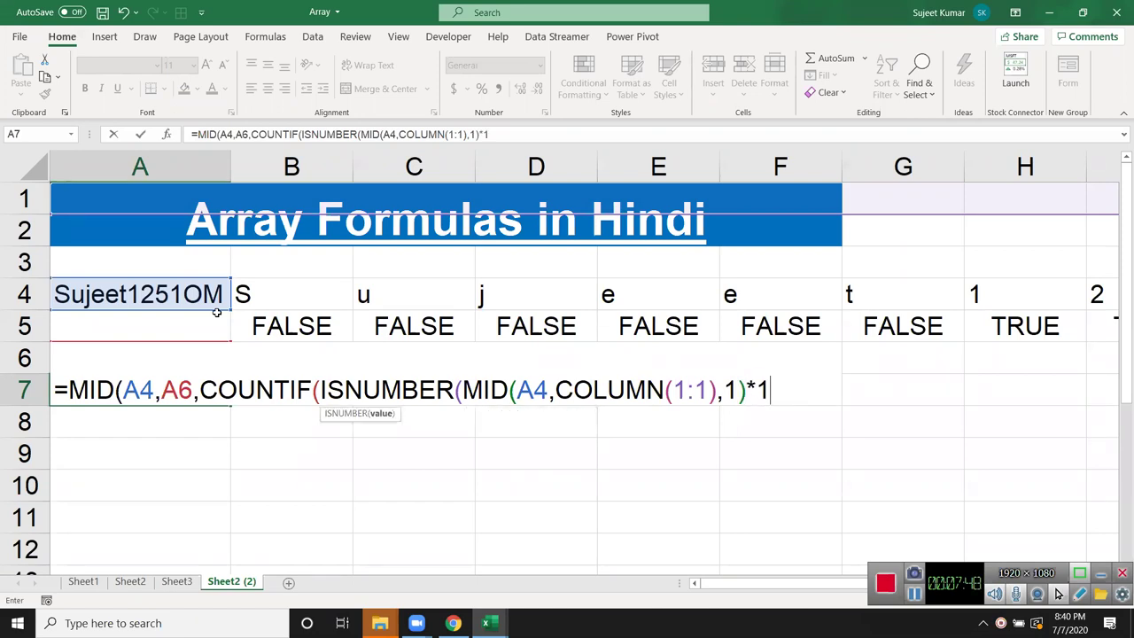
pyautogui.write('),true')
pyautogui.press('Tab')
pyautogui.write(')')
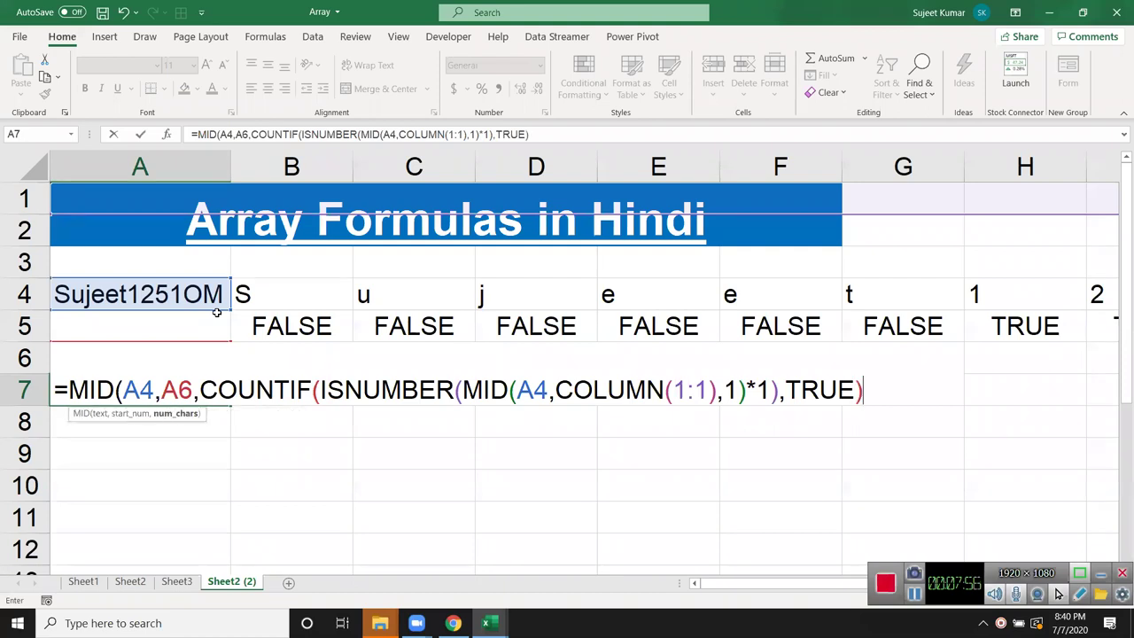
pyautogui.write(')')
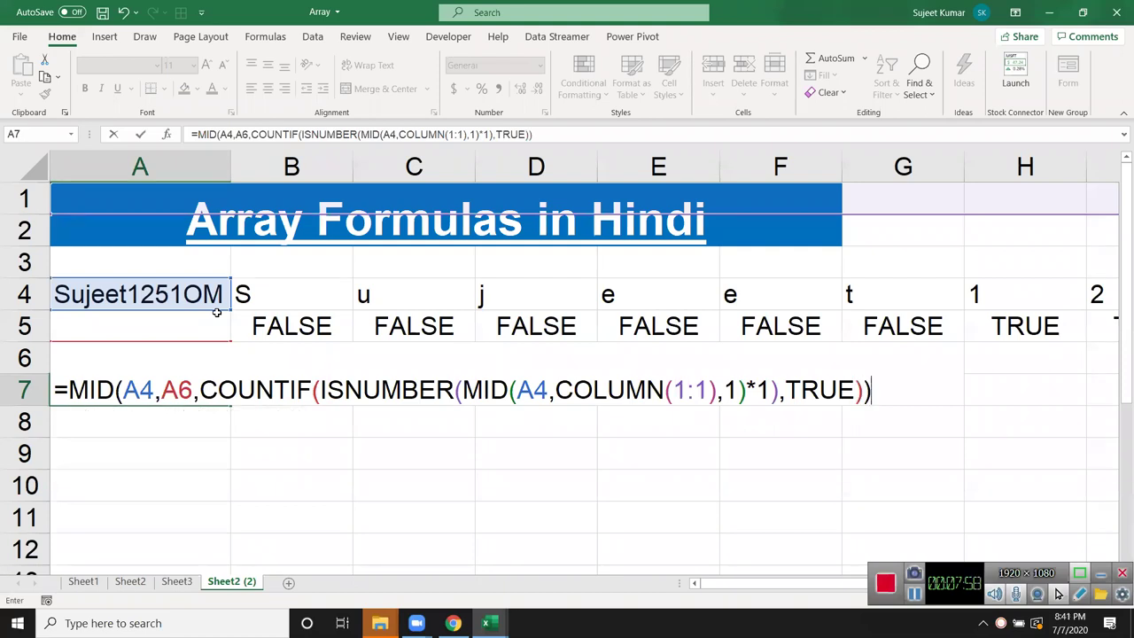
# Step: Try entering the A7 formula twice, dismissing Excel's formula-problem warning each time
pyautogui.press('Return')
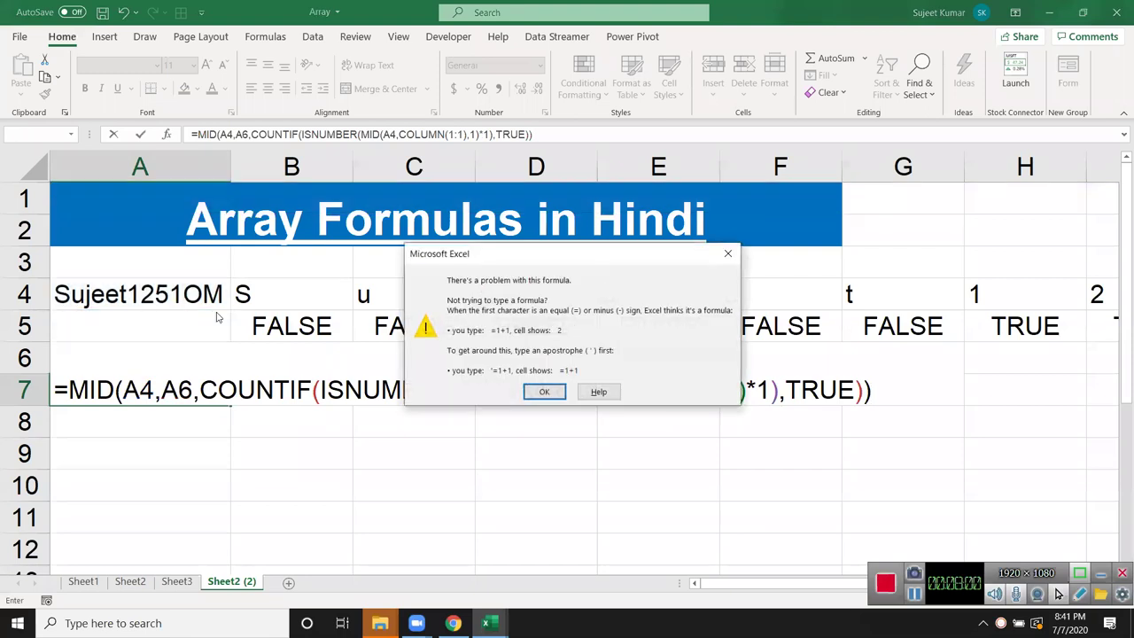
pyautogui.press('Return')
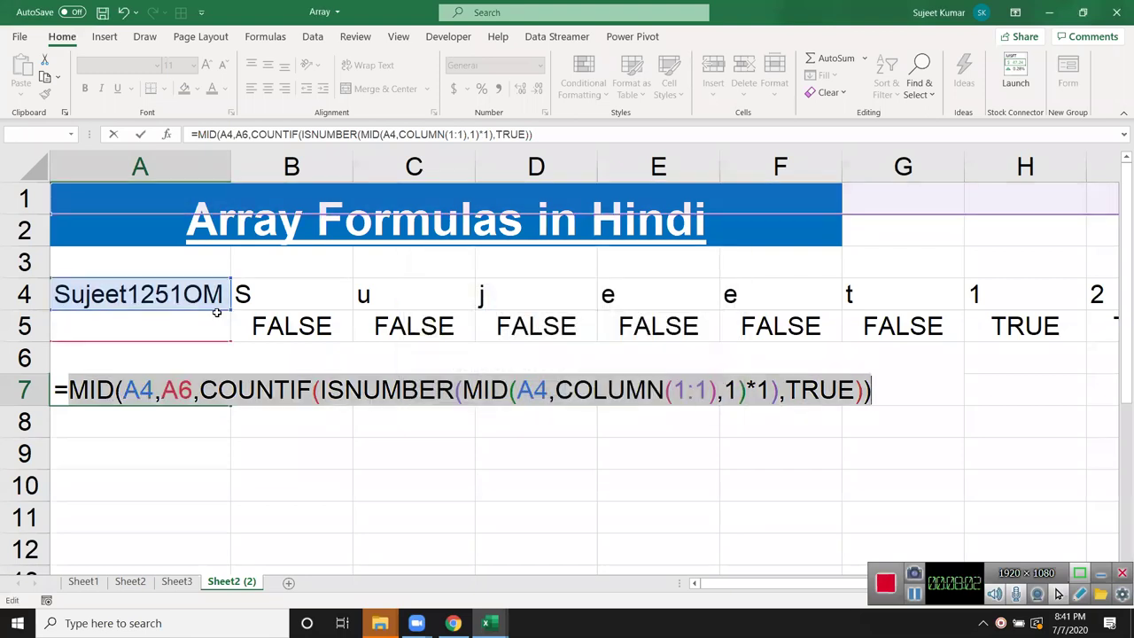
pyautogui.press('Return')
pyautogui.press('Return')
pyautogui.press('Return')
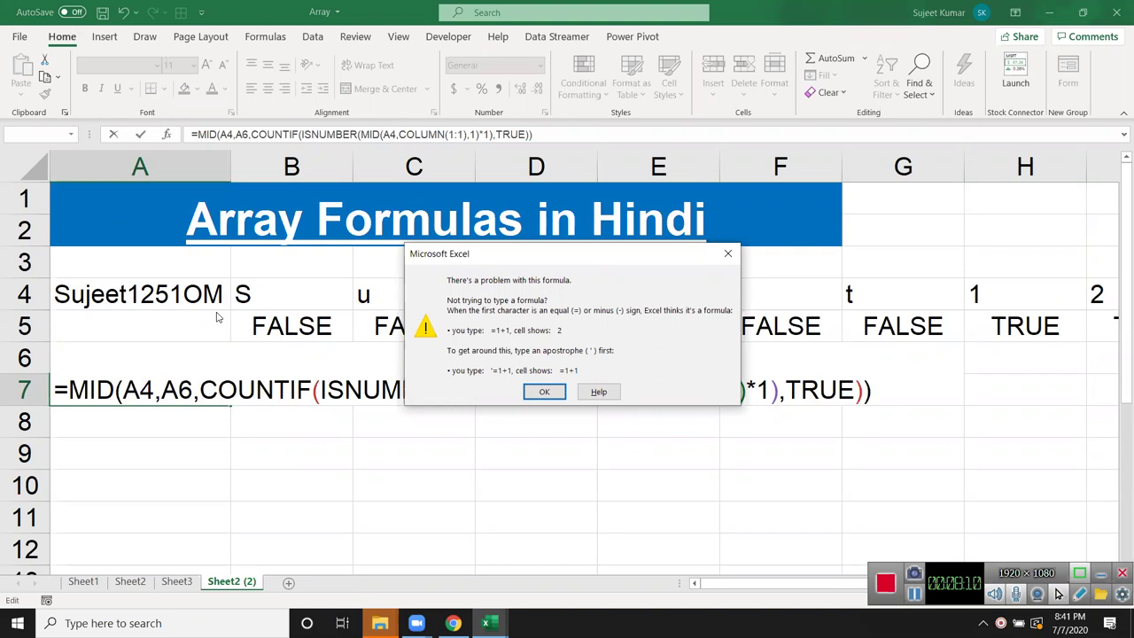
pyautogui.press('Return')
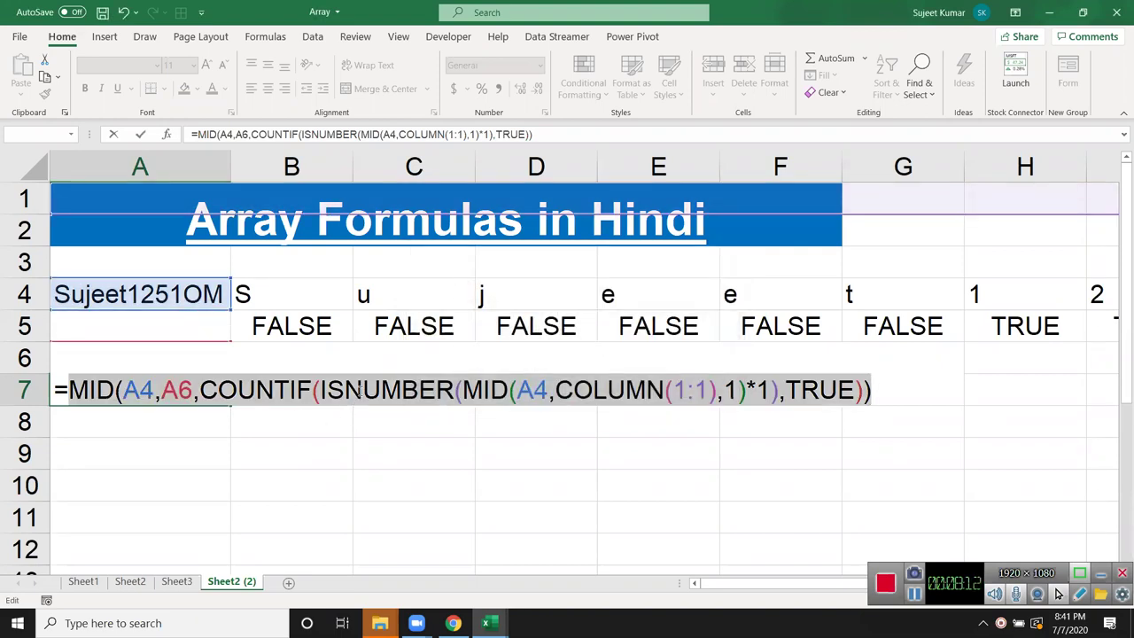
# Step: Select the COLUMN(1:1) portion of the A7 formula for replacement
pyautogui.click(363, 389)
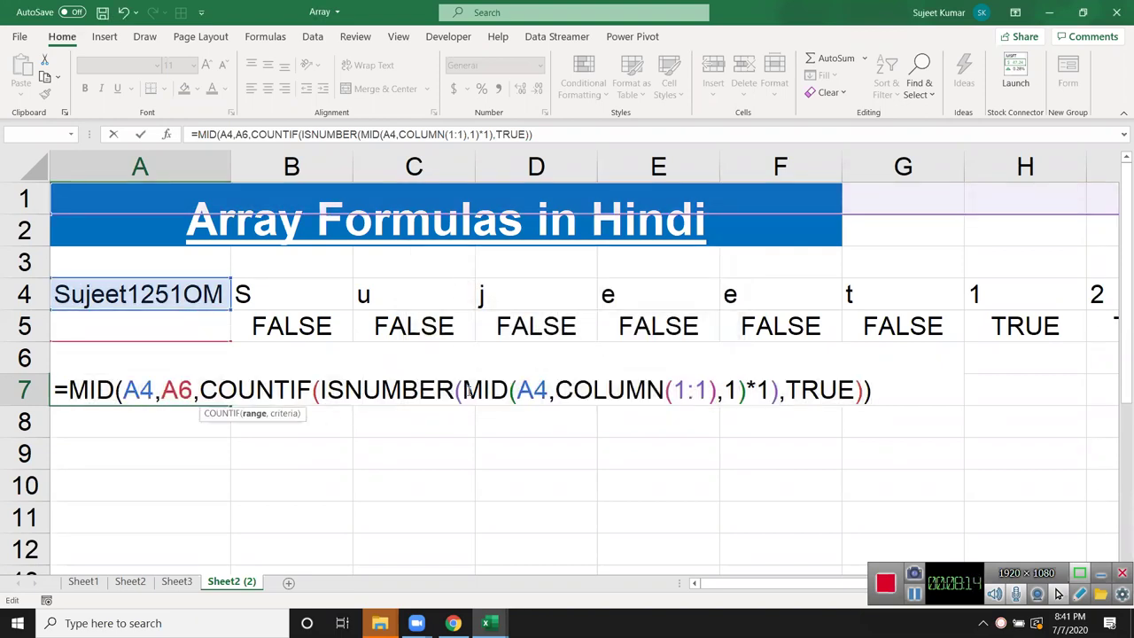
pyautogui.click(466, 390)
pyautogui.click(549, 390)
pyautogui.click(572, 391)
pyautogui.click(625, 391)
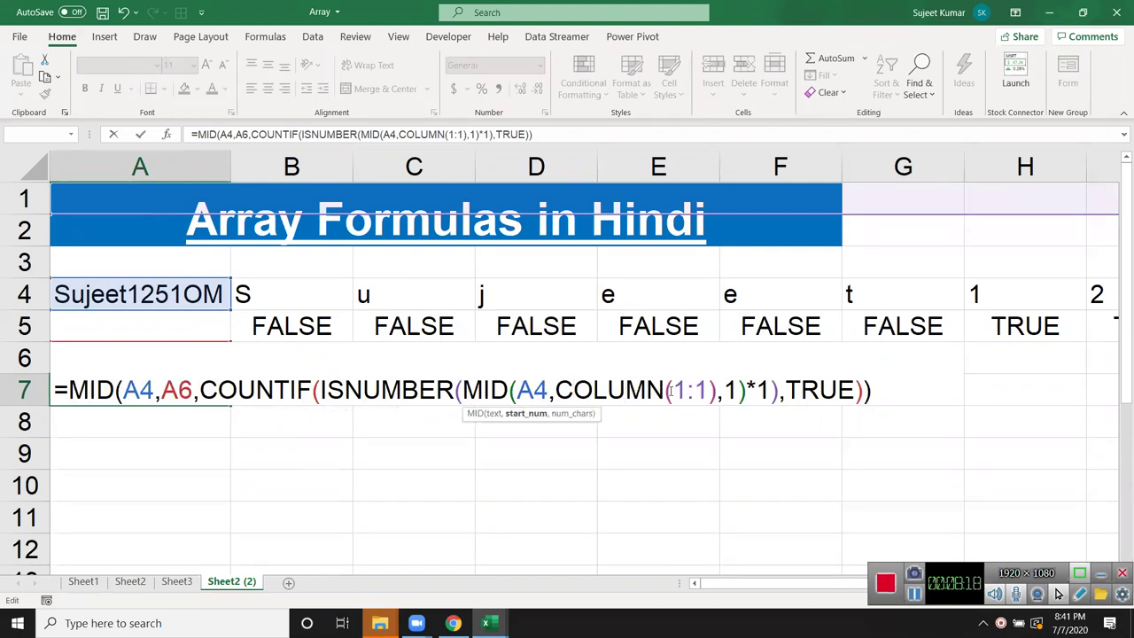
pyautogui.click(671, 390)
pyautogui.press('Right')
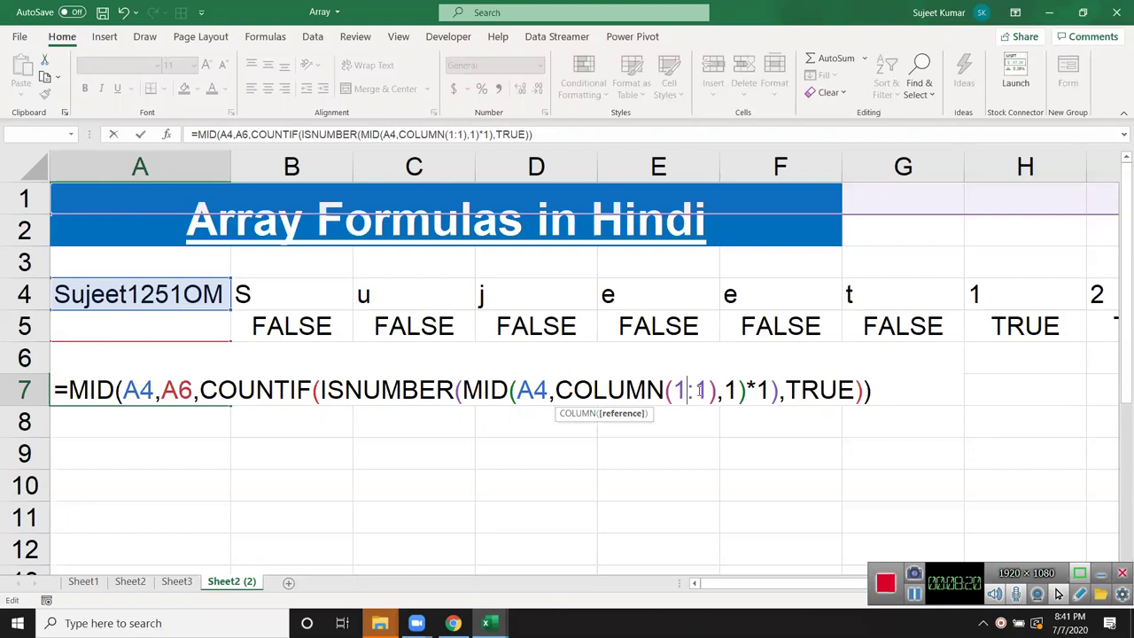
pyautogui.click(717, 391)
pyautogui.moveTo(717, 391); pyautogui.dragTo(559, 372)
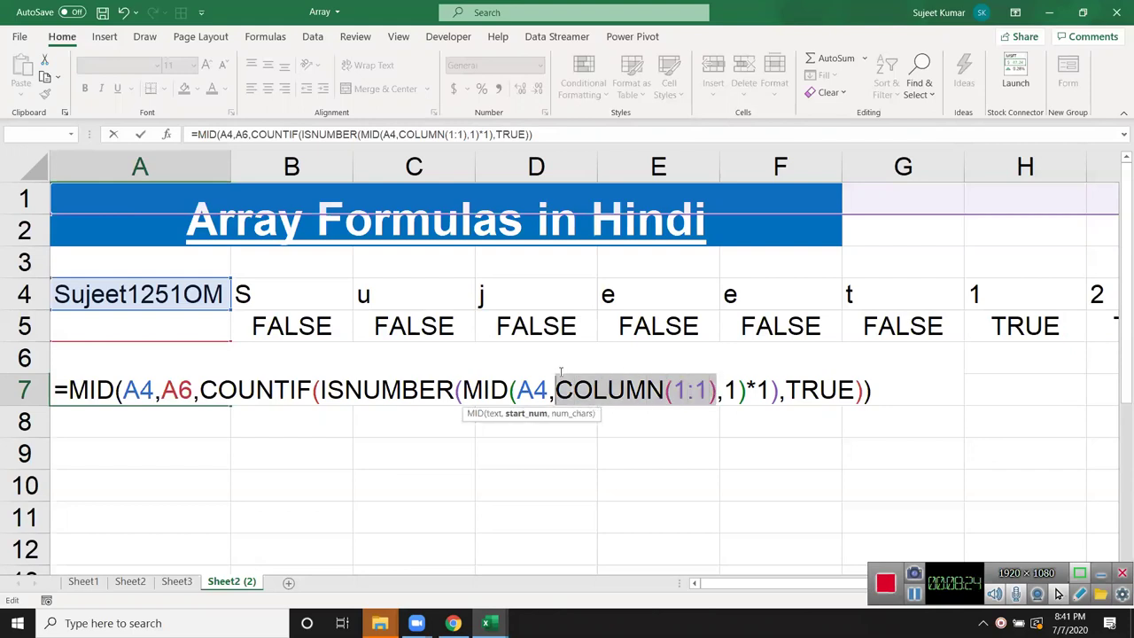
# Step: Swap COLUMN(1:1) for ROW(1:12), then retry entering and dismiss the repeated warning
pyautogui.write('row')
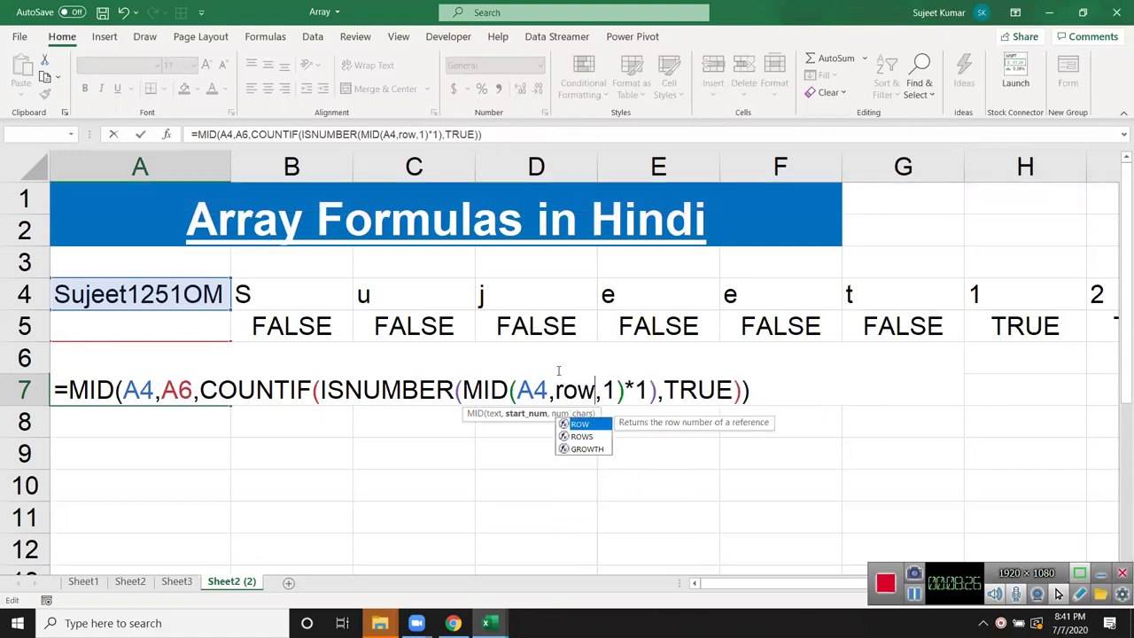
pyautogui.press('Tab')
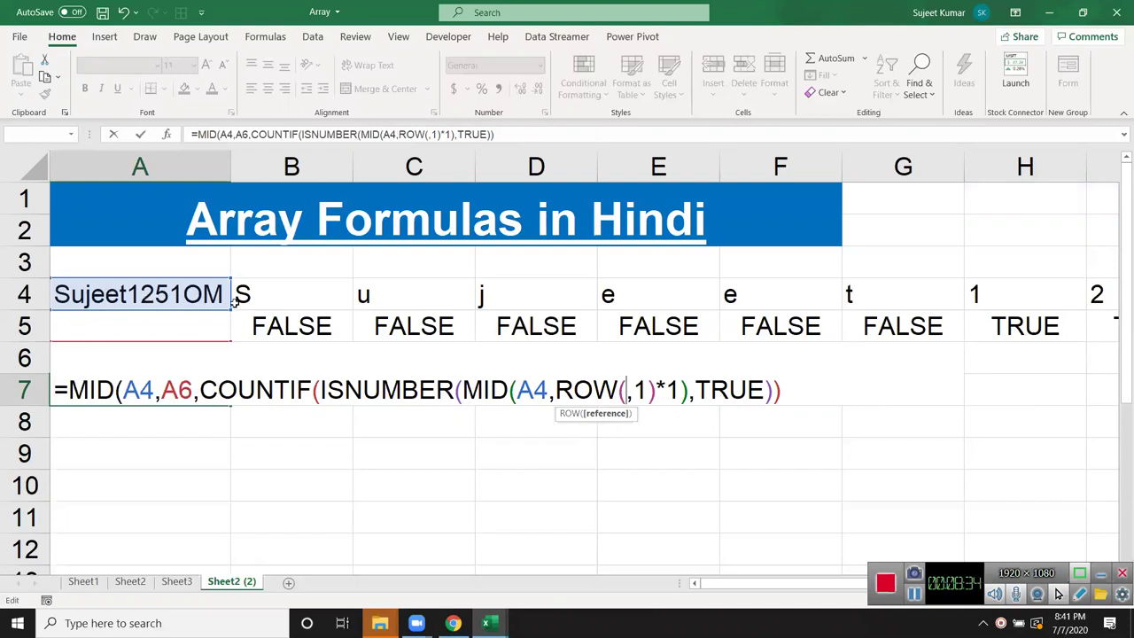
pyautogui.write('12')
pyautogui.press('BackSpace')
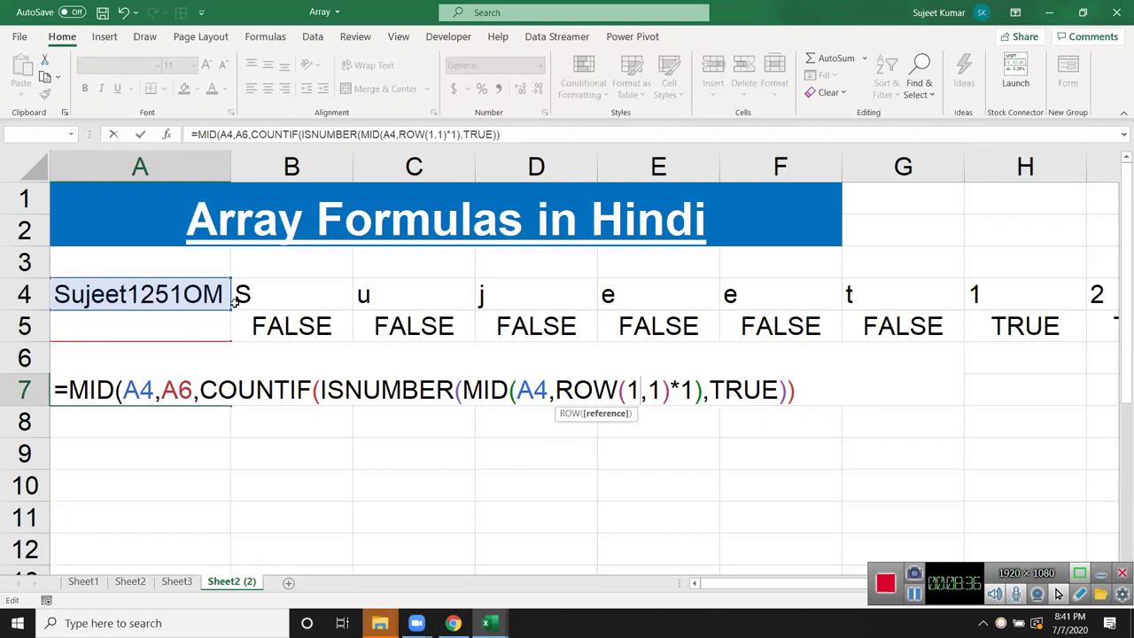
pyautogui.write(':12')
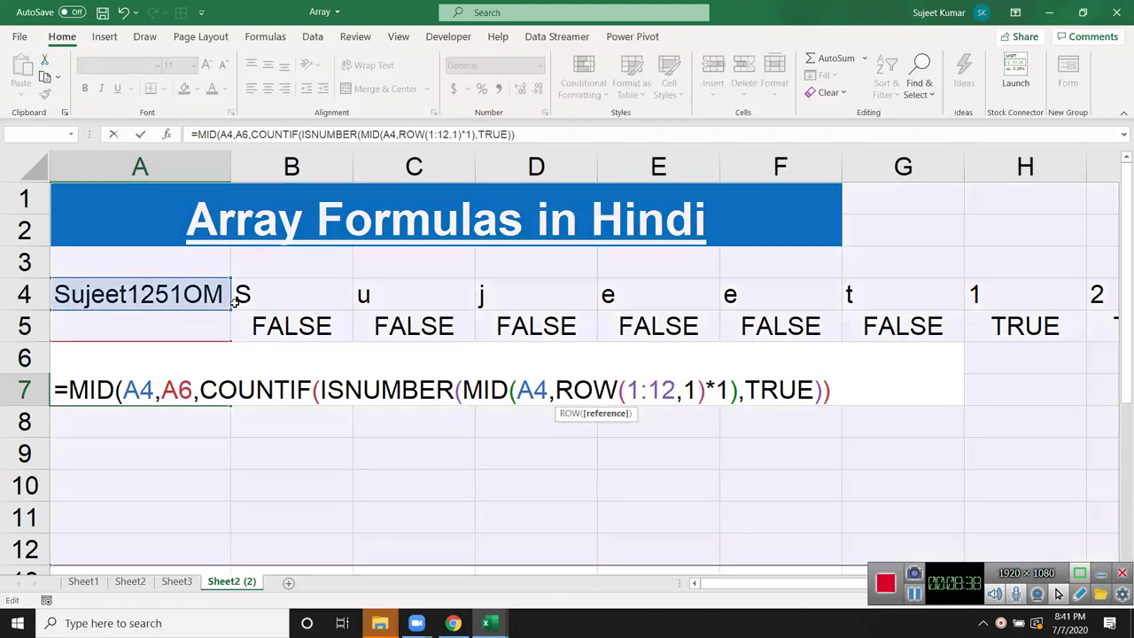
pyautogui.write(')')
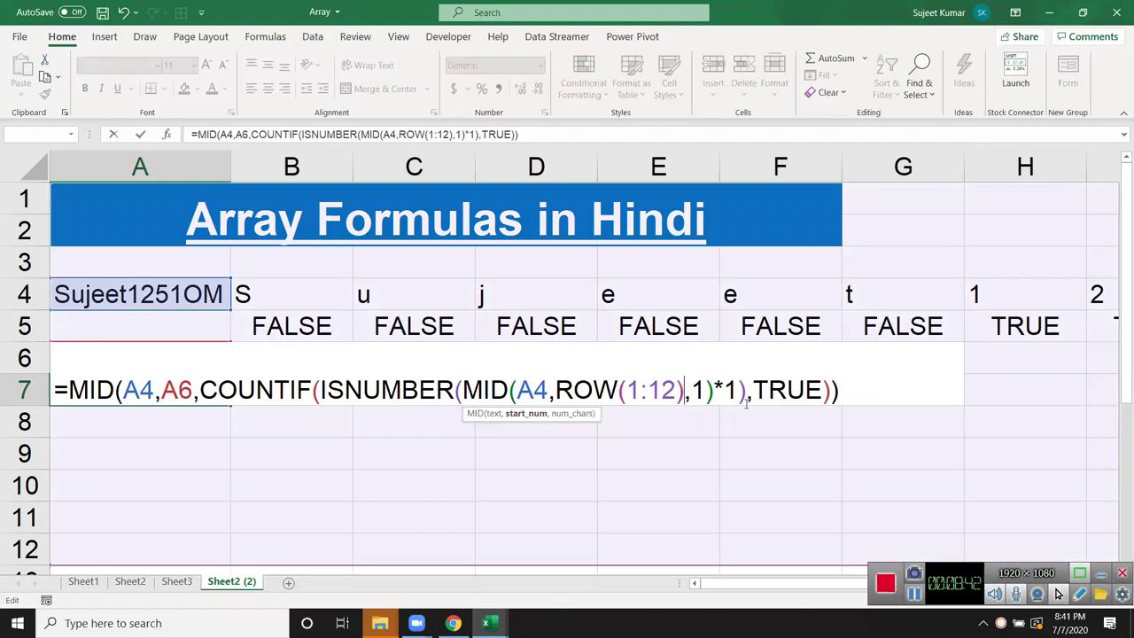
pyautogui.press('Return')
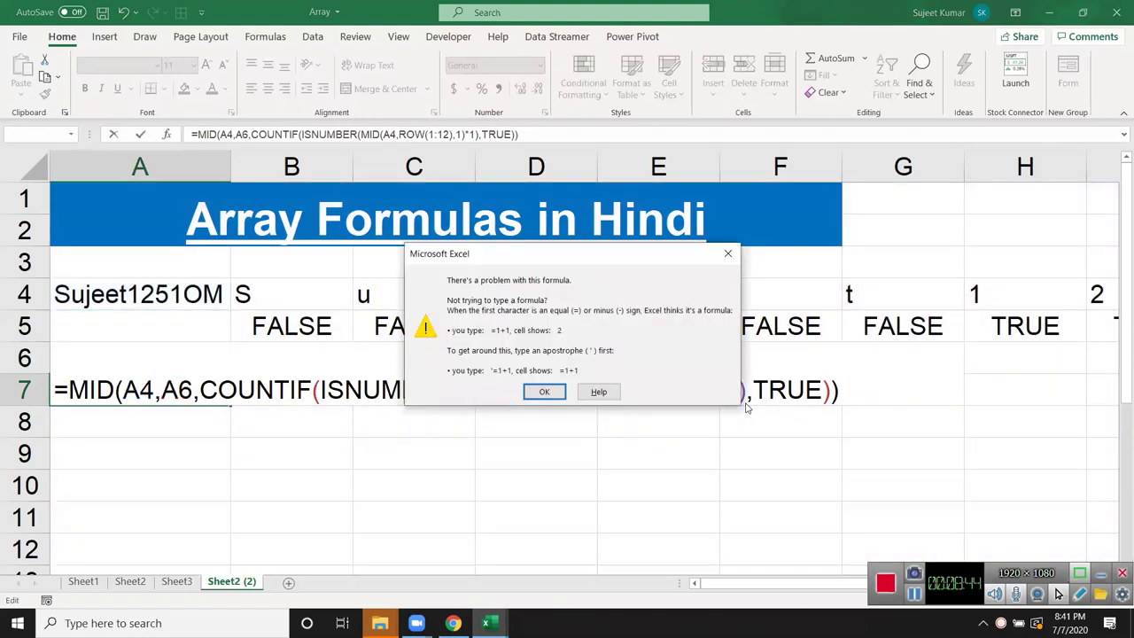
pyautogui.press('Return')
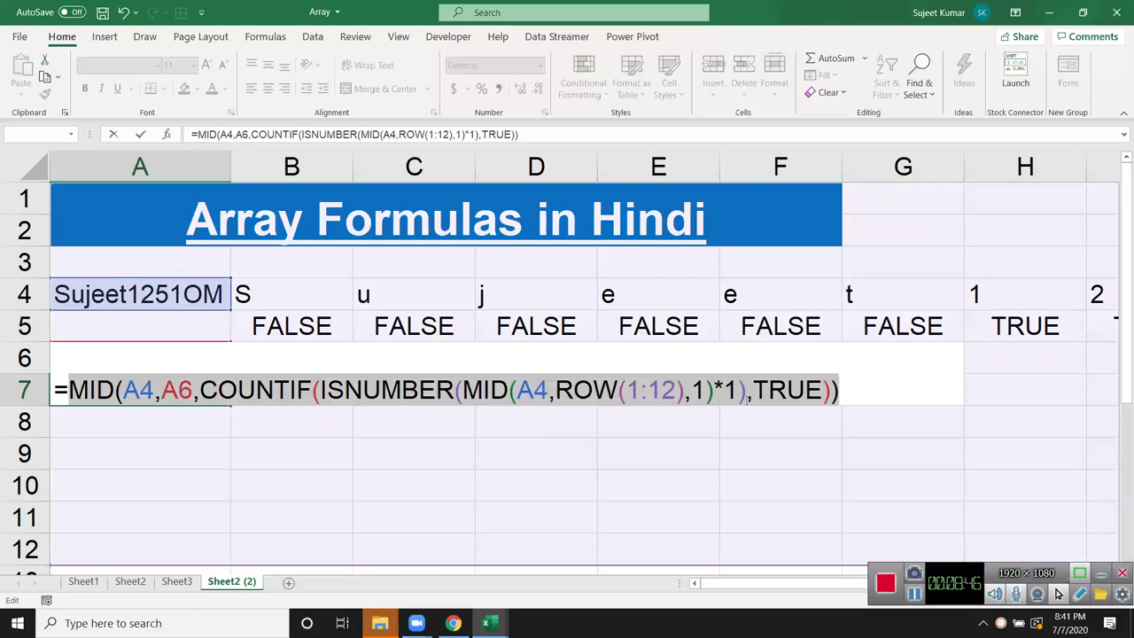
pyautogui.press('End')
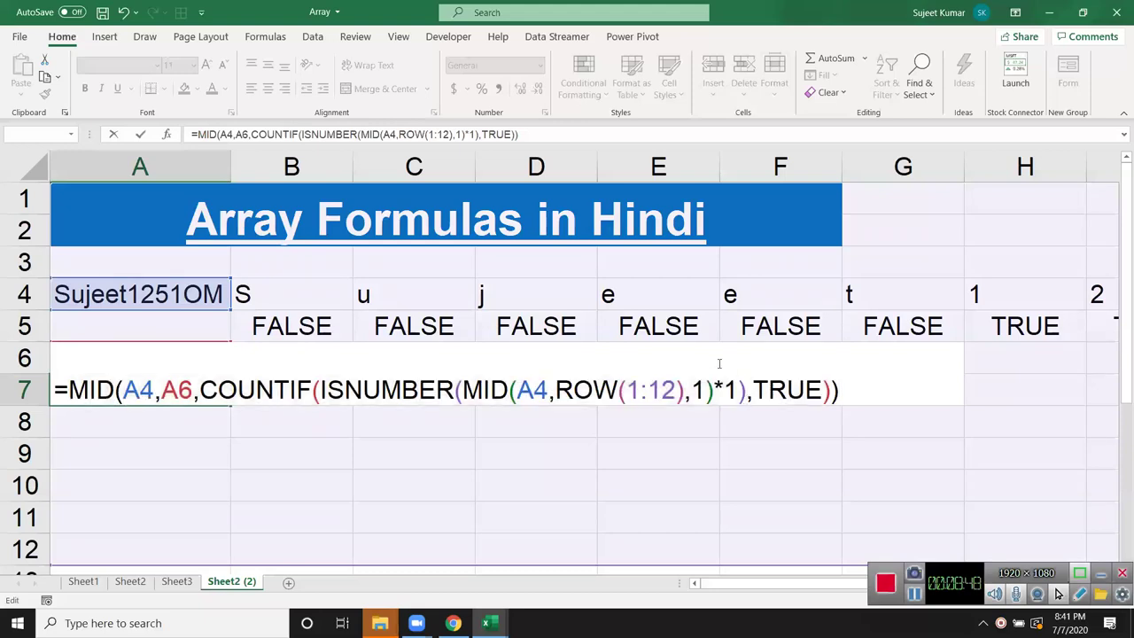
pyautogui.click(722, 390)
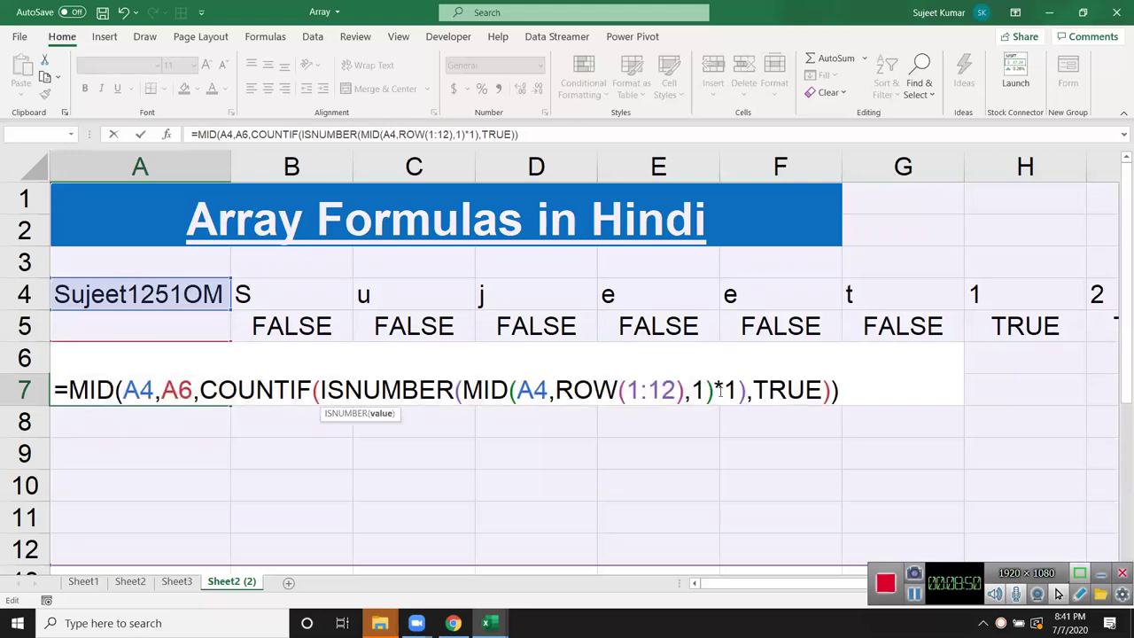
pyautogui.click(755, 390)
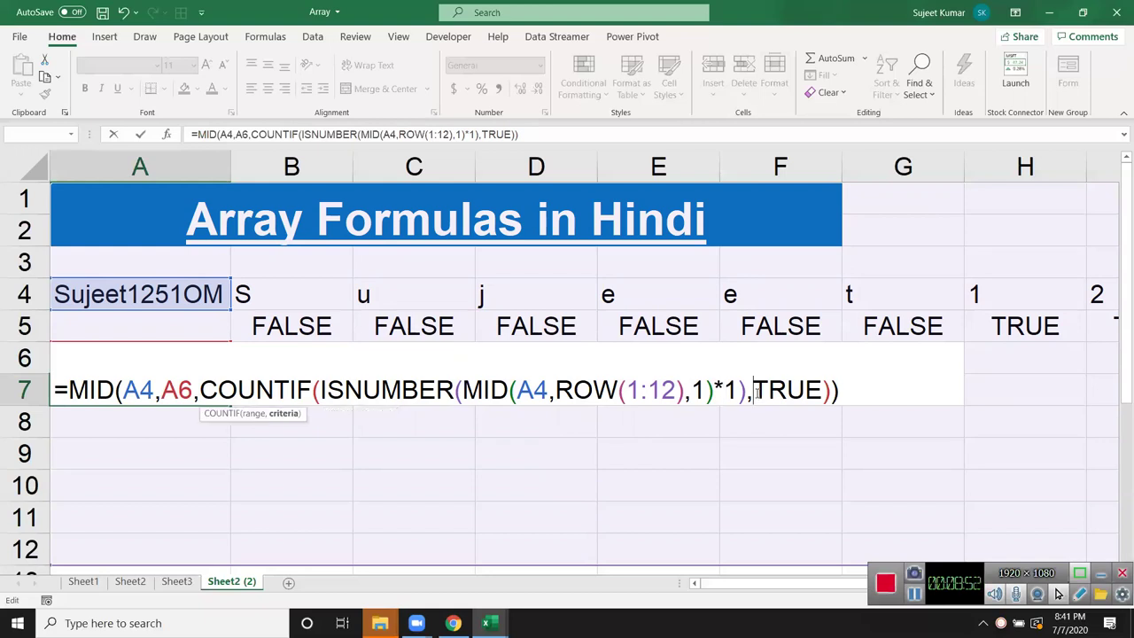
pyautogui.click(258, 388)
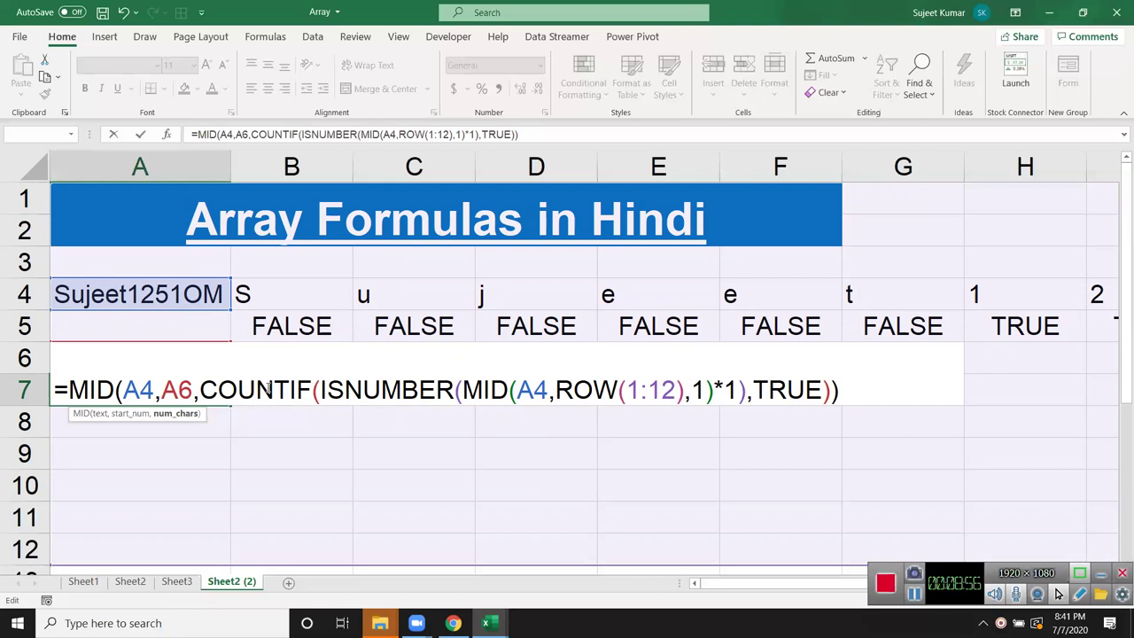
pyautogui.doubleClick(304, 390)
pyautogui.click(326, 390)
pyautogui.doubleClick(346, 392)
pyautogui.click(490, 392)
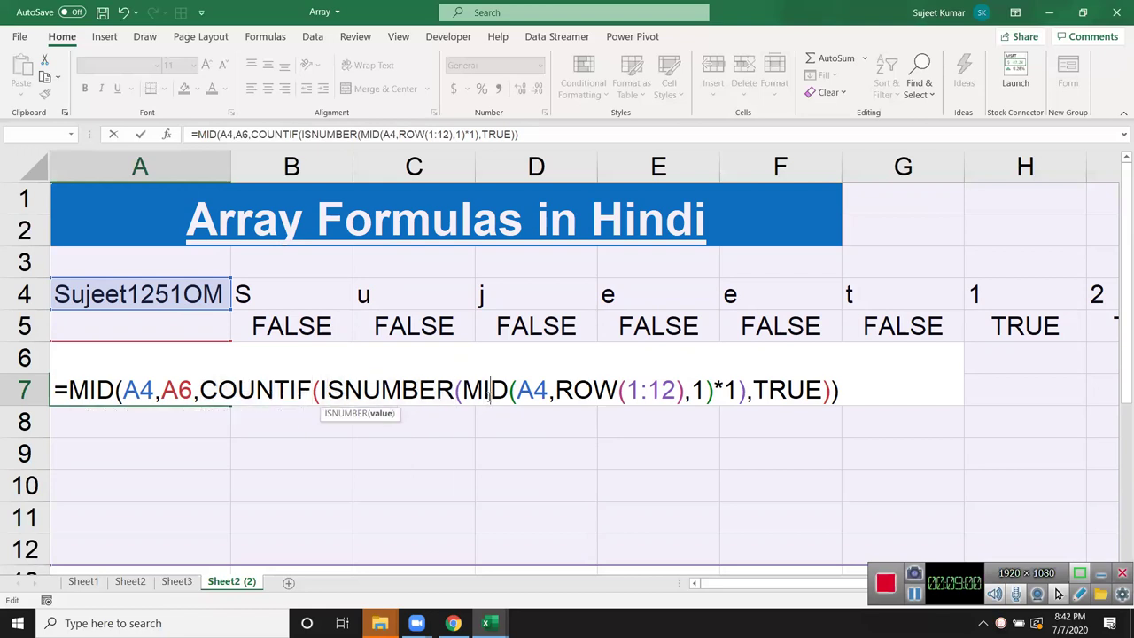
pyautogui.tripleClick(490, 389)
pyautogui.click(484, 390)
pyautogui.click(401, 390)
pyautogui.doubleClick(398, 390)
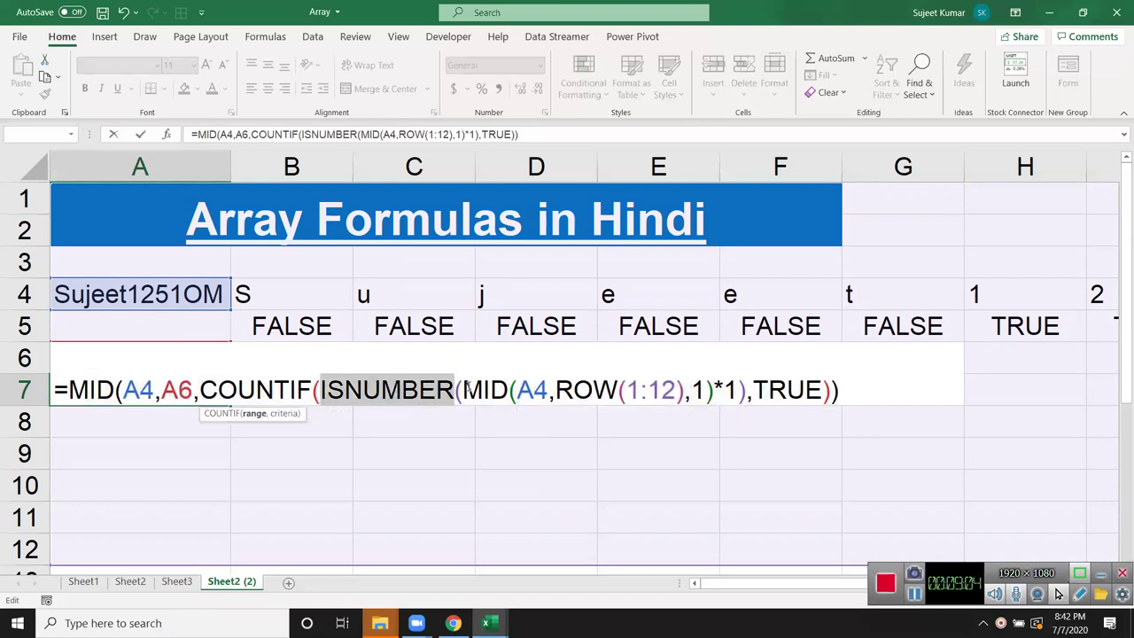
pyautogui.doubleClick(468, 390)
pyautogui.click(507, 389)
pyautogui.doubleClick(485, 390)
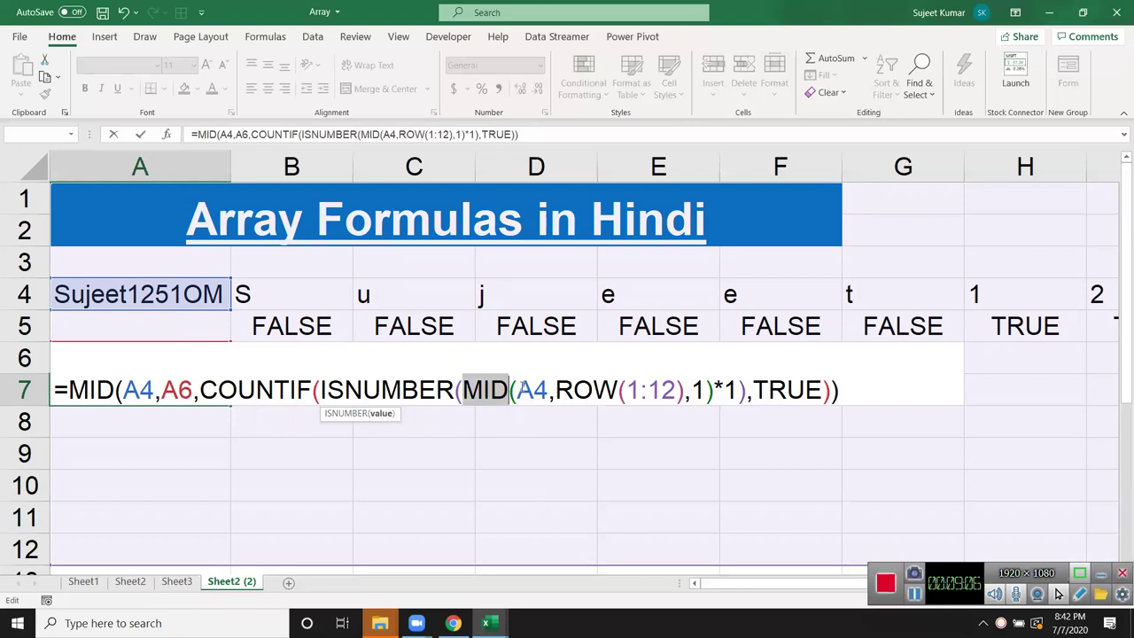
pyautogui.doubleClick(532, 390)
pyautogui.click(578, 389)
pyautogui.doubleClick(577, 390)
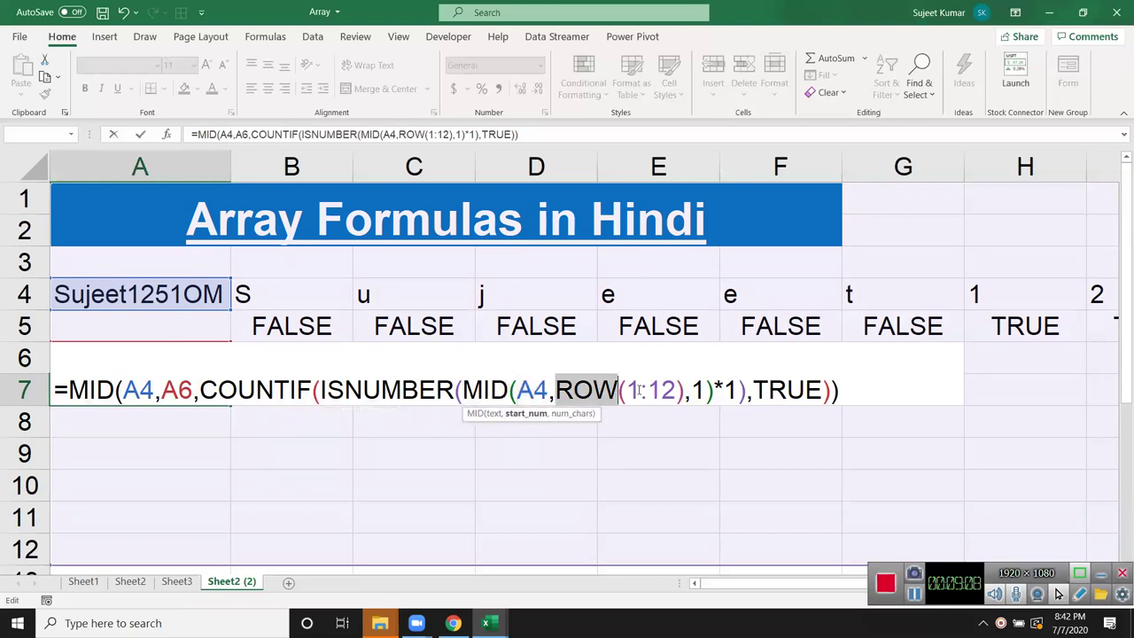
pyautogui.doubleClick(640, 390)
pyautogui.doubleClick(729, 390)
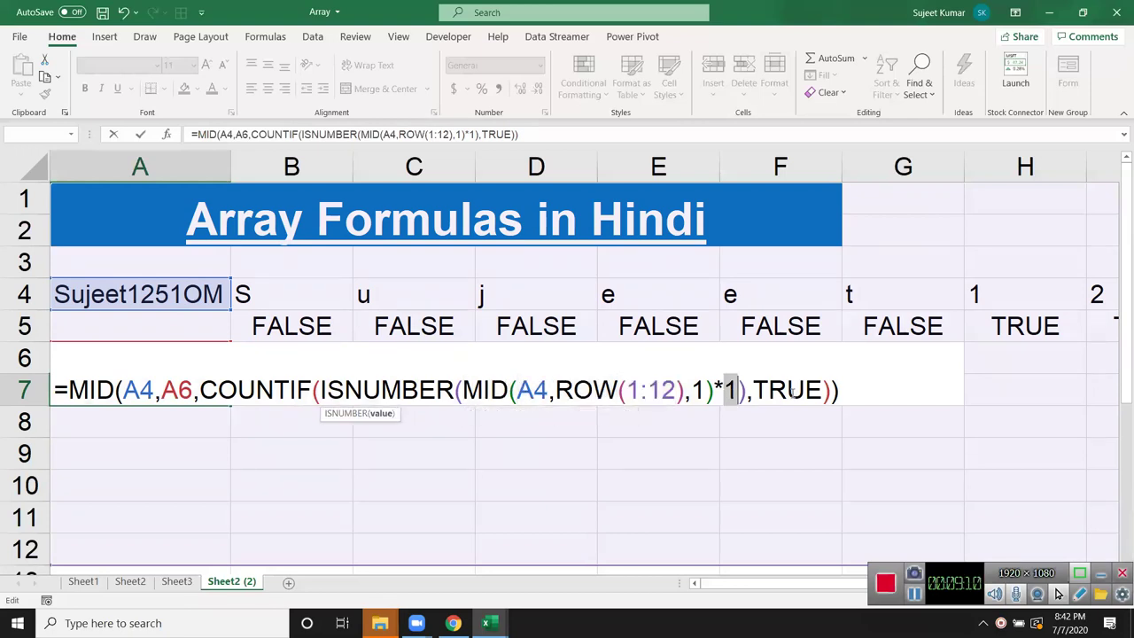
pyautogui.doubleClick(789, 389)
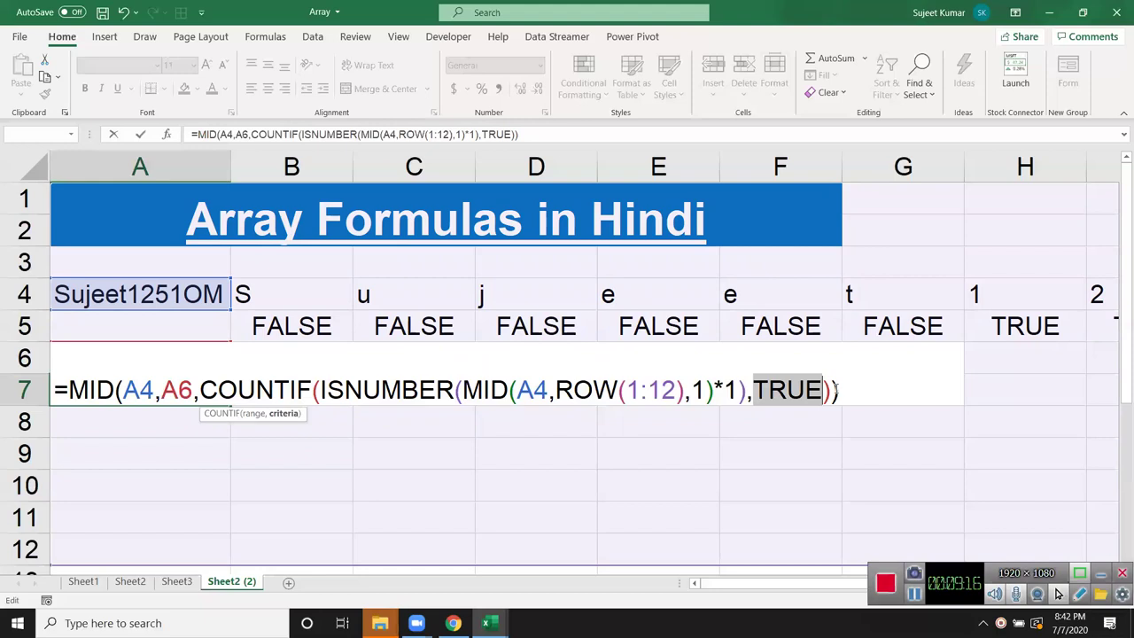
pyautogui.press('Right')
pyautogui.press('Right')
pyautogui.moveTo(831, 390)
pyautogui.mouseDown()
pyautogui.moveTo(227, 379)
pyautogui.moveTo(217, 401)
pyautogui.mouseUp()
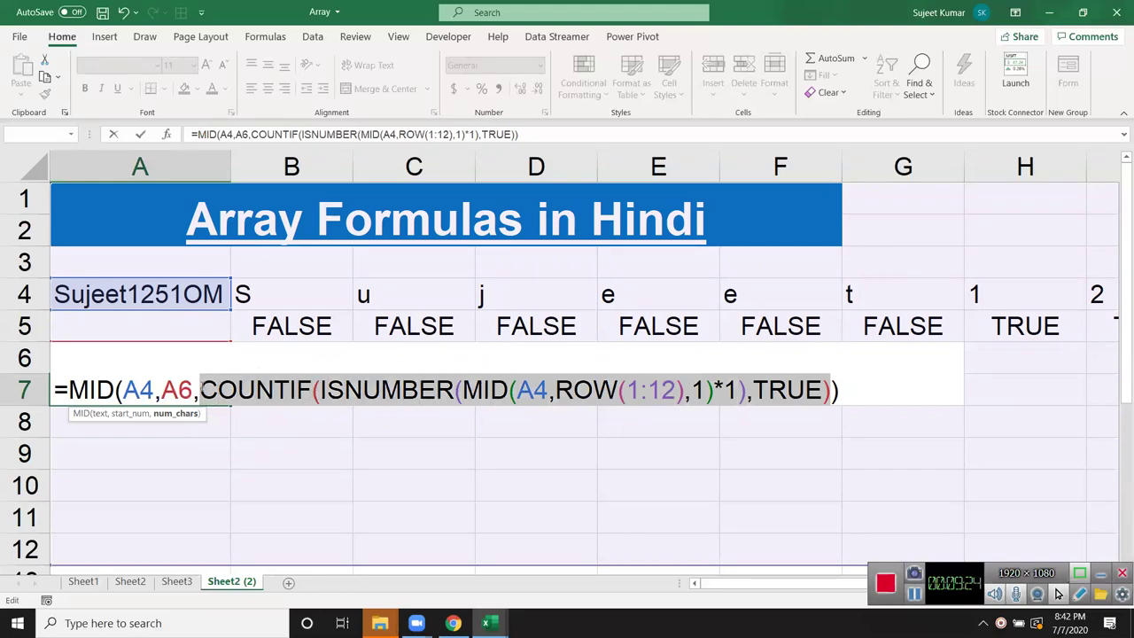
# Step: Replace COUNTIF with SUM in the A7 formula
pyautogui.press('BackSpace')
pyautogui.write('sum')
pyautogui.press('Tab')
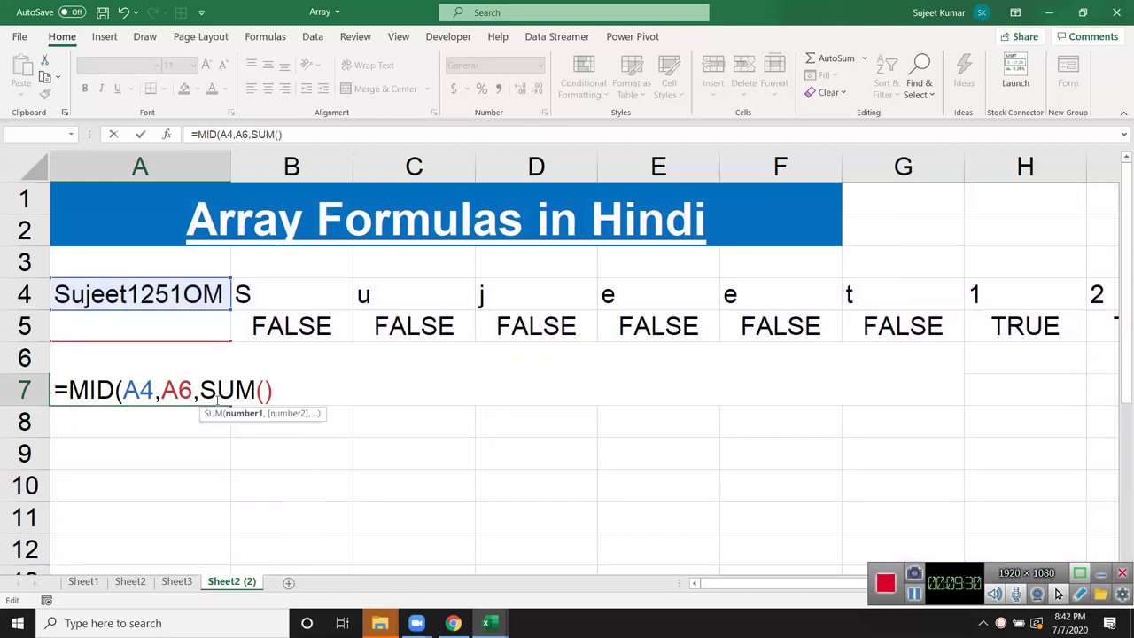
pyautogui.hotkey('ctrl', 'z')
pyautogui.hotkey('ctrl', 'y')
pyautogui.hotkey('ctrl', 'z')
pyautogui.hotkey('ctrl', 'y')
pyautogui.hotkey('ctrl', 'z')
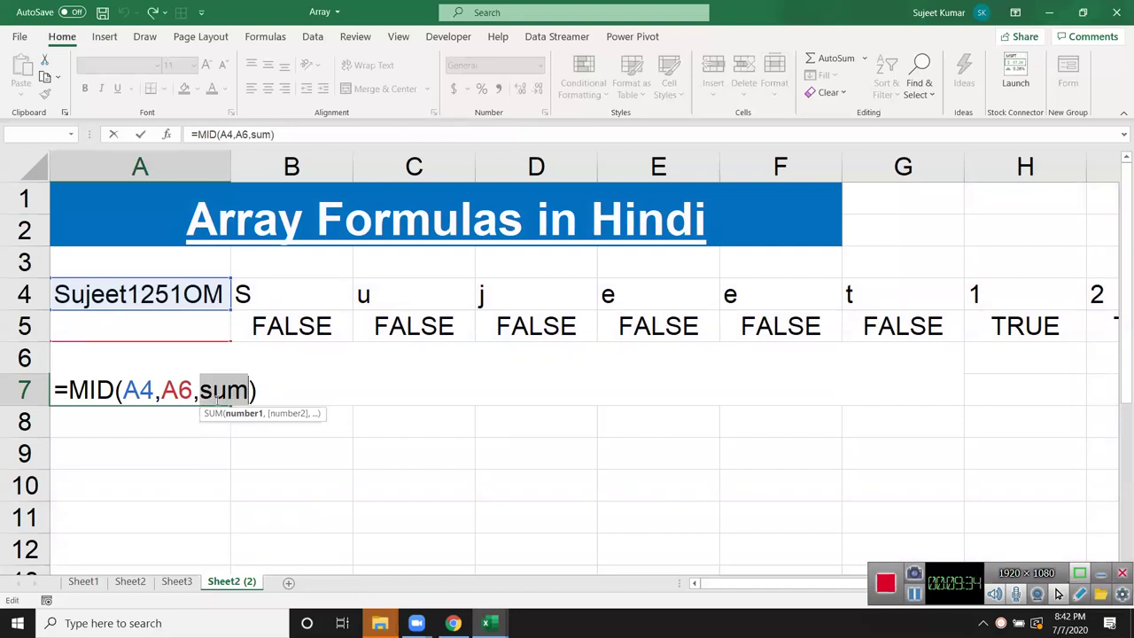
pyautogui.write('s')
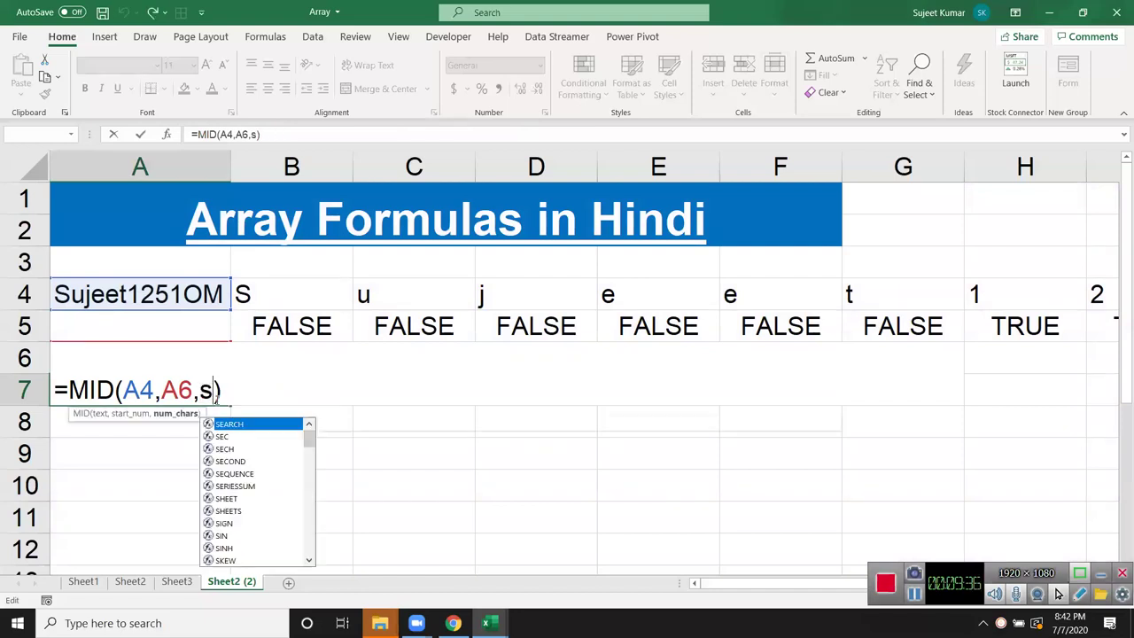
pyautogui.write('um')
pyautogui.press('Tab')
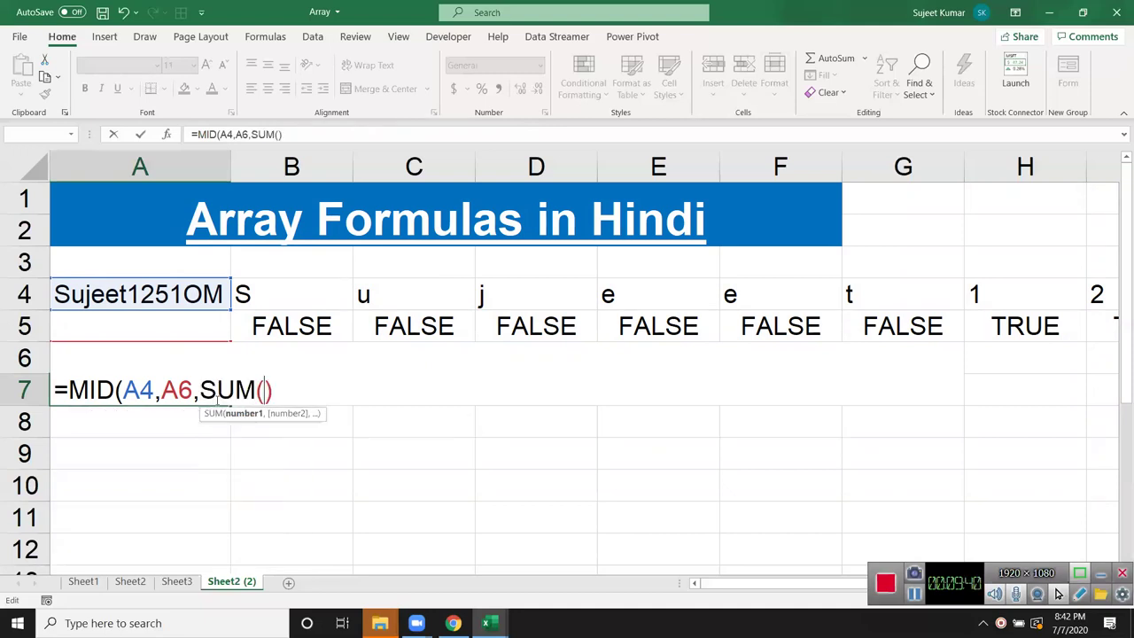
# Step: Inside SUM, write ISNUMBER(MID(A4,COLUMN(1:1),1)*1) to count A4's digits
pyautogui.write('isn')
pyautogui.press('Down')
pyautogui.press('Down')
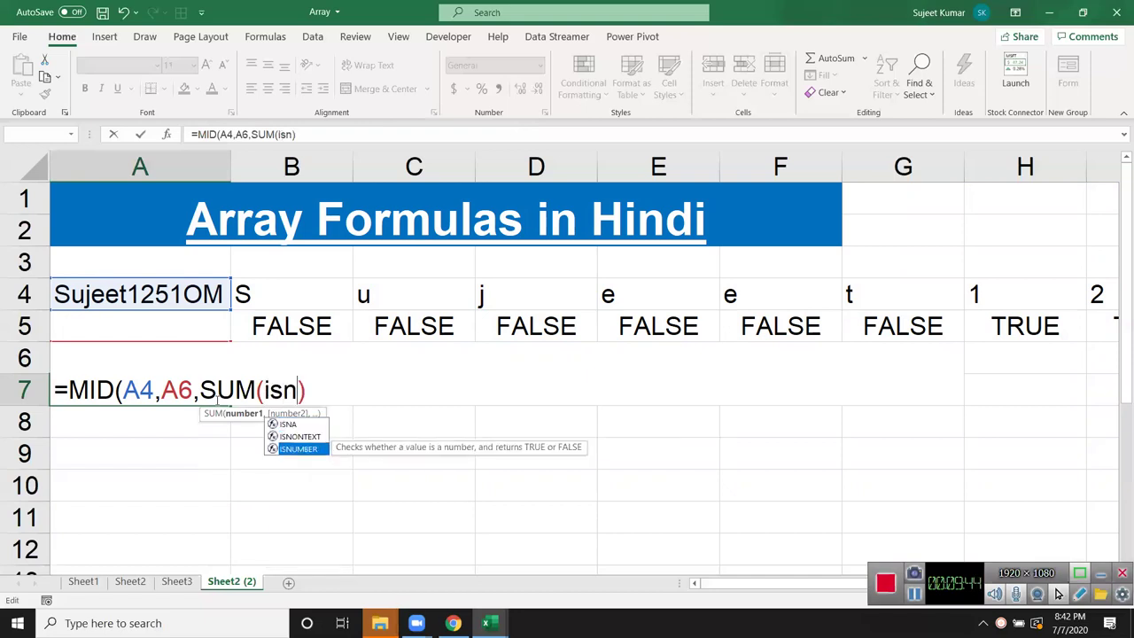
pyautogui.press('Tab')
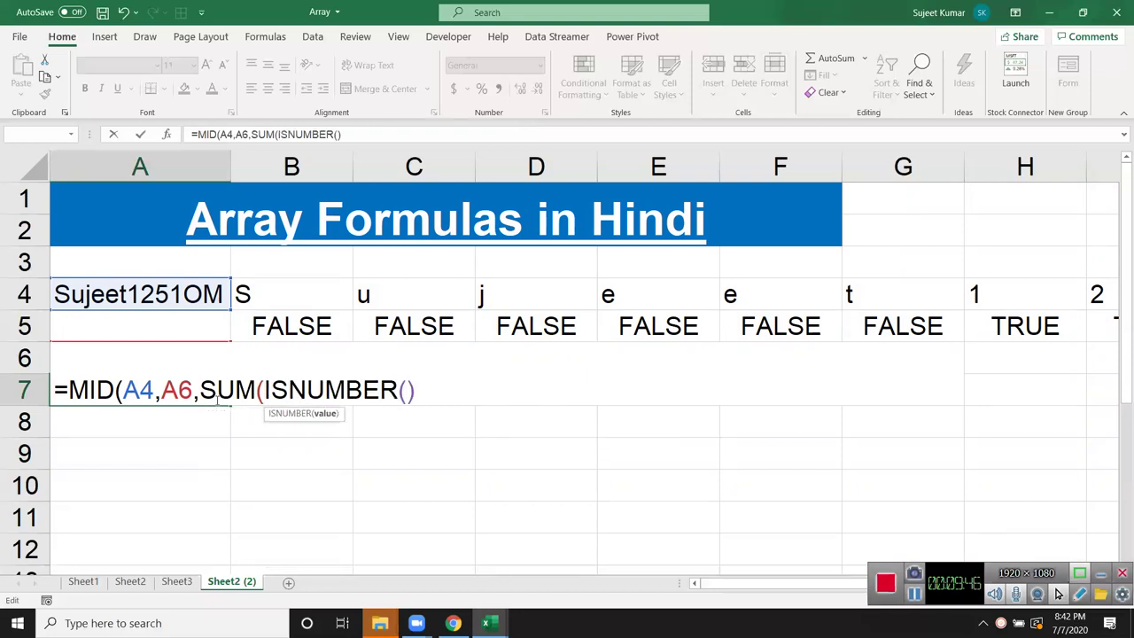
pyautogui.write('mi')
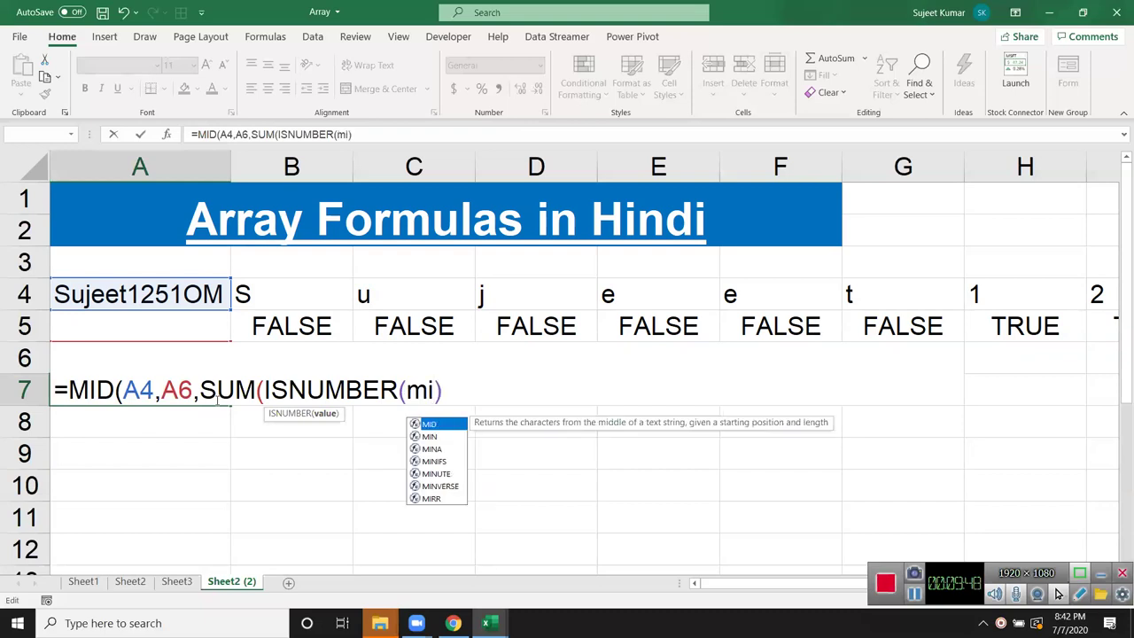
pyautogui.write('d')
pyautogui.press('Tab')
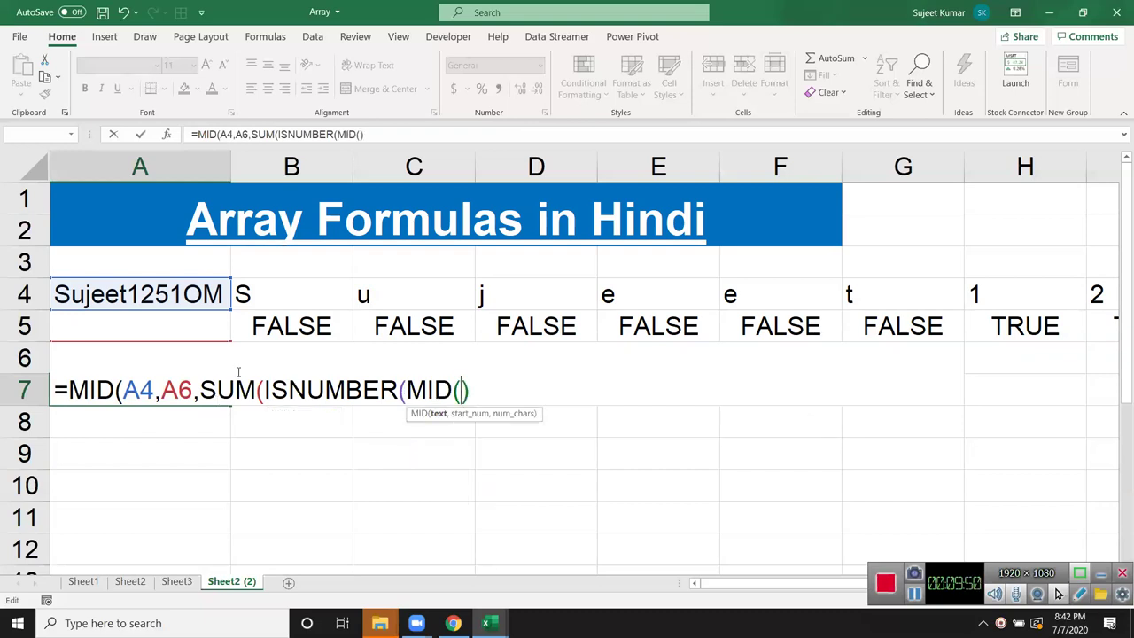
pyautogui.click(146, 300)
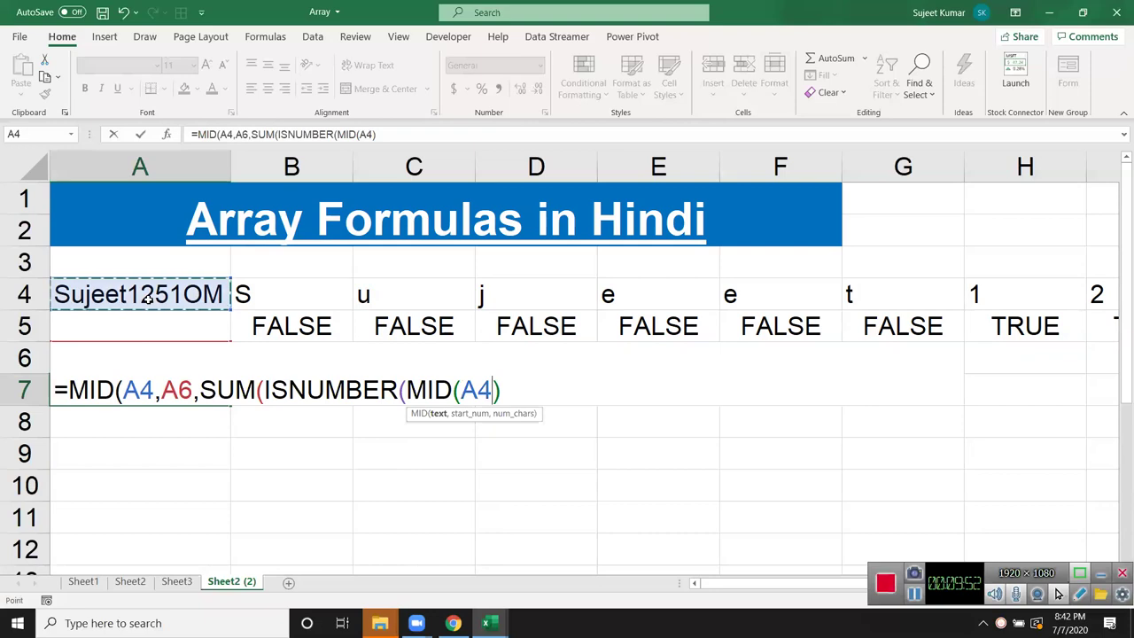
pyautogui.write(',')
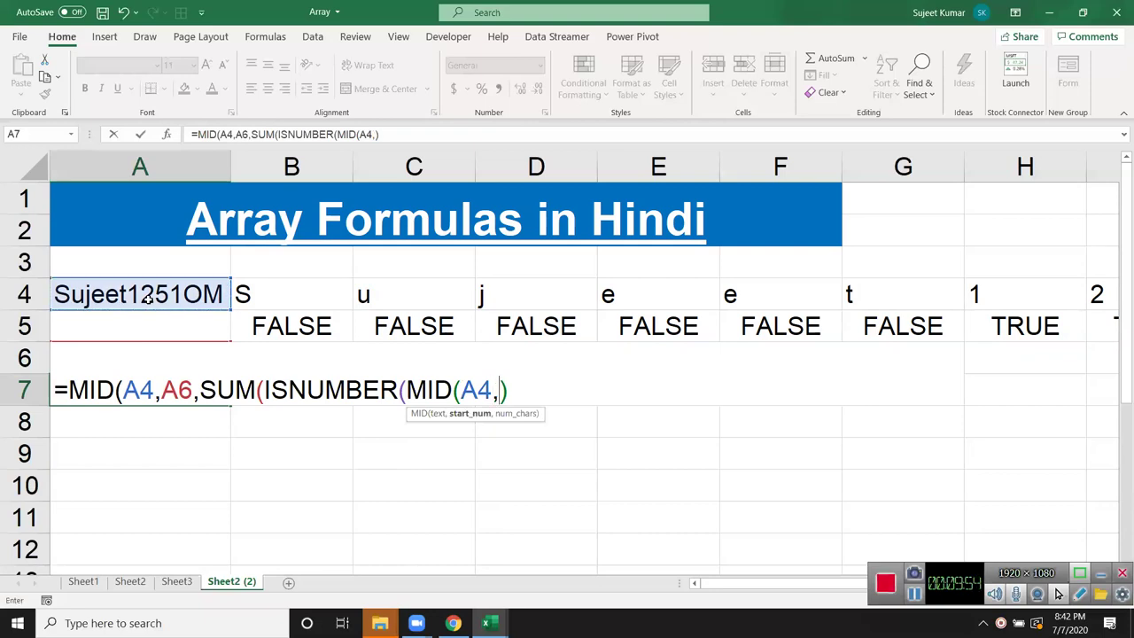
pyautogui.write('c')
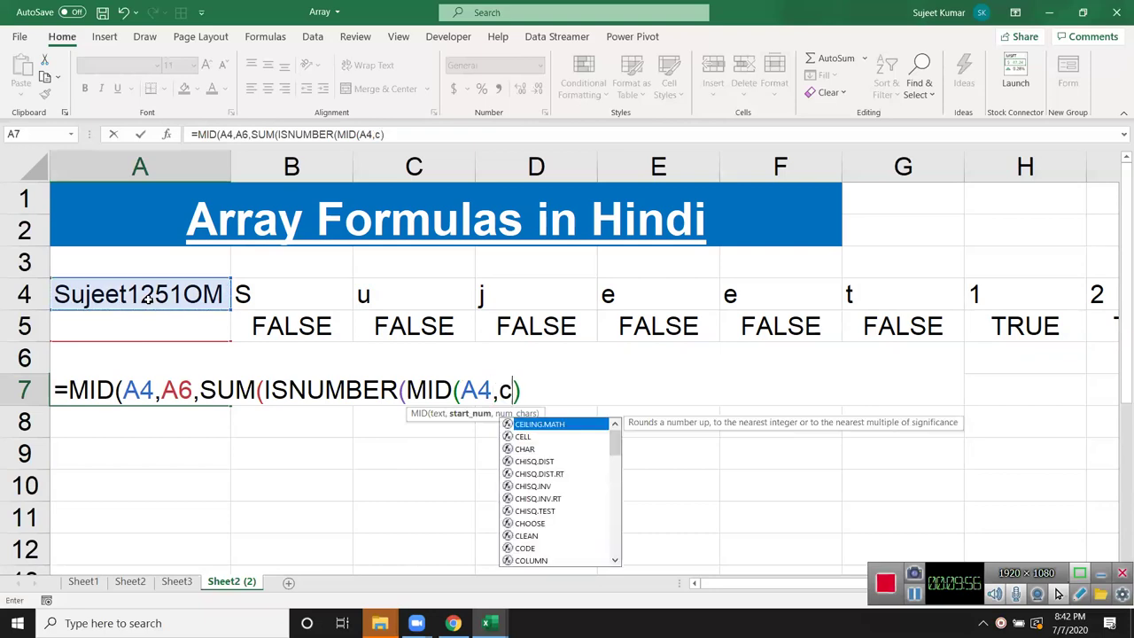
pyautogui.write('ol')
pyautogui.press('Tab')
pyautogui.write('1:')
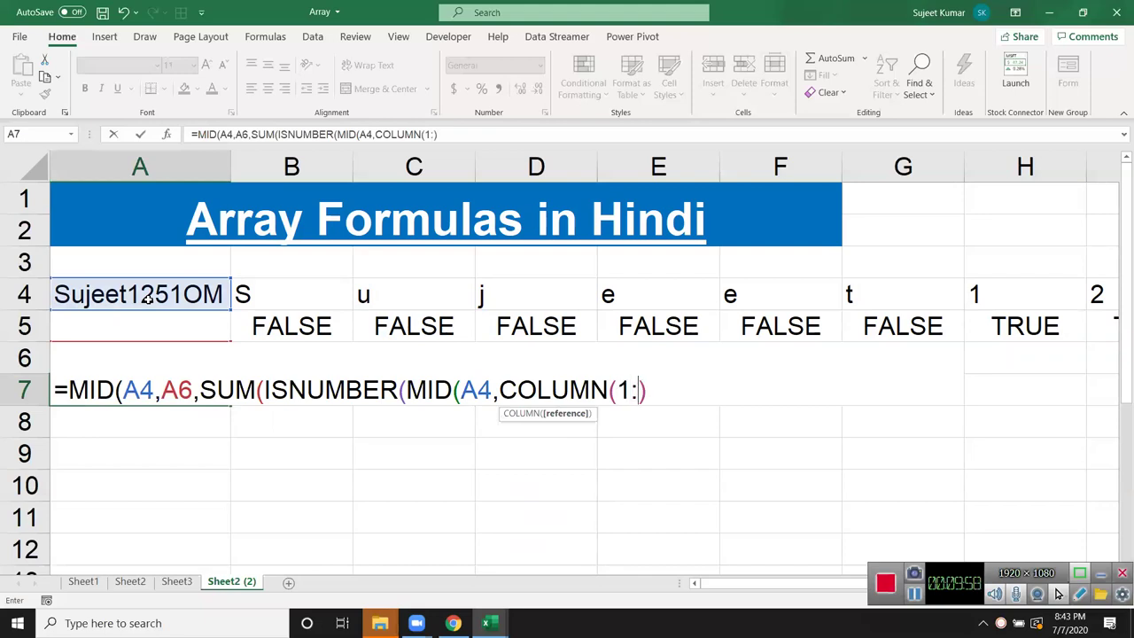
pyautogui.write('1')
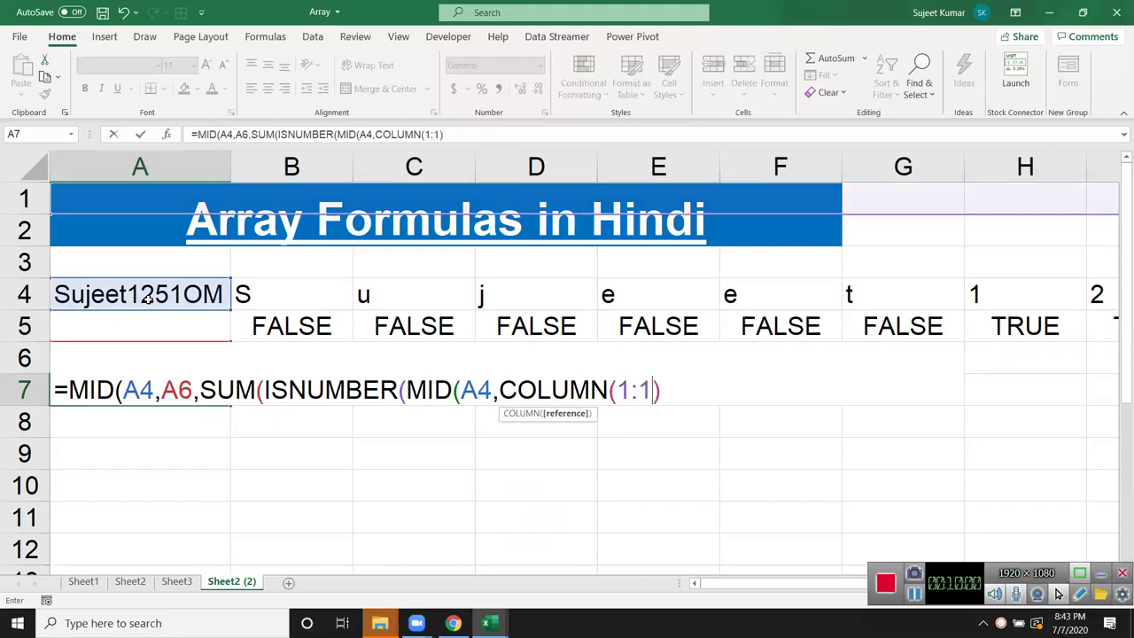
pyautogui.write(')')
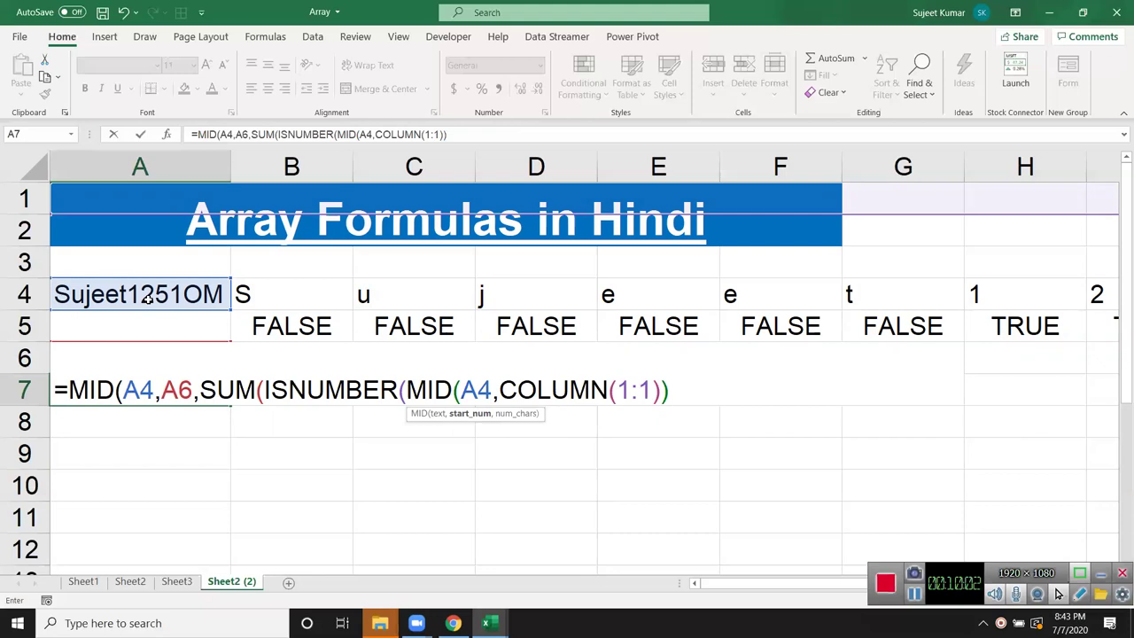
pyautogui.write(',1)')
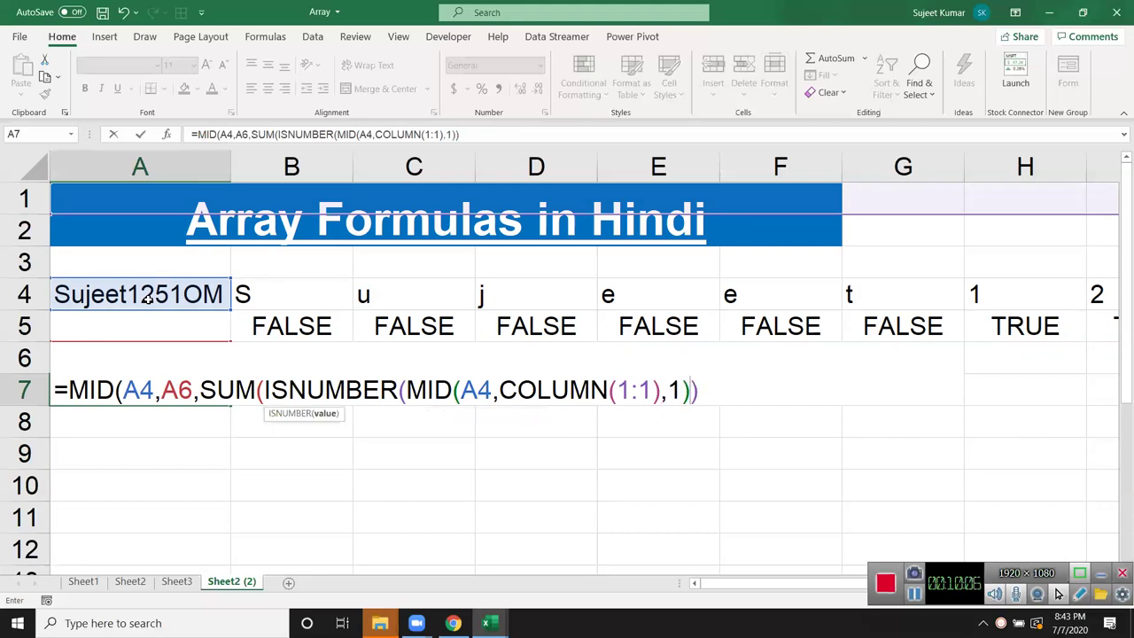
pyautogui.write('*')
pyautogui.press('Right')
pyautogui.press('Left')
pyautogui.write('1')
pyautogui.write(')')
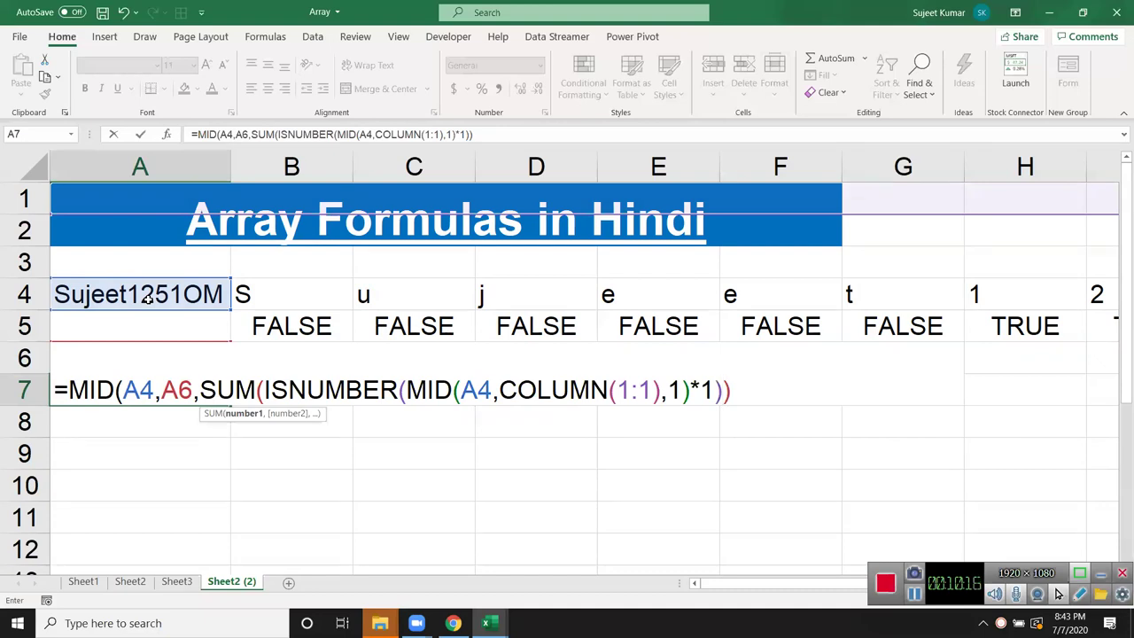
# Step: Commit the A7 formula as an array formula and accept Excel's proposed correction
pyautogui.hotkey('ctrl', 'shift', 'Return')
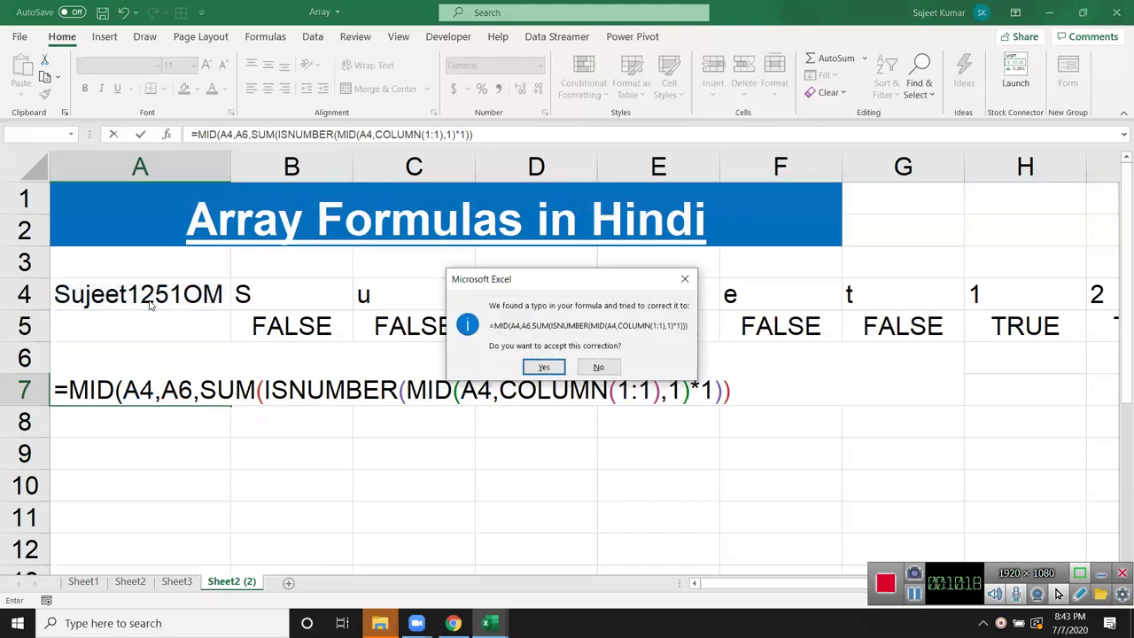
pyautogui.press('Return')
pyautogui.press('Up')
pyautogui.press('Down')
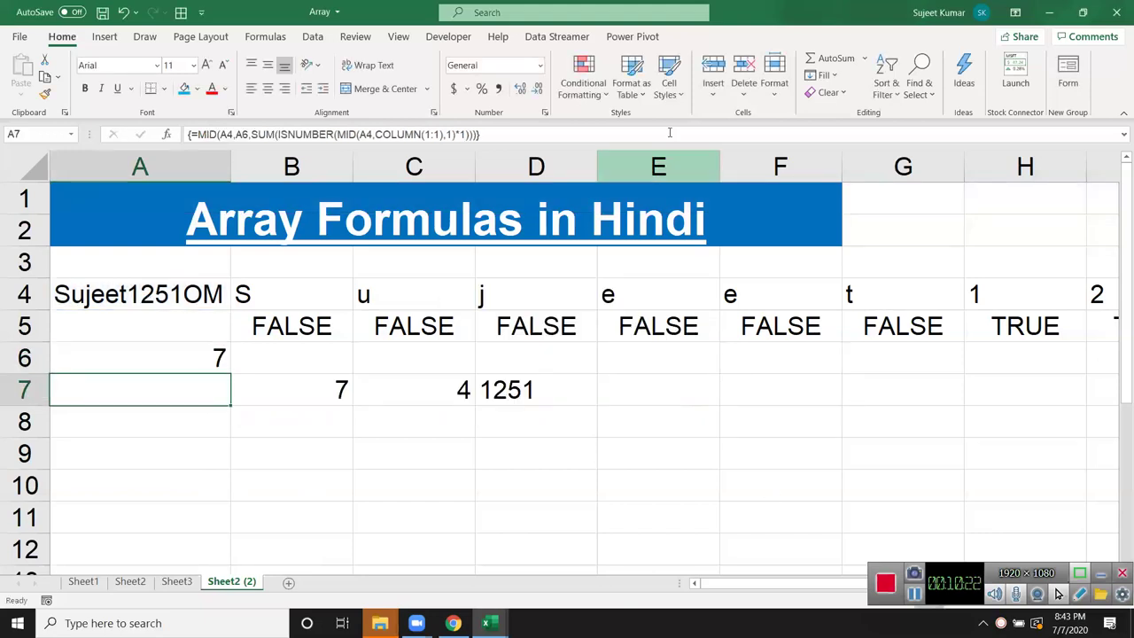
# Step: Step through Evaluate Formula on A7, showing SUM yields 0 and MID(text,7,0)
pyautogui.click(267, 38)
pyautogui.click(704, 95)
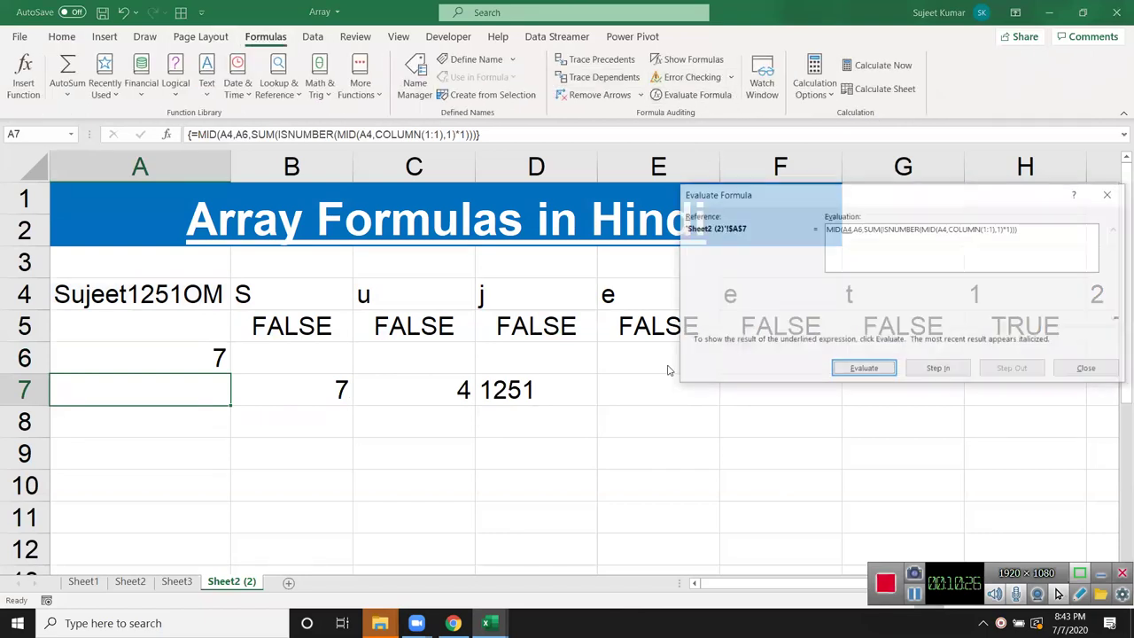
pyautogui.click(564, 477)
pyautogui.click(563, 477)
pyautogui.click(563, 477)
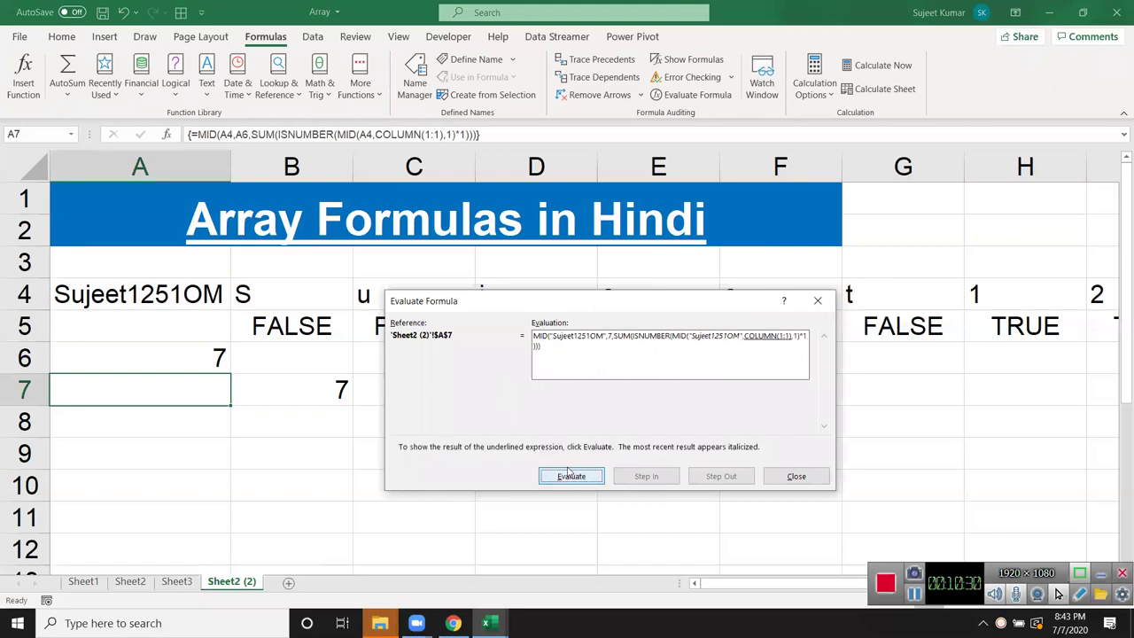
pyautogui.click(572, 475)
pyautogui.click(569, 477)
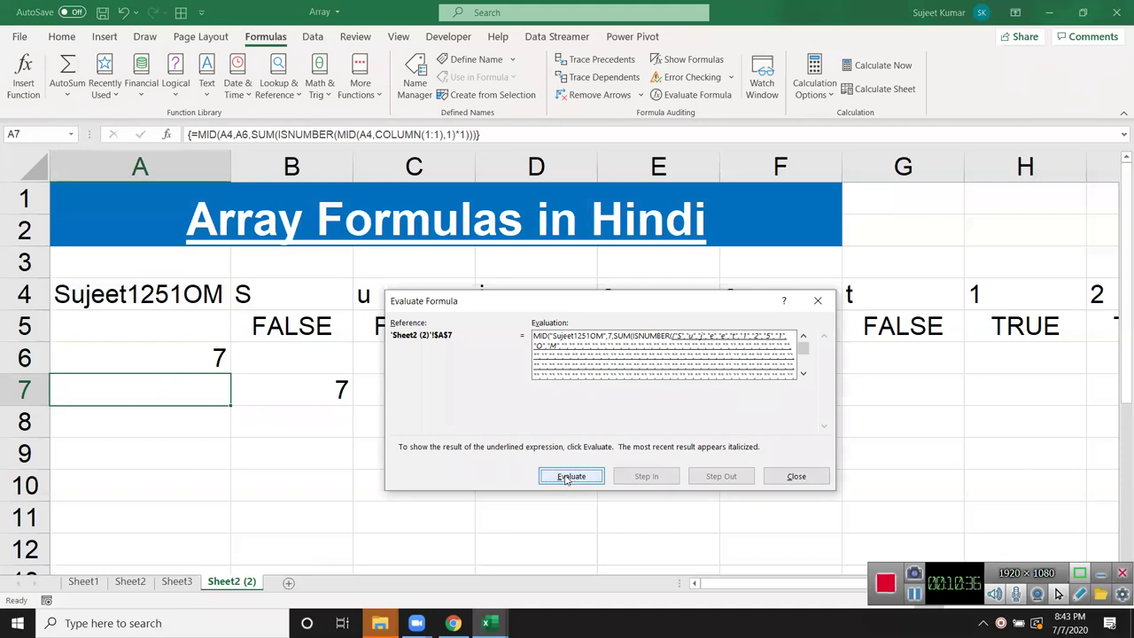
pyautogui.click(567, 479)
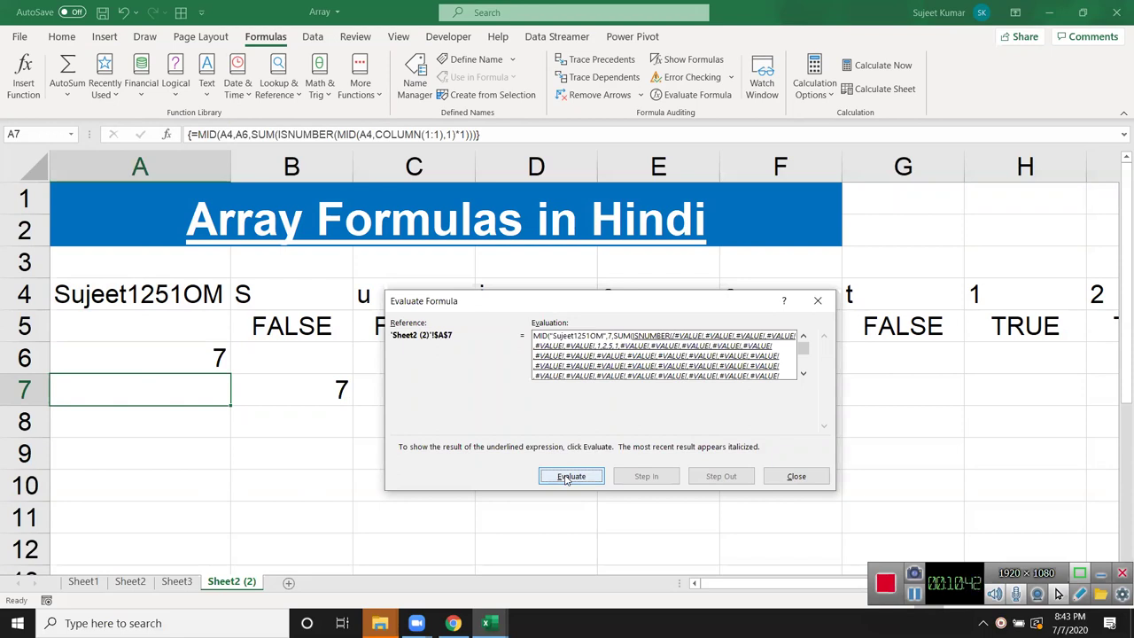
pyautogui.click(567, 480)
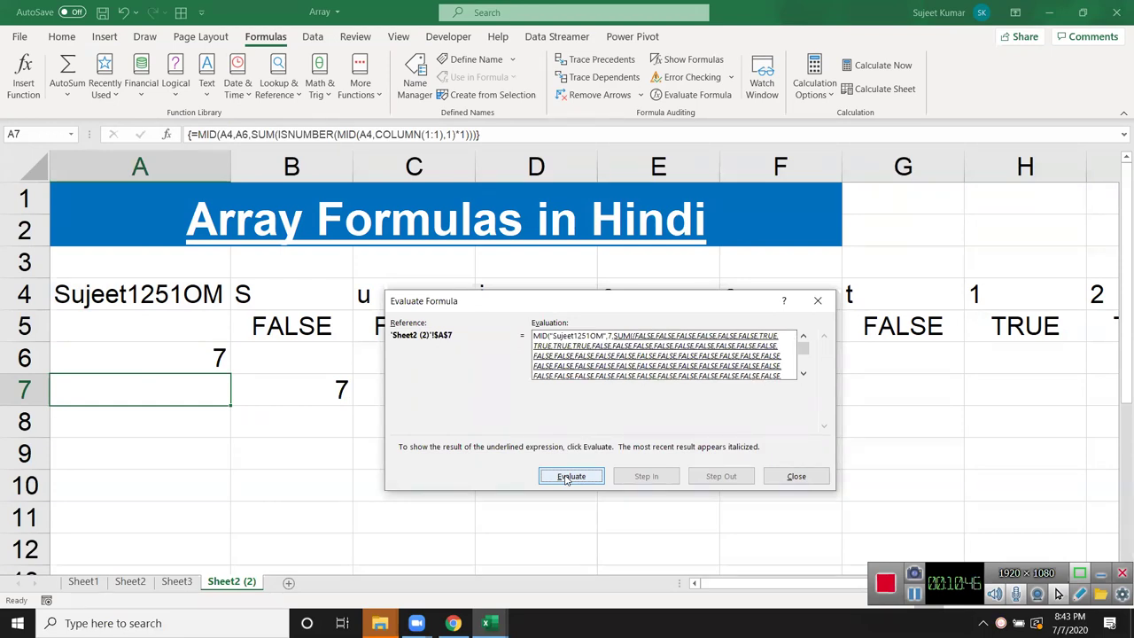
pyautogui.click(567, 479)
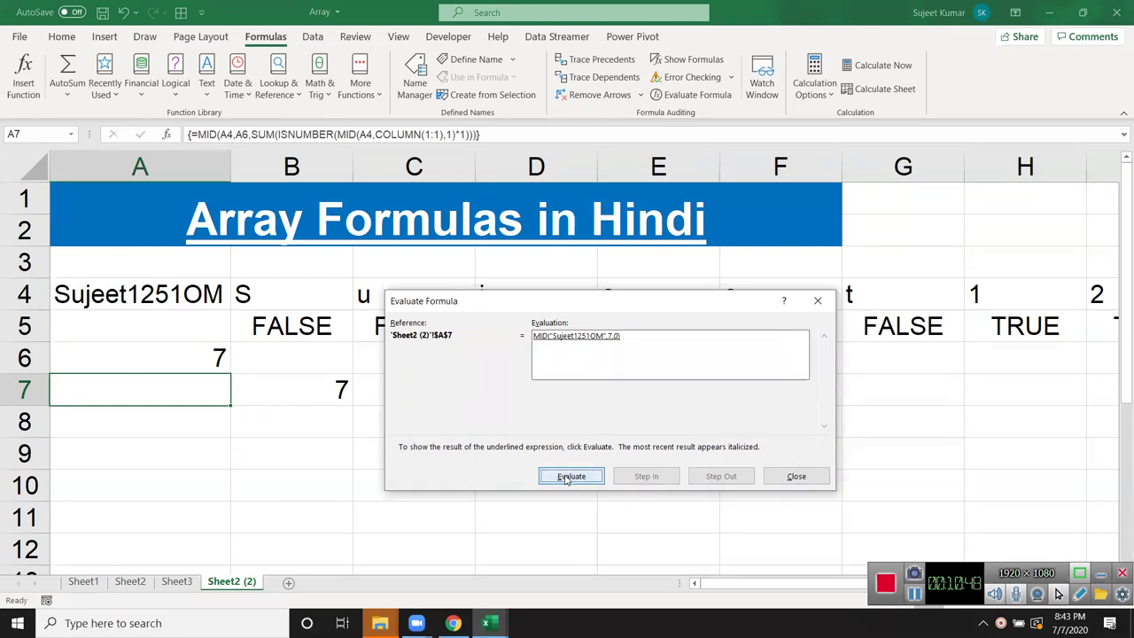
pyautogui.click(797, 476)
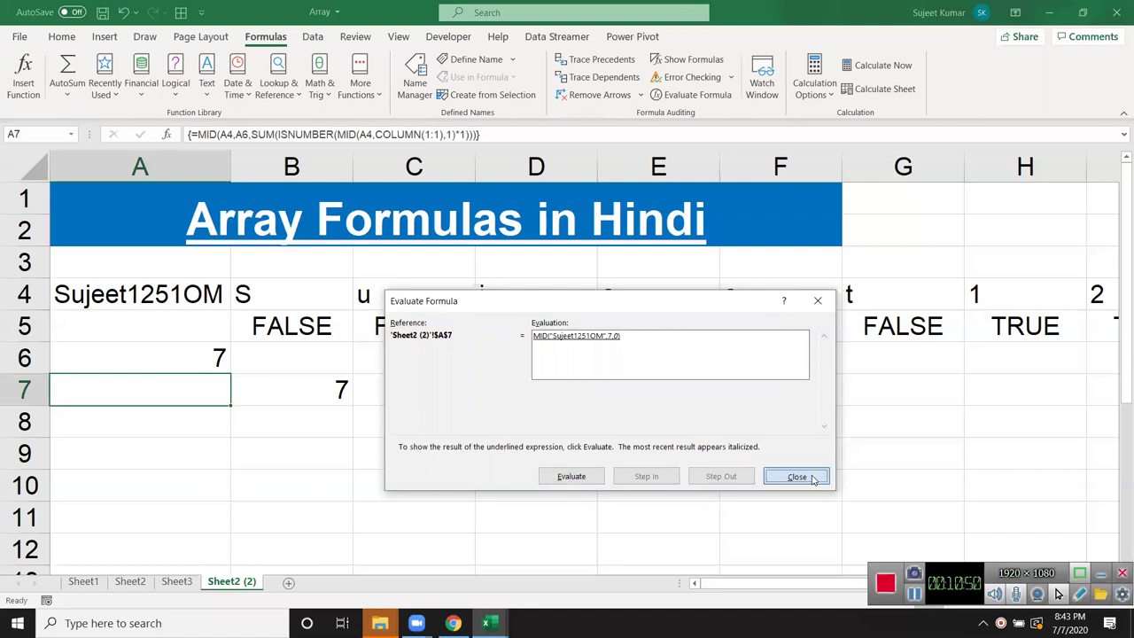
# Step: Add *1 after the ISNUMBER part inside SUM and re-enter A7 as an array formula
pyautogui.doubleClick(162, 390)
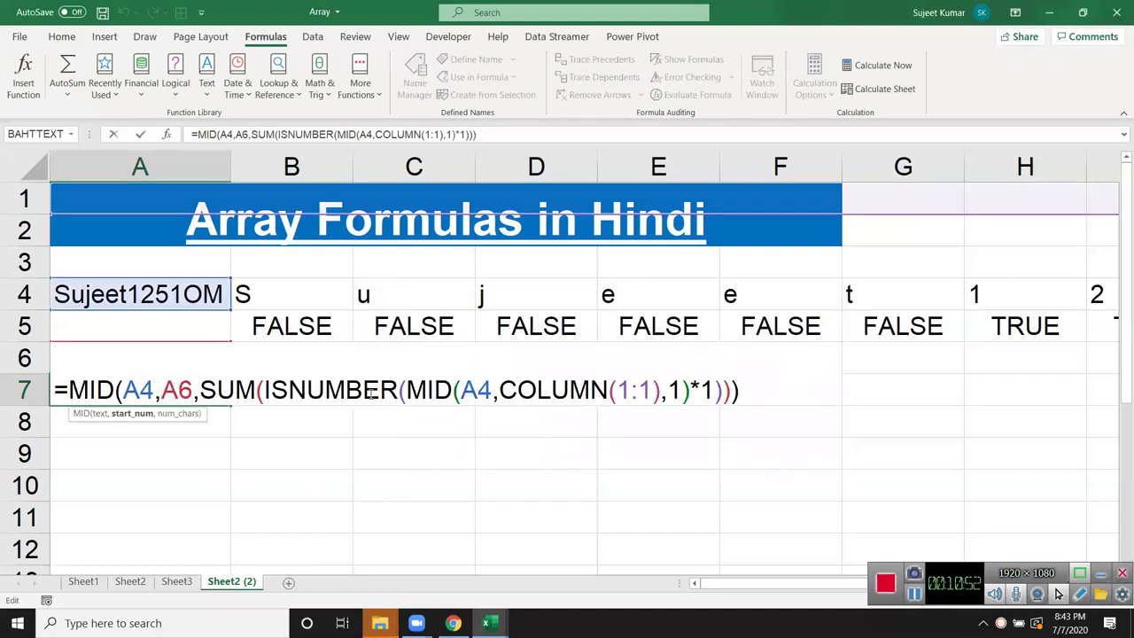
pyautogui.moveTo(264, 388); pyautogui.dragTo(693, 388)
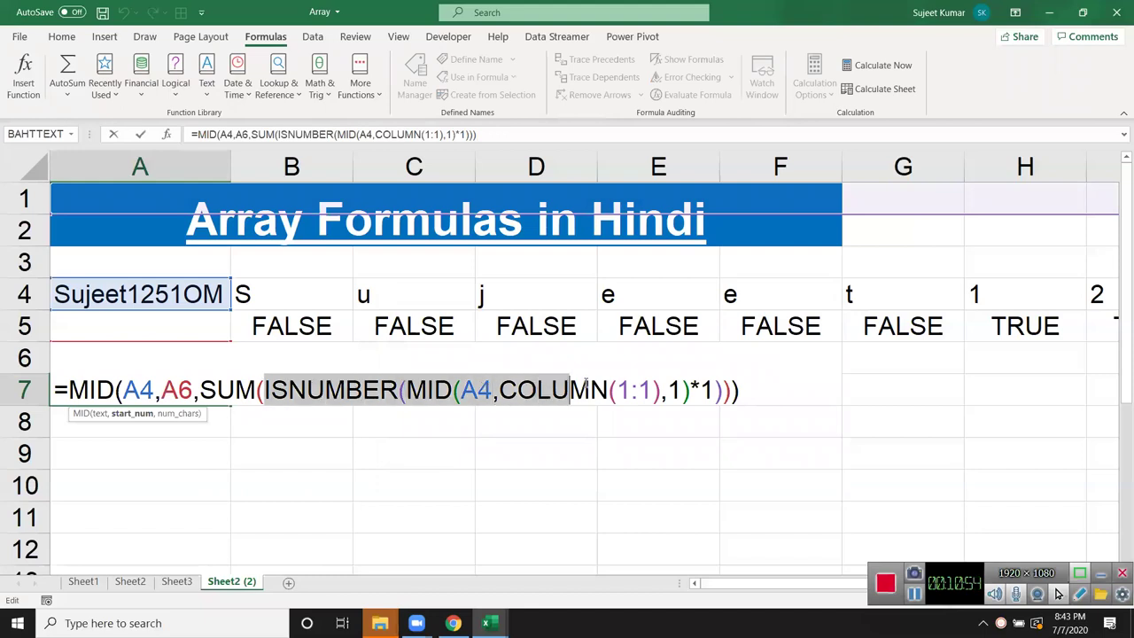
pyautogui.click(719, 390)
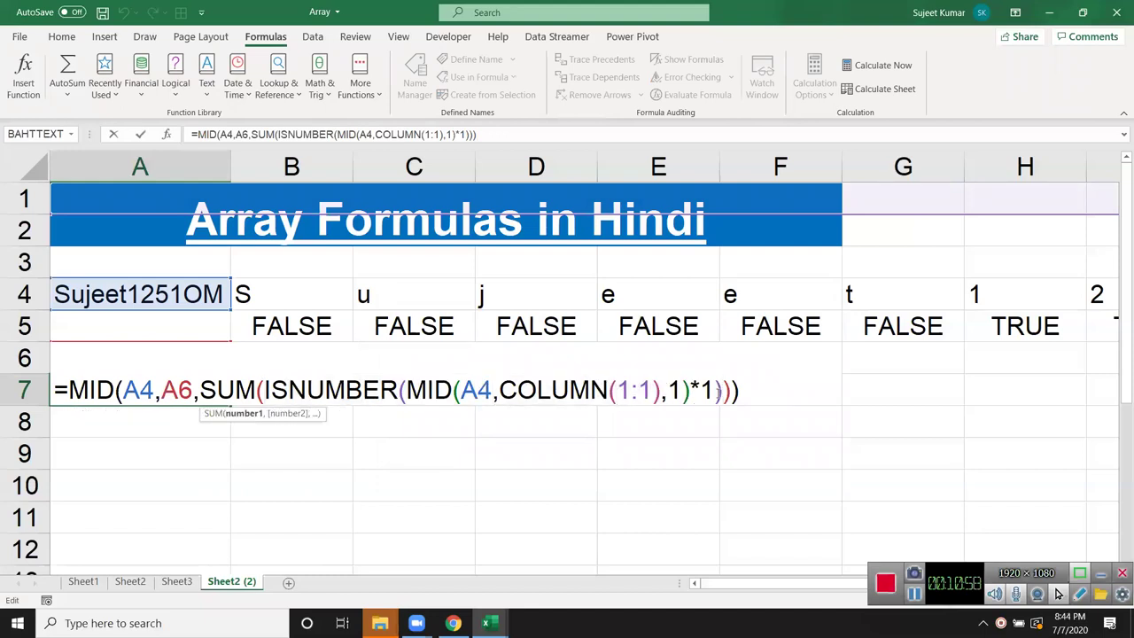
pyautogui.write('*1')
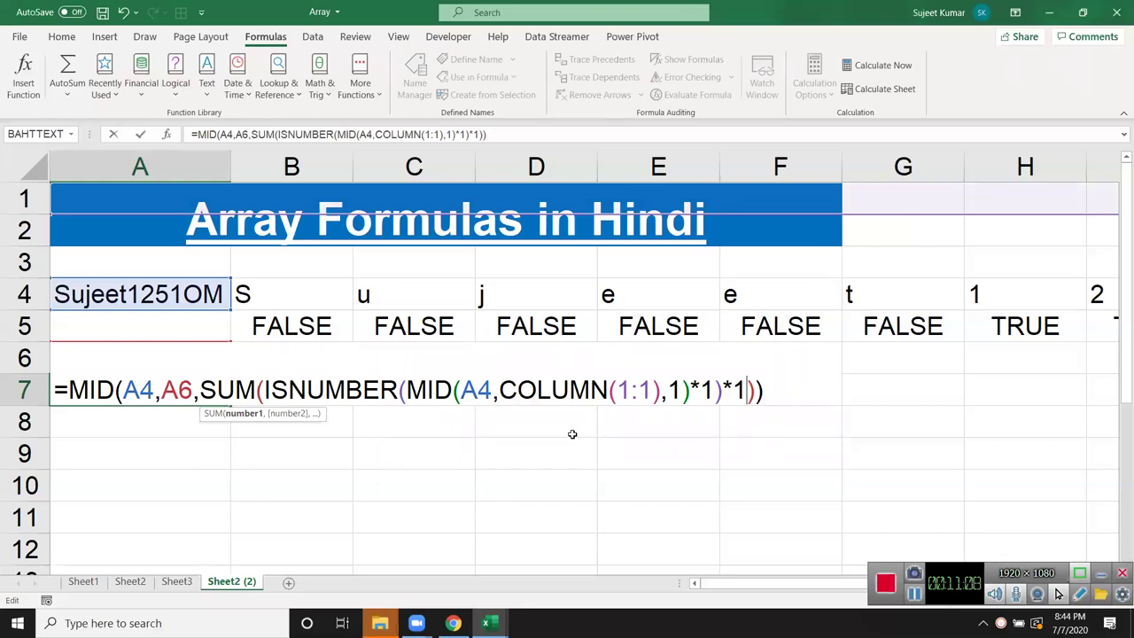
pyautogui.hotkey('ctrl', 'shift', 'Return')
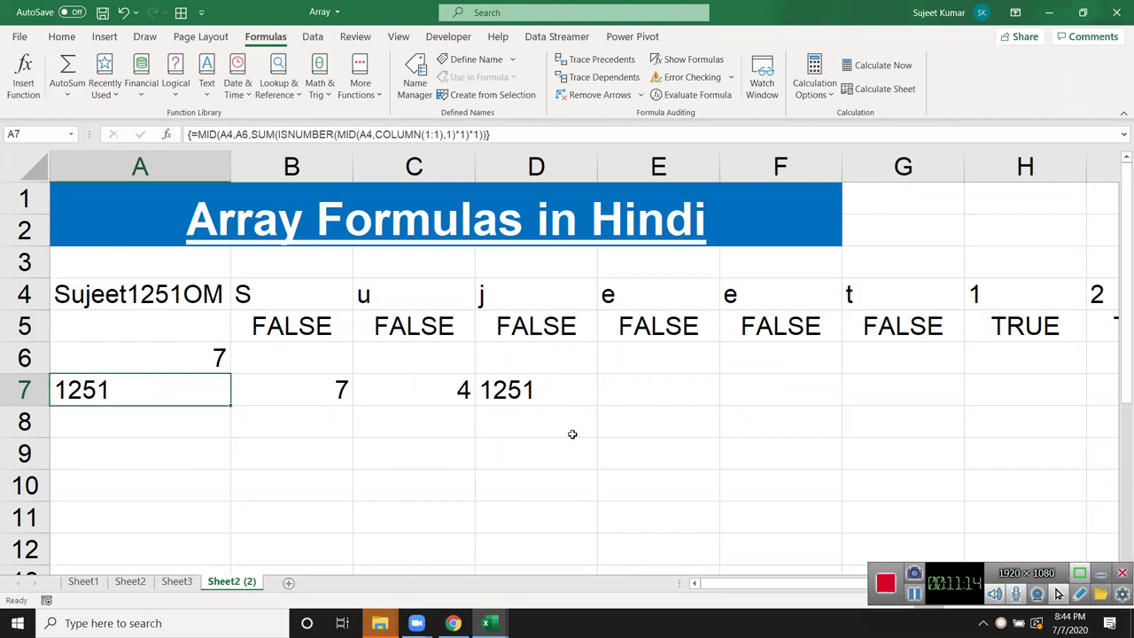
# Step: Enter the array formula =SUM(B5:M5*1) in C8, matching C7's COUNTIF result of 4
pyautogui.click(433, 387)
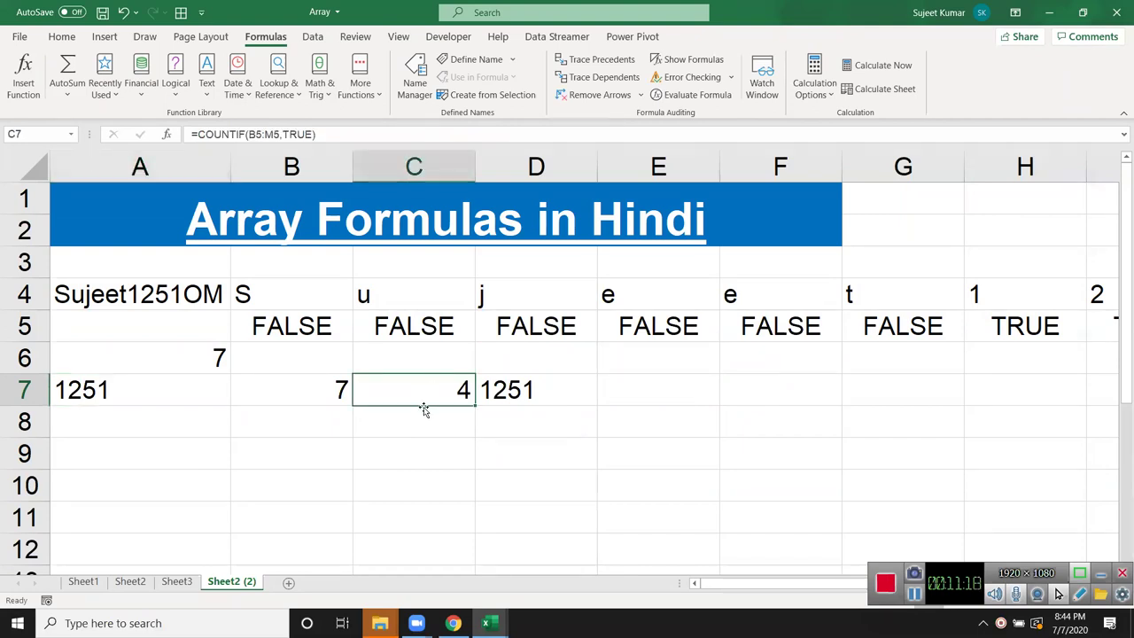
pyautogui.click(423, 407)
pyautogui.write('=su')
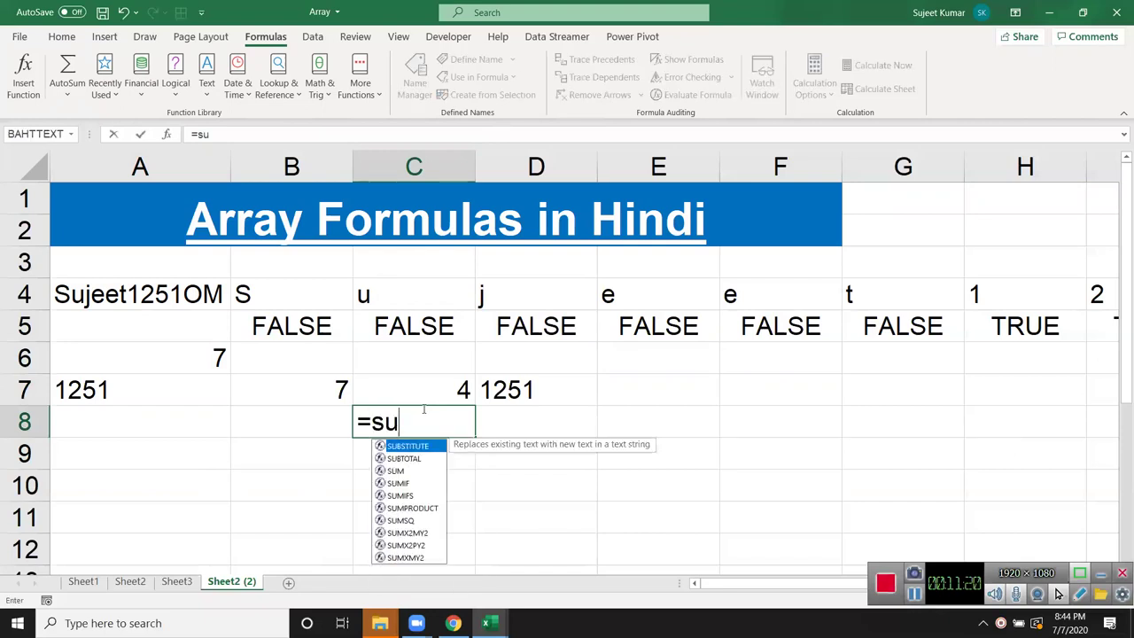
pyautogui.write('m')
pyautogui.press('Tab')
pyautogui.press('Up')
pyautogui.press('Up')
pyautogui.press('Up')
pyautogui.press('Up')
pyautogui.press('Left')
pyautogui.press('Down')
pyautogui.hotkey('ctrl', 'shift', 'Right')
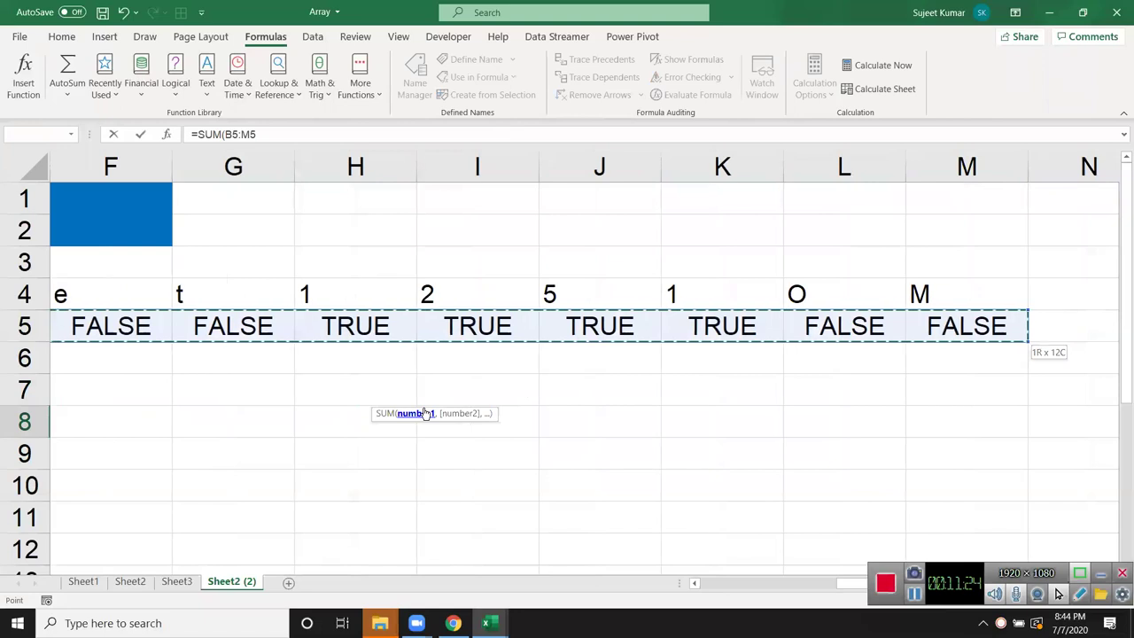
pyautogui.write(')')
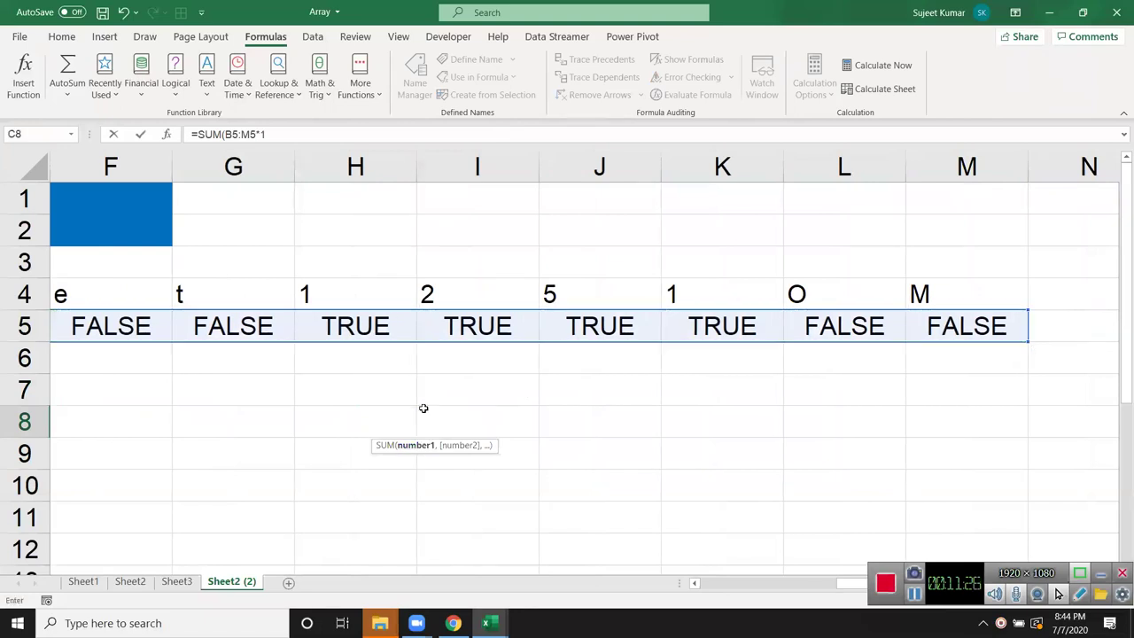
pyautogui.write(')')
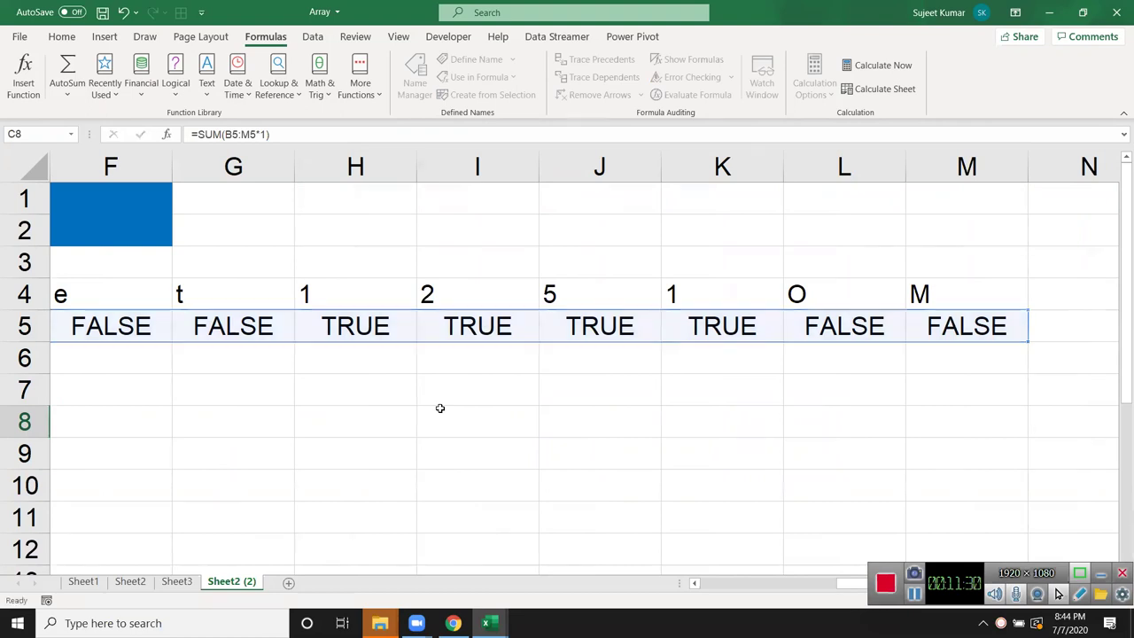
pyautogui.hotkey('ctrl', 'shift', 'Return')
pyautogui.press('Home')
pyautogui.press('Right')
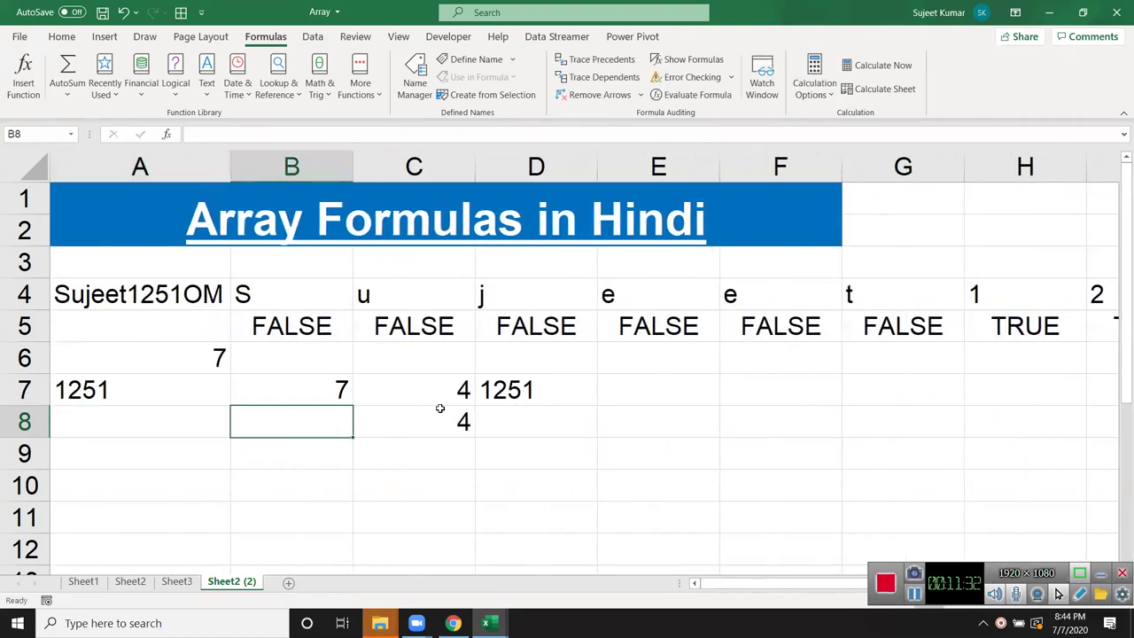
pyautogui.press('Right')
pyautogui.press('Left')
pyautogui.press('Left')
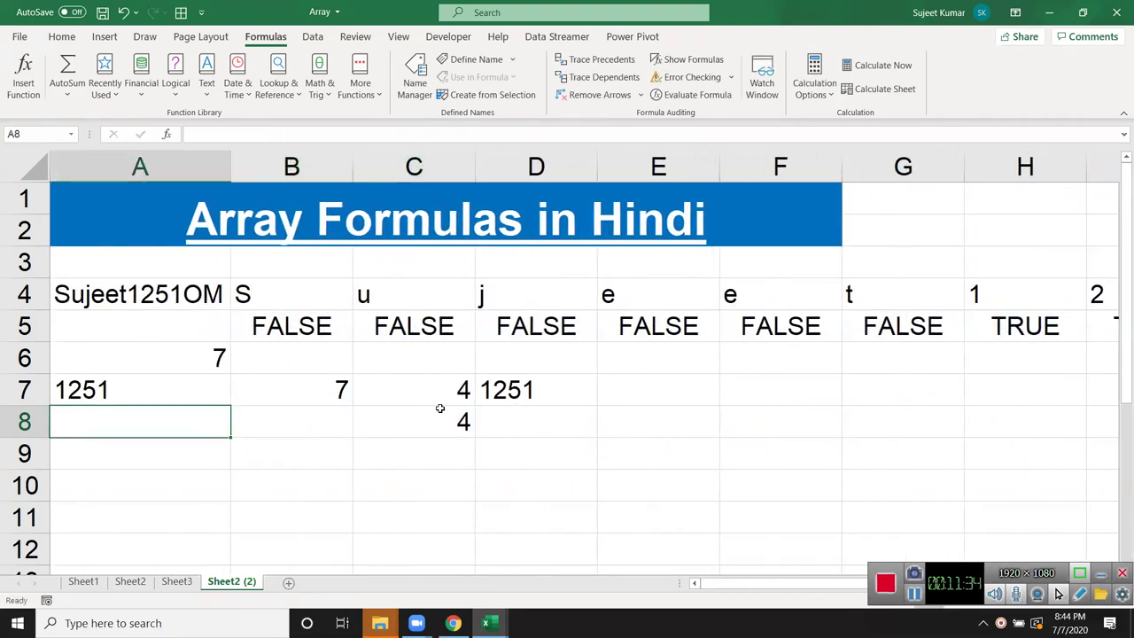
pyautogui.press('Up')
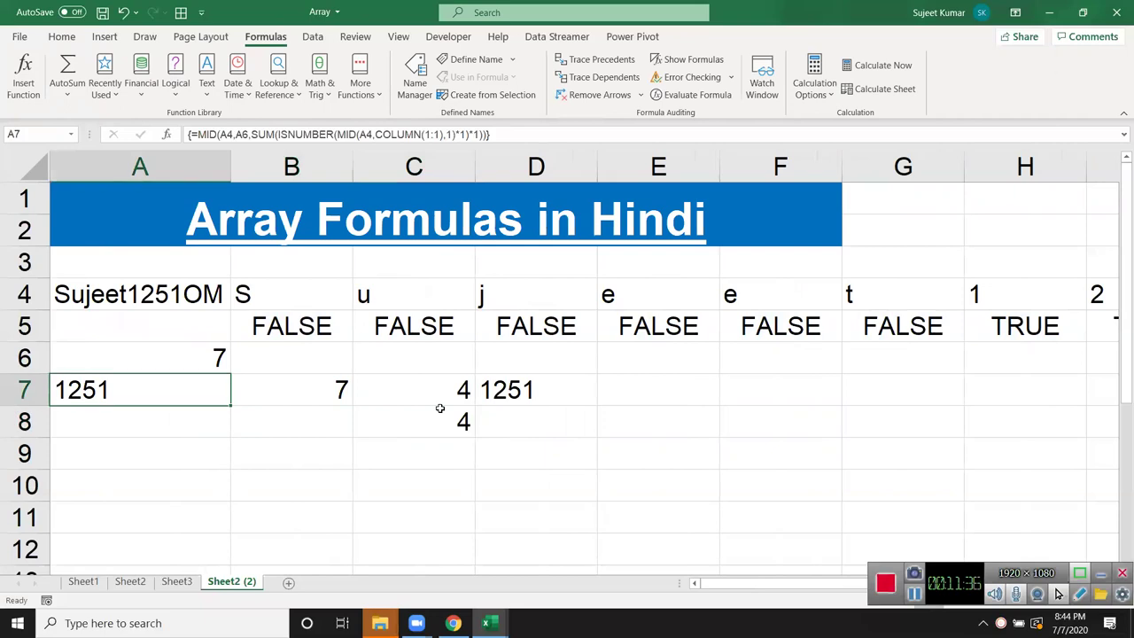
pyautogui.press('F2')
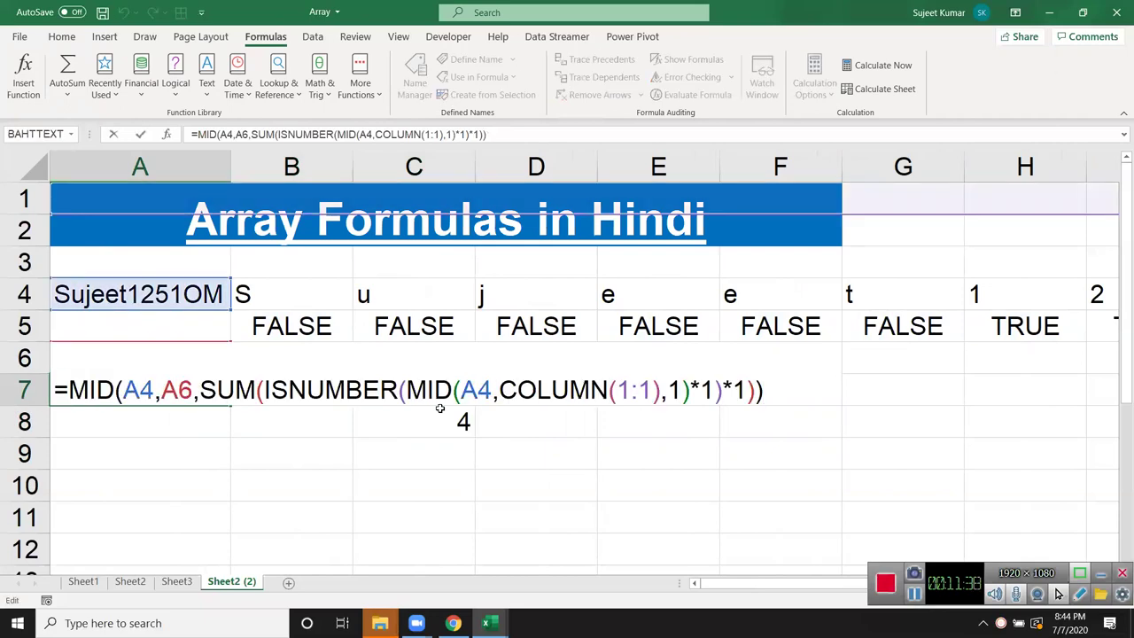
pyautogui.hotkey('ctrl', 'shift', 'Return')
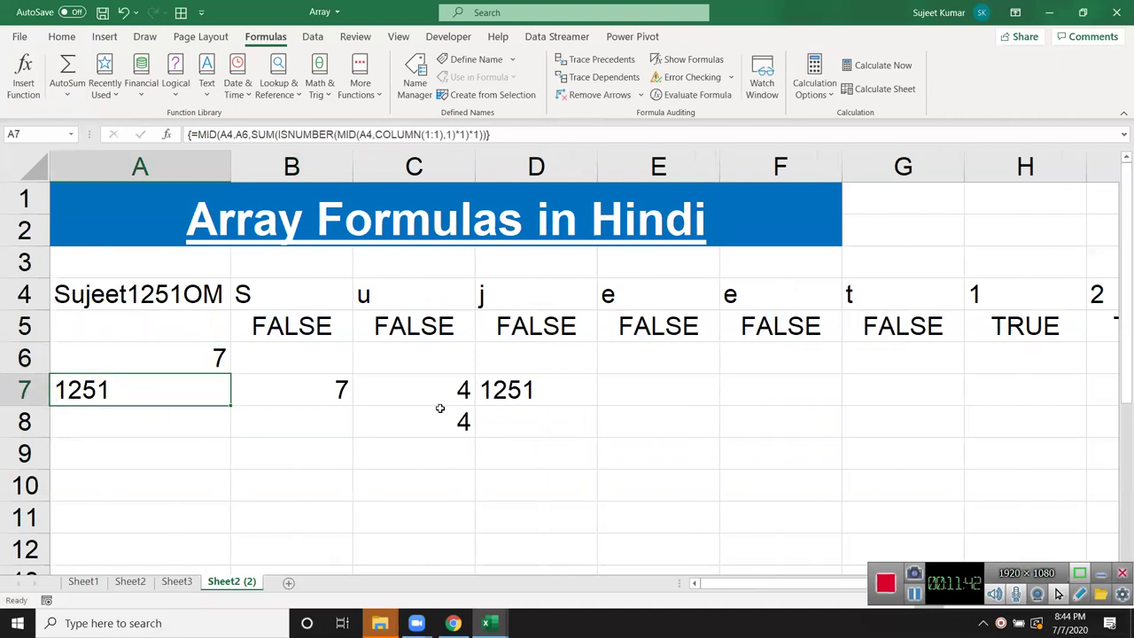
pyautogui.click(884, 586)
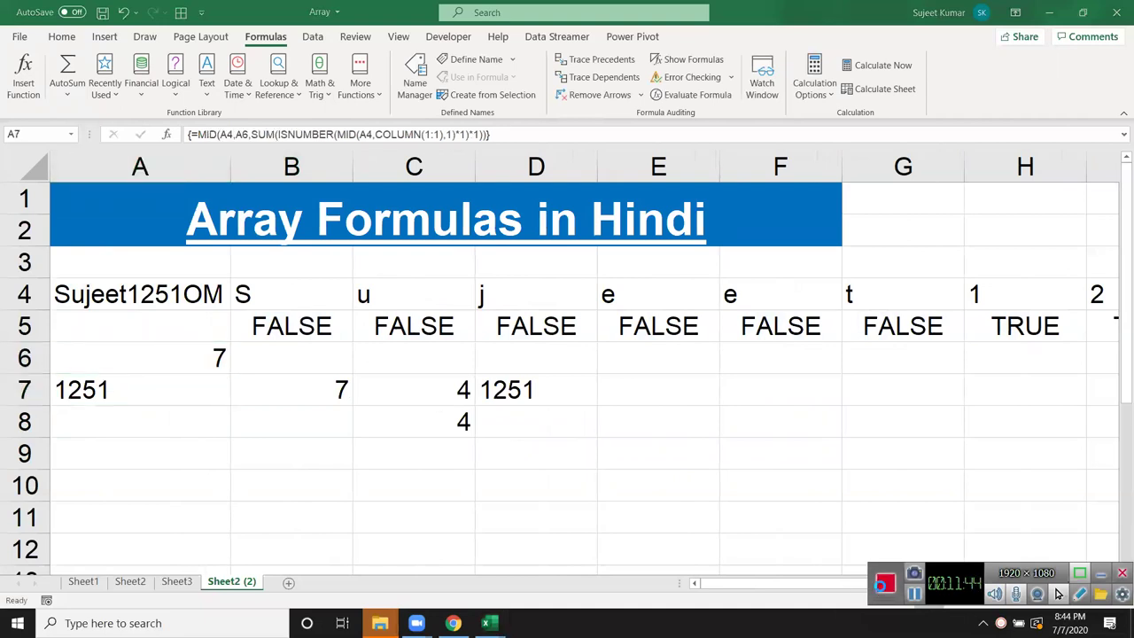